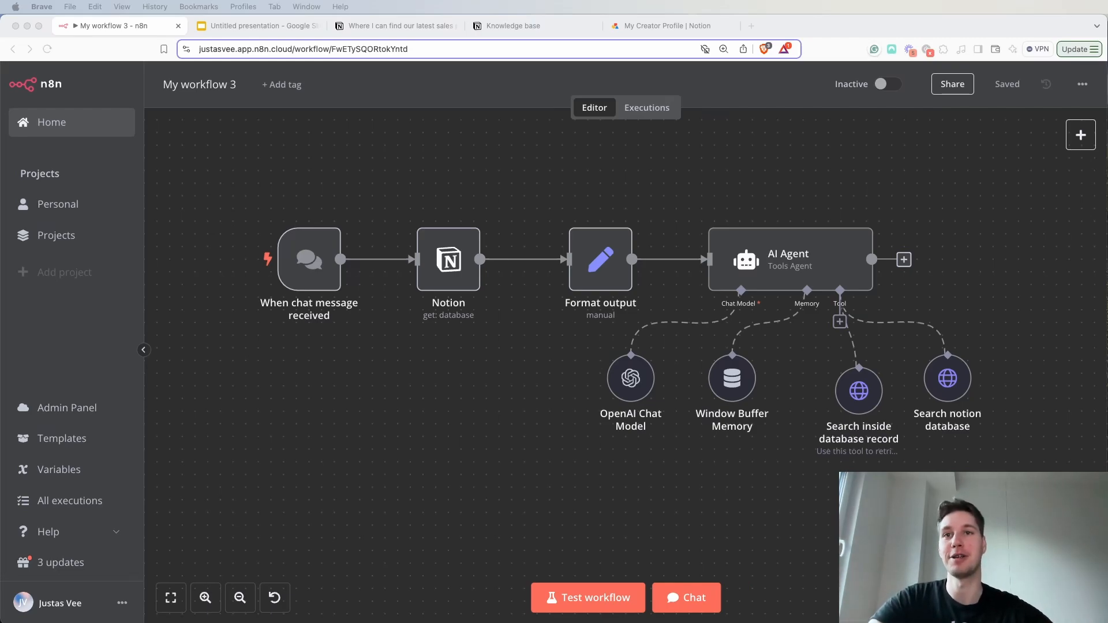
- Ask the AI Agent in the workflow chat "Do we have a campaign approval process?"
{"action": "left_click", "coordinate": [716, 611]}
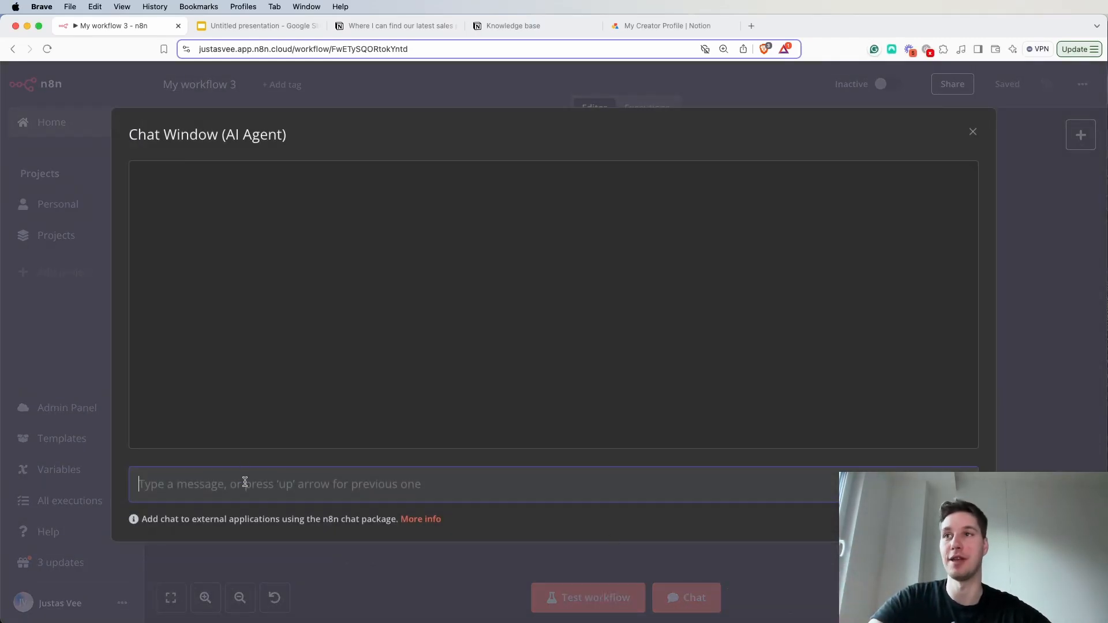
{"action": "type", "text": "What"}
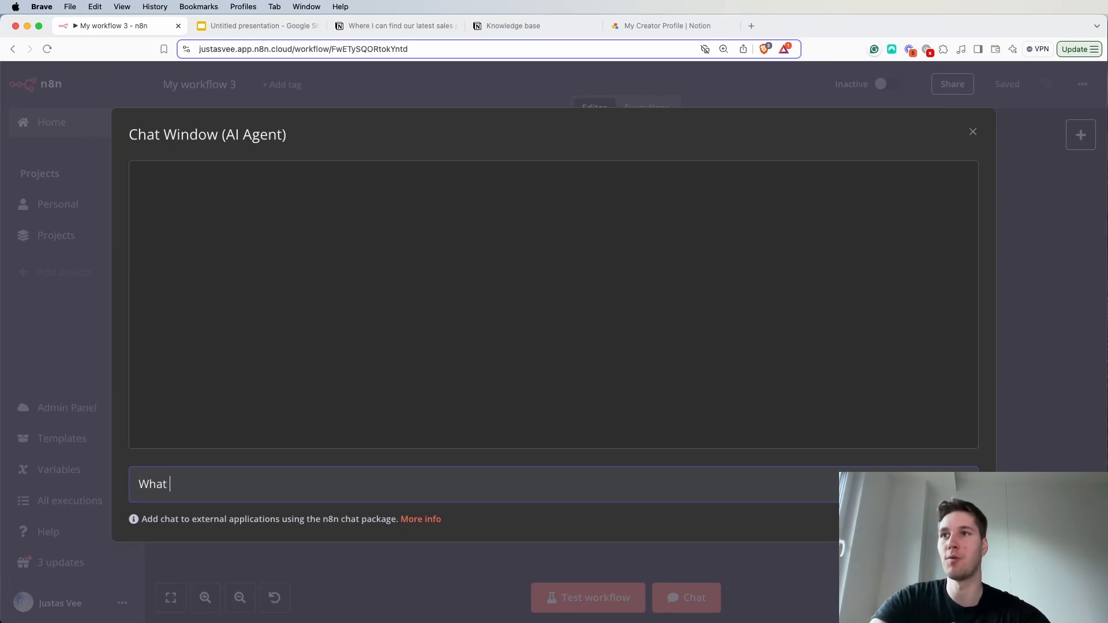
{"action": "key", "text": "BackSpace"}
{"action": "key", "text": "BackSpace"}
{"action": "key", "text": "BackSpace"}
{"action": "type", "text": "DS"}
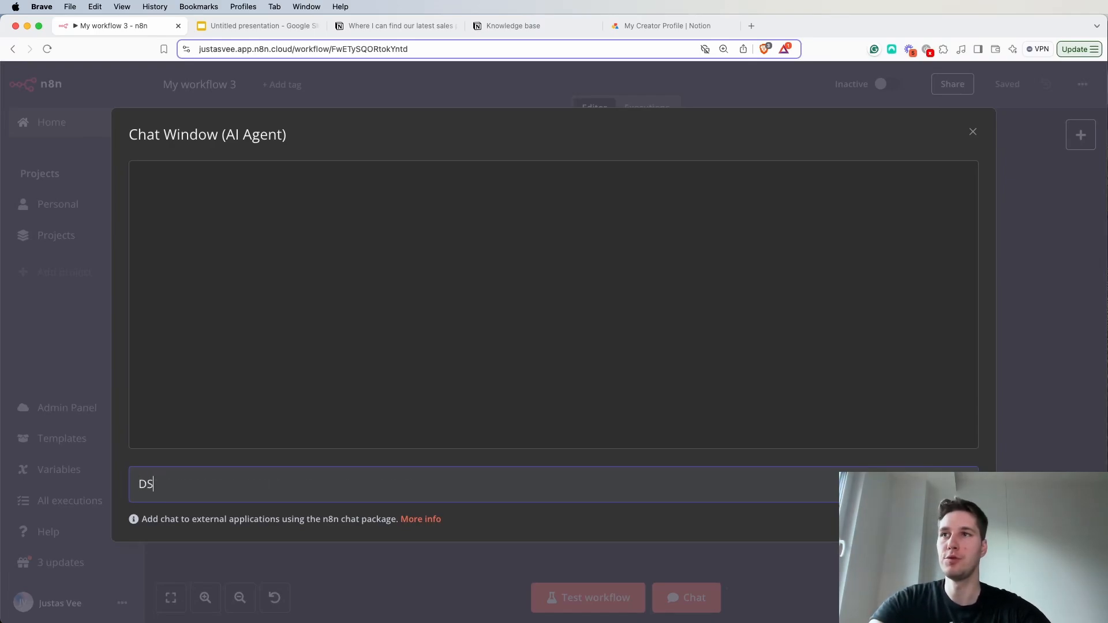
{"action": "type", "text": " we have a campaign approval process?"}
{"action": "key", "text": "Return"}
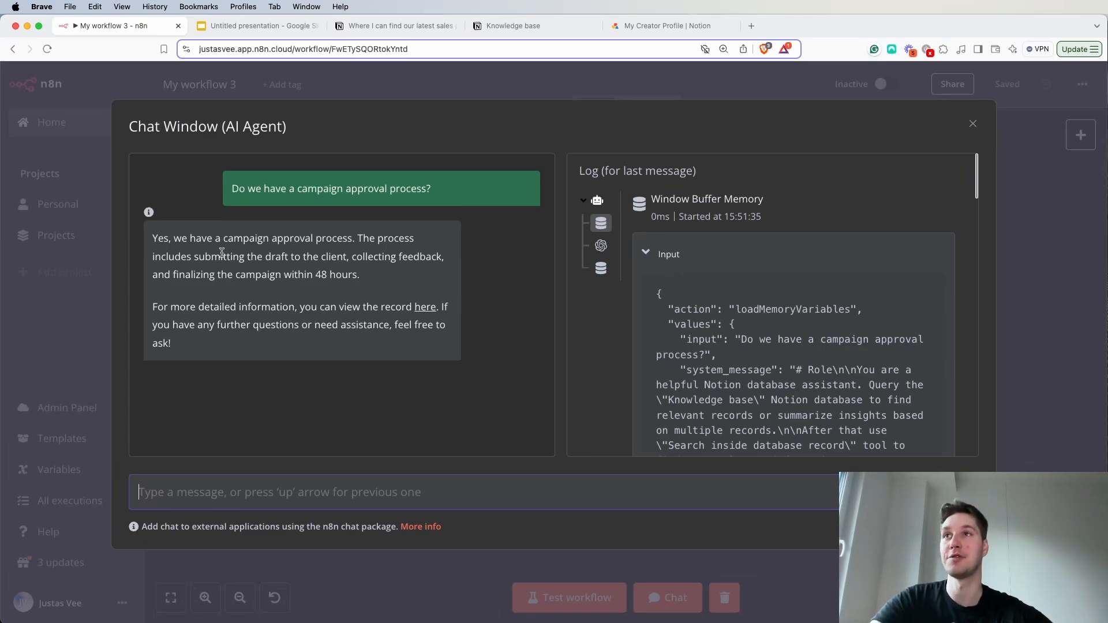
- Read the agent's answer about campaign approval, open its linked Notion record and look through the page's properties and content
{"action": "left_click_drag", "start_coordinate": [174, 238], "coordinate": [348, 239]}
{"action": "left_click", "coordinate": [274, 265]}
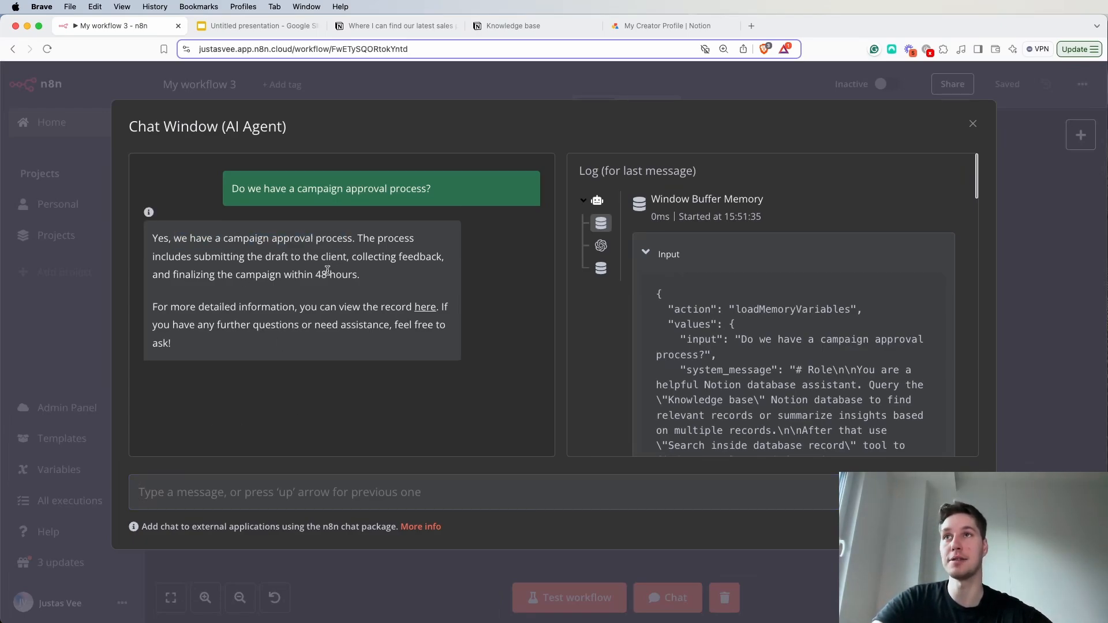
{"action": "left_click_drag", "start_coordinate": [198, 258], "coordinate": [345, 267]}
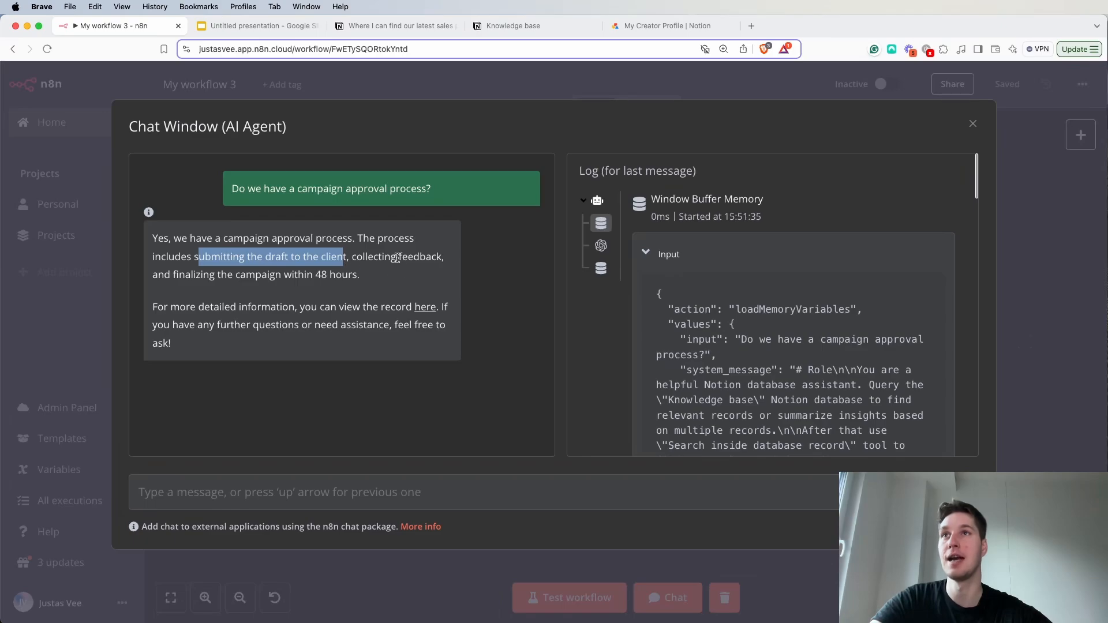
{"action": "left_click_drag", "start_coordinate": [179, 275], "coordinate": [354, 279]}
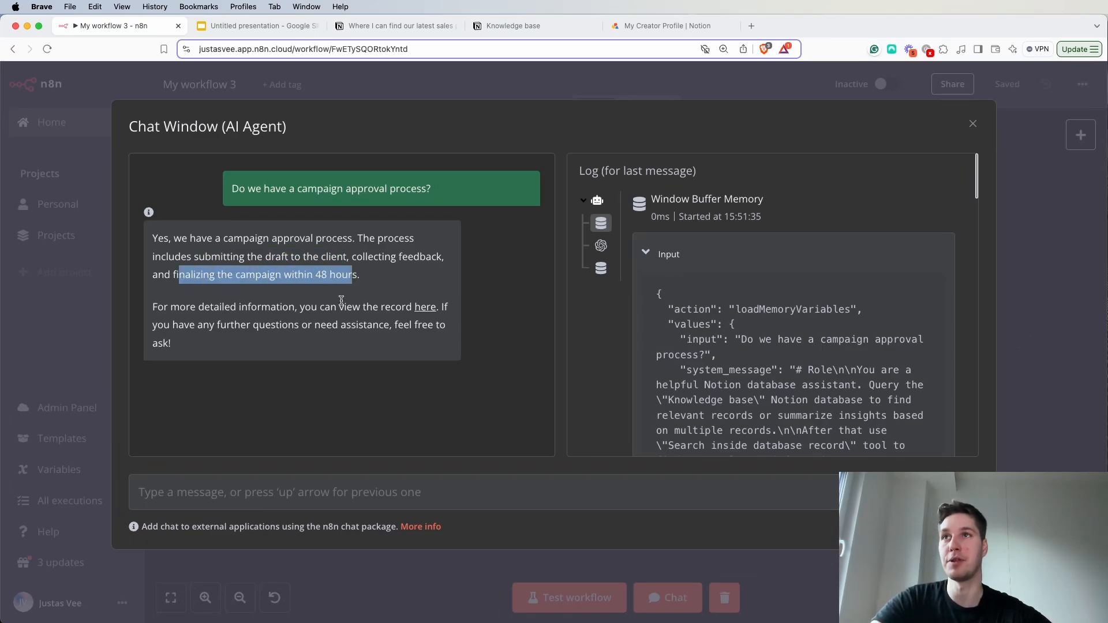
{"action": "left_click", "coordinate": [347, 301]}
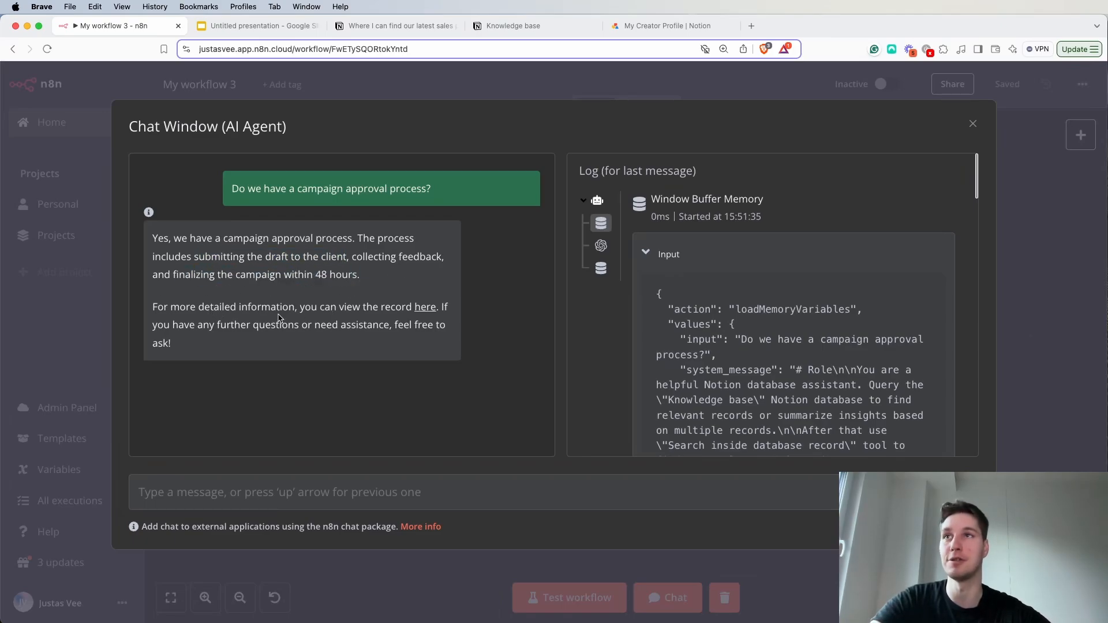
{"action": "left_click", "coordinate": [421, 310]}
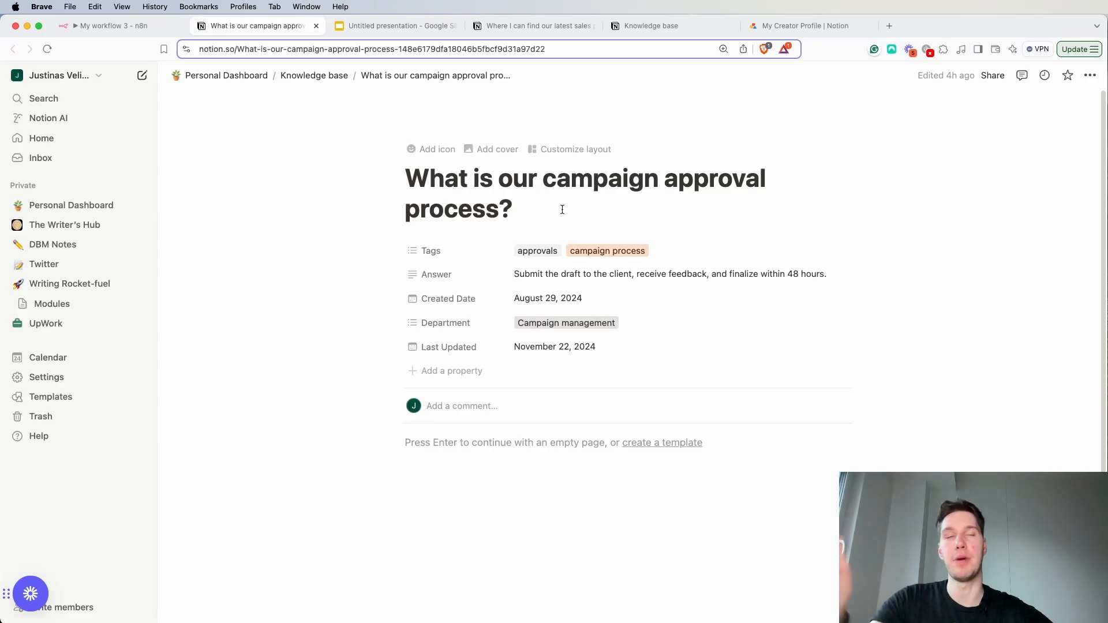
{"action": "left_click", "coordinate": [460, 450]}
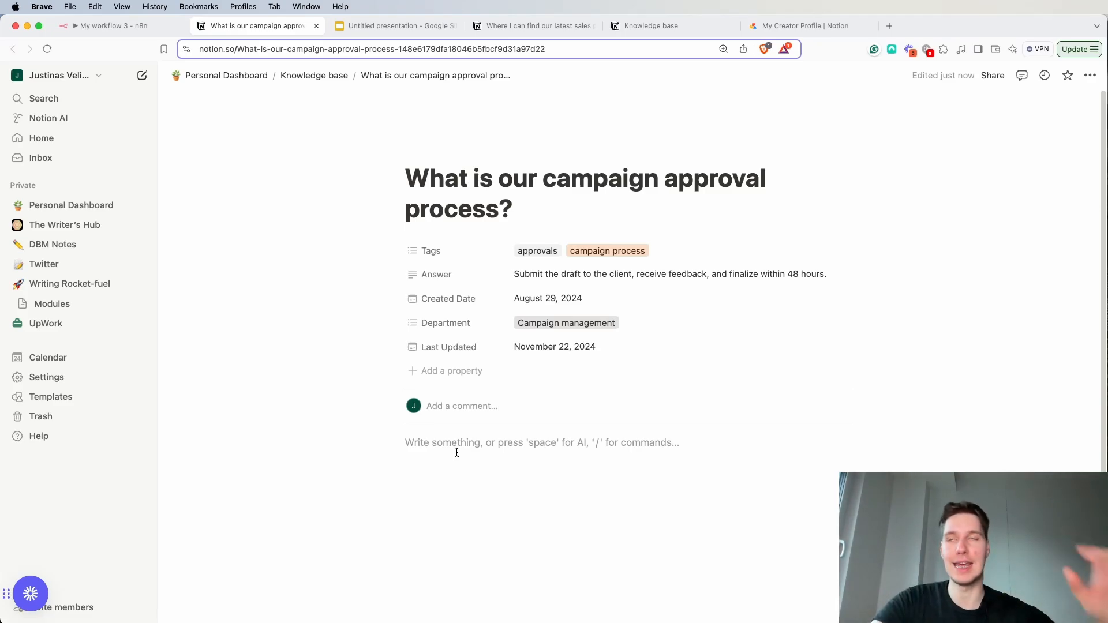
{"action": "scroll", "coordinate": [457, 452], "scroll_direction": "down", "scroll_amount": 3}
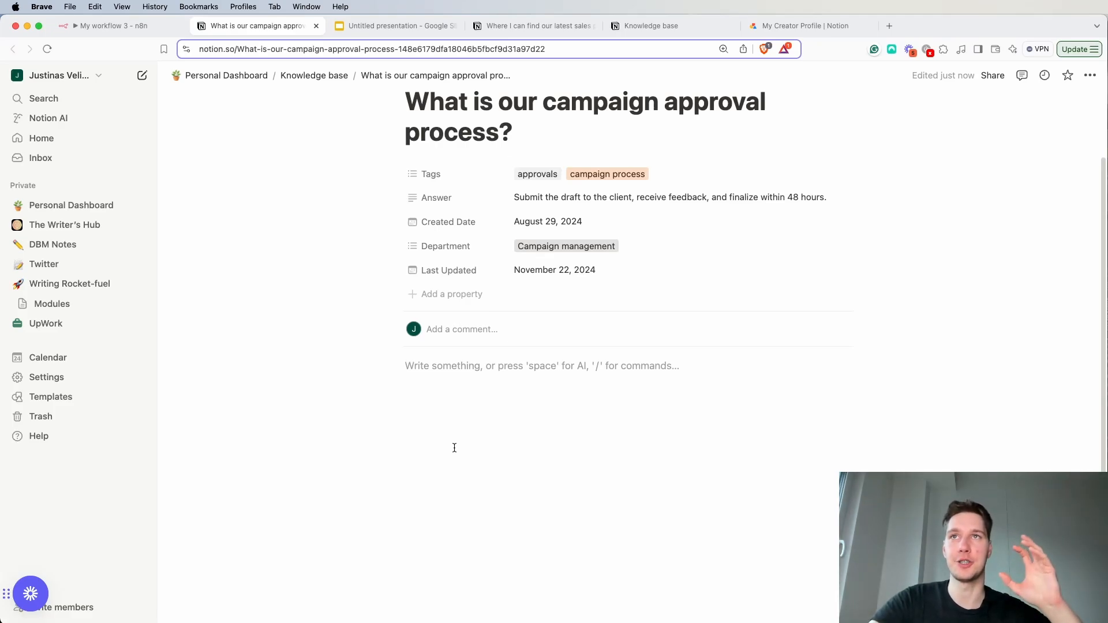
{"action": "scroll", "coordinate": [456, 448], "scroll_direction": "up", "scroll_amount": 3}
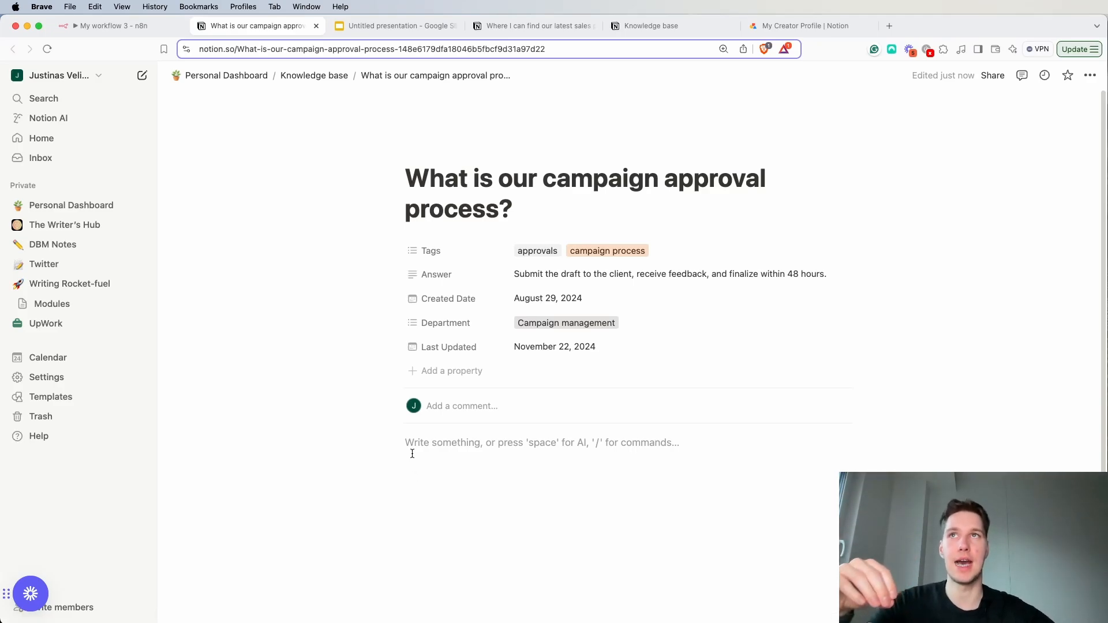
{"action": "scroll", "coordinate": [417, 404], "scroll_direction": "down", "scroll_amount": 2}
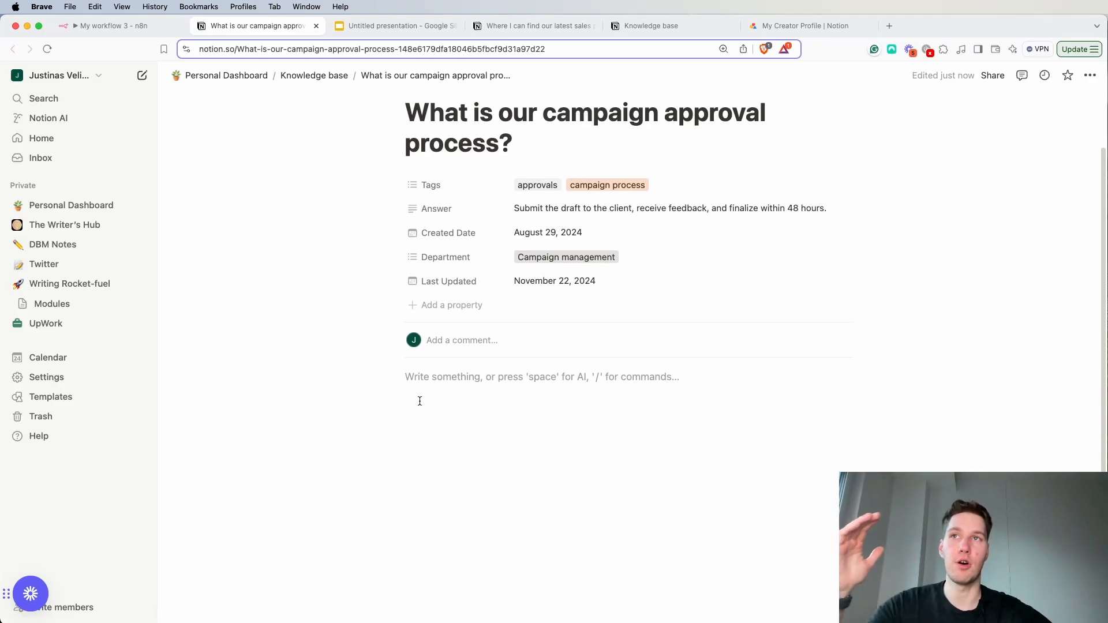
{"action": "scroll", "coordinate": [534, 494], "scroll_direction": "up", "scroll_amount": 2}
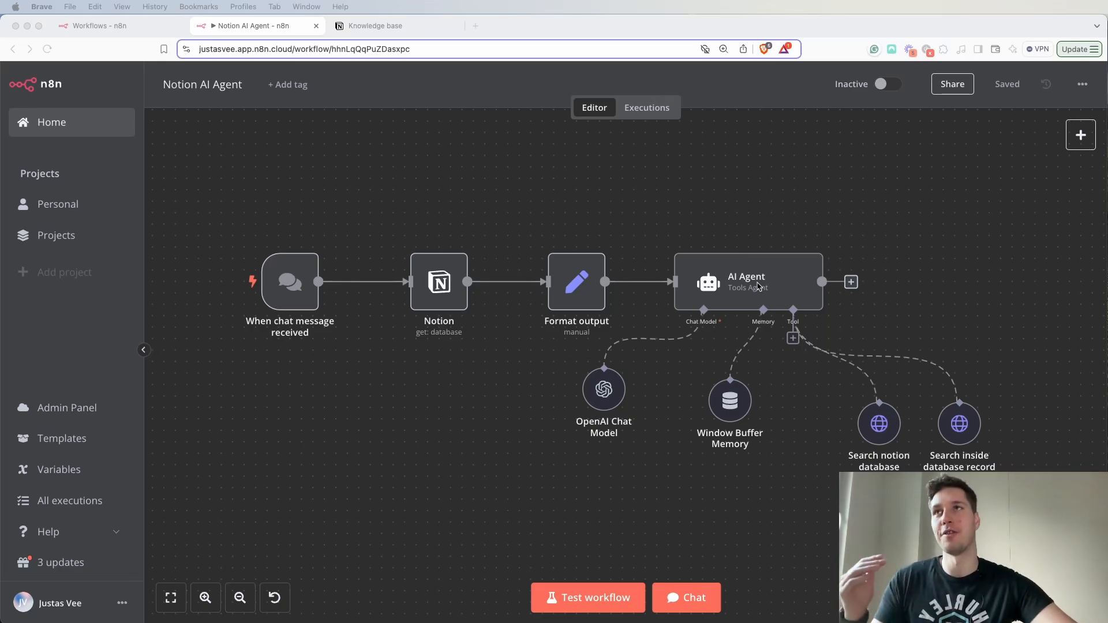
- Look through the questions, answers, departments and tags in the Notion Knowledge base table
{"action": "left_click_drag", "start_coordinate": [248, 26], "coordinate": [1107, 58]}
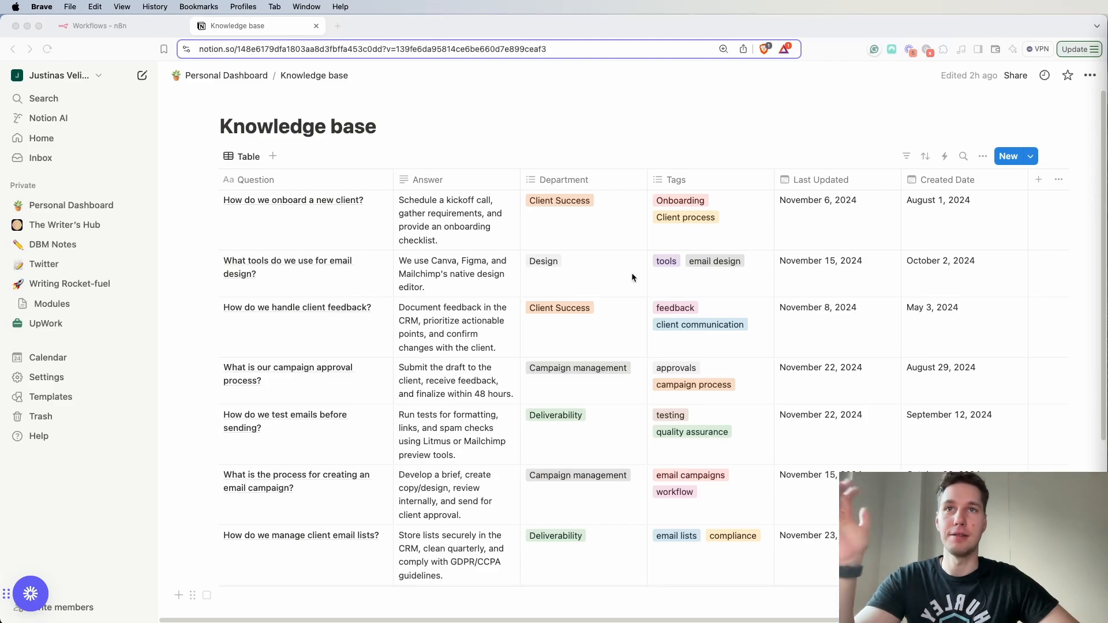
{"action": "scroll", "coordinate": [473, 417], "scroll_direction": "down", "scroll_amount": 5}
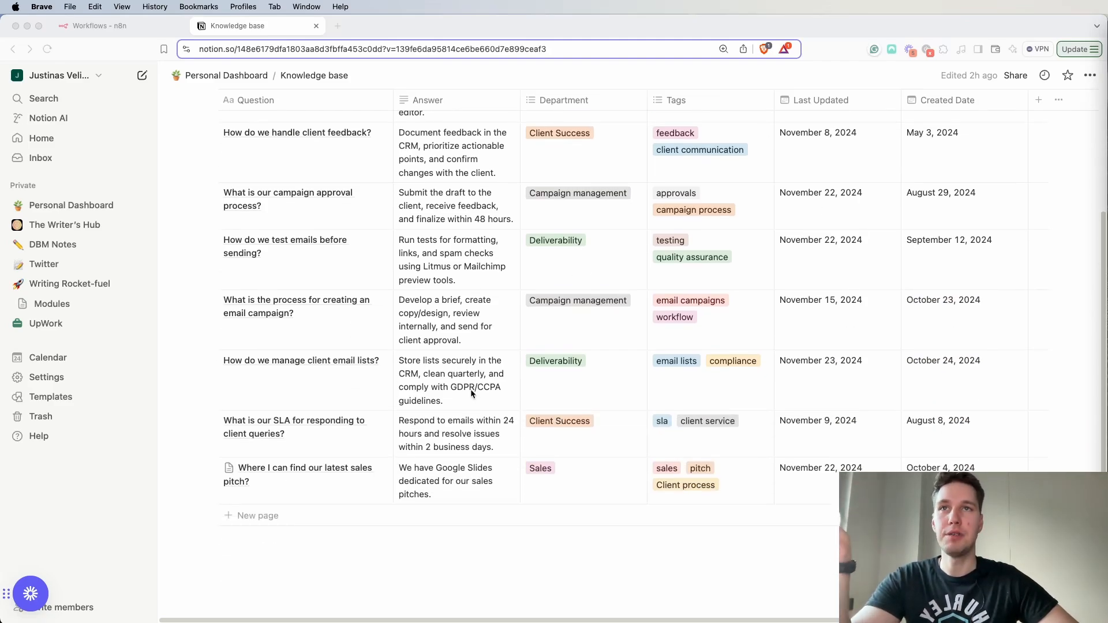
{"action": "scroll", "coordinate": [468, 398], "scroll_direction": "up", "scroll_amount": 5}
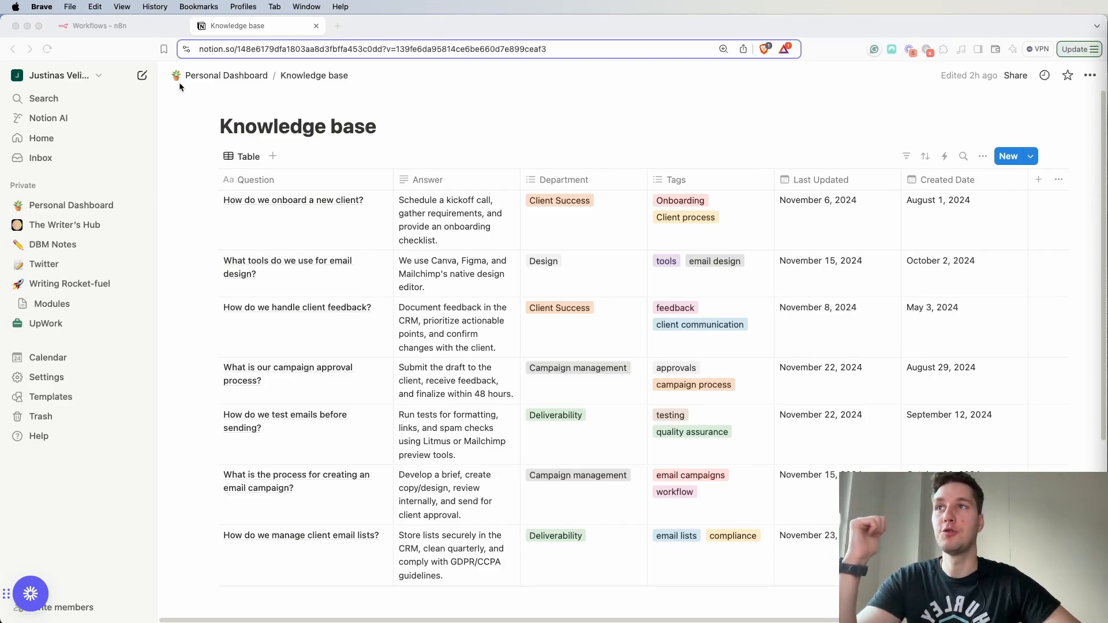
- Open the Notion workspace's connection settings and go to the page for developing or managing integrations
{"action": "left_click", "coordinate": [51, 382]}
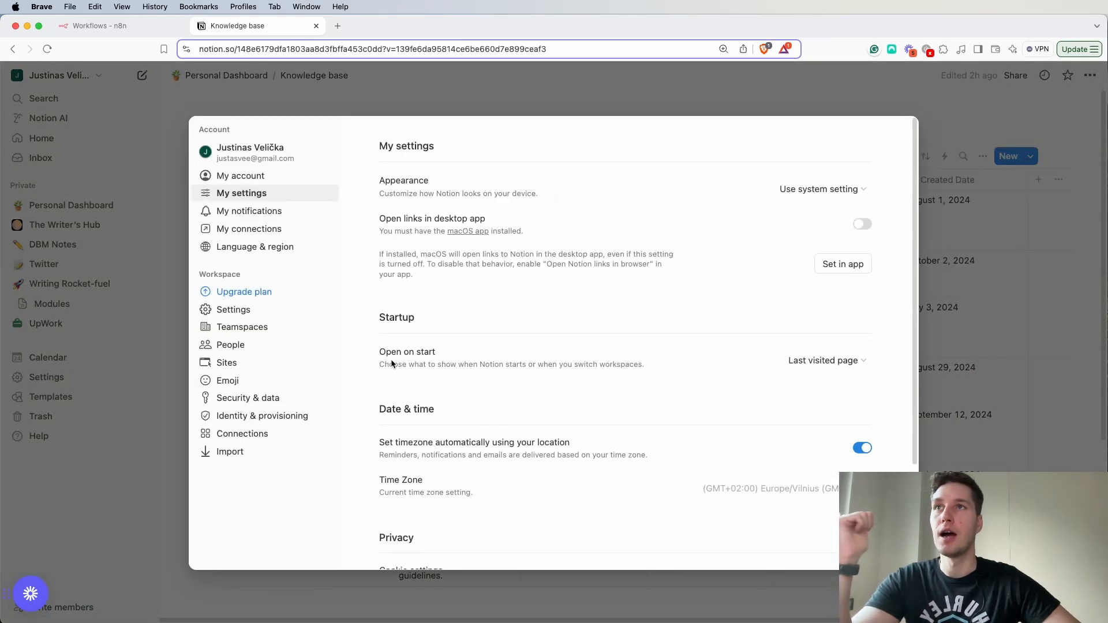
{"action": "left_click", "coordinate": [244, 438]}
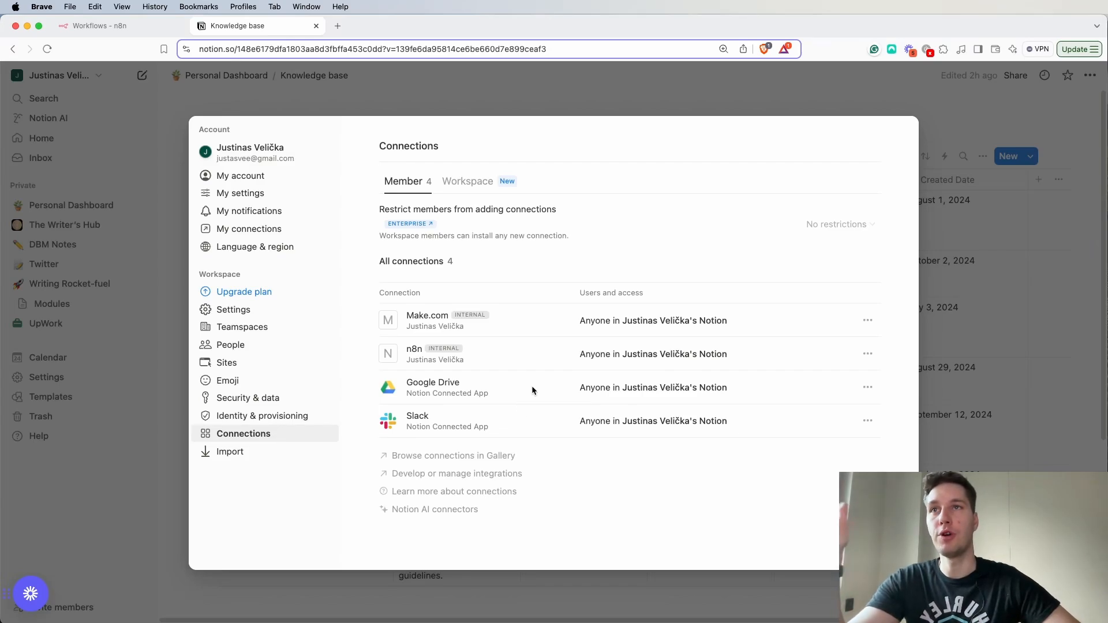
{"action": "left_click_drag", "start_coordinate": [413, 350], "coordinate": [421, 351]}
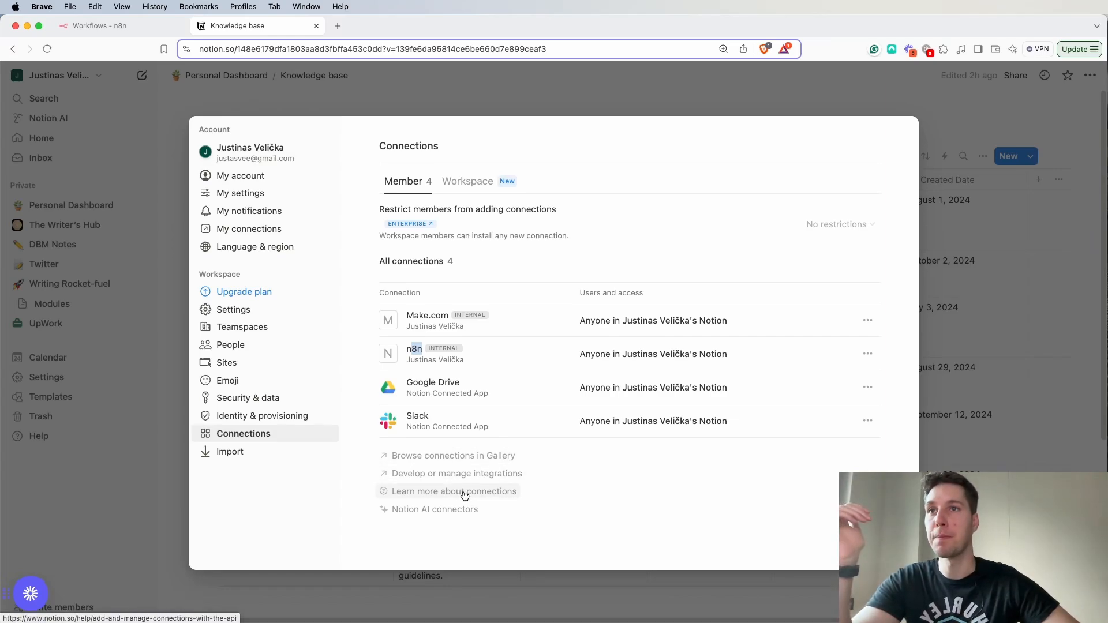
{"action": "left_click", "coordinate": [425, 475]}
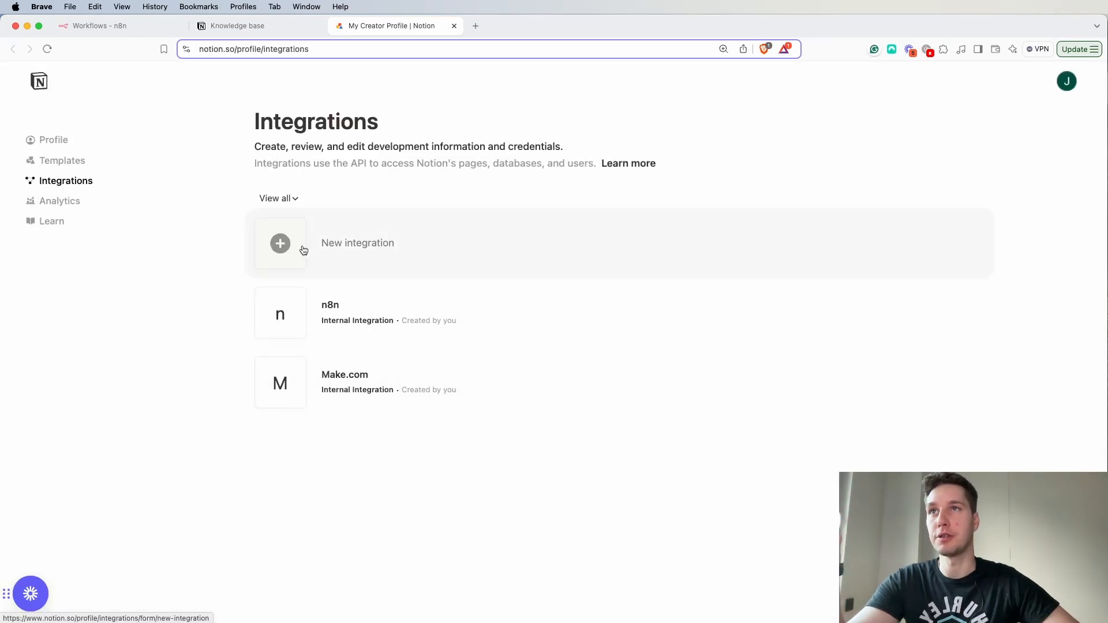
- Create an internal integration named "n8n - test" associated with the existing Notion workspace
{"action": "left_click", "coordinate": [303, 250]}
{"action": "left_click", "coordinate": [316, 218]}
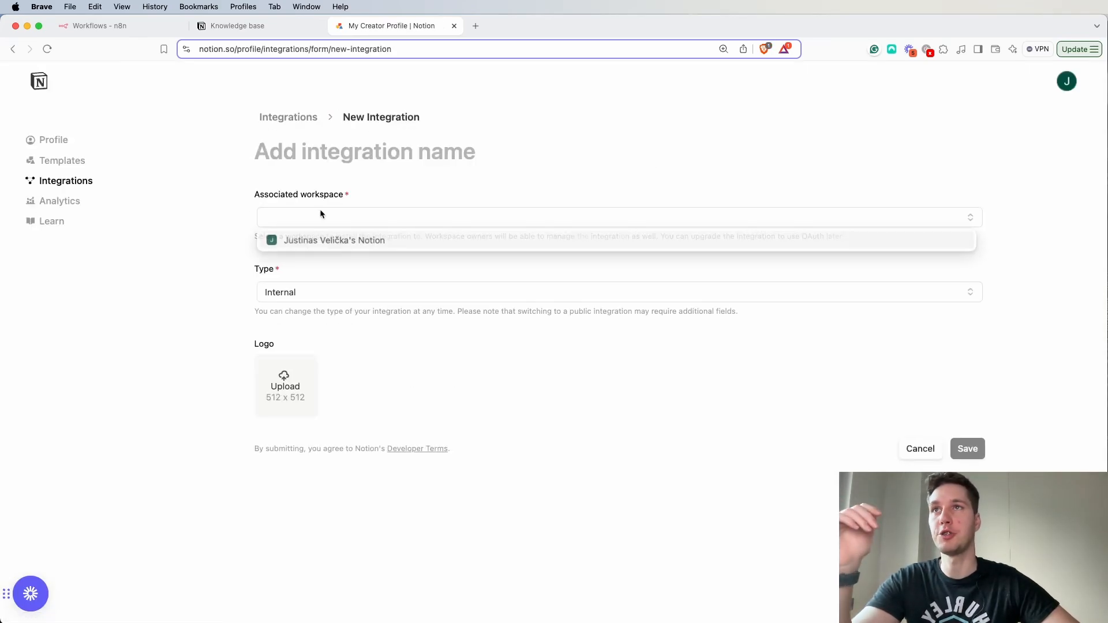
{"action": "left_click", "coordinate": [315, 243]}
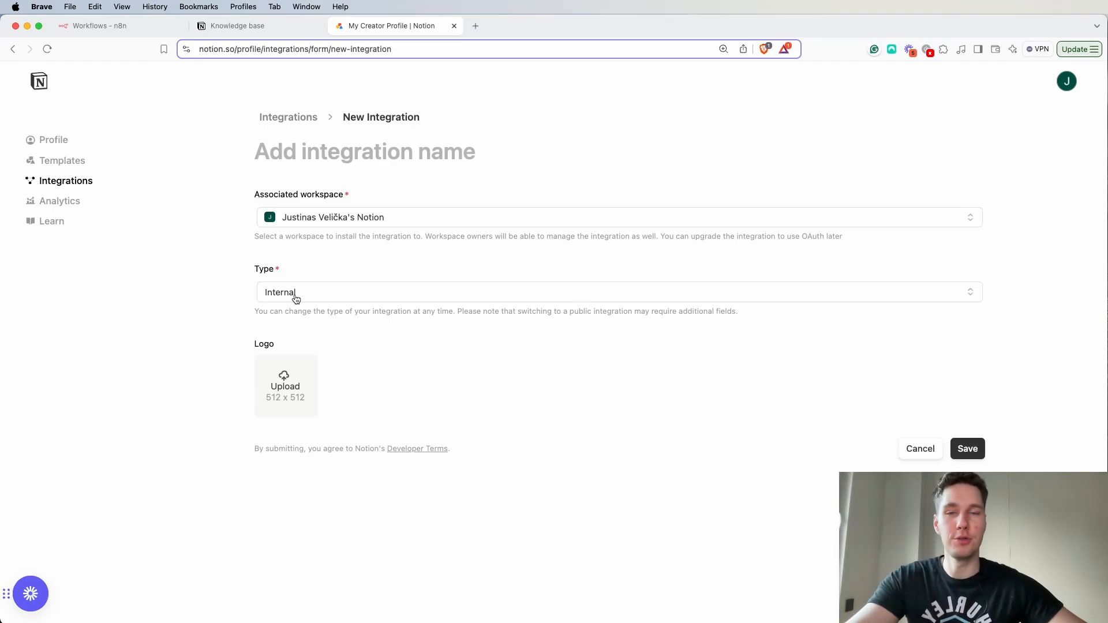
{"action": "left_click", "coordinate": [971, 449]}
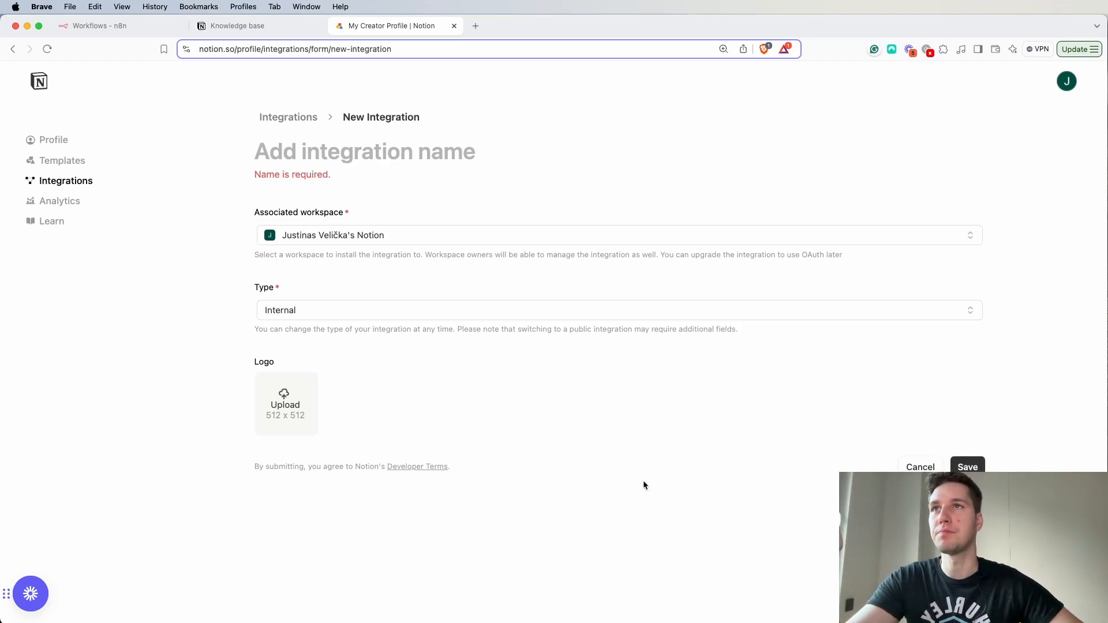
{"action": "left_click", "coordinate": [346, 152]}
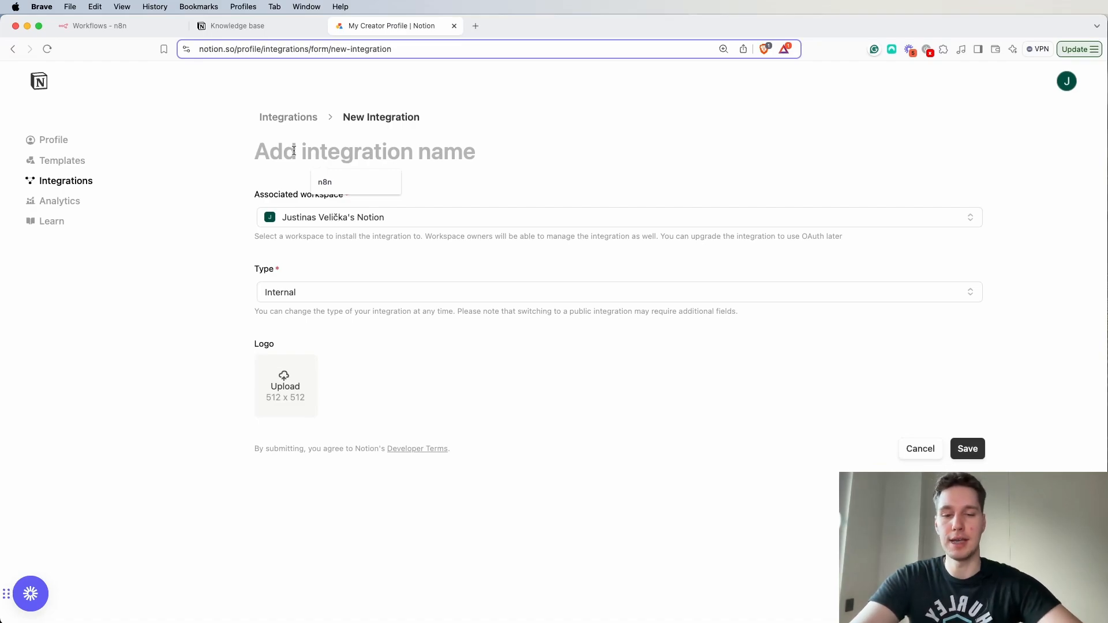
{"action": "type", "text": "n8n - tet"}
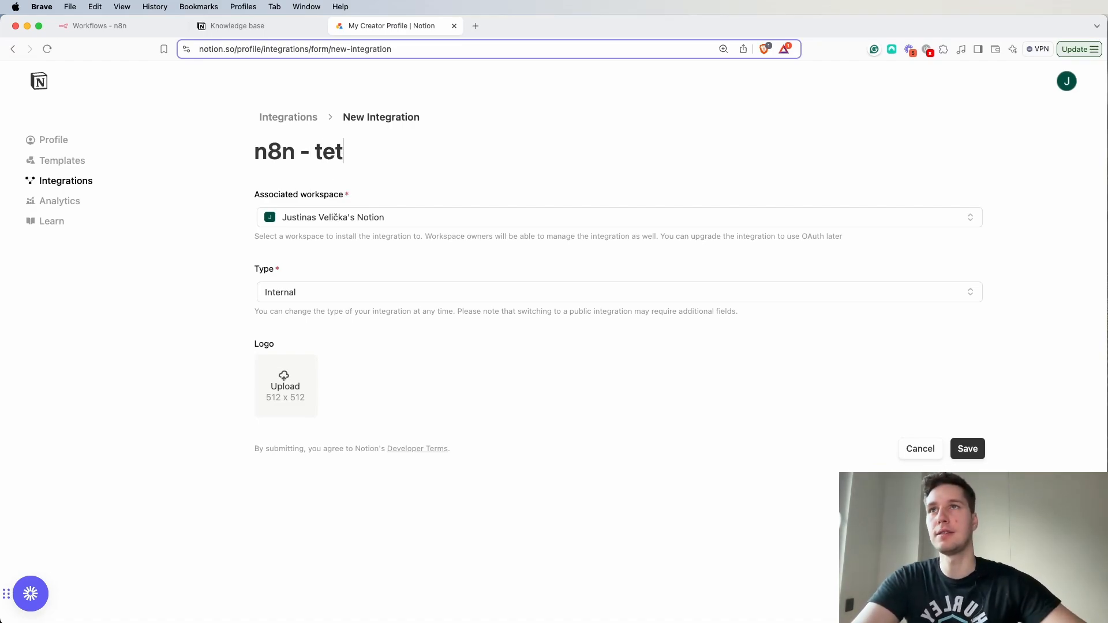
{"action": "key", "text": "BackSpace"}
{"action": "type", "text": "st"}
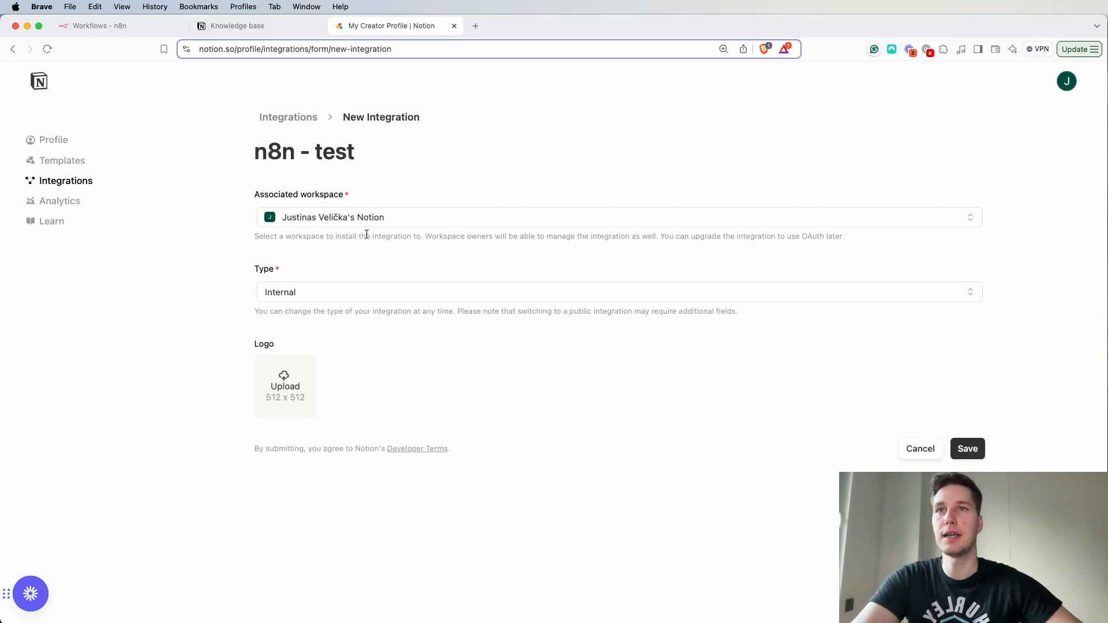
{"action": "left_click", "coordinate": [968, 449]}
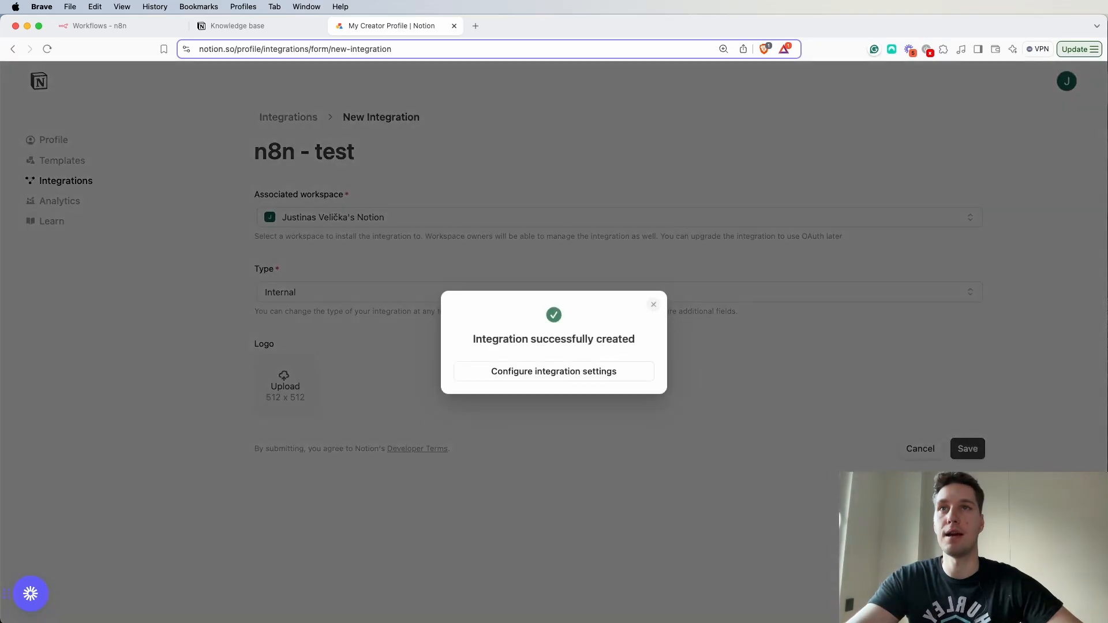
- Open the new integration's configuration, reveal its internal integration secret and copy it
{"action": "left_click", "coordinate": [564, 375]}
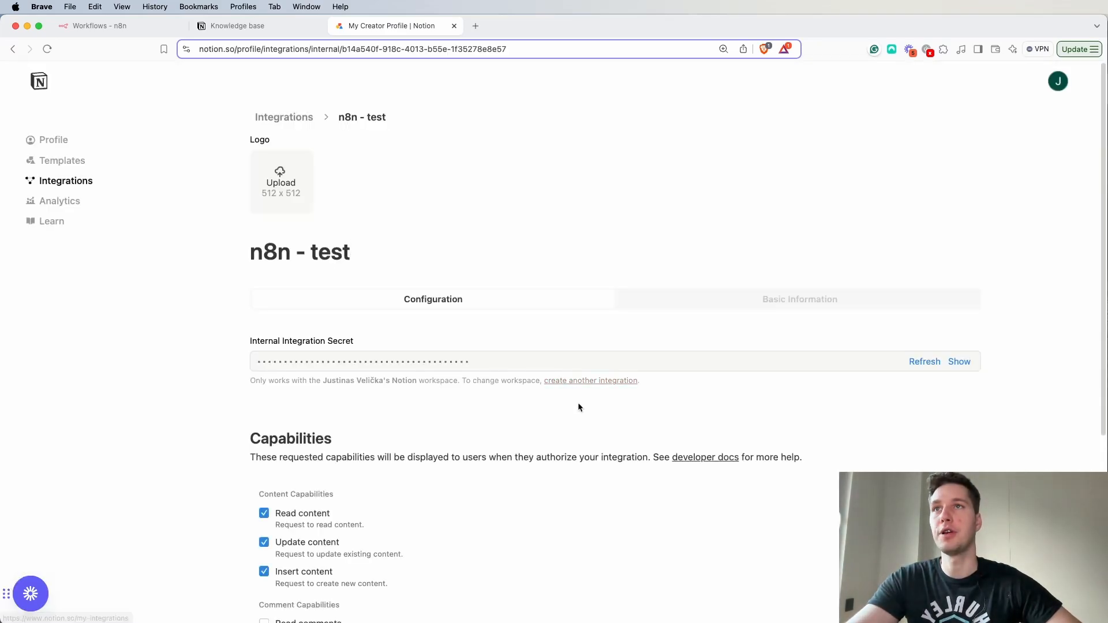
{"action": "left_click", "coordinate": [960, 362]}
{"action": "left_click_drag", "start_coordinate": [535, 363], "coordinate": [205, 362]}
{"action": "left_click", "coordinate": [1009, 392]}
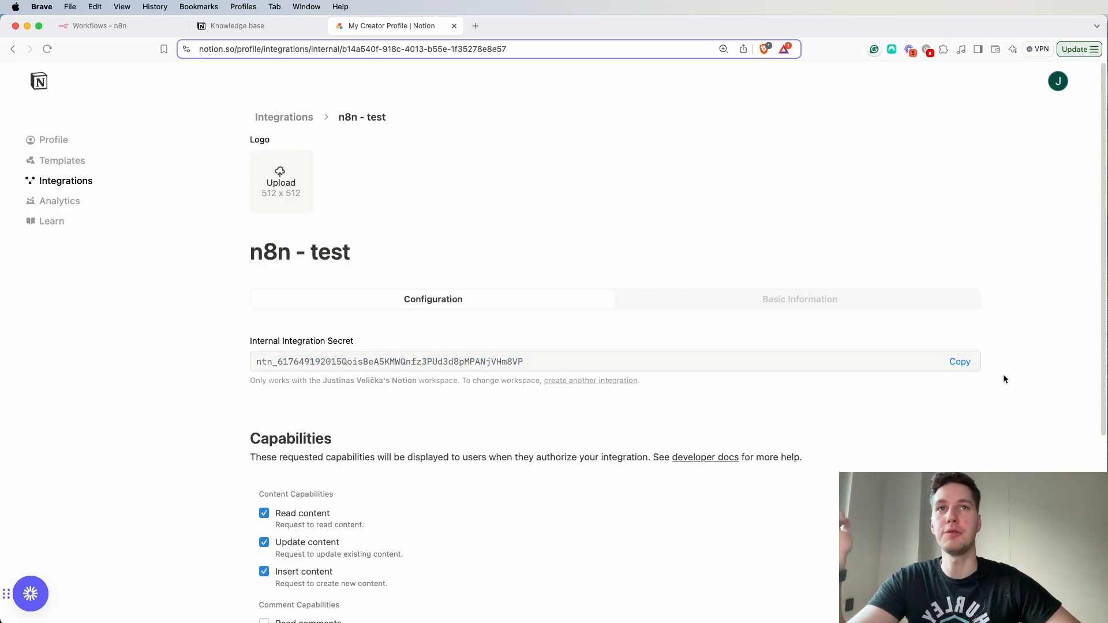
{"action": "left_click", "coordinate": [961, 361]}
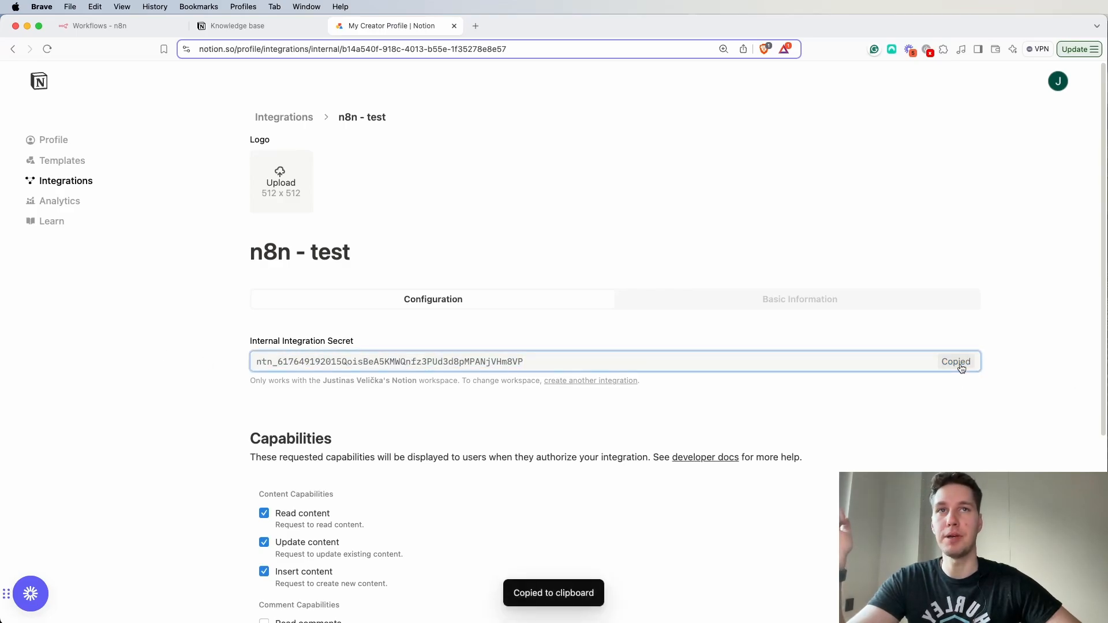
- Switch to n8n and start a new credential of the Notion API type
{"action": "left_click", "coordinate": [90, 26]}
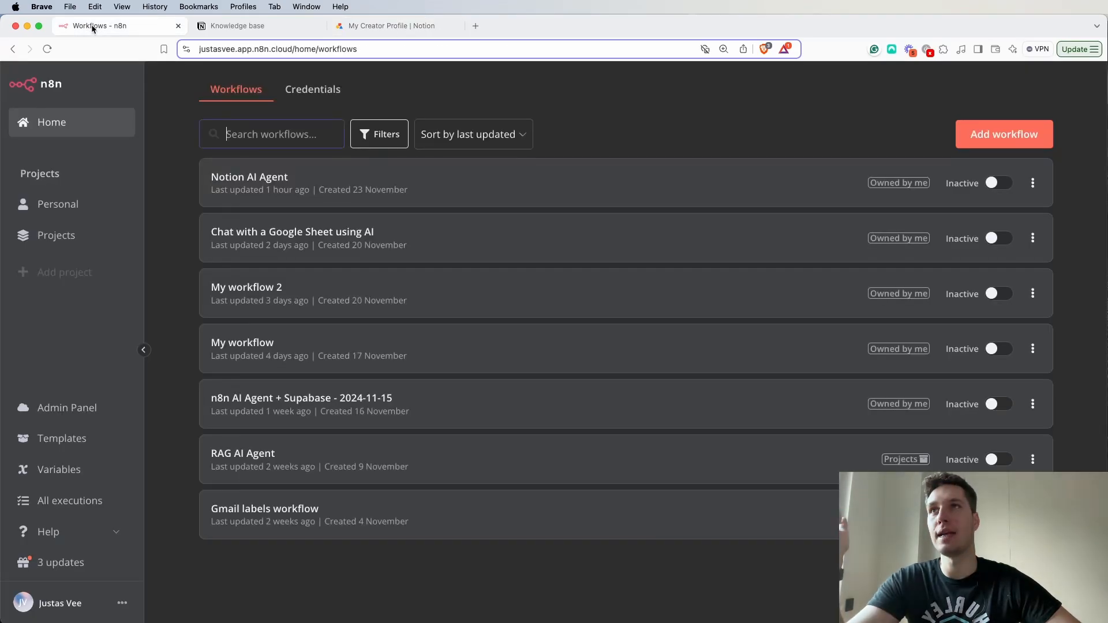
{"action": "left_click", "coordinate": [323, 102]}
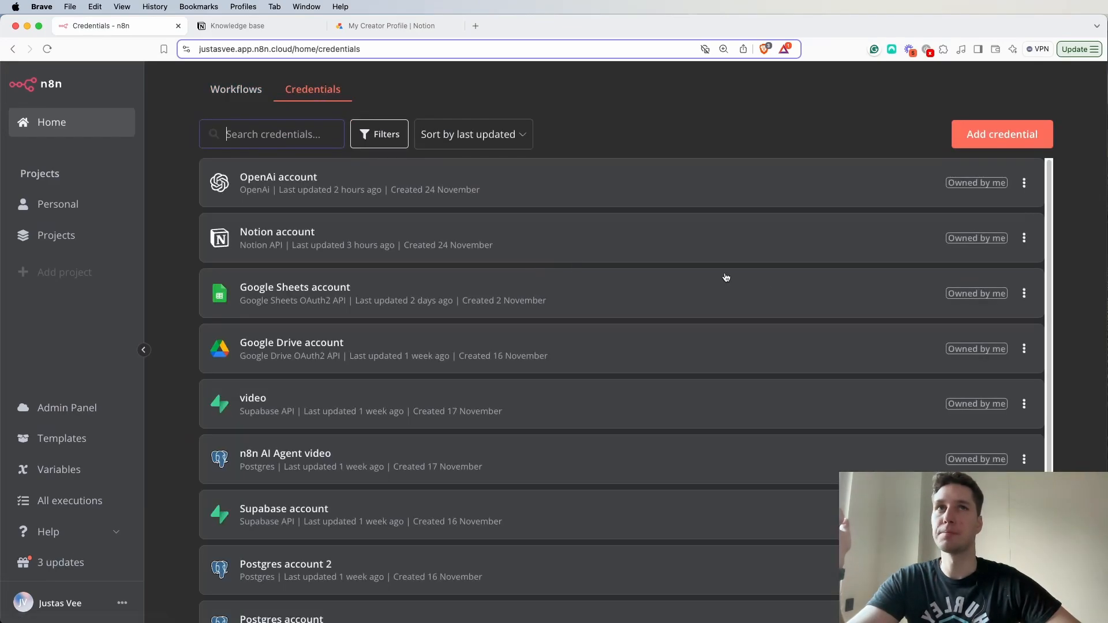
{"action": "left_click", "coordinate": [1020, 138]}
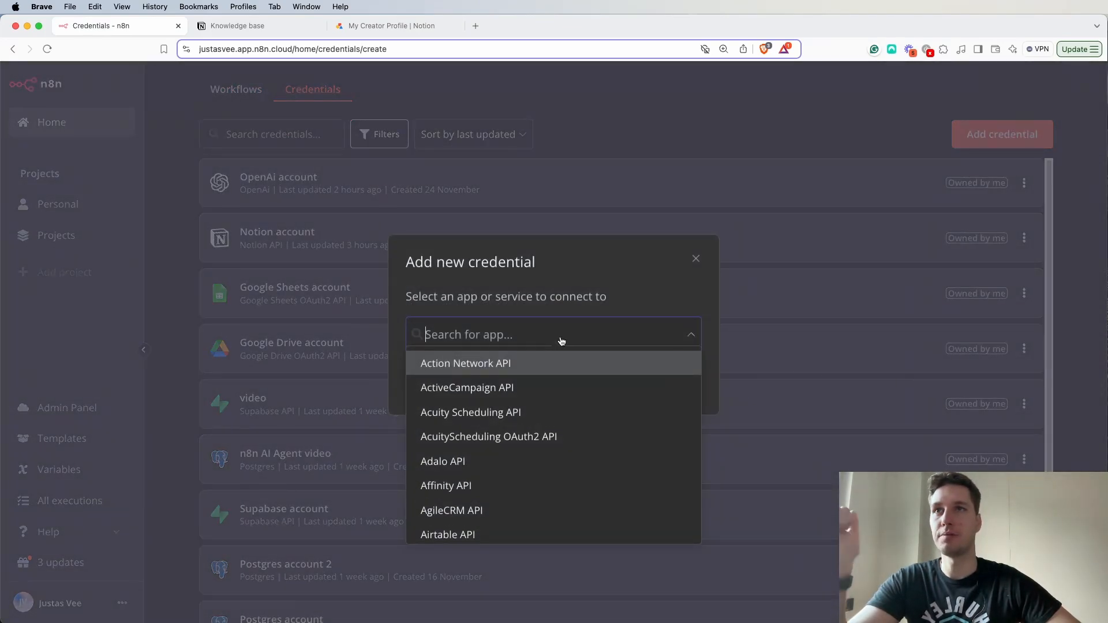
{"action": "type", "text": "notiom"}
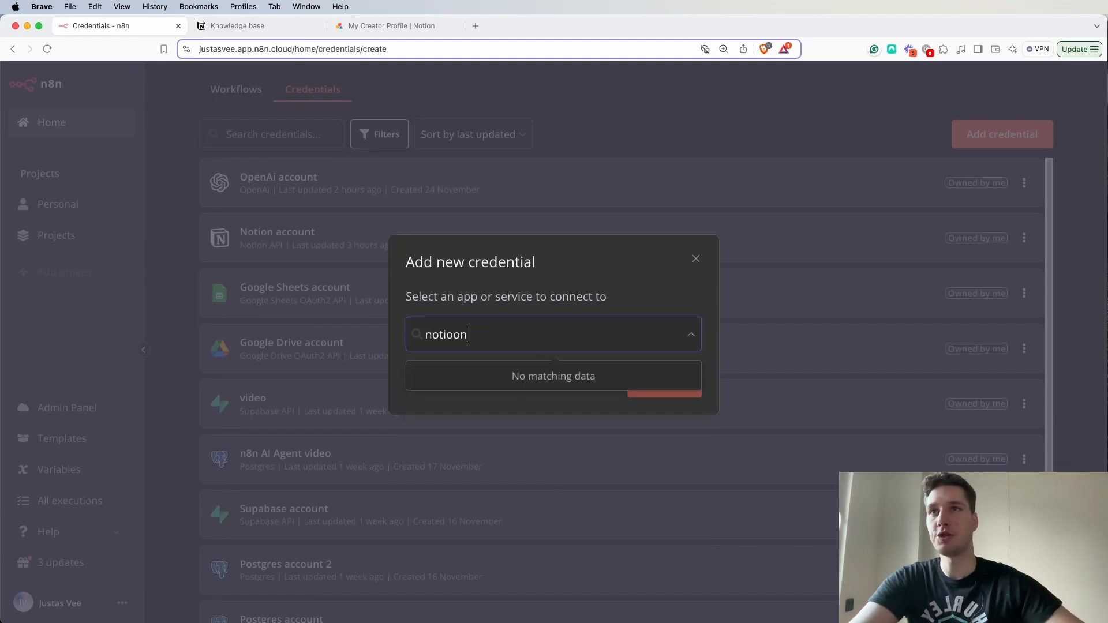
{"action": "key", "text": "BackSpace"}
{"action": "left_click", "coordinate": [508, 378]}
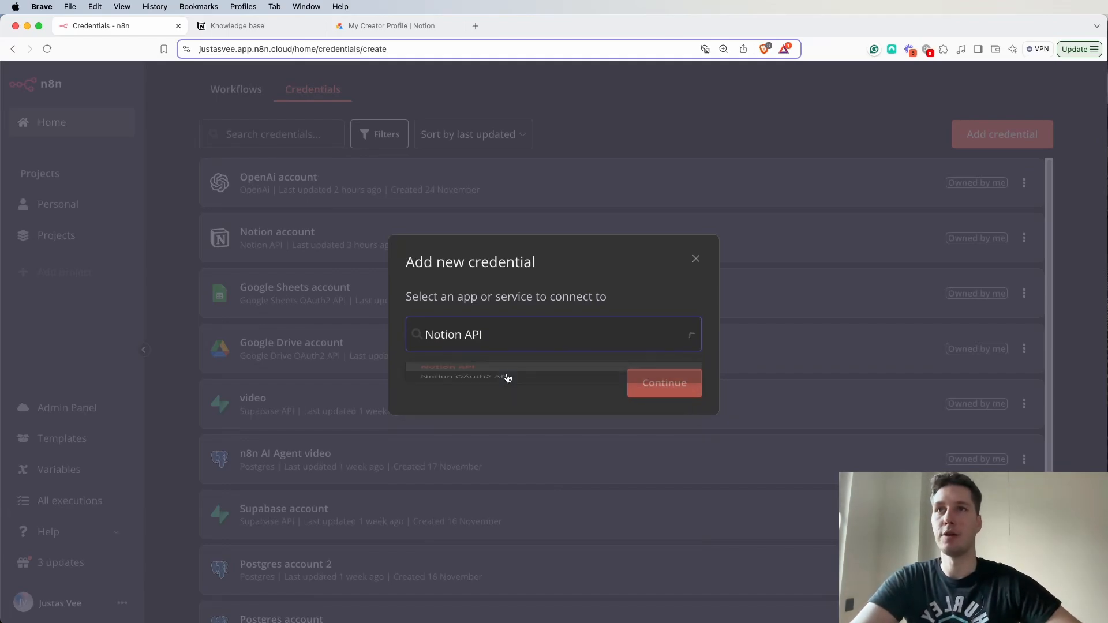
{"action": "left_click", "coordinate": [664, 384]}
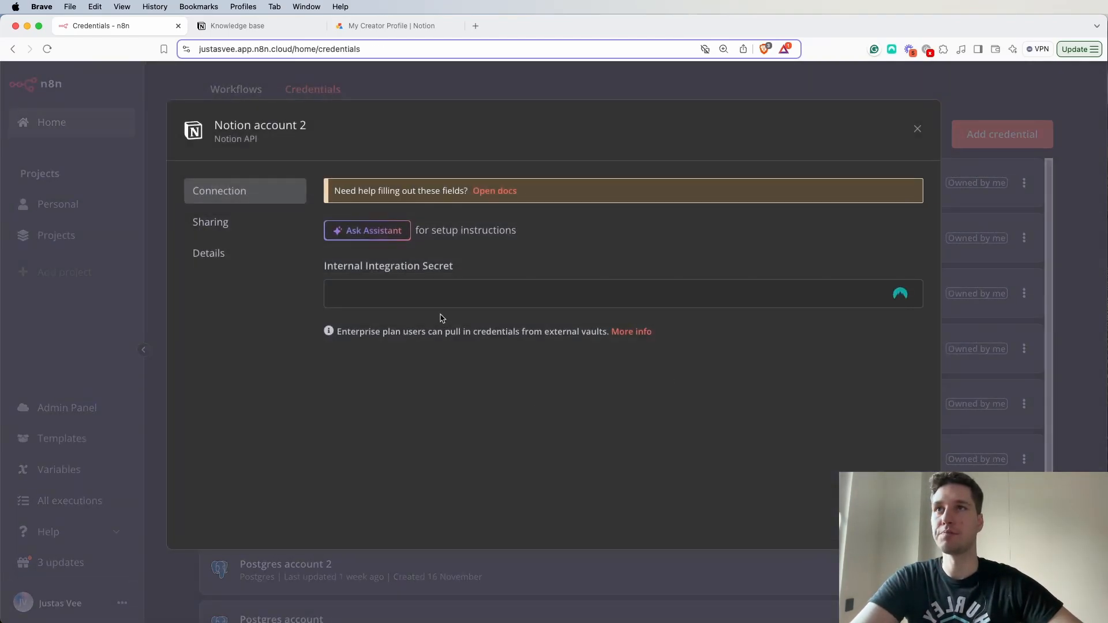
- Paste the copied secret as the credential's Internal Integration Secret, save the credential and close it
{"action": "left_click", "coordinate": [432, 292]}
{"action": "key", "text": "super+v"}
{"action": "left_click", "coordinate": [878, 132]}
{"action": "left_click_drag", "start_coordinate": [521, 200], "coordinate": [329, 199]}
{"action": "left_click", "coordinate": [437, 166]}
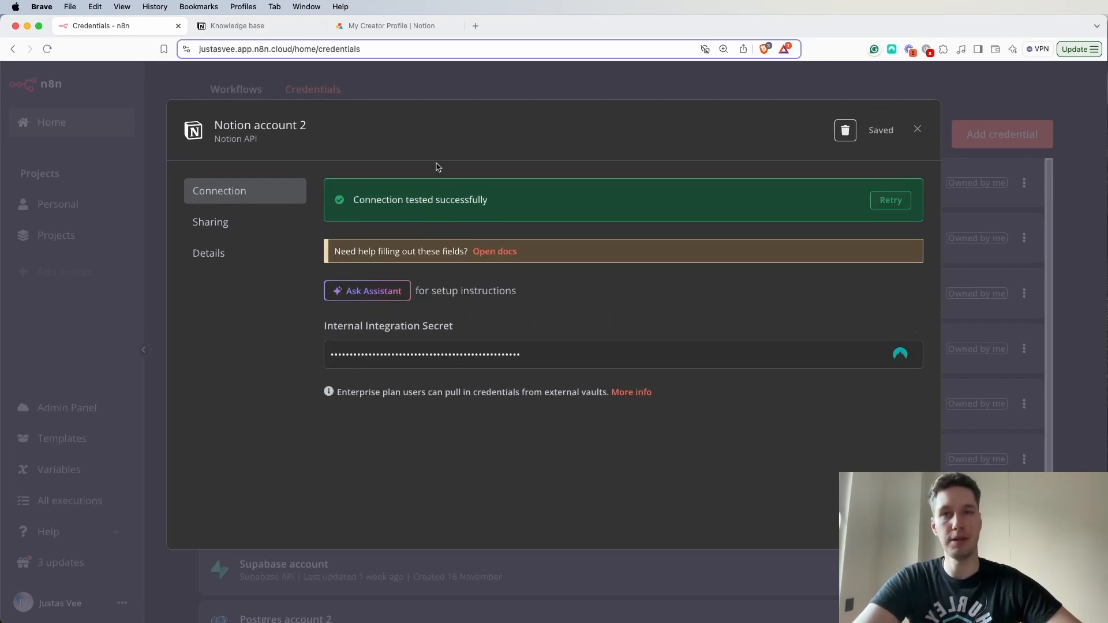
{"action": "left_click", "coordinate": [919, 126]}
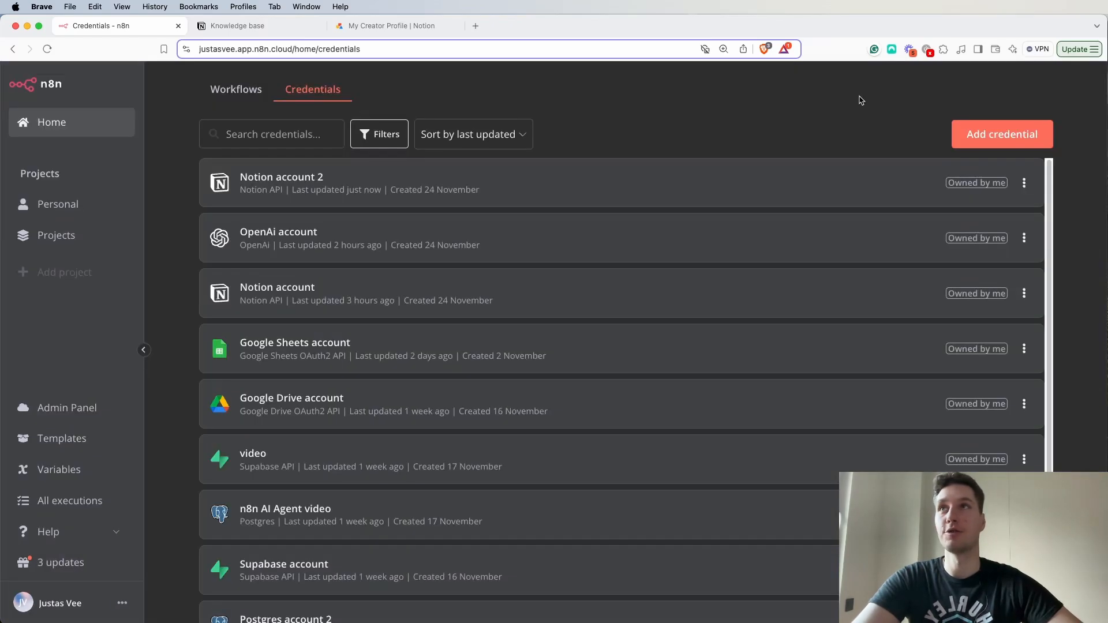
- Switch to Notion, reload the Knowledge base page and connect it to the "n8n - test" integration, confirming its access
{"action": "left_click", "coordinate": [237, 25]}
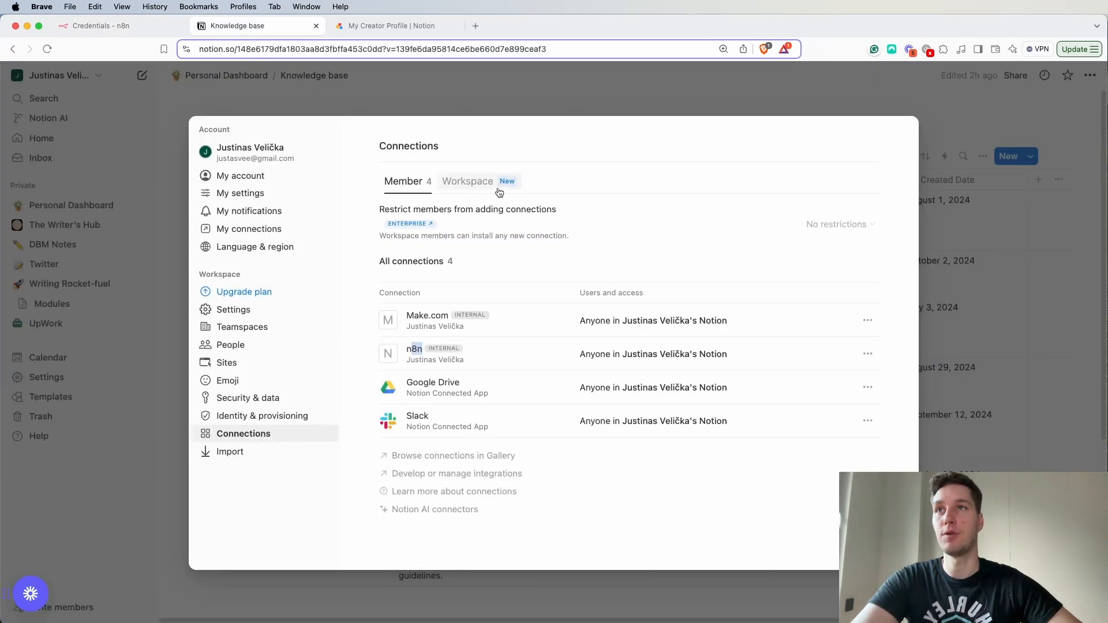
{"action": "left_click", "coordinate": [510, 101]}
{"action": "left_click", "coordinate": [47, 49]}
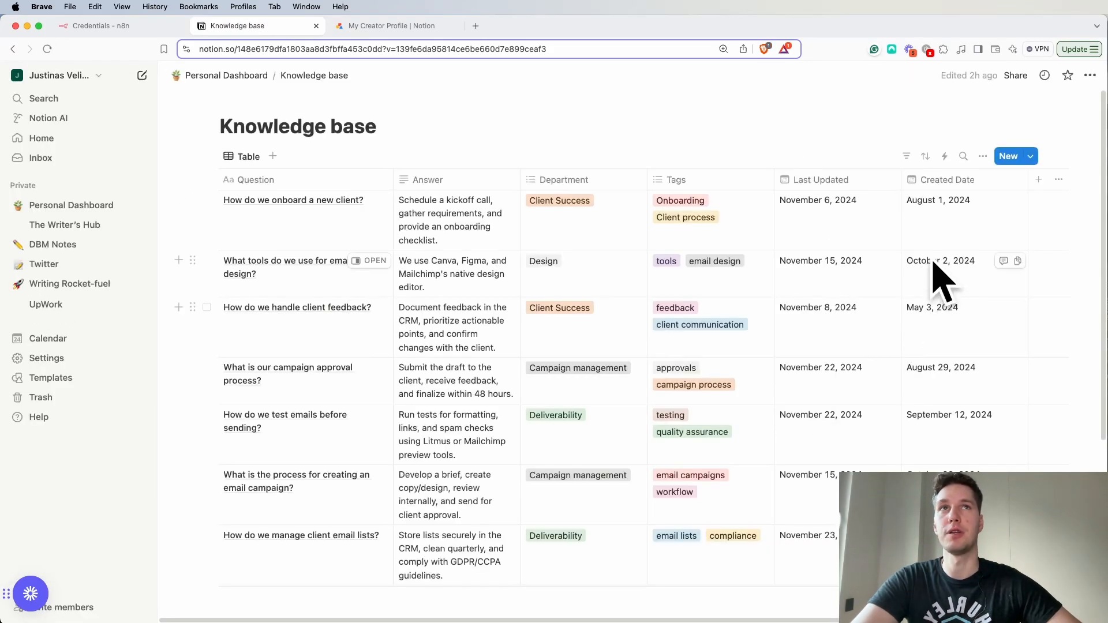
{"action": "left_click", "coordinate": [1091, 75]}
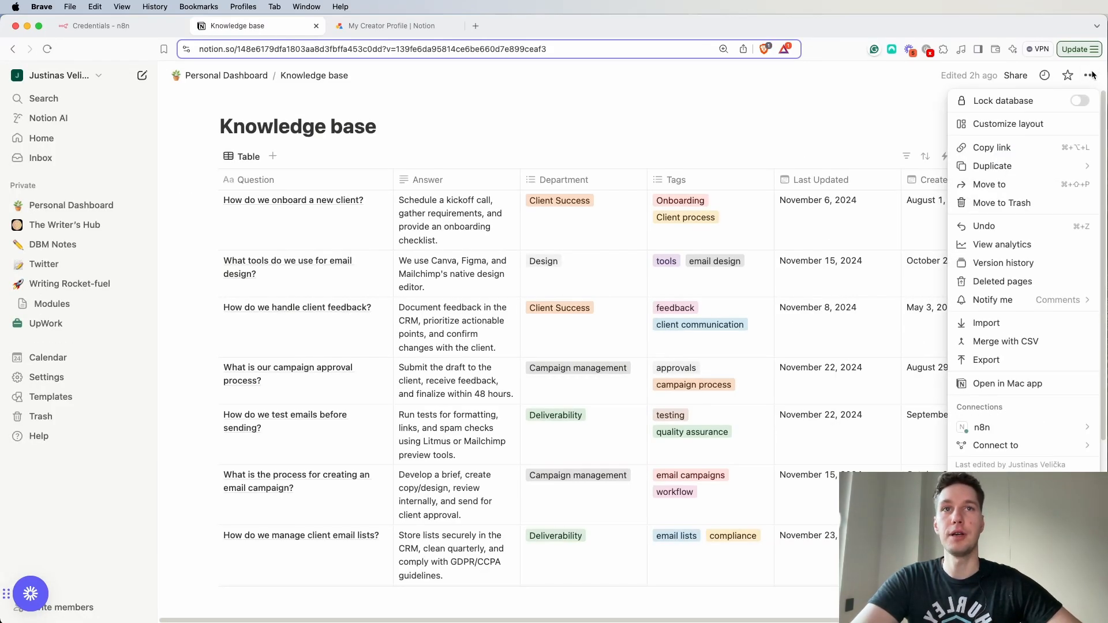
{"action": "mouse_move", "coordinate": [1010, 433]}
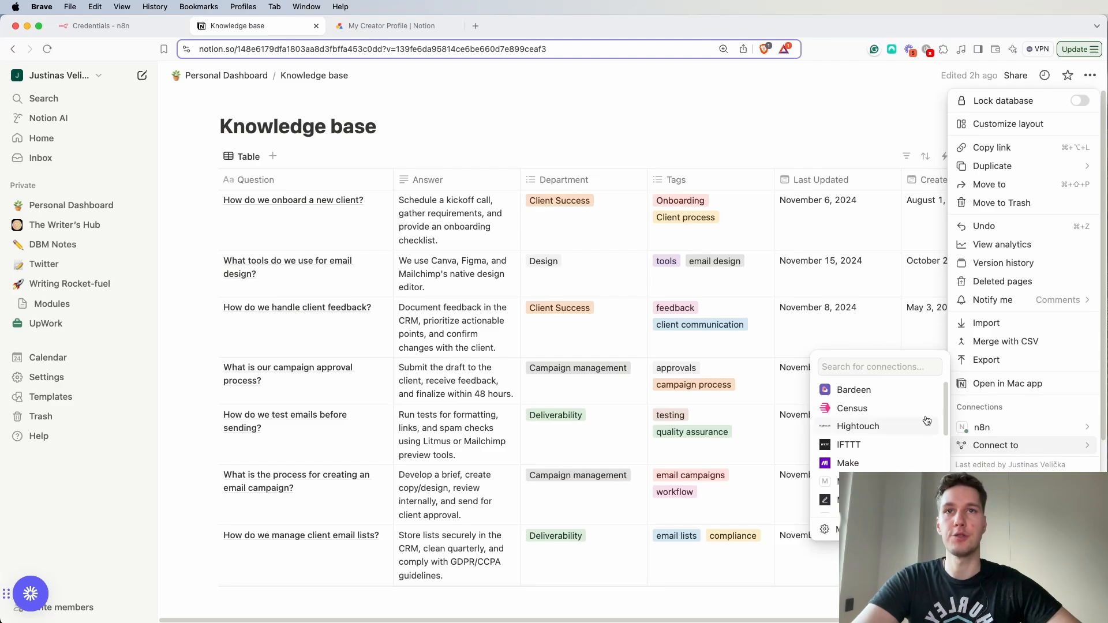
{"action": "left_click", "coordinate": [887, 371]}
{"action": "type", "text": "n"}
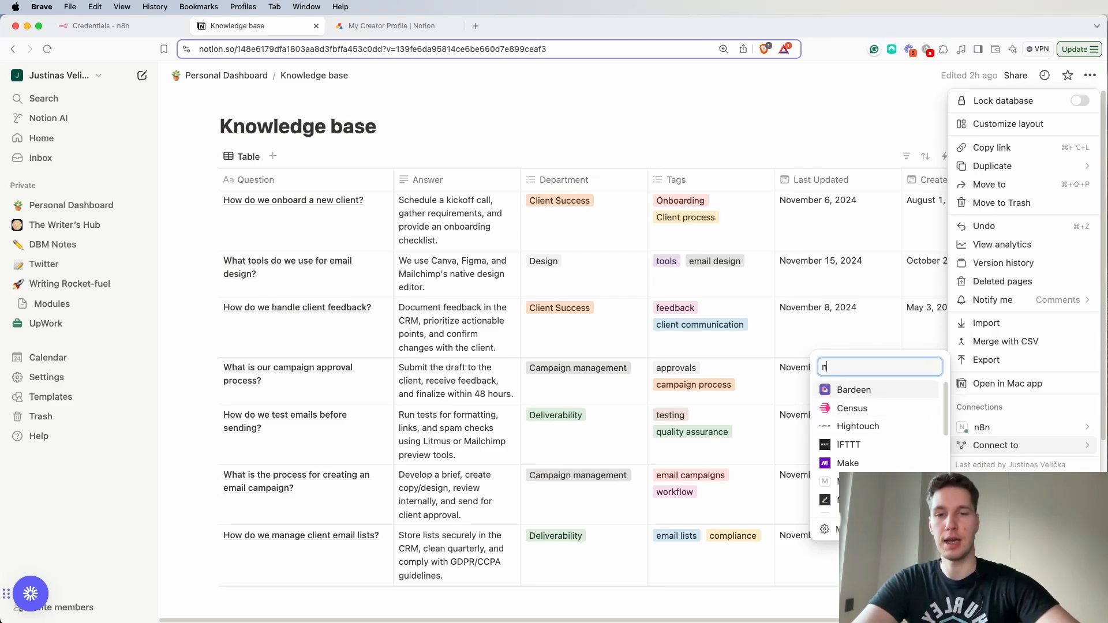
{"action": "type", "text": "8n"}
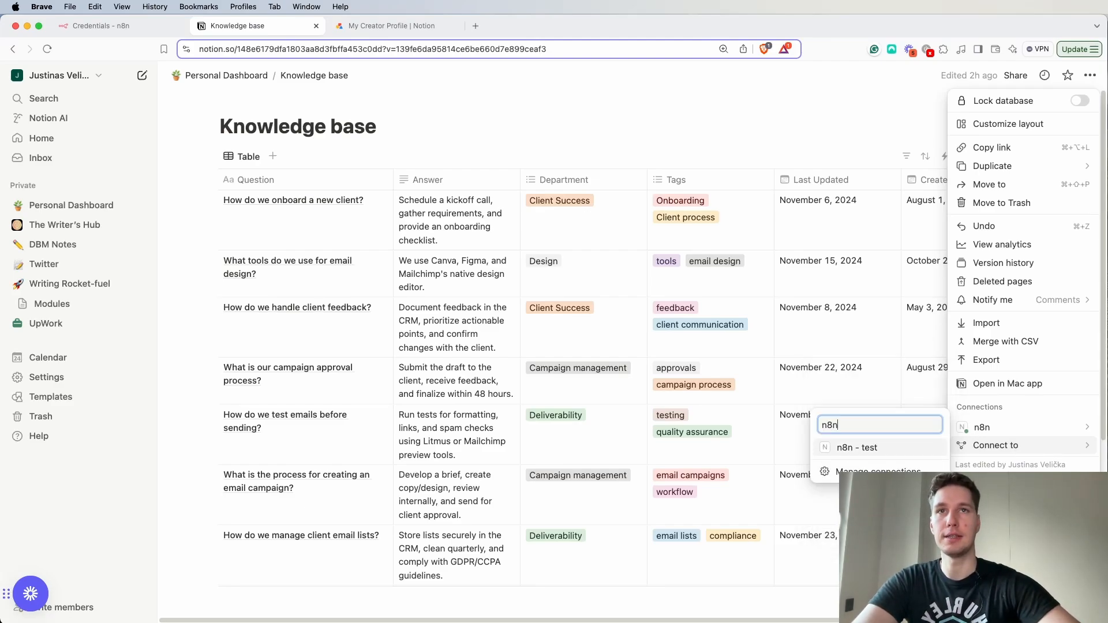
{"action": "left_click", "coordinate": [853, 454]}
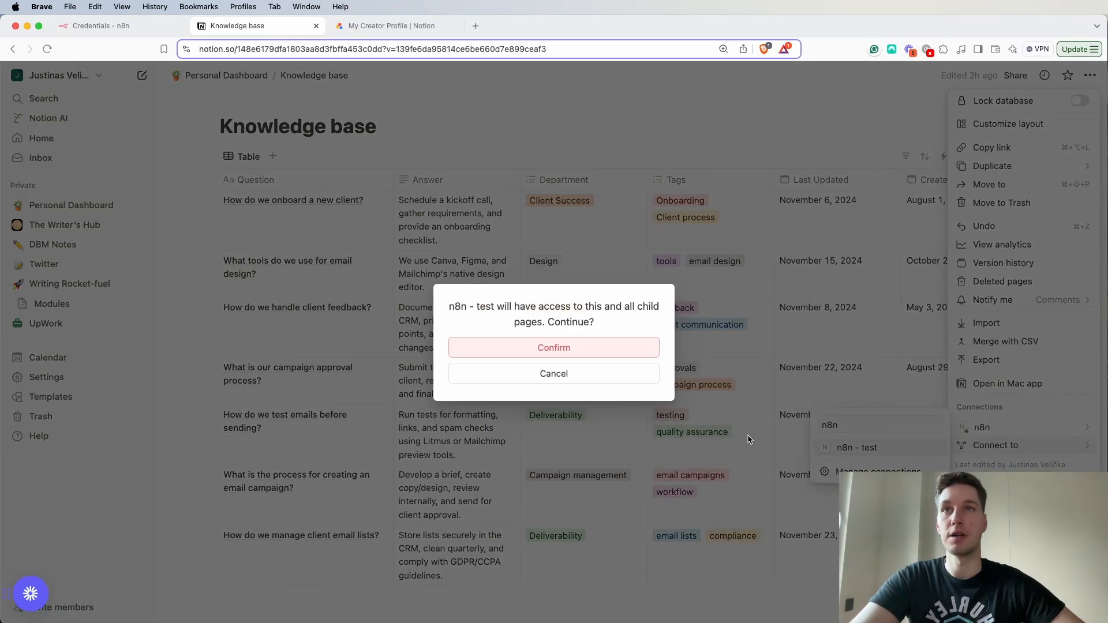
{"action": "left_click", "coordinate": [559, 346]}
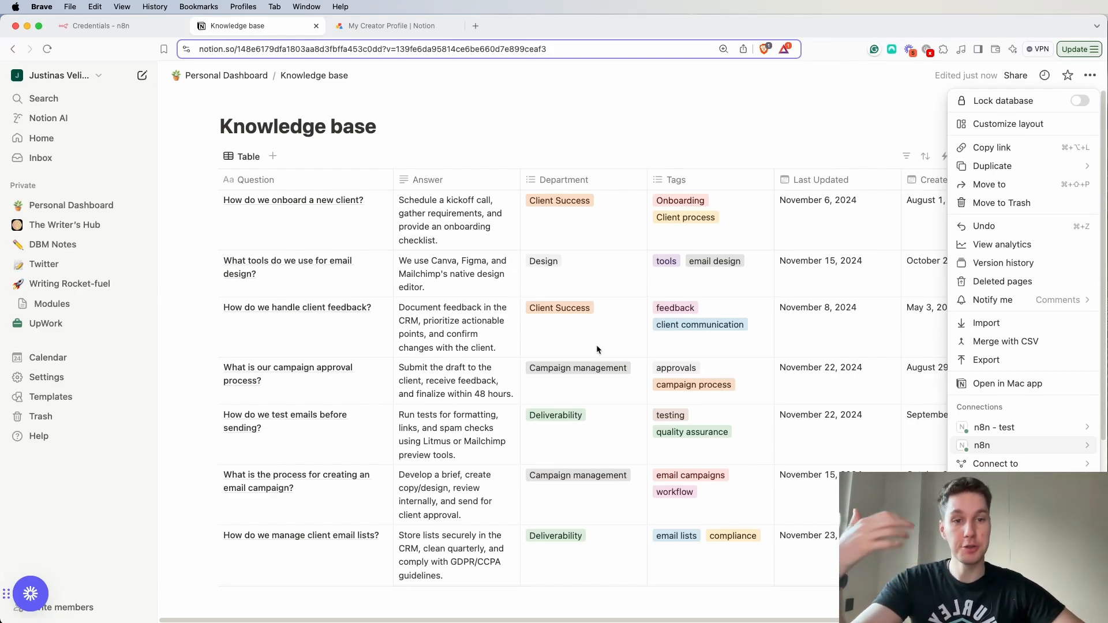
- Switch to n8n and create a new workflow with a "When chat message received" trigger as its first step
{"action": "left_click", "coordinate": [137, 30]}
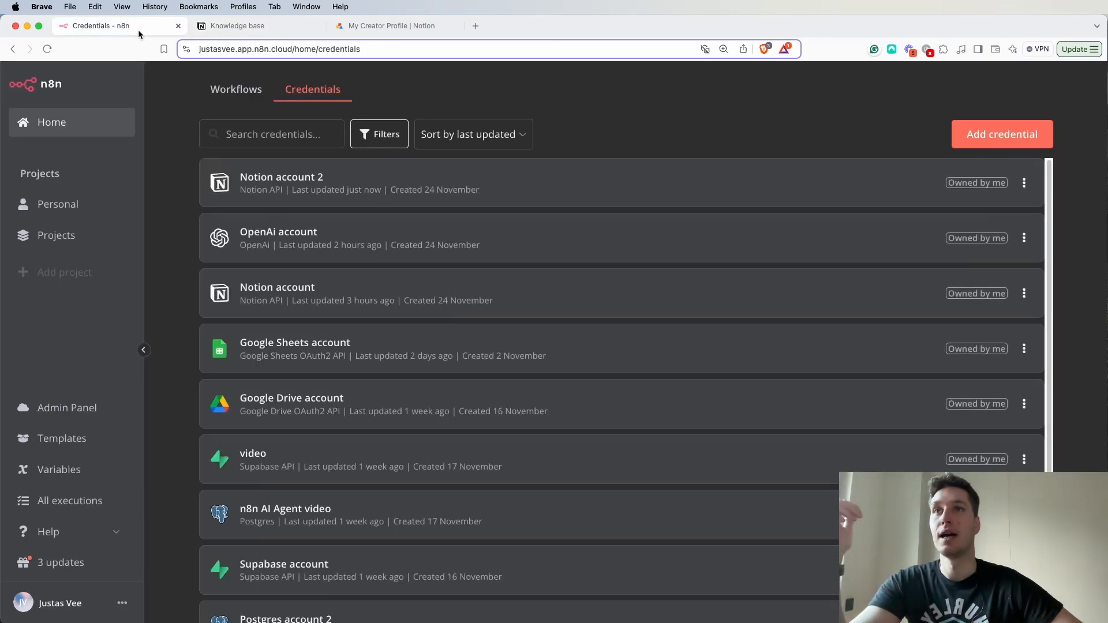
{"action": "left_click", "coordinate": [237, 98]}
{"action": "left_click", "coordinate": [997, 132]}
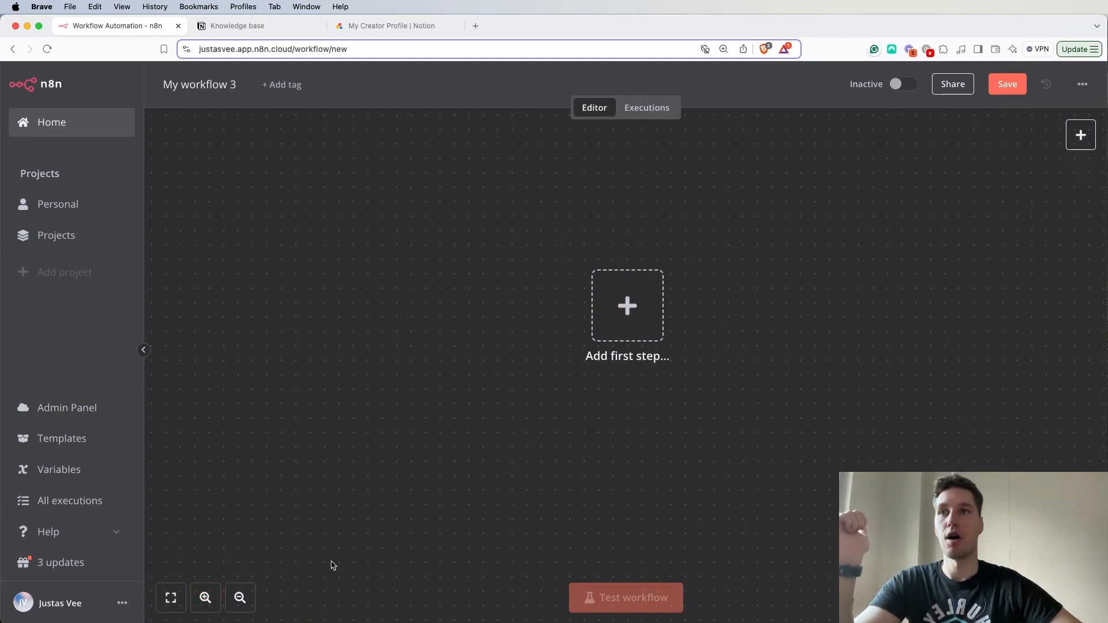
{"action": "left_click", "coordinate": [240, 598]}
{"action": "scroll", "coordinate": [628, 277], "scroll_direction": "right", "scroll_amount": 5}
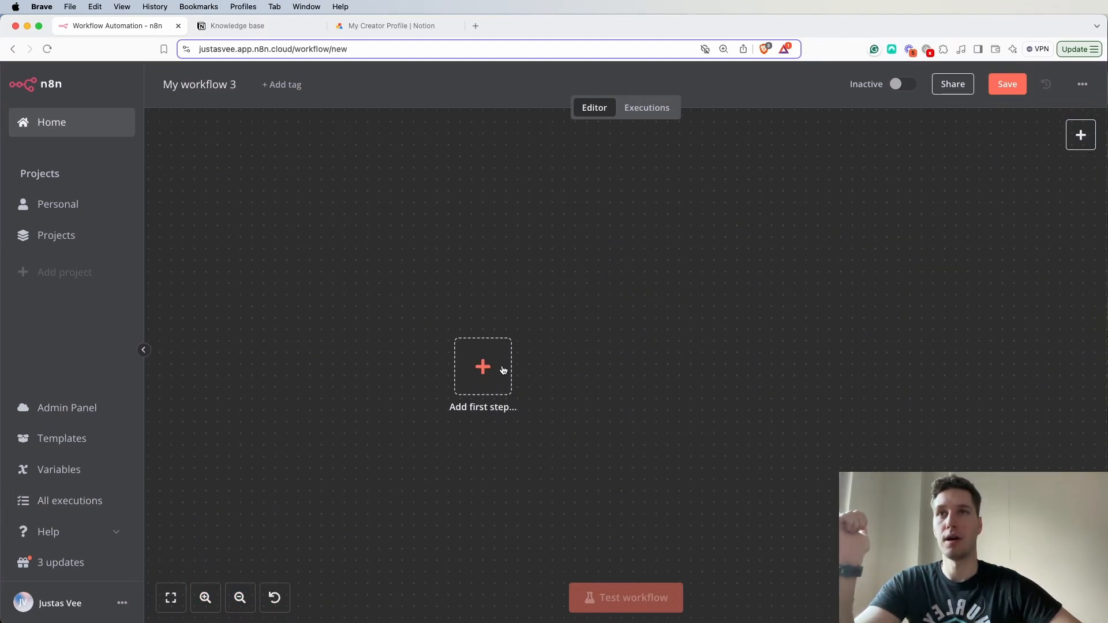
{"action": "left_click", "coordinate": [503, 370]}
{"action": "scroll", "coordinate": [845, 234], "scroll_direction": "down", "scroll_amount": 2}
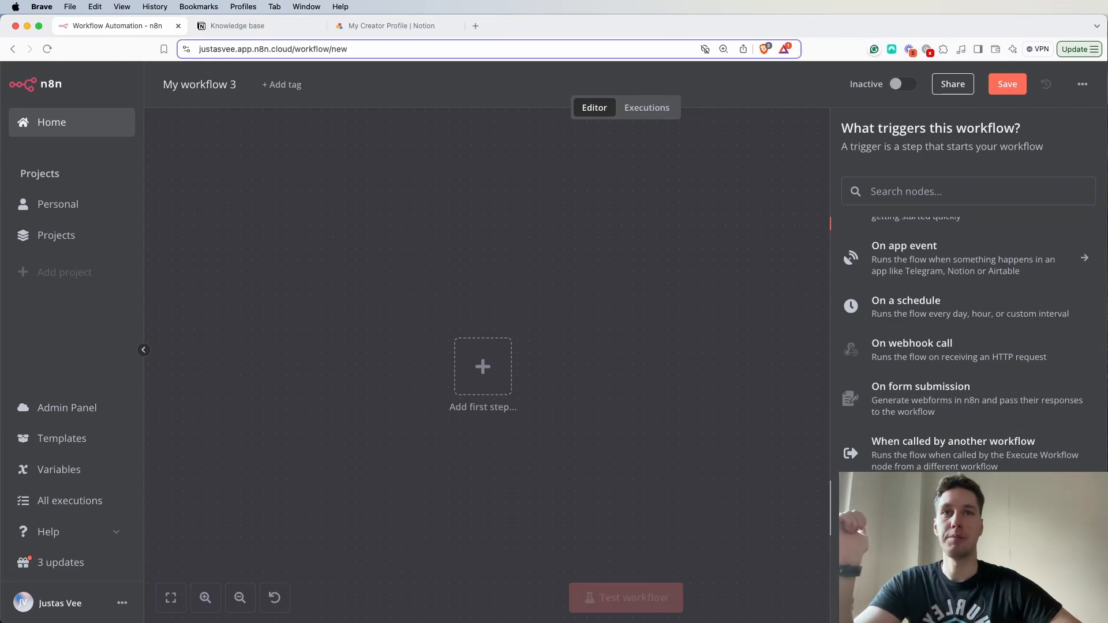
{"action": "left_click", "coordinate": [935, 508]}
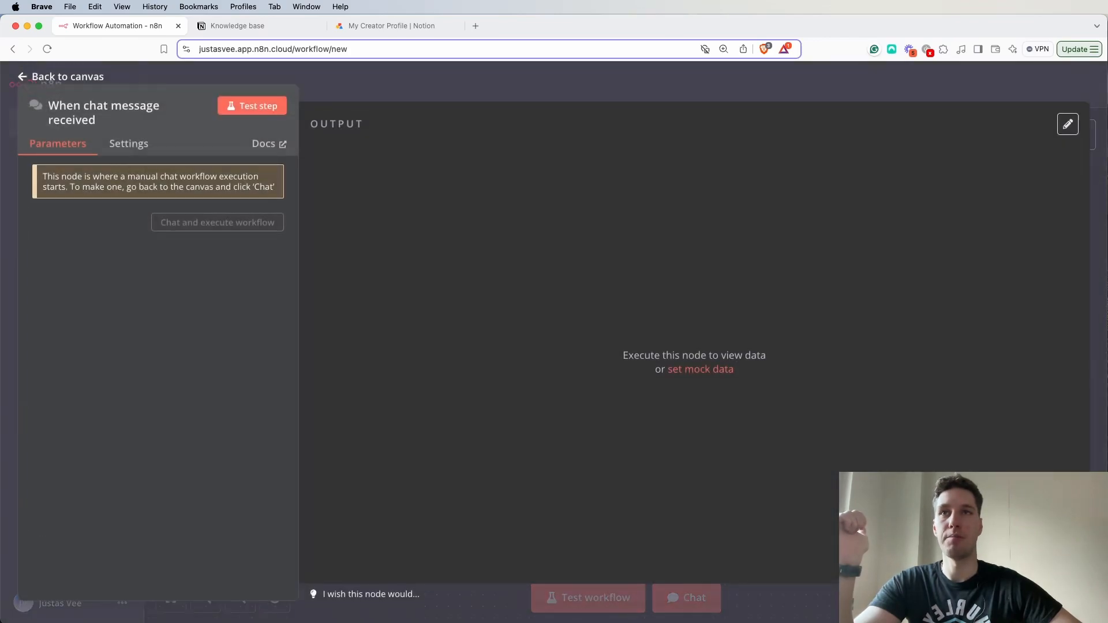
{"action": "left_click", "coordinate": [424, 95]}
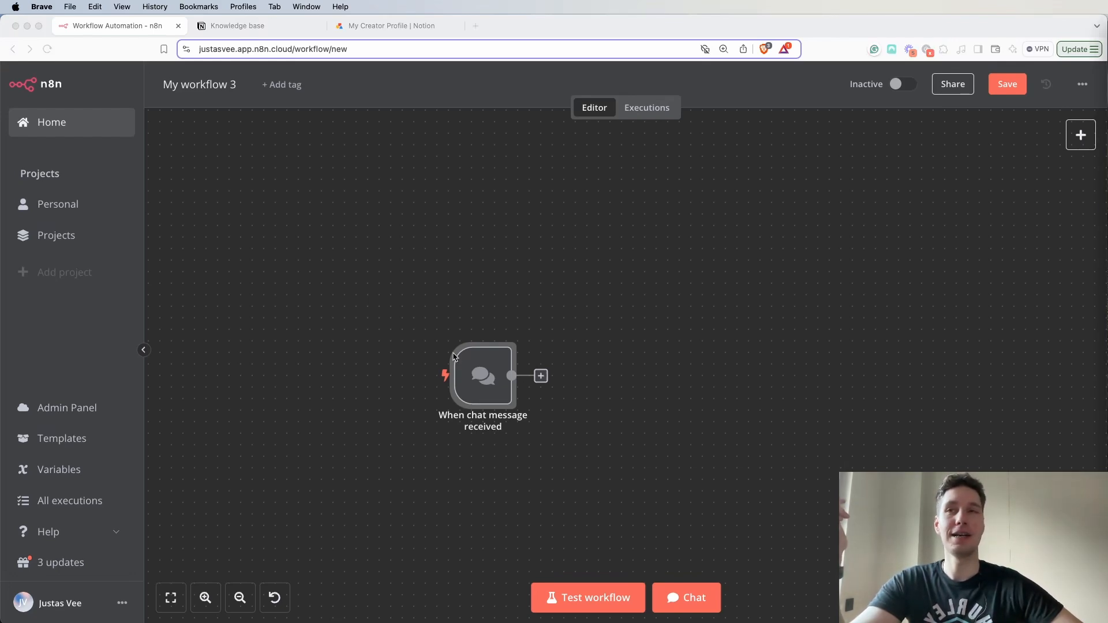
- Add a Notion node with the "Get a database" action after the chat message trigger
{"action": "left_click", "coordinate": [541, 376]}
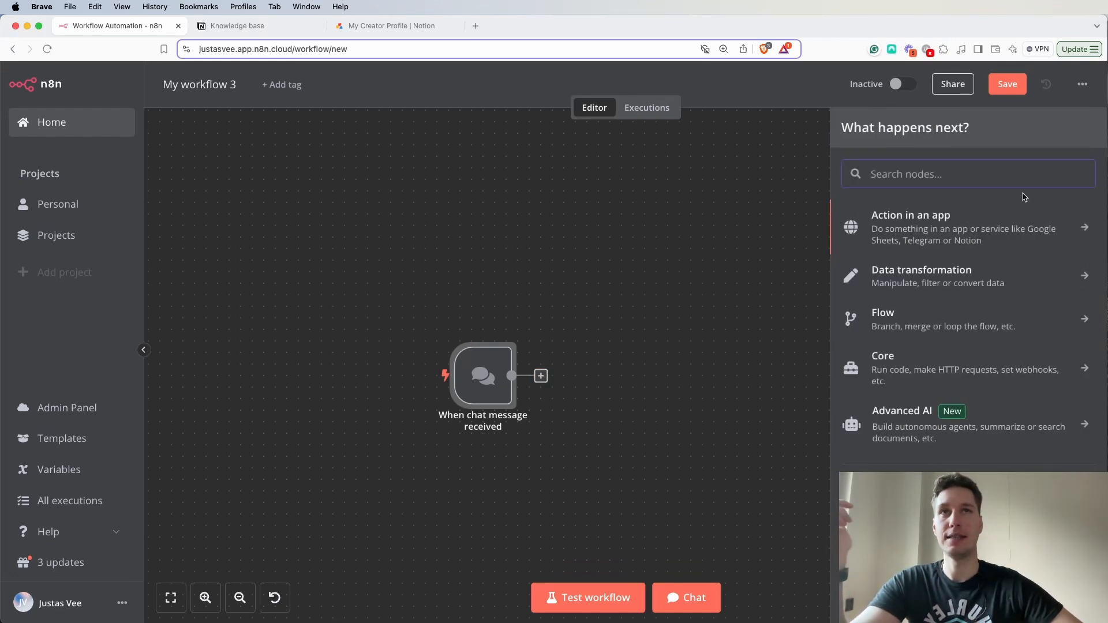
{"action": "type", "text": "noti"}
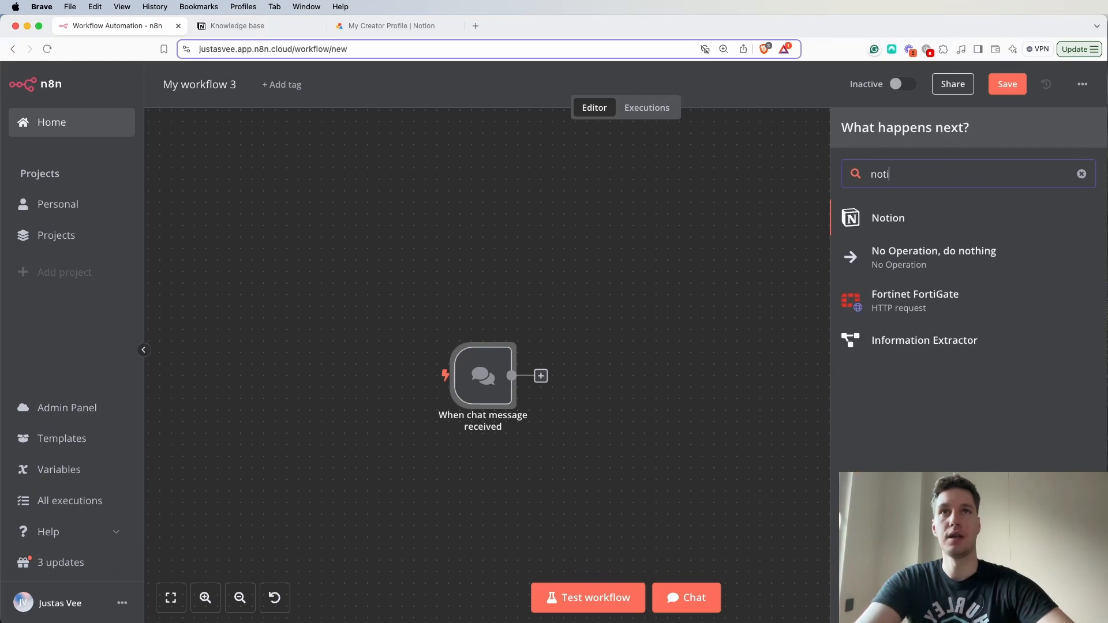
{"action": "left_click", "coordinate": [911, 222]}
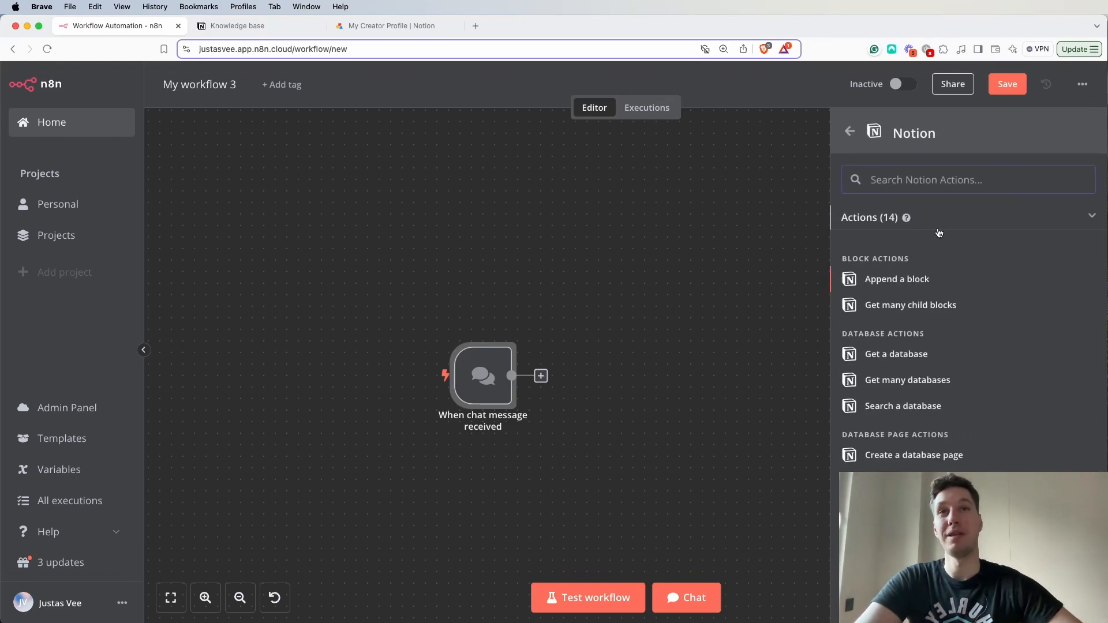
{"action": "left_click", "coordinate": [886, 355]}
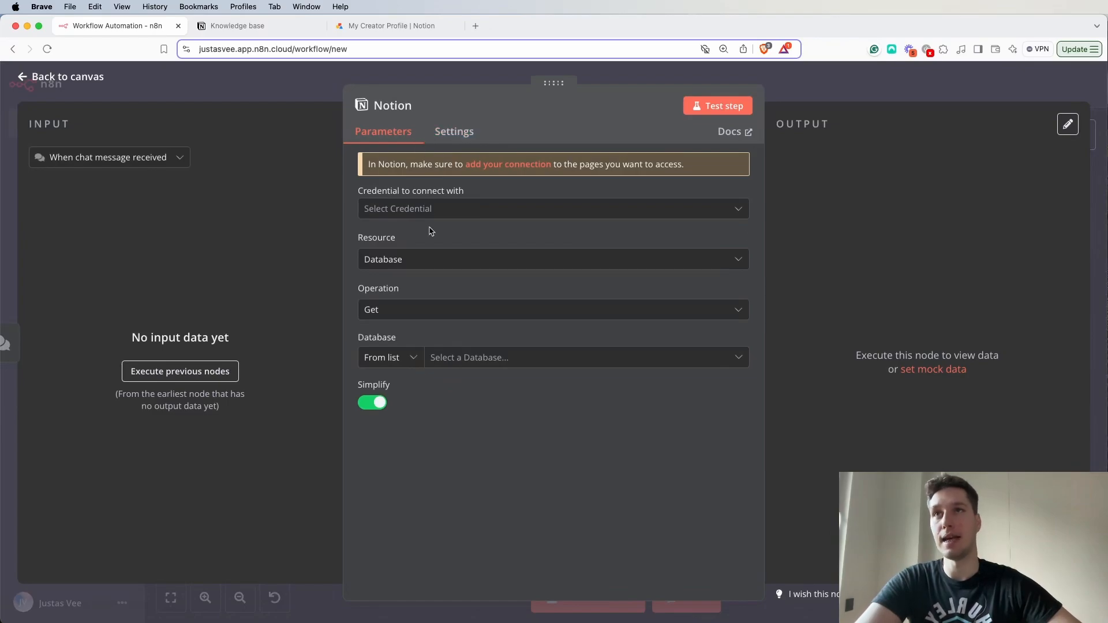
- Configure the Notion node with the "Notion account" credential and the "Knowledge base" database, keeping the Database resource
{"action": "left_click", "coordinate": [459, 217]}
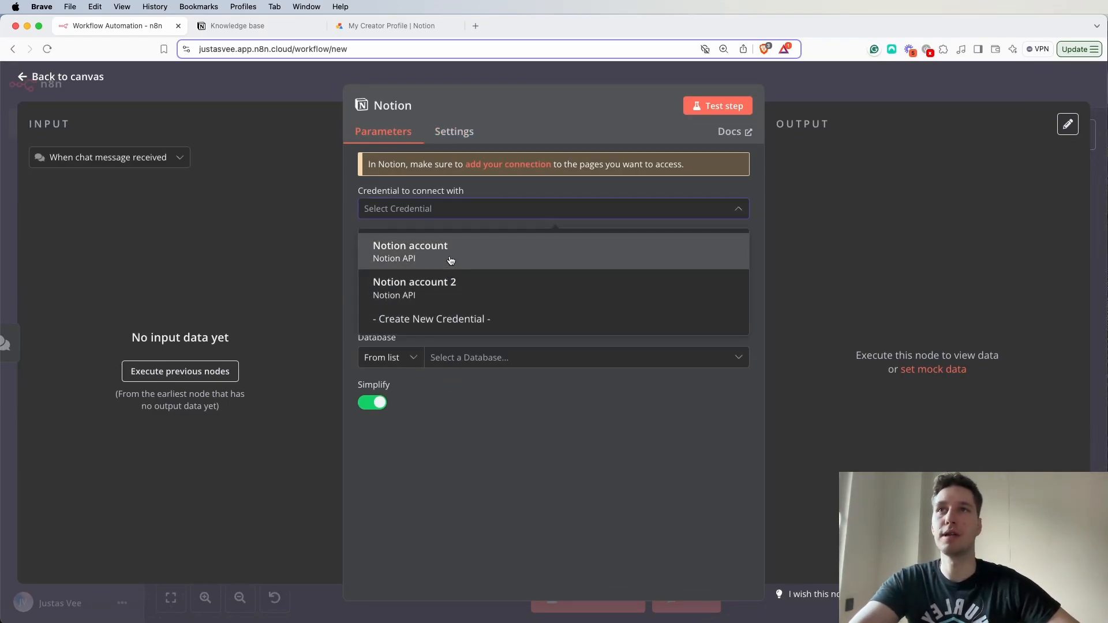
{"action": "left_click", "coordinate": [450, 261]}
{"action": "left_click", "coordinate": [441, 215]}
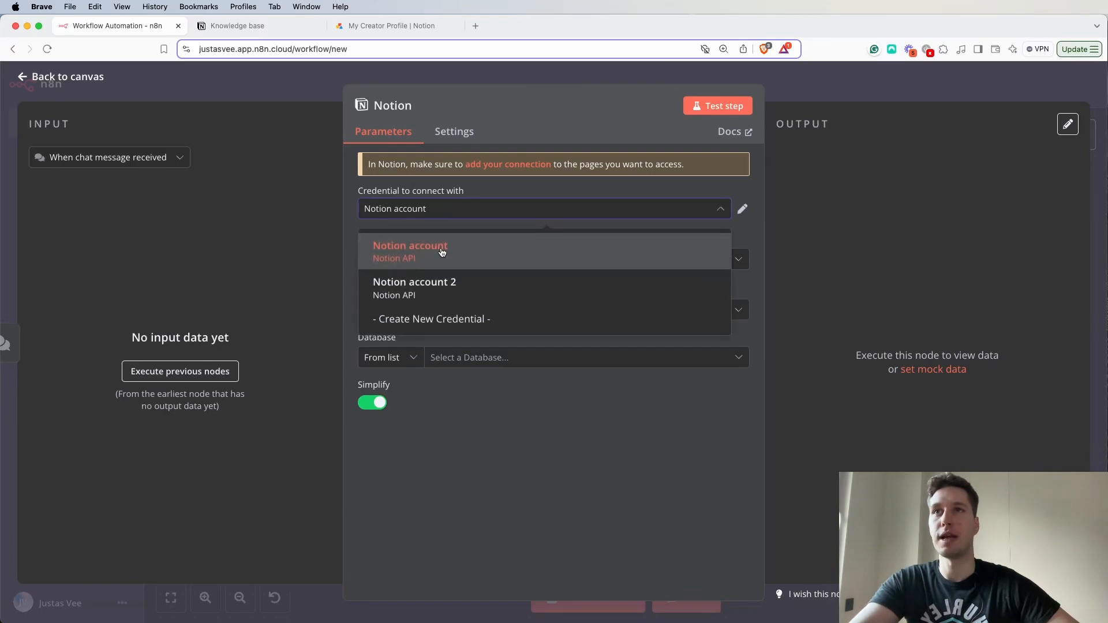
{"action": "left_click", "coordinate": [488, 197]}
{"action": "left_click", "coordinate": [460, 269]}
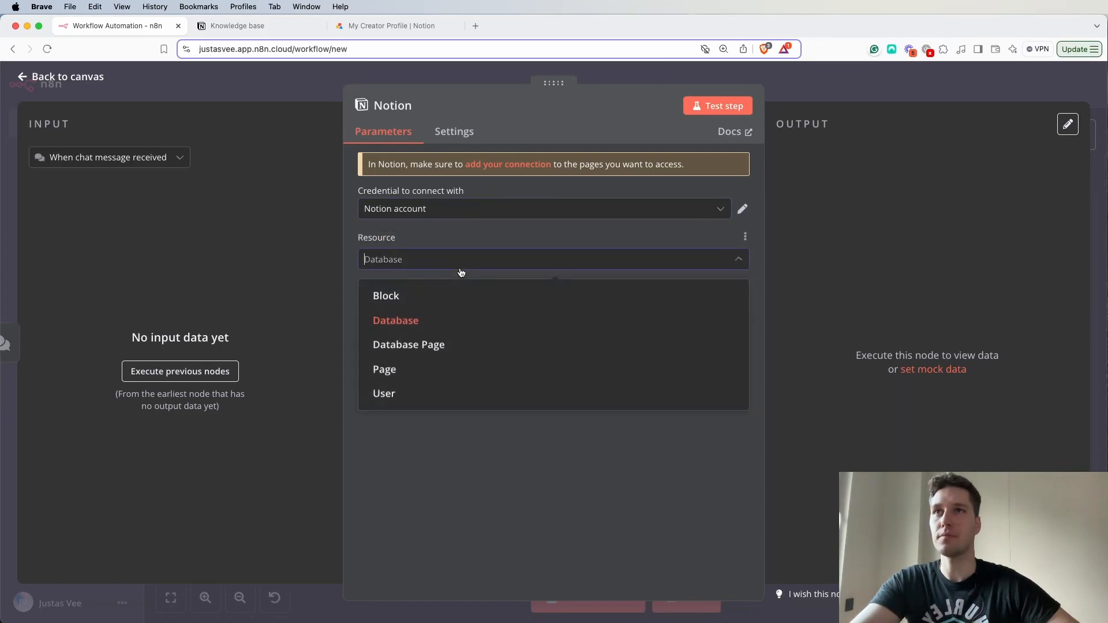
{"action": "left_click", "coordinate": [475, 239]}
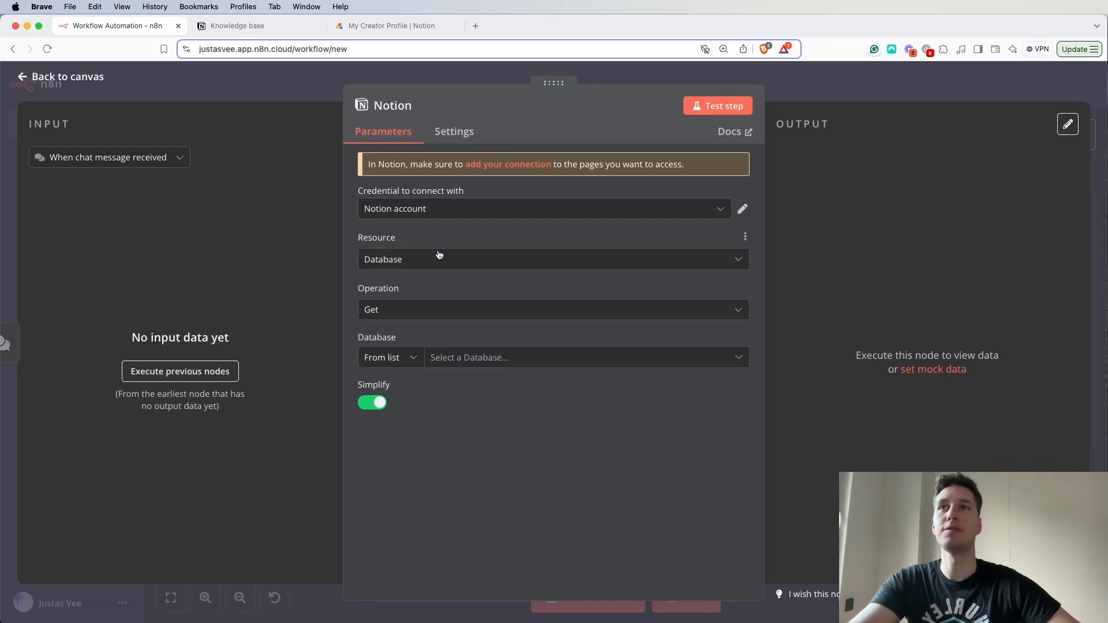
{"action": "left_click", "coordinate": [540, 361]}
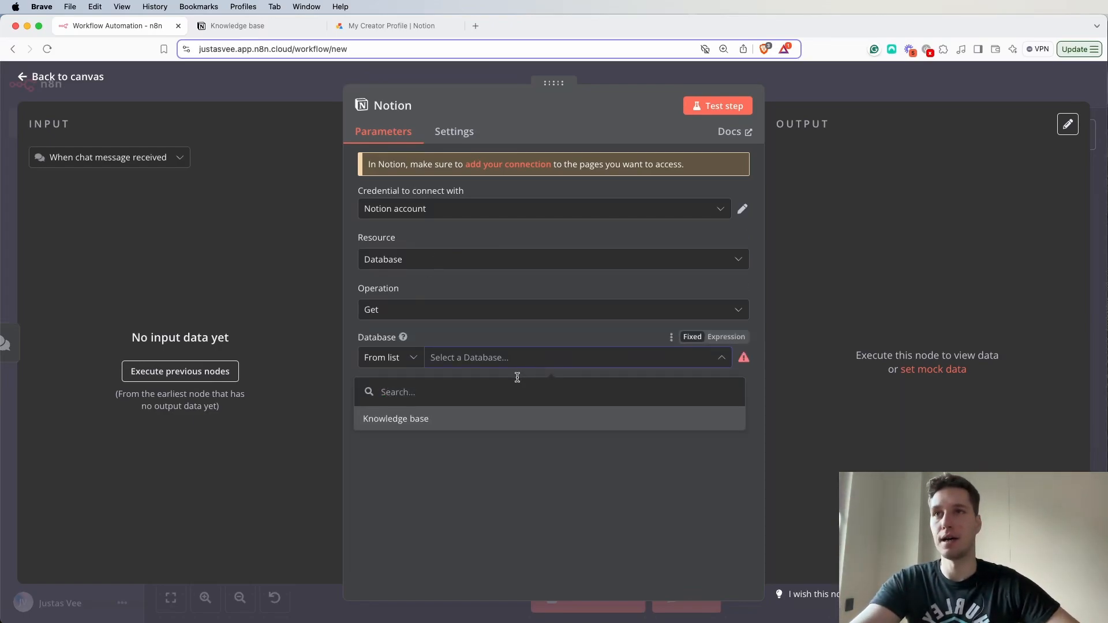
{"action": "left_click", "coordinate": [392, 426]}
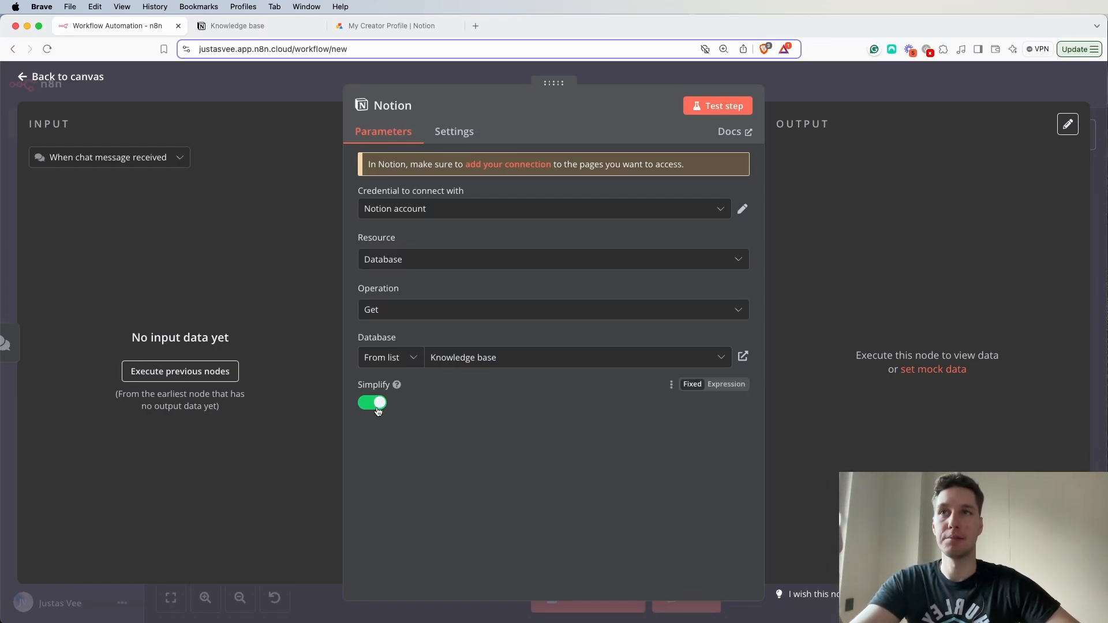
- Test the Notion node and examine its output in table view
{"action": "left_click", "coordinate": [714, 115]}
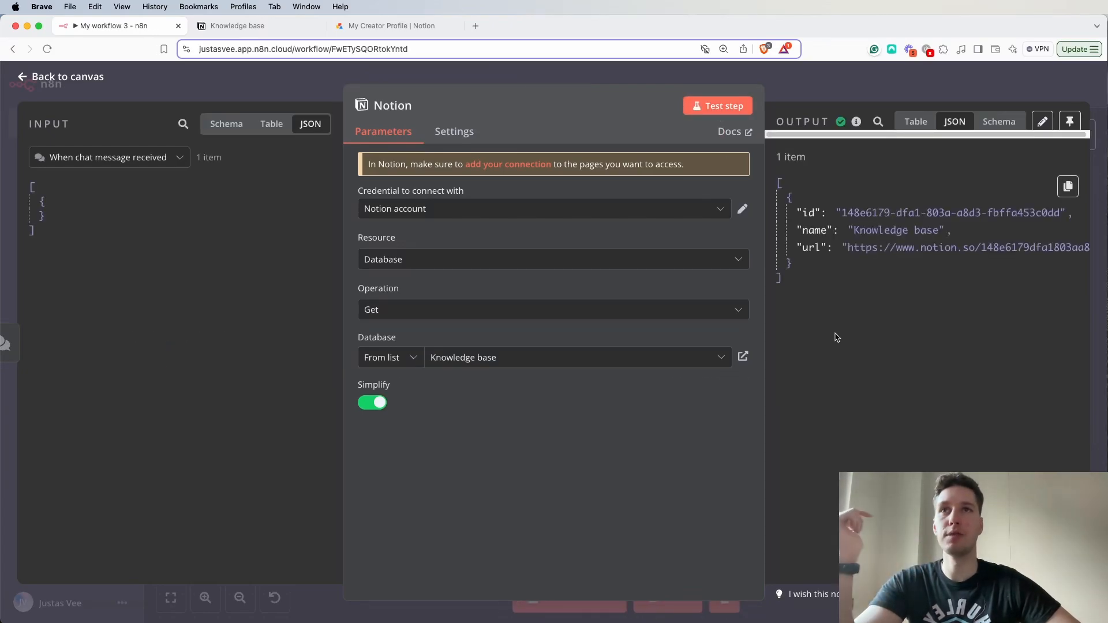
{"action": "left_click", "coordinate": [916, 121]}
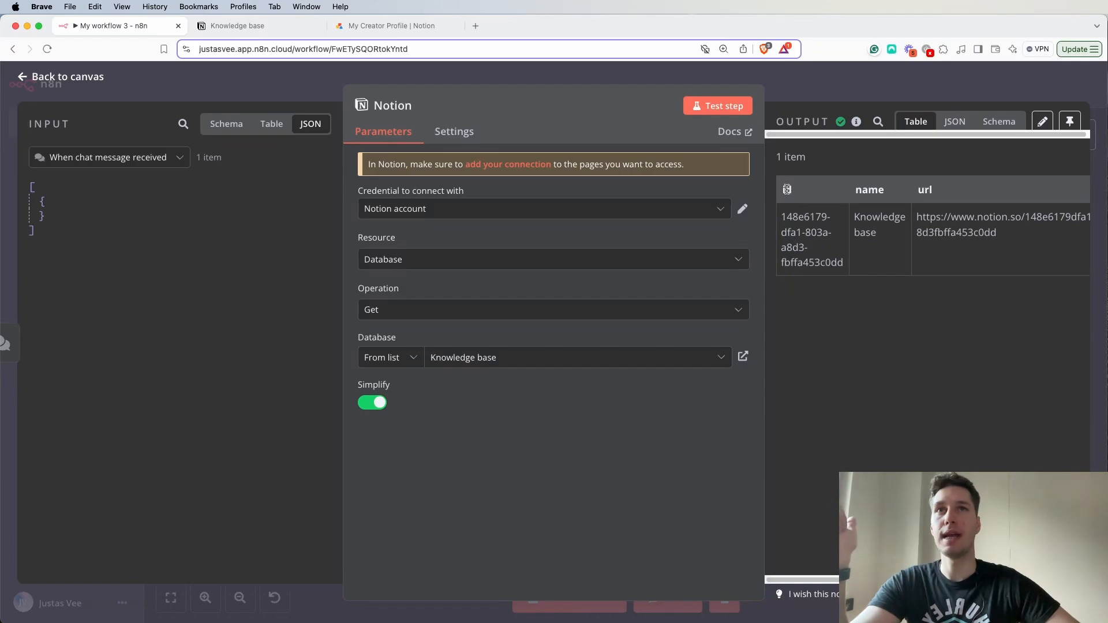
{"action": "left_click_drag", "start_coordinate": [1007, 240], "coordinate": [907, 227]}
{"action": "left_click", "coordinate": [915, 373]}
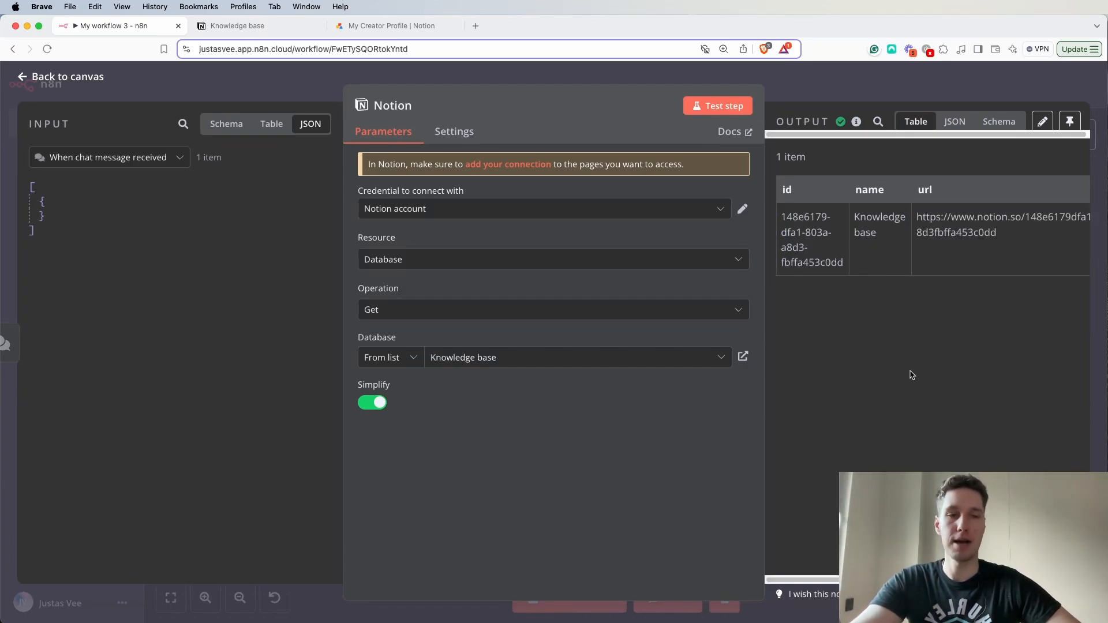
- Turn off Simplify in the Notion node and test the step again
{"action": "left_click", "coordinate": [379, 403]}
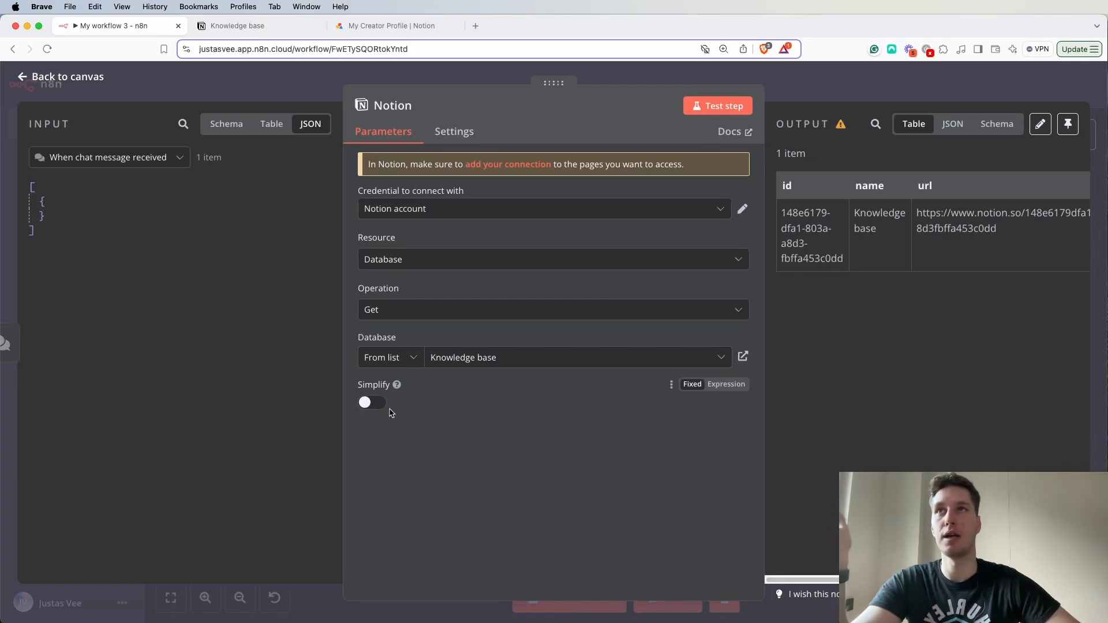
{"action": "left_click", "coordinate": [245, 26]}
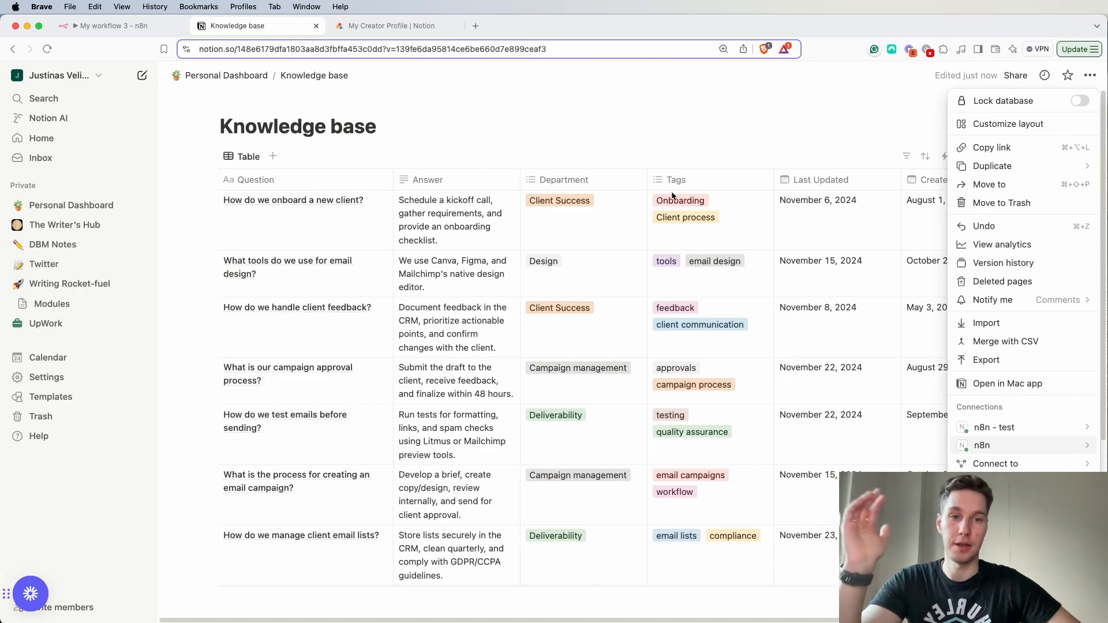
{"action": "left_click", "coordinate": [101, 27]}
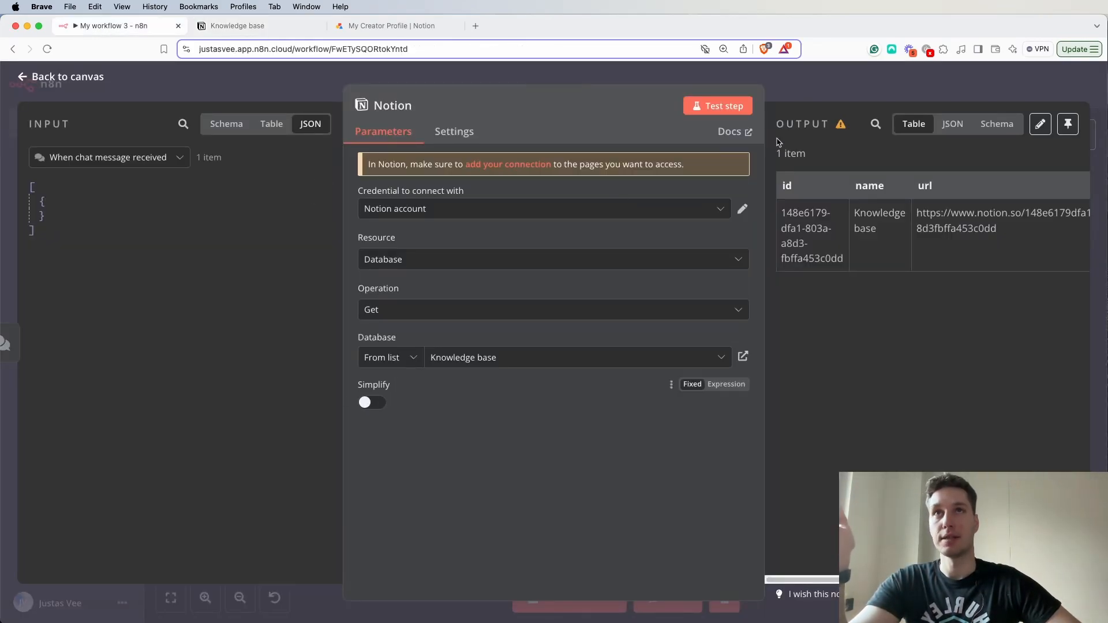
{"action": "left_click", "coordinate": [717, 105]}
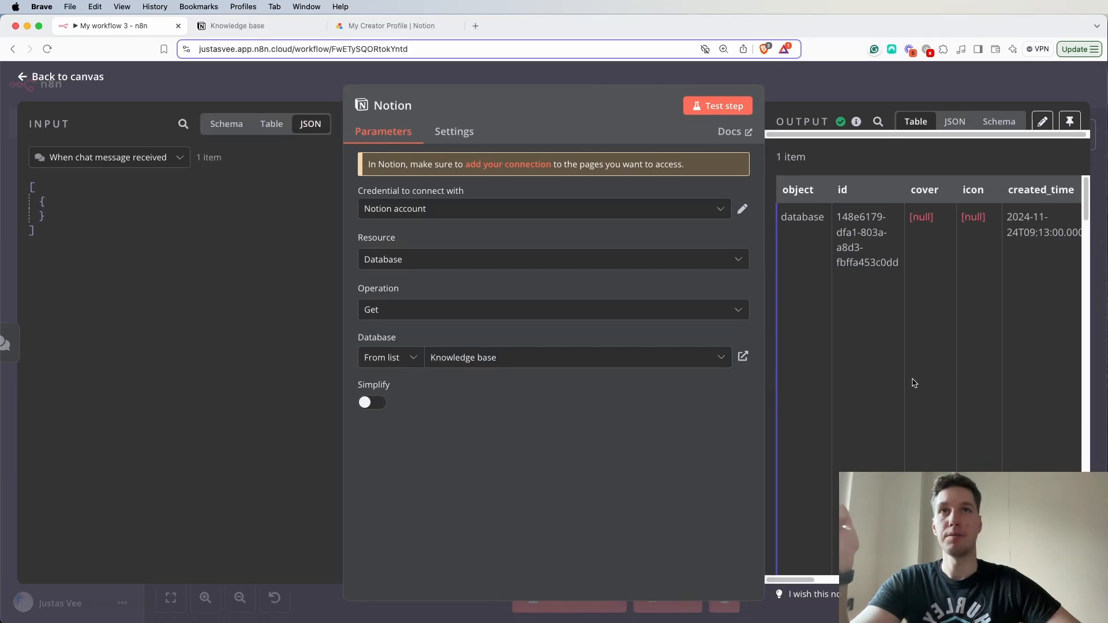
- Examine the Notion node's unsimplified output in table and JSON view, and return to the canvas
{"action": "scroll", "coordinate": [923, 323], "scroll_direction": "right", "scroll_amount": 10}
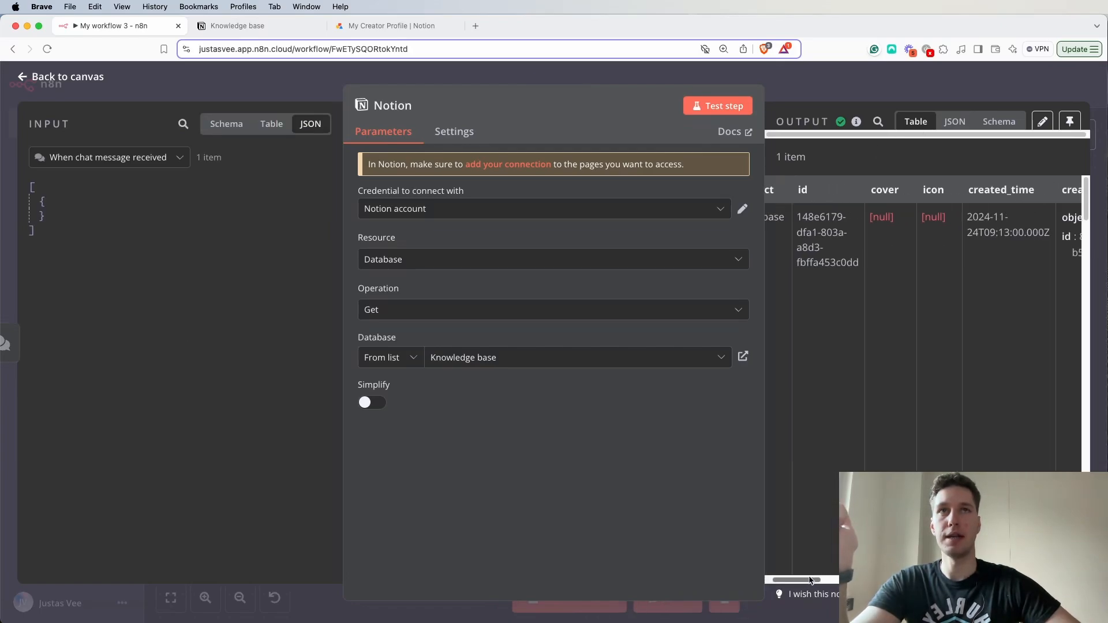
{"action": "scroll", "coordinate": [924, 324], "scroll_direction": "right", "scroll_amount": 15}
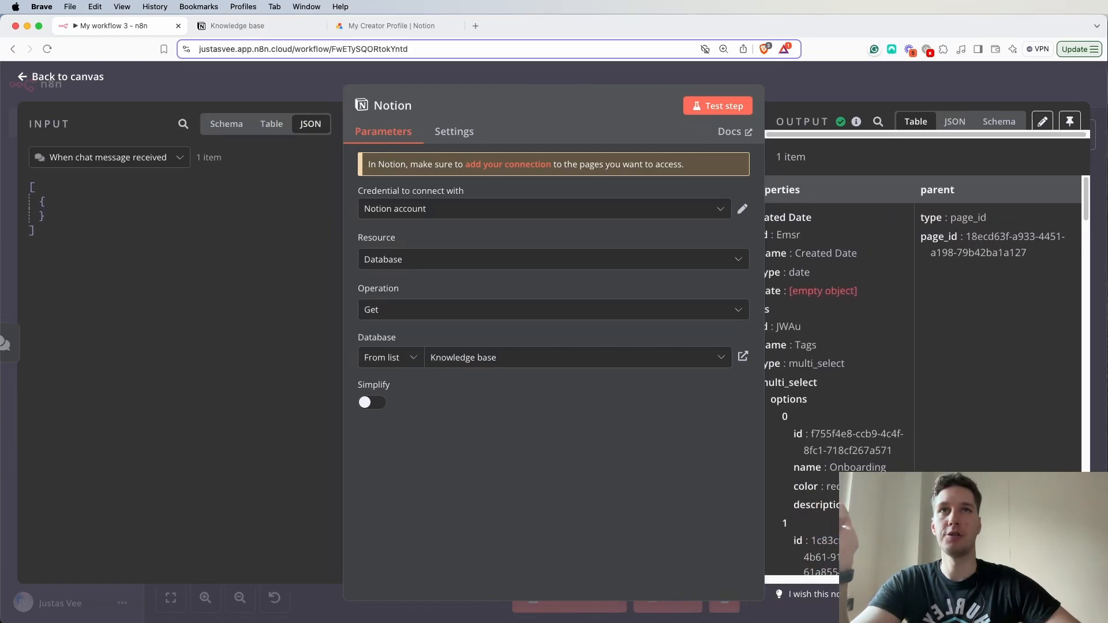
{"action": "scroll", "coordinate": [826, 570], "scroll_direction": "right", "scroll_amount": 5}
{"action": "scroll", "coordinate": [826, 570], "scroll_direction": "left", "scroll_amount": 15}
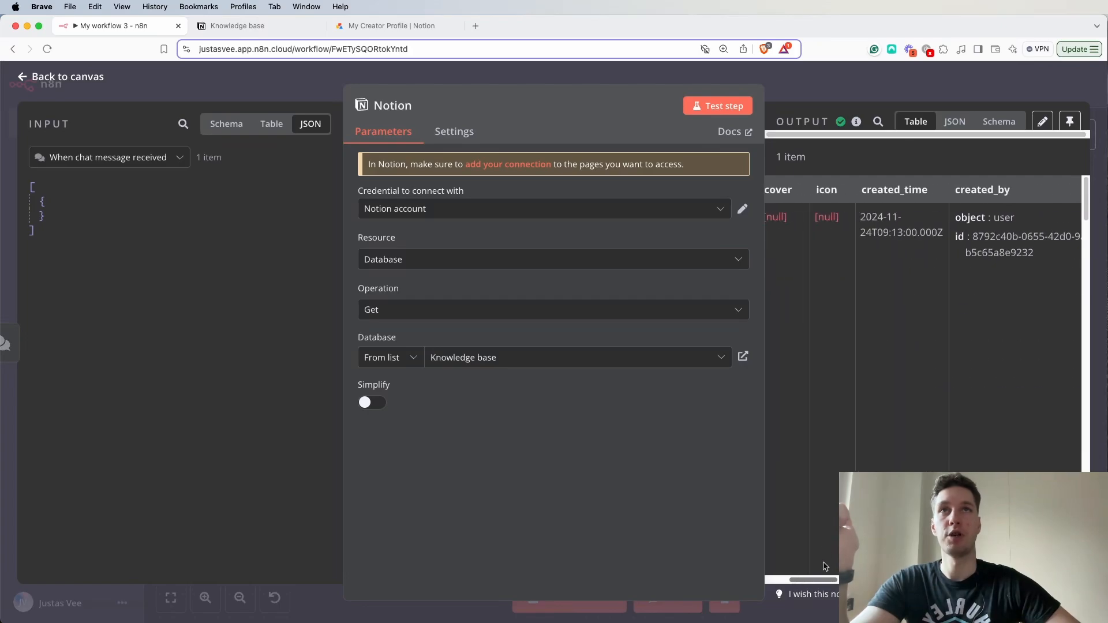
{"action": "left_click", "coordinate": [954, 121]}
{"action": "scroll", "coordinate": [893, 412], "scroll_direction": "down", "scroll_amount": 10}
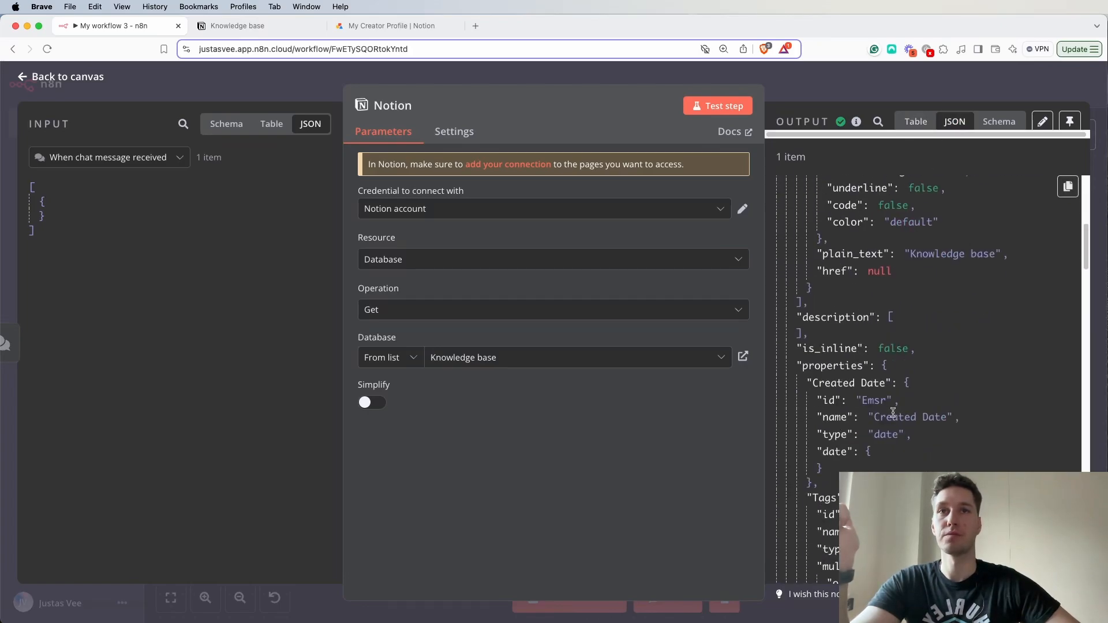
{"action": "scroll", "coordinate": [893, 412], "scroll_direction": "down", "scroll_amount": 15}
{"action": "left_click", "coordinate": [878, 85]}
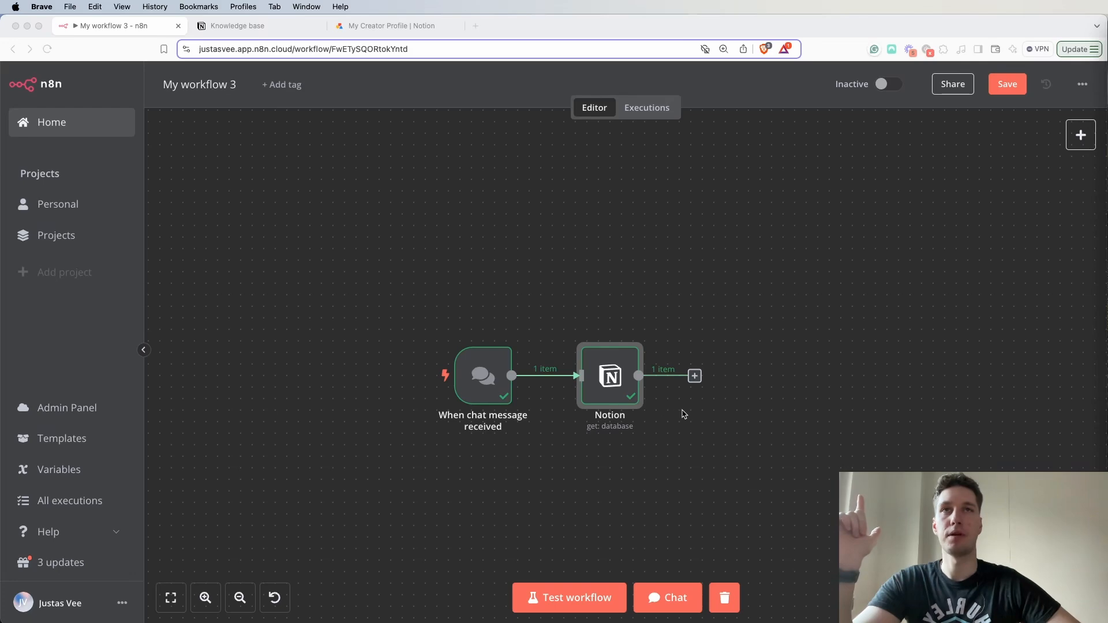
- Add an Edit Fields (Set) node after the Notion node and align it with the other nodes on the canvas
{"action": "left_click", "coordinate": [675, 383]}
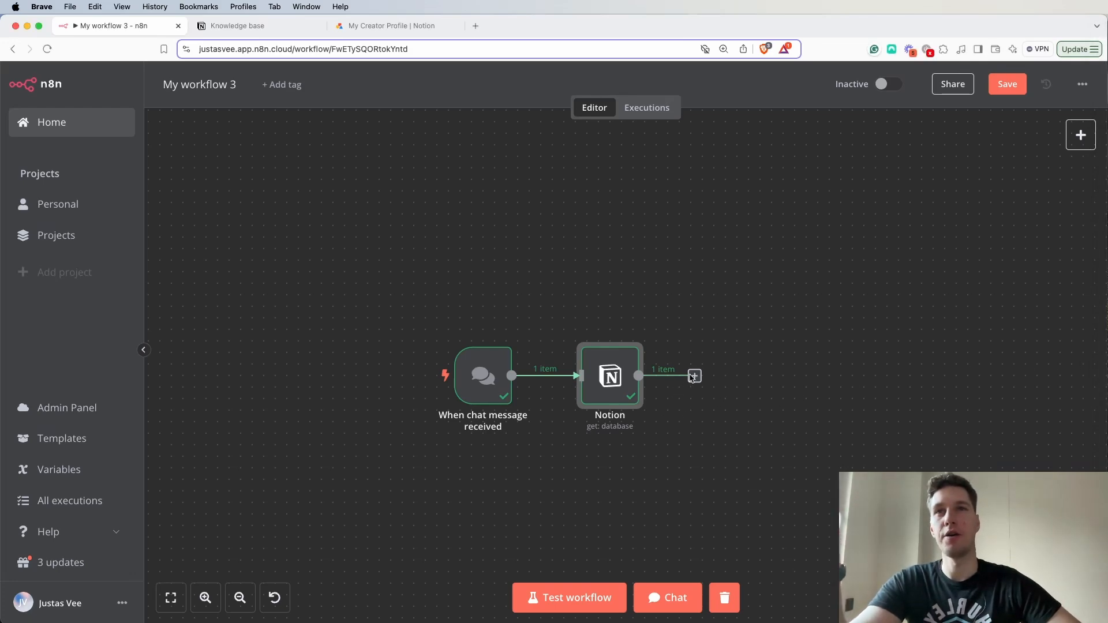
{"action": "left_click", "coordinate": [694, 381]}
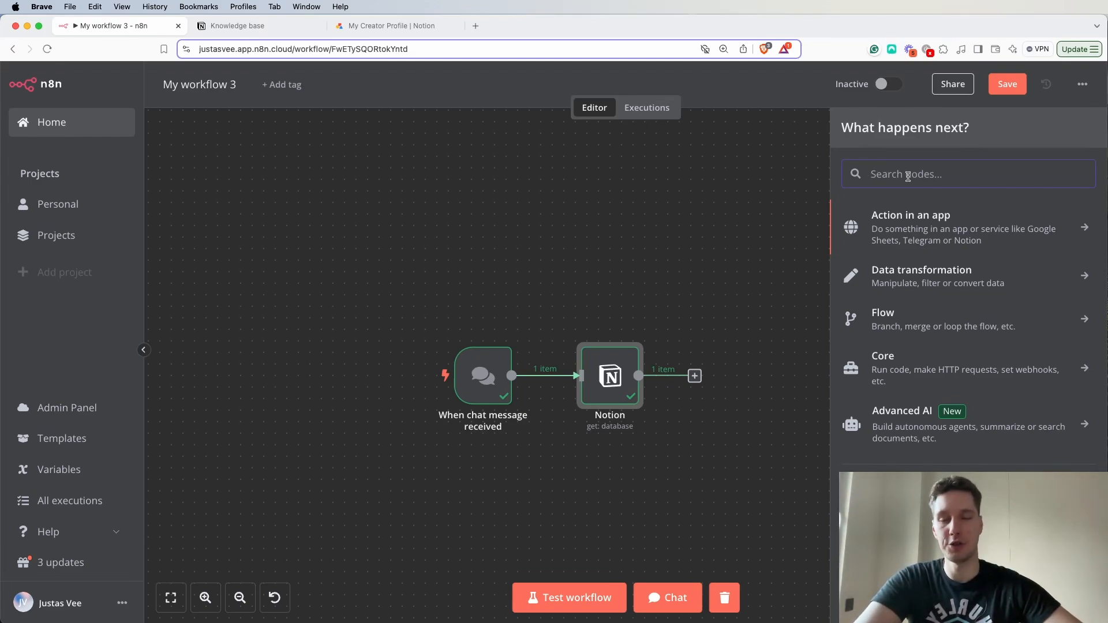
{"action": "type", "text": "set"}
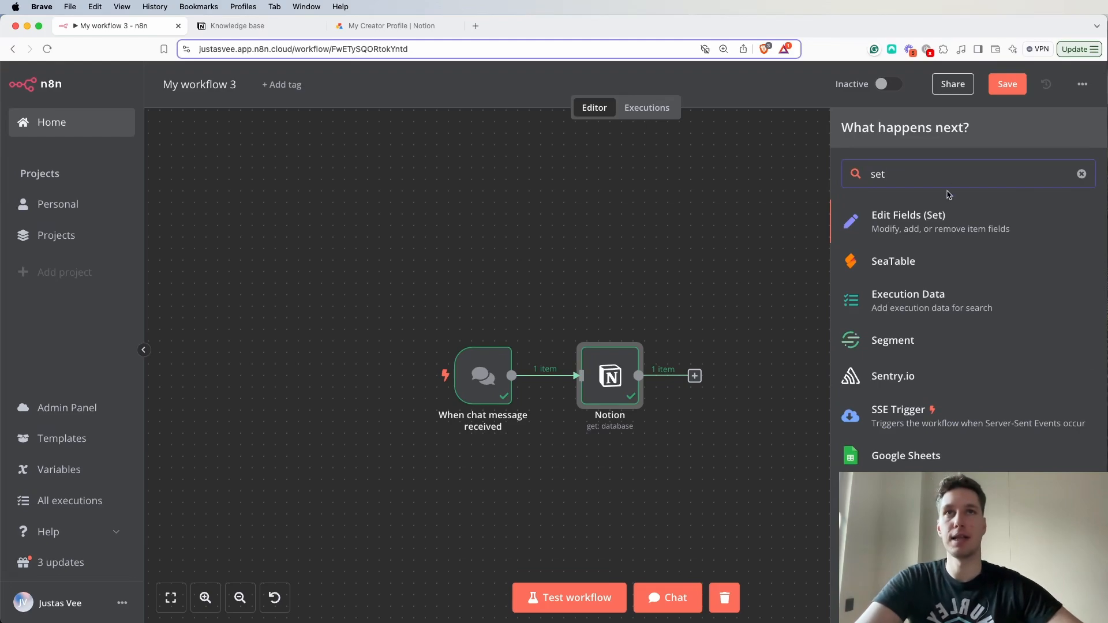
{"action": "left_click", "coordinate": [887, 219]}
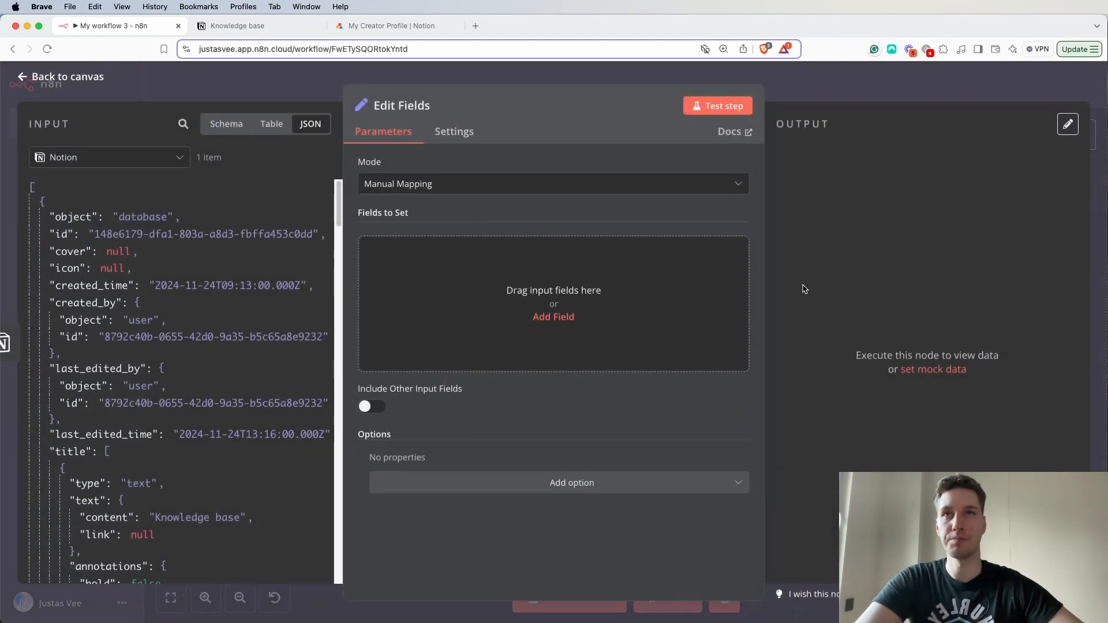
{"action": "left_click", "coordinate": [866, 86]}
{"action": "left_click_drag", "start_coordinate": [895, 229], "coordinate": [698, 203]}
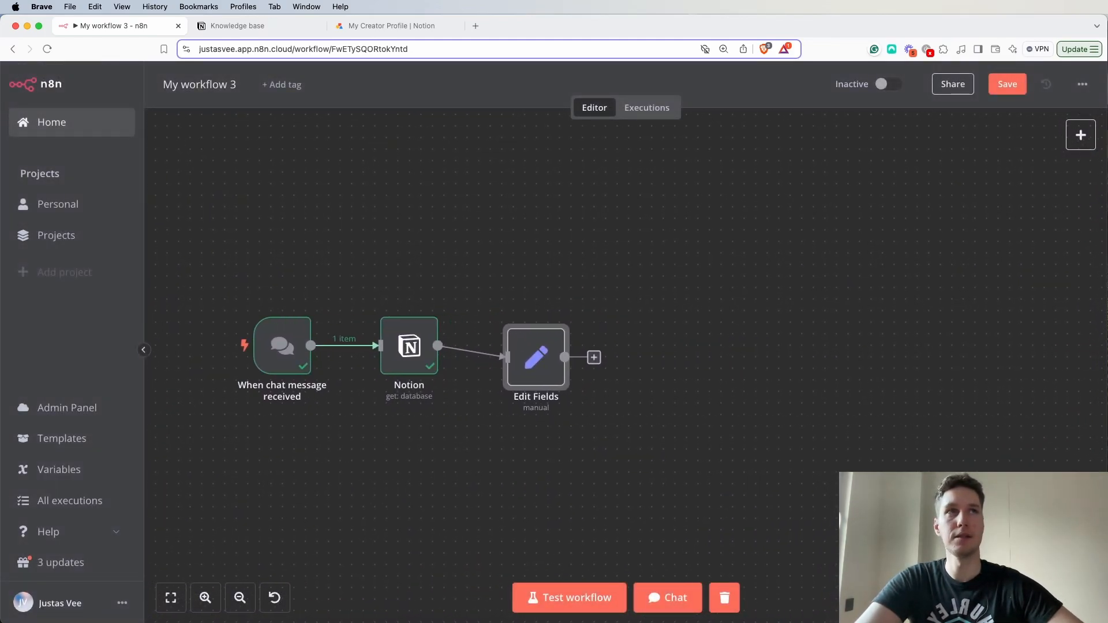
{"action": "left_click_drag", "start_coordinate": [535, 360], "coordinate": [547, 346]}
- Rename the Edit Fields node as "Format output"
{"action": "double_click", "coordinate": [536, 358]}
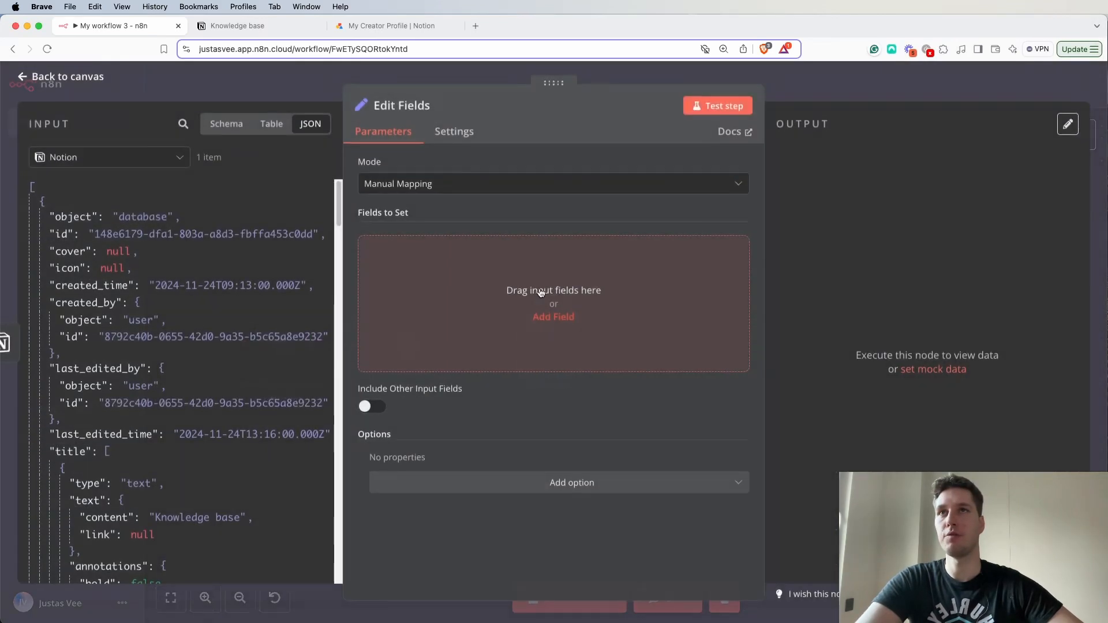
{"action": "left_click", "coordinate": [434, 106]}
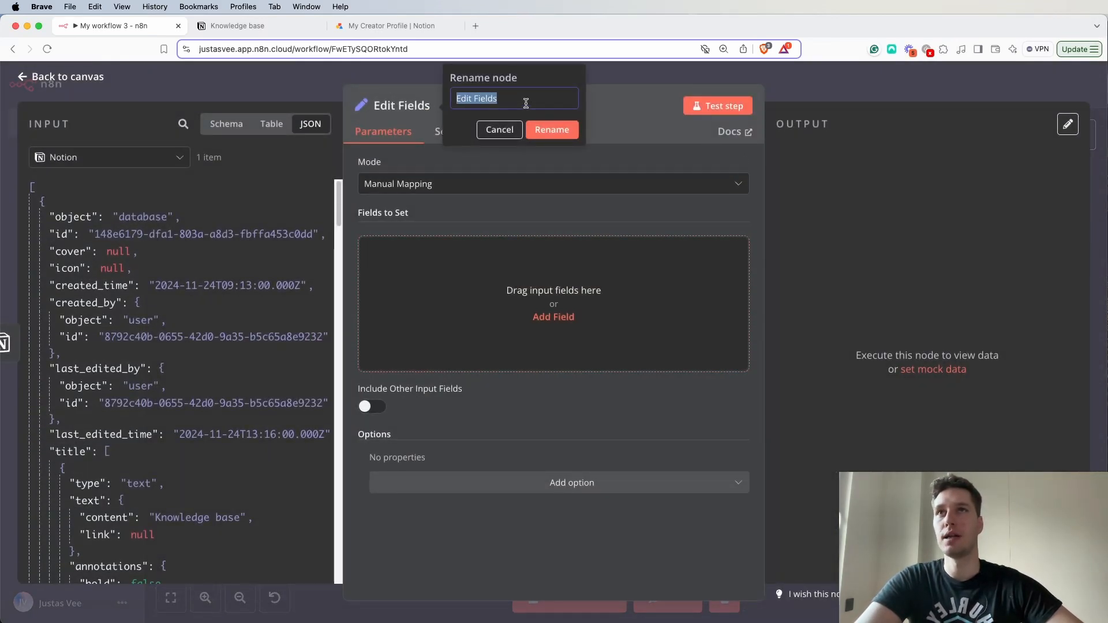
{"action": "type", "text": "Format"}
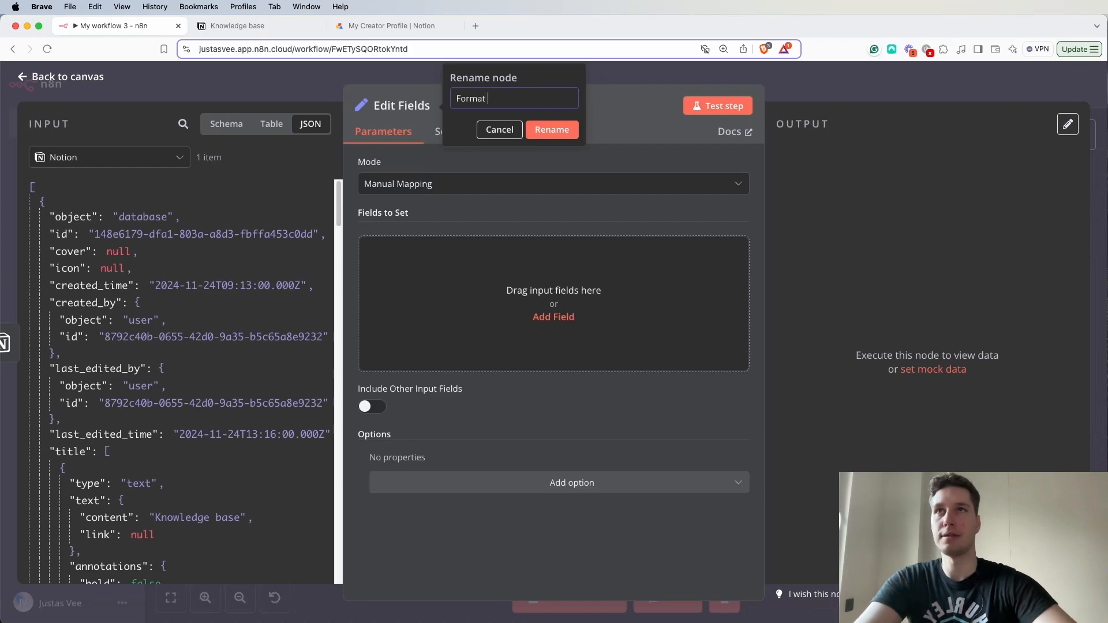
{"action": "type", "text": " output"}
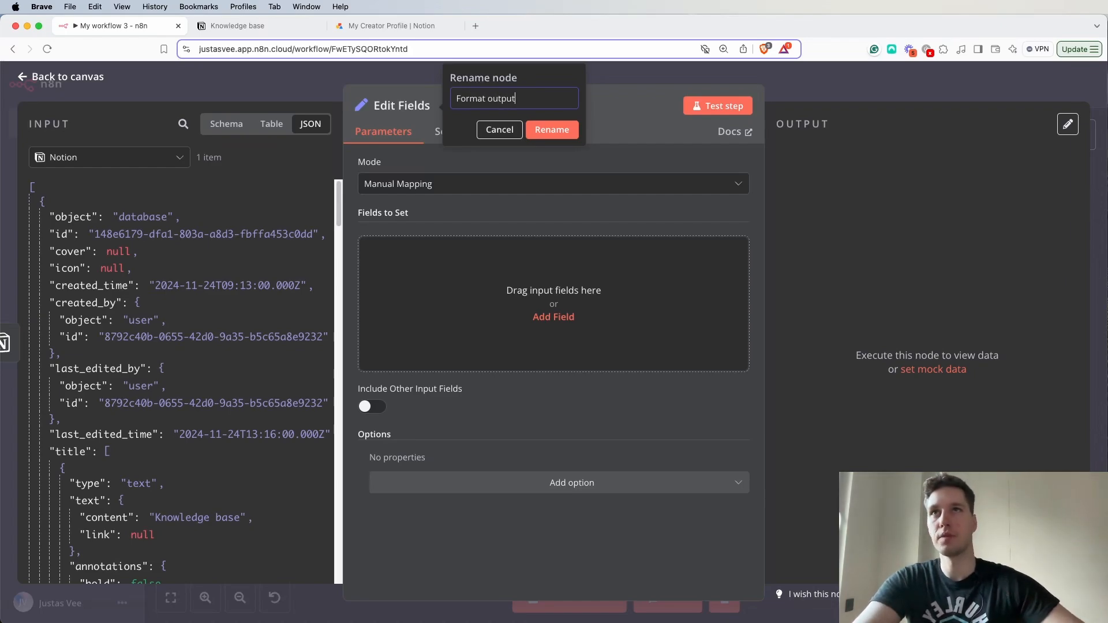
{"action": "left_click", "coordinate": [551, 131]}
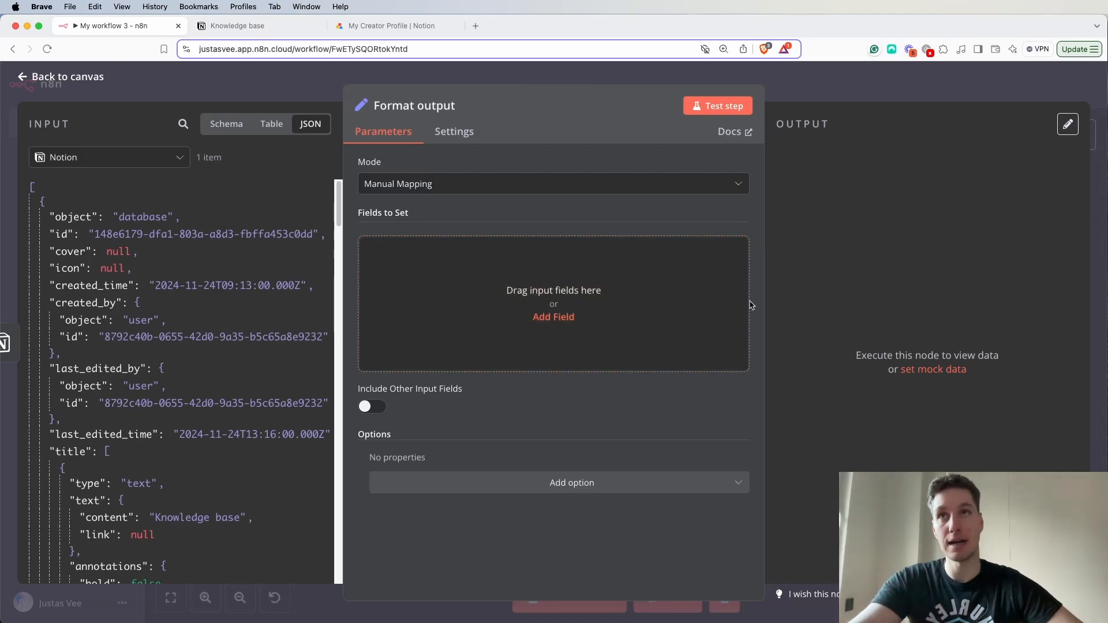
- Add a String field named "sessionID" to the Format output node's fields to set
{"action": "left_click", "coordinate": [507, 272]}
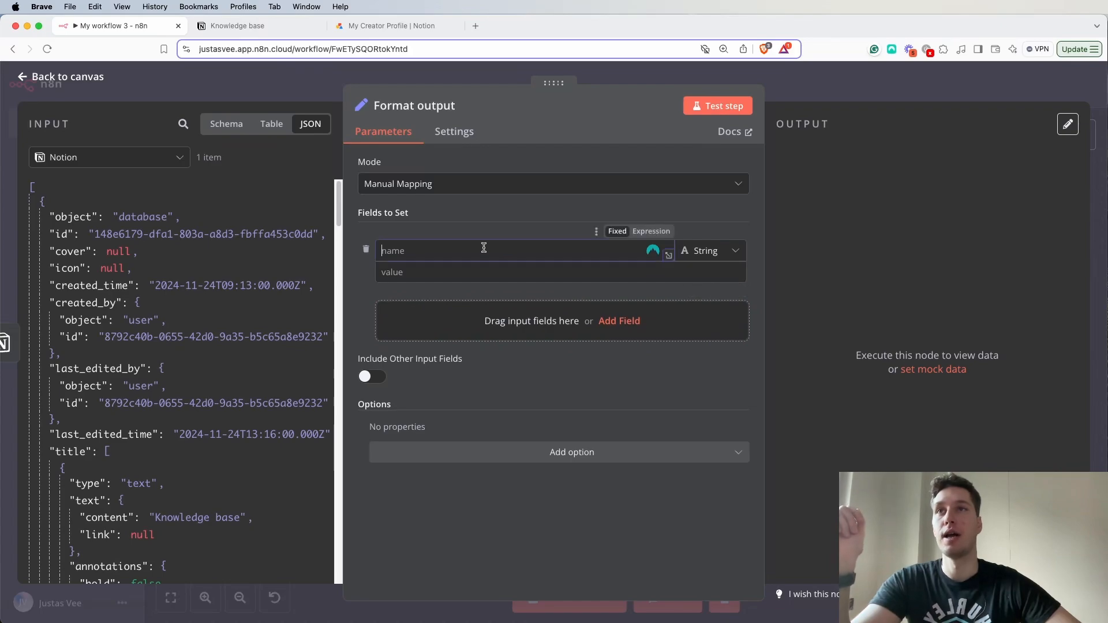
{"action": "left_click", "coordinate": [479, 216]}
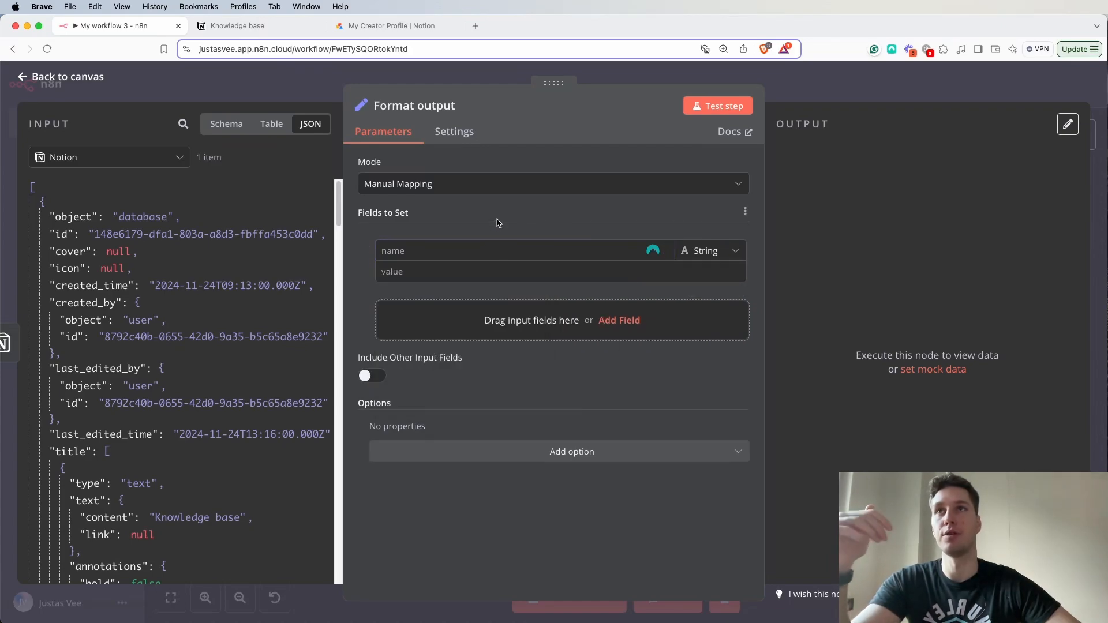
{"action": "left_click", "coordinate": [444, 253]}
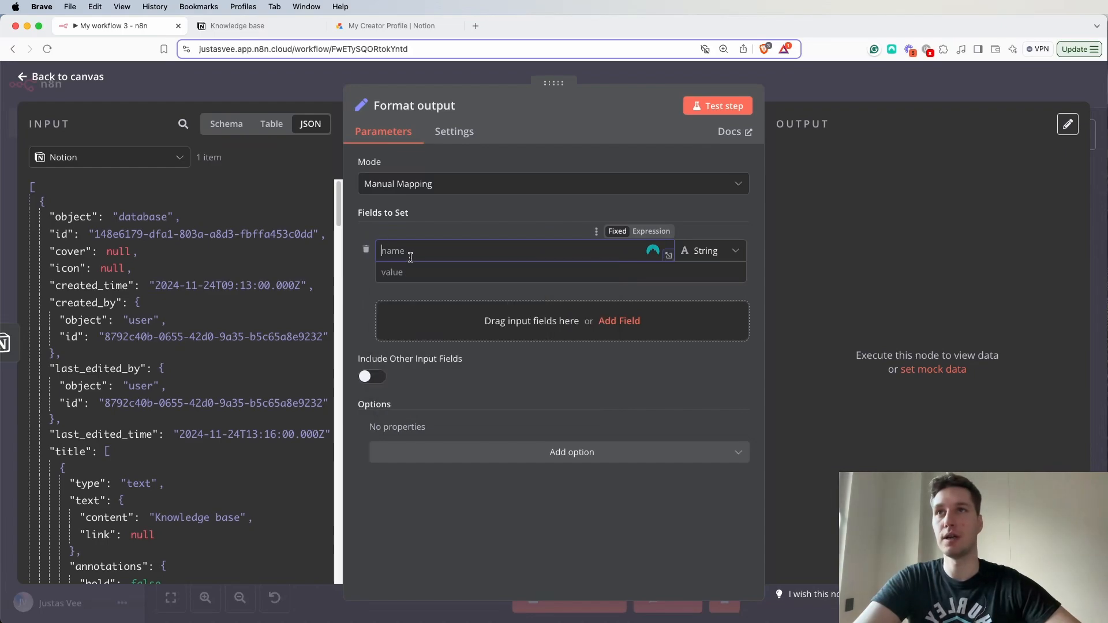
{"action": "type", "text": "sessionID"}
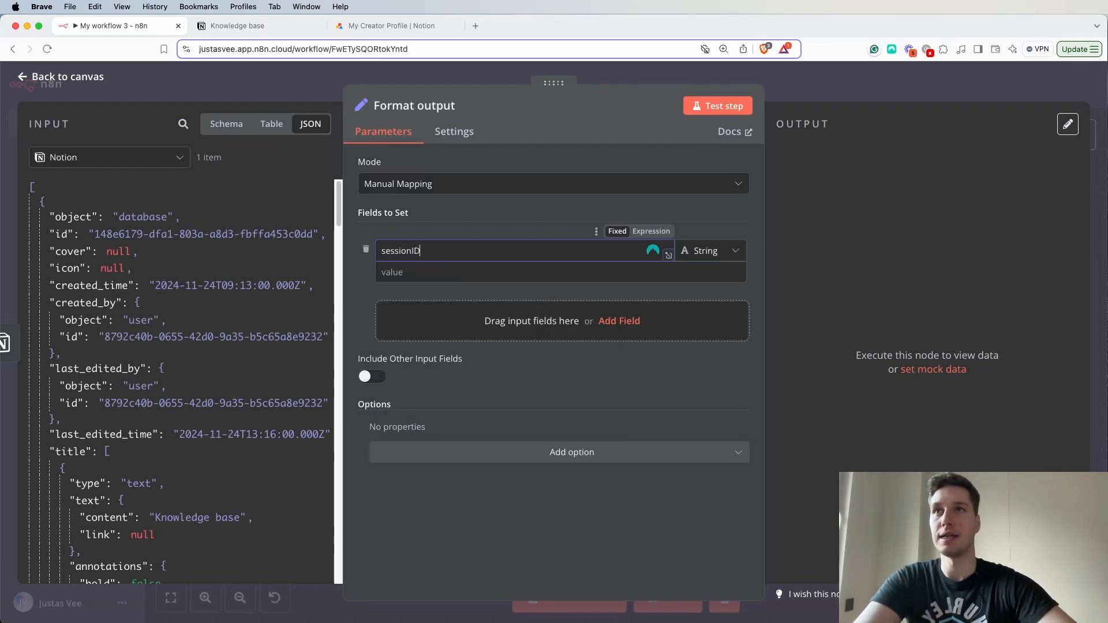
- Check which fields the chat message trigger provides in the Format output node's input schema, and return to the canvas
{"action": "left_click", "coordinate": [226, 124]}
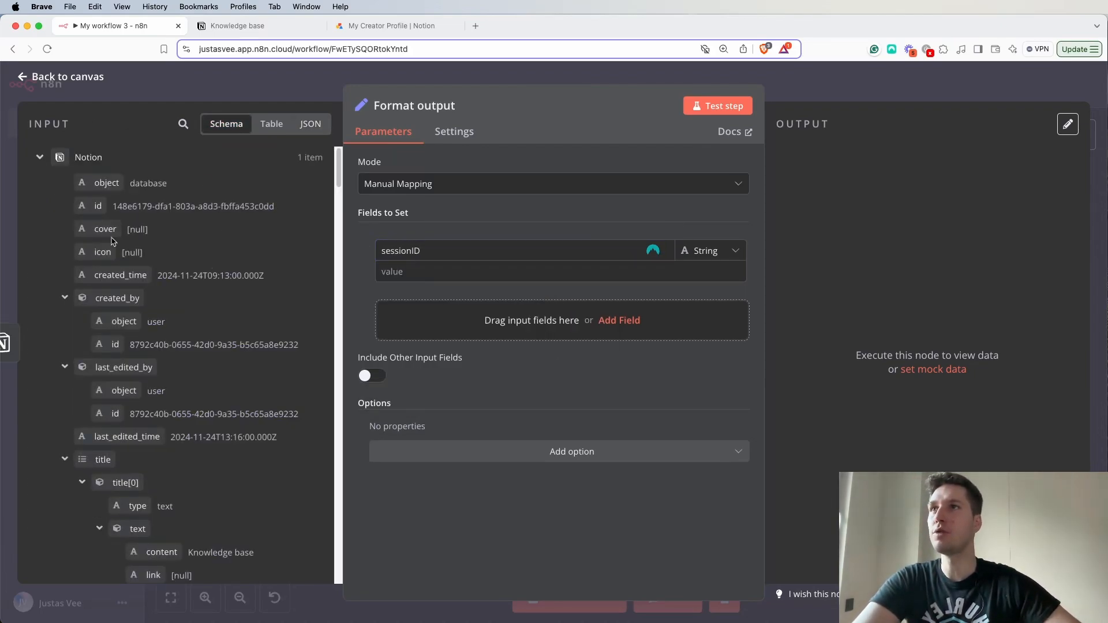
{"action": "left_click", "coordinate": [38, 158]}
{"action": "left_click", "coordinate": [36, 184]}
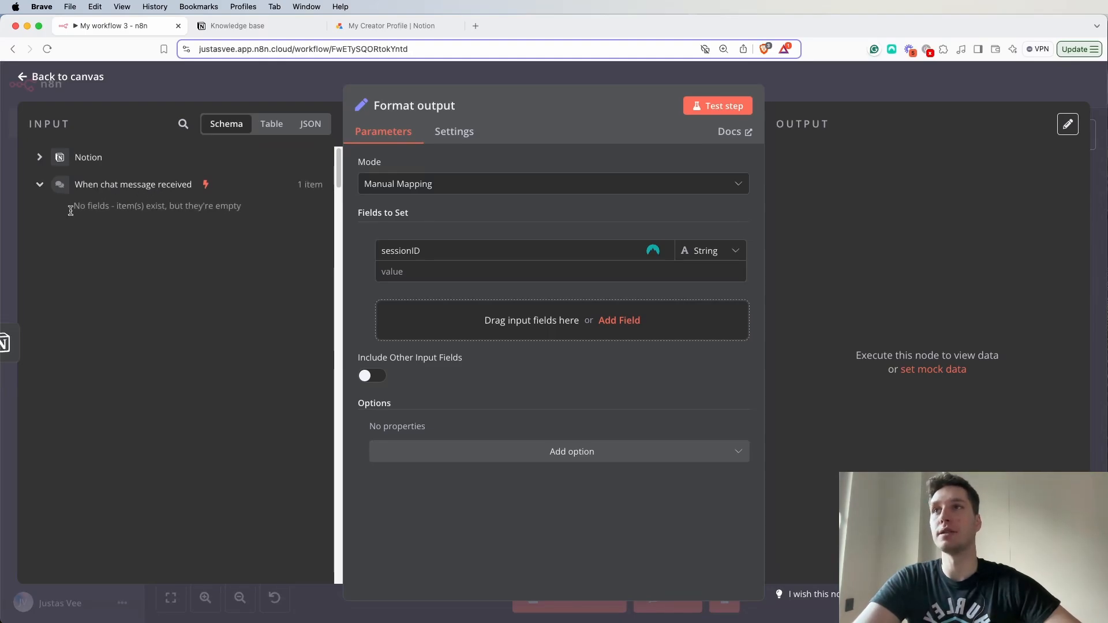
{"action": "left_click_drag", "start_coordinate": [252, 212], "coordinate": [64, 213]}
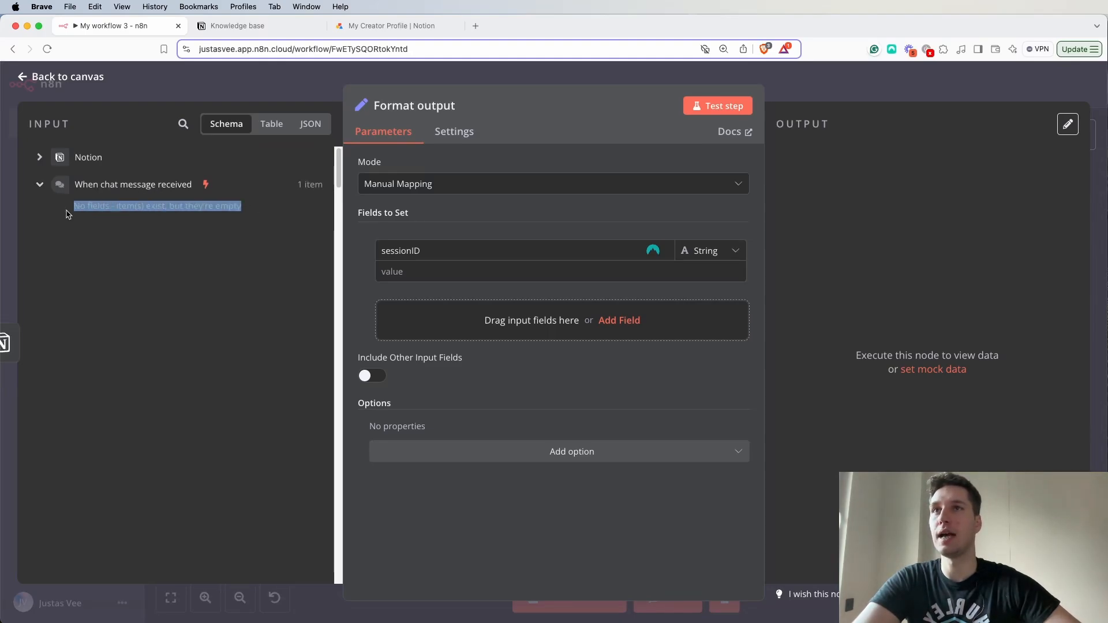
{"action": "left_click", "coordinate": [828, 87]}
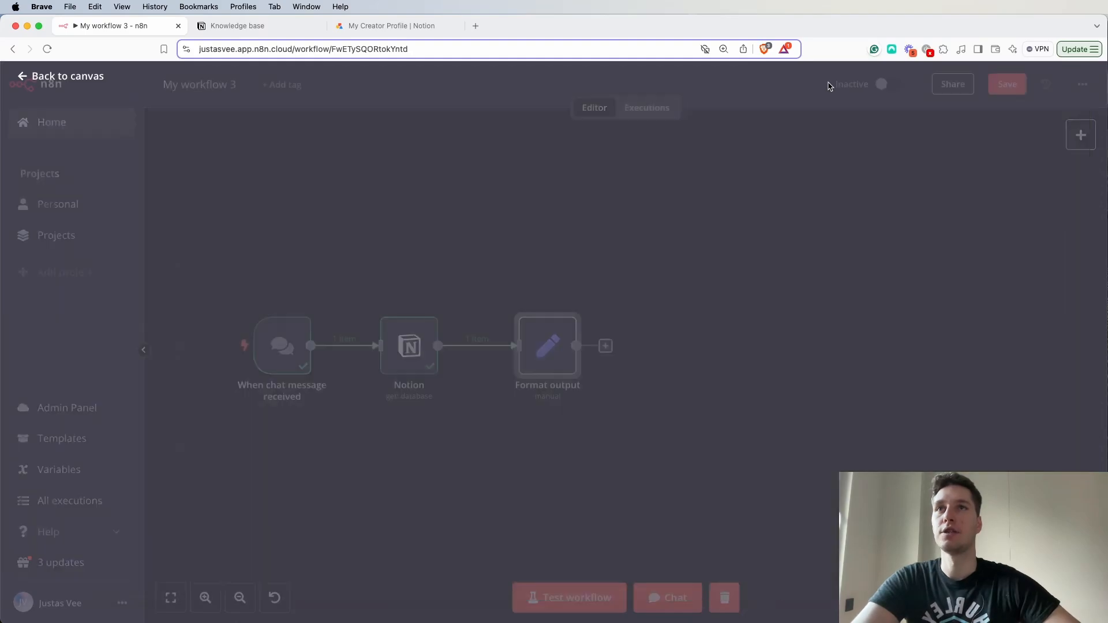
- Send the message "Test" in the workflow's chat to run it, and close the chat window
{"action": "left_click", "coordinate": [663, 597]}
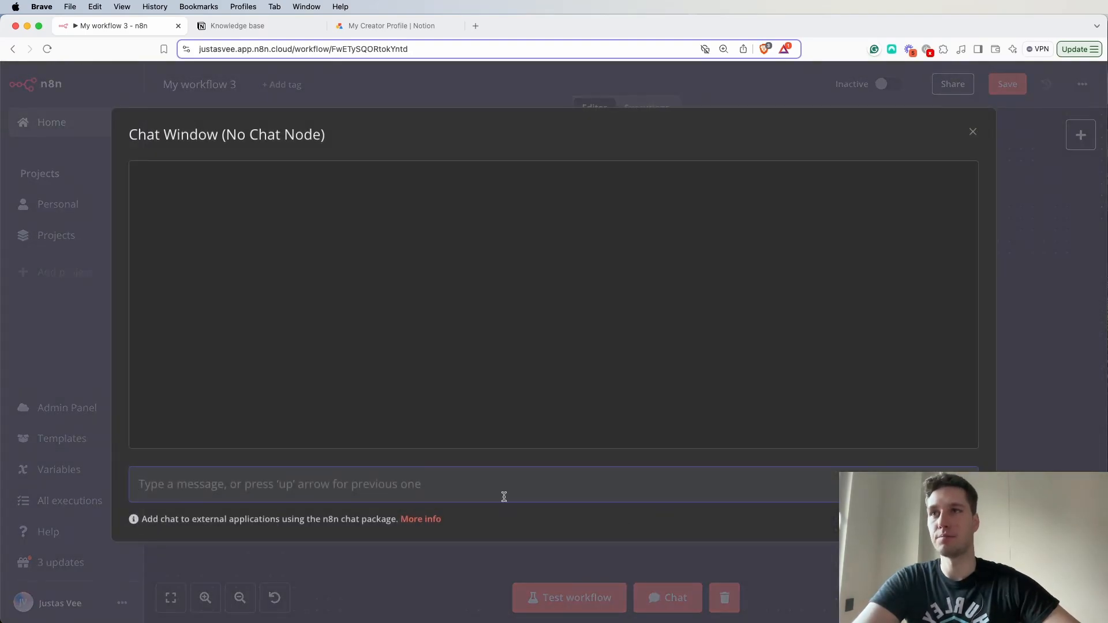
{"action": "type", "text": "Test"}
{"action": "key", "text": "Return"}
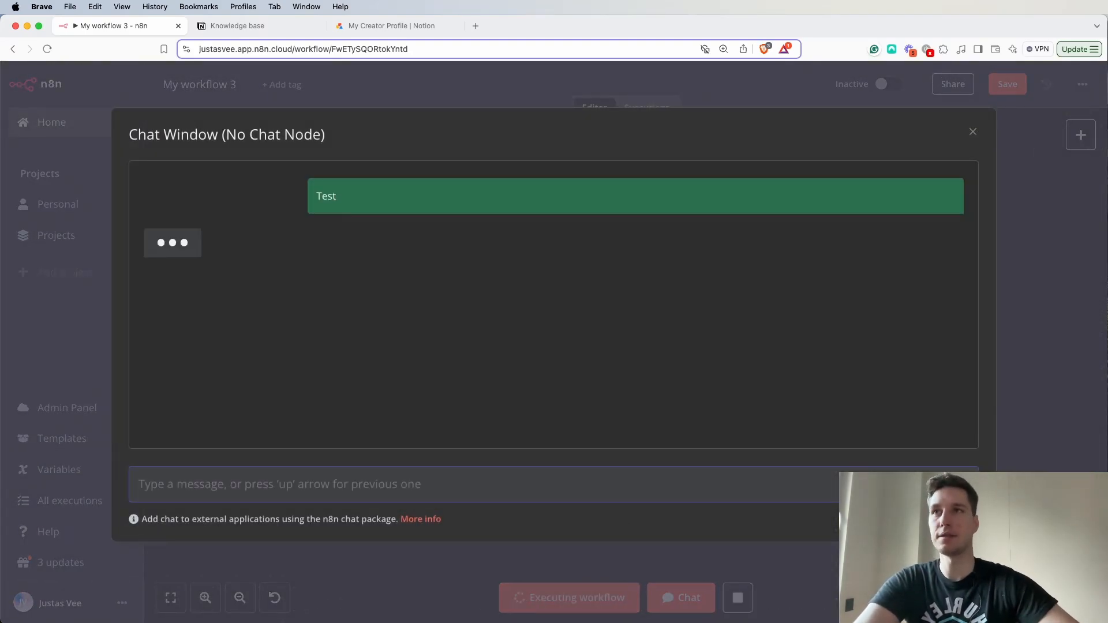
{"action": "left_click", "coordinate": [741, 100]}
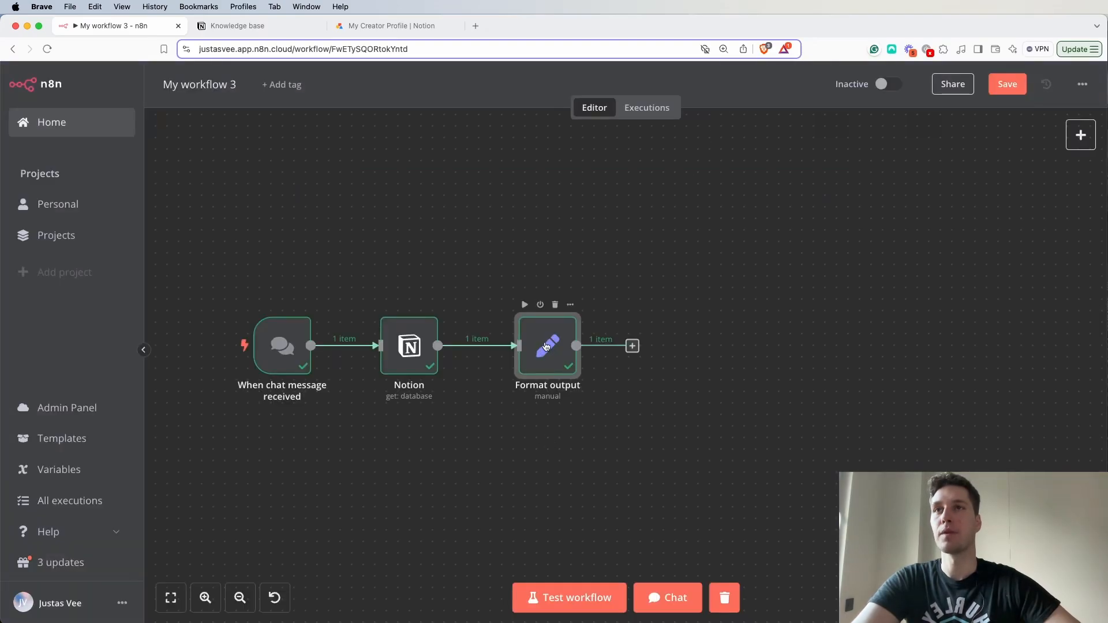
- Set the sessionID value in Format output to the expression {{ $('When chat message received').item.json.sessionId }} from the chat trigger
{"action": "double_click", "coordinate": [546, 346]}
{"action": "left_click", "coordinate": [36, 157]}
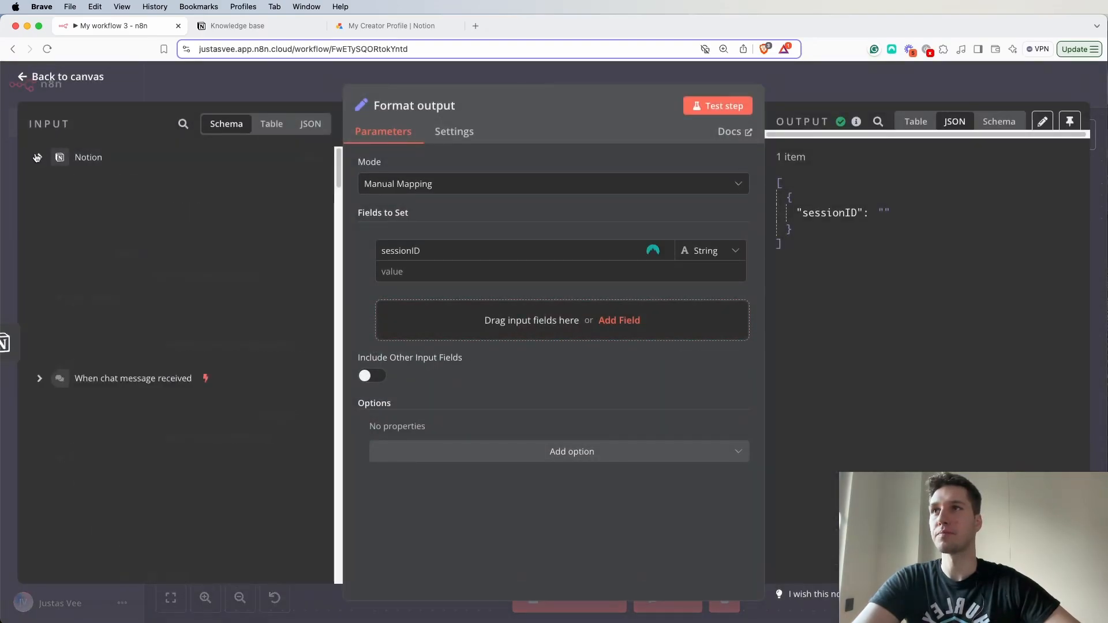
{"action": "left_click", "coordinate": [38, 183]}
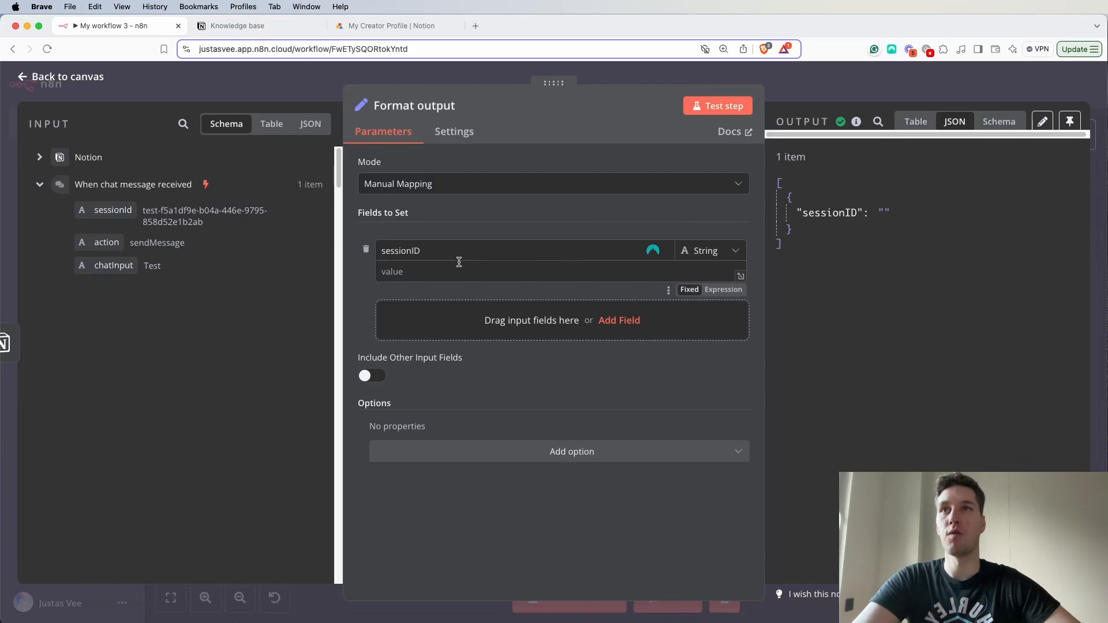
{"action": "left_click", "coordinate": [480, 277]}
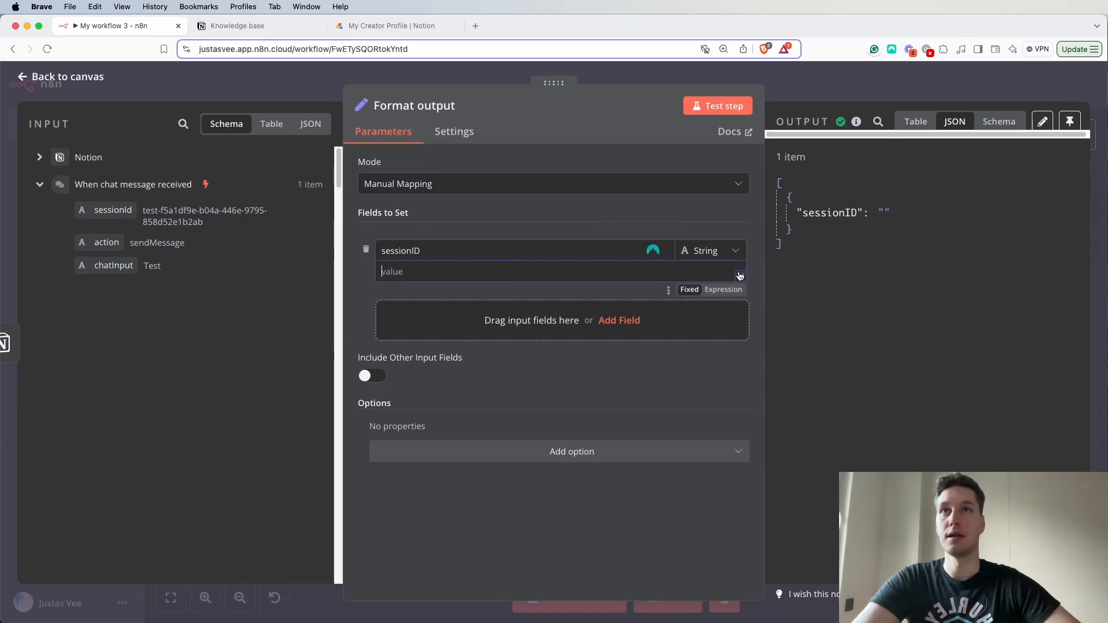
{"action": "left_click", "coordinate": [724, 290]}
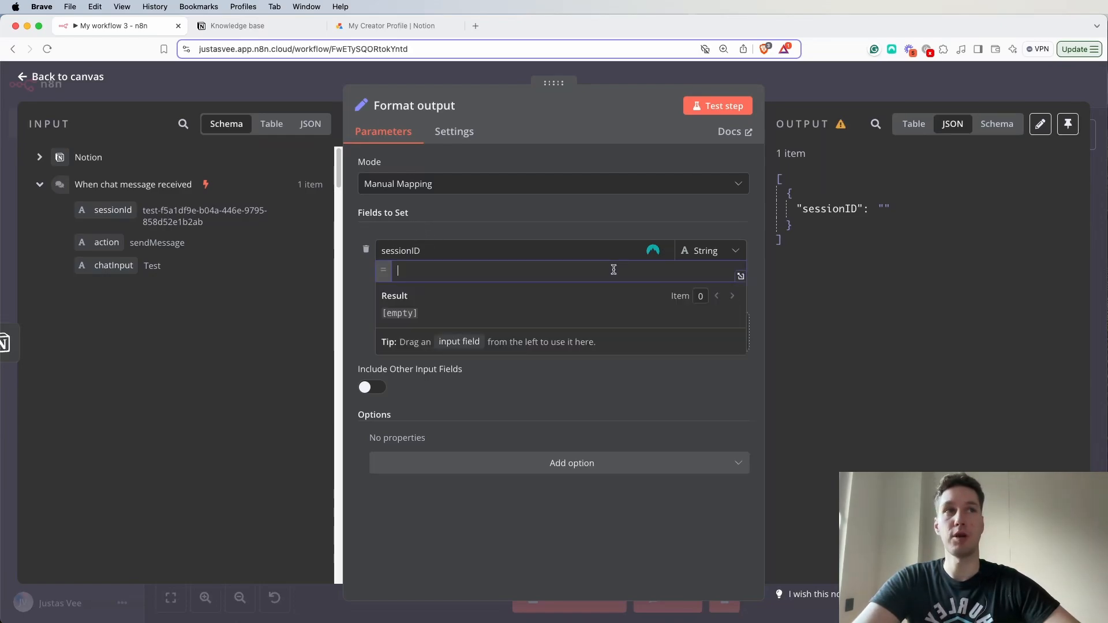
{"action": "left_click_drag", "start_coordinate": [114, 211], "coordinate": [416, 273]}
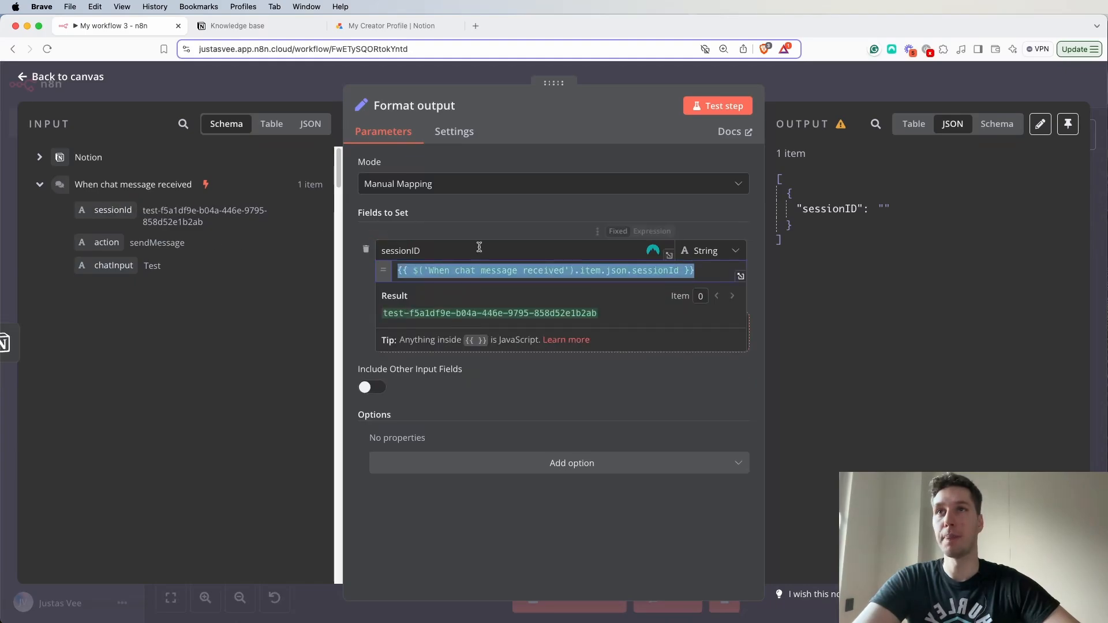
- Add an "action" String field to Format output with the value {{ $('When chat message received').item.json.action }} from the chat trigger
{"action": "left_click", "coordinate": [492, 227]}
{"action": "left_click", "coordinate": [618, 331]}
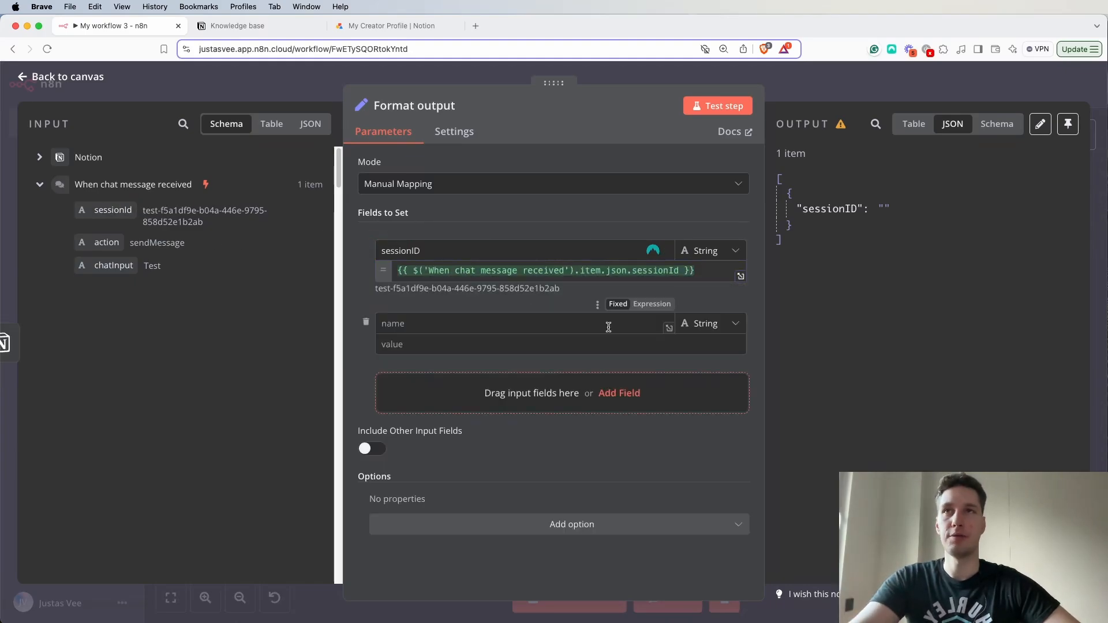
{"action": "left_click", "coordinate": [439, 323]}
{"action": "type", "text": "action"}
{"action": "left_click", "coordinate": [571, 344]}
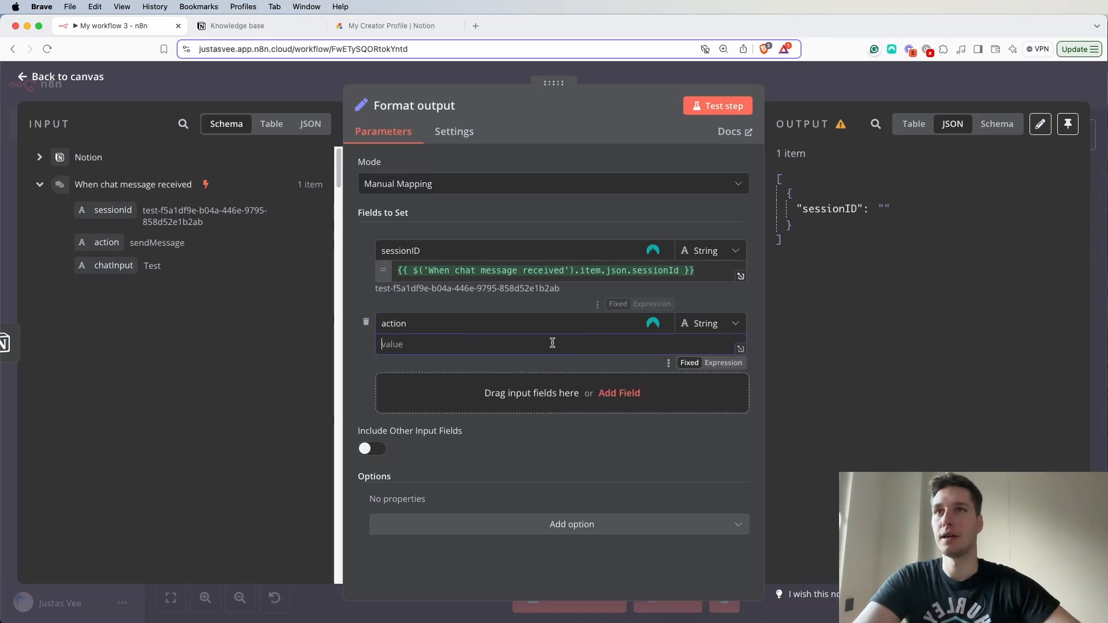
{"action": "left_click_drag", "start_coordinate": [96, 246], "coordinate": [415, 344]}
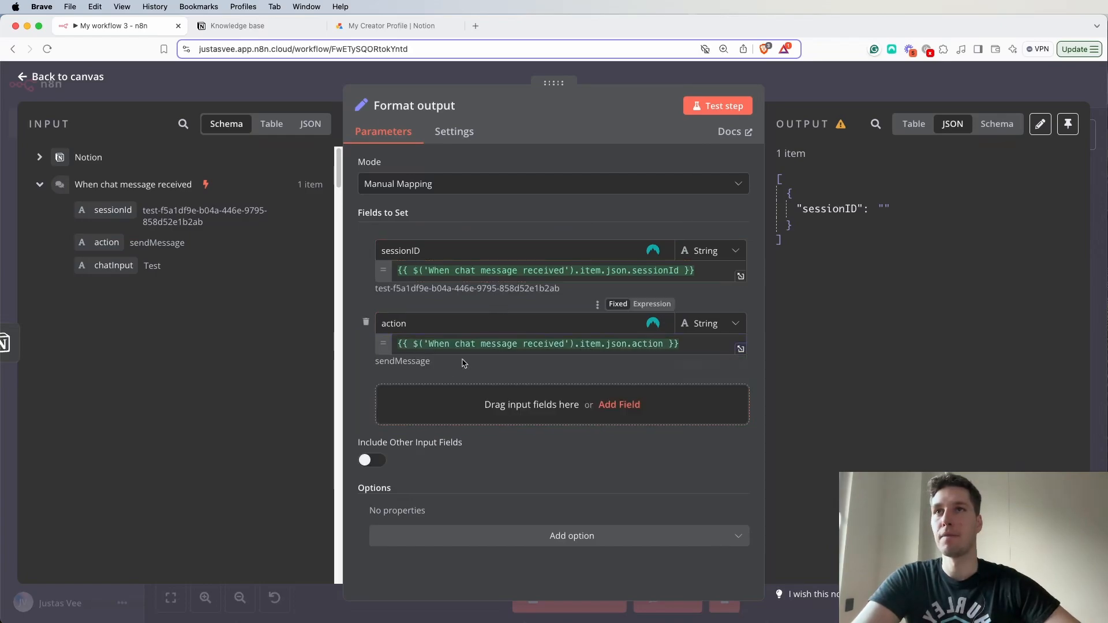
- Add a "chatInput" String field to Format output with the value {{ $('When chat message received').item.json.chatInput }} from the chat trigger
{"action": "left_click", "coordinate": [510, 417]}
{"action": "left_click_drag", "start_coordinate": [113, 266], "coordinate": [425, 418]}
{"action": "left_click", "coordinate": [500, 399]}
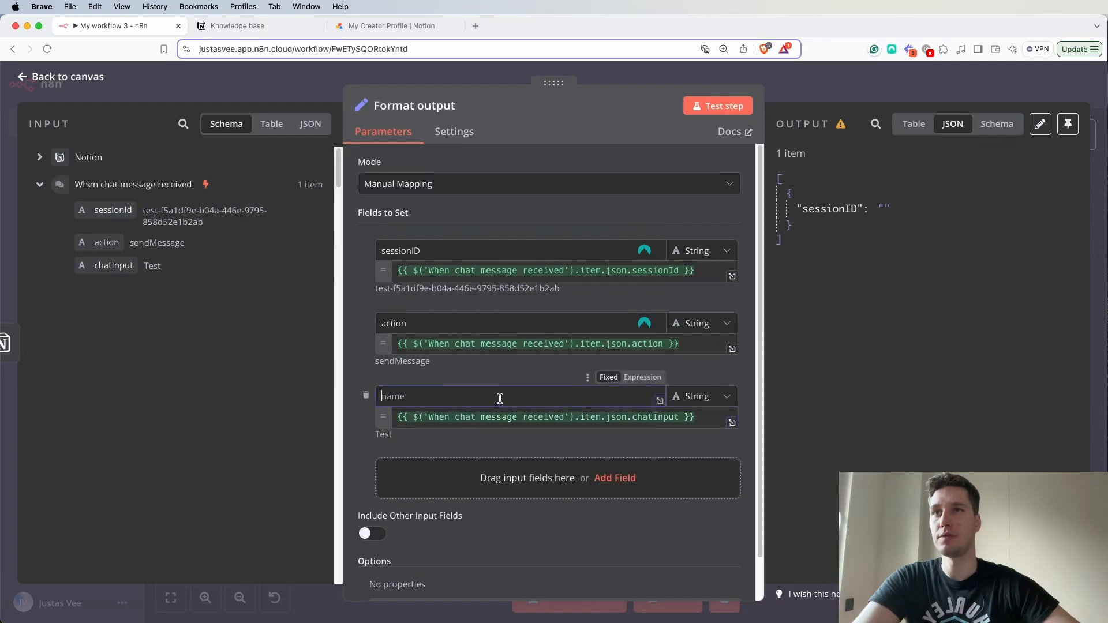
{"action": "type", "text": "chatInput"}
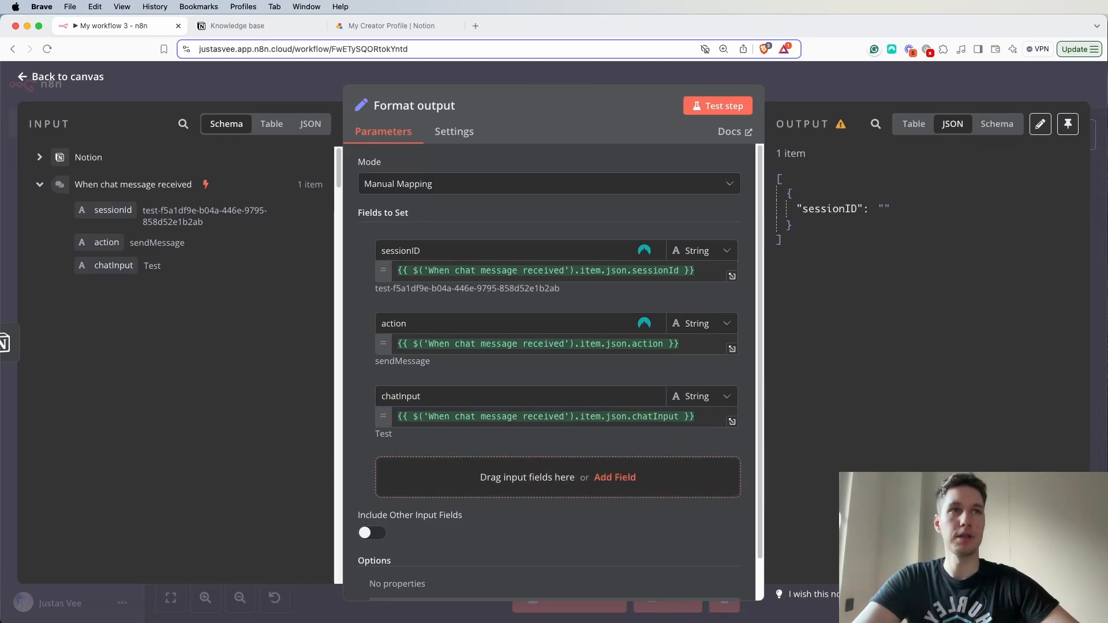
- Add a "notionID" String field to Format output and map it to the Notion database's id with {{ $json.id }}
{"action": "left_click", "coordinate": [491, 482]}
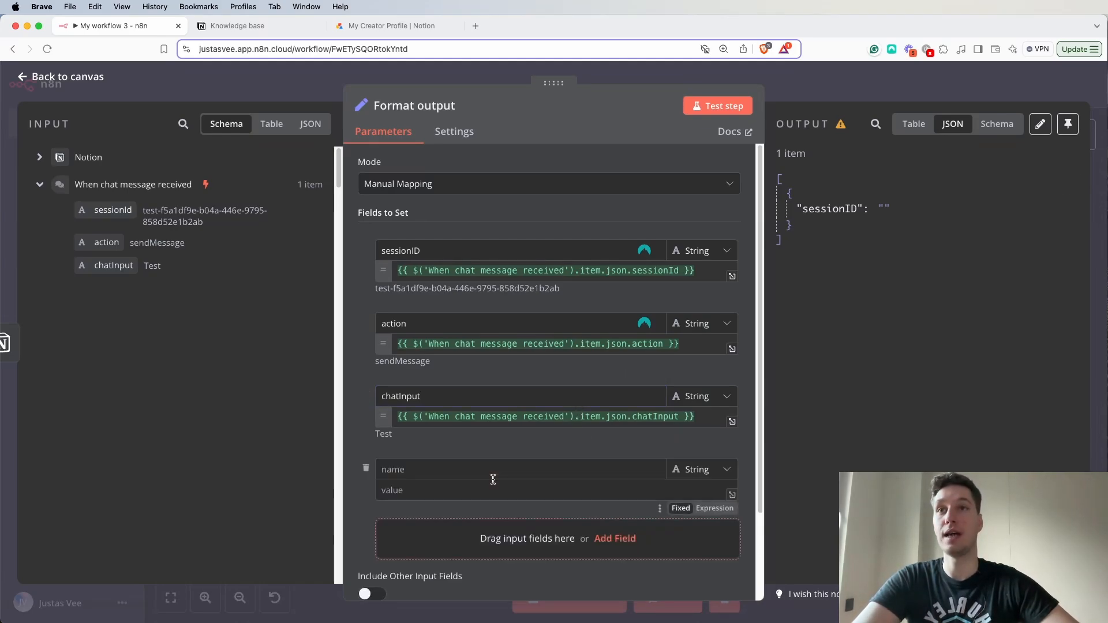
{"action": "type", "text": "notion"}
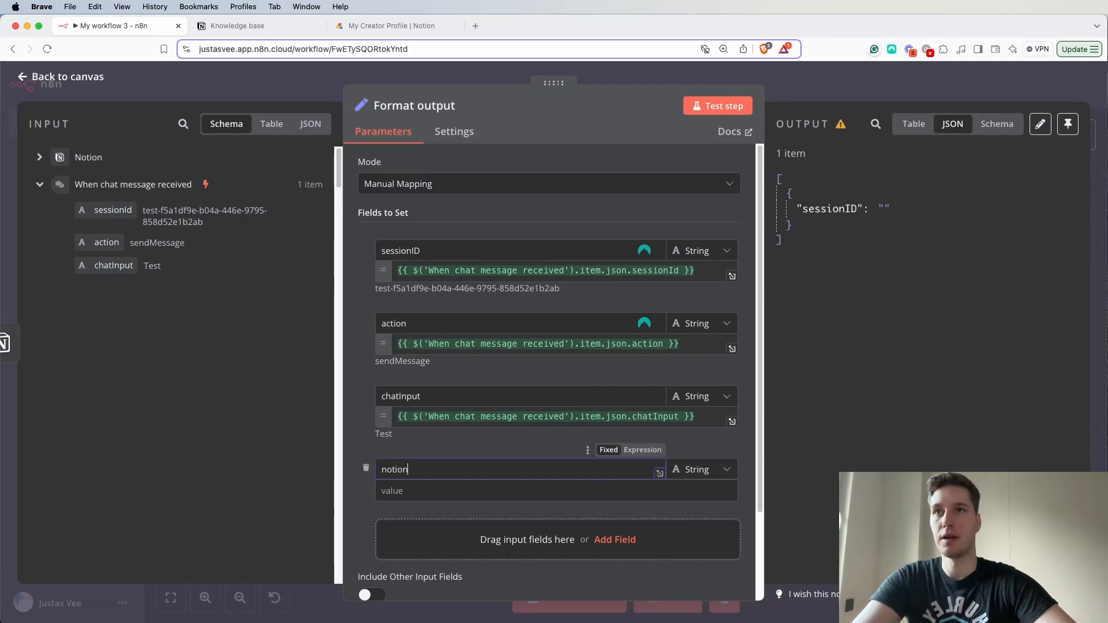
{"action": "type", "text": "ID"}
{"action": "left_click", "coordinate": [38, 158]}
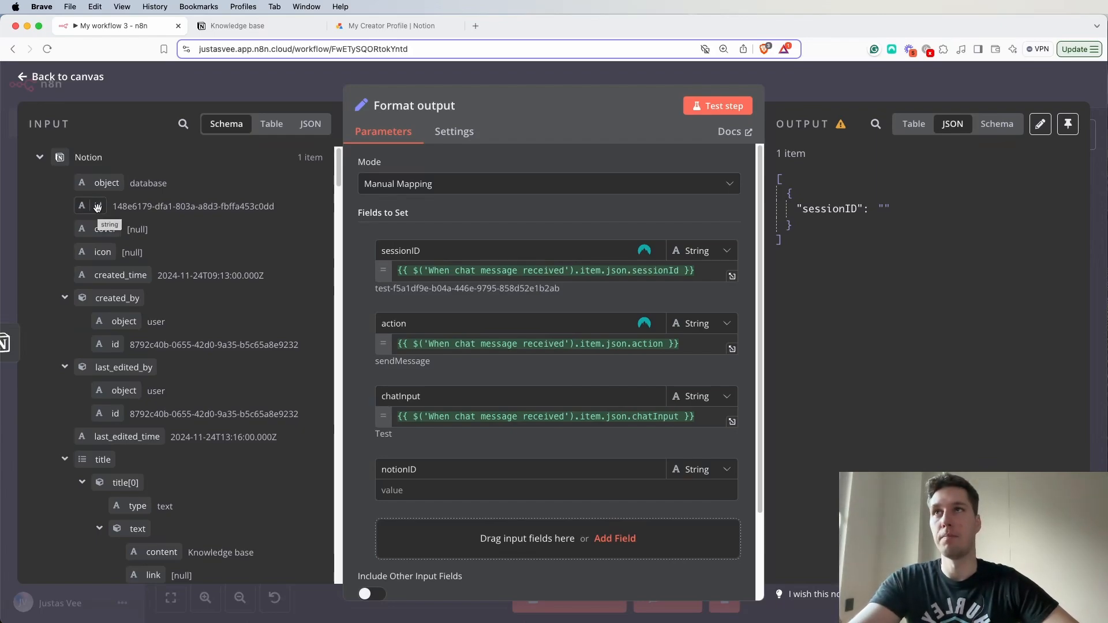
{"action": "left_click", "coordinate": [264, 29]}
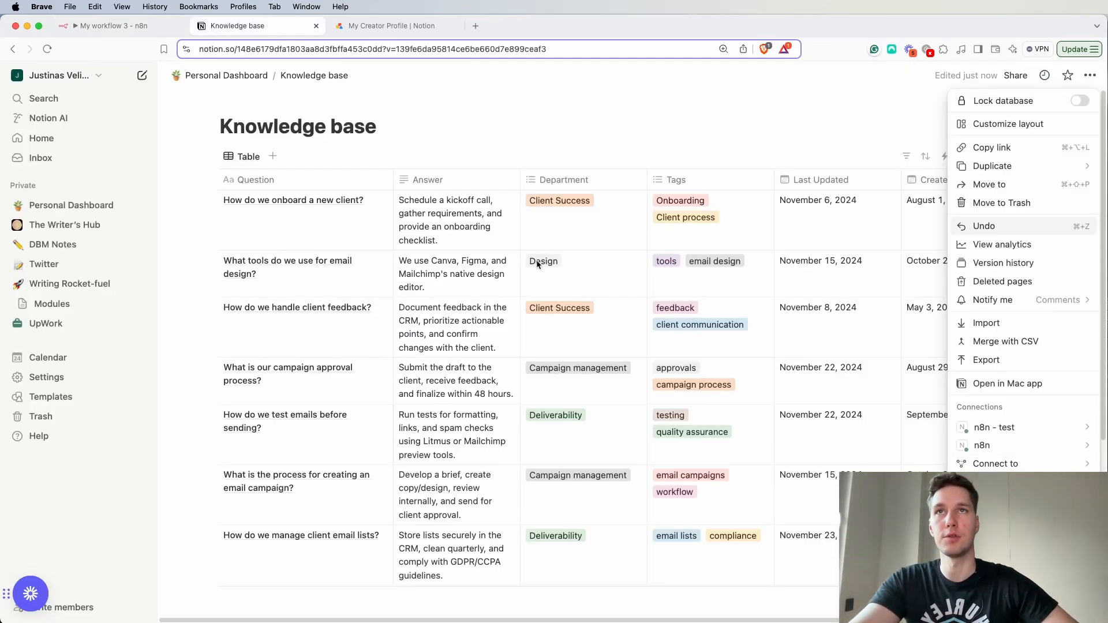
{"action": "left_click", "coordinate": [123, 26]}
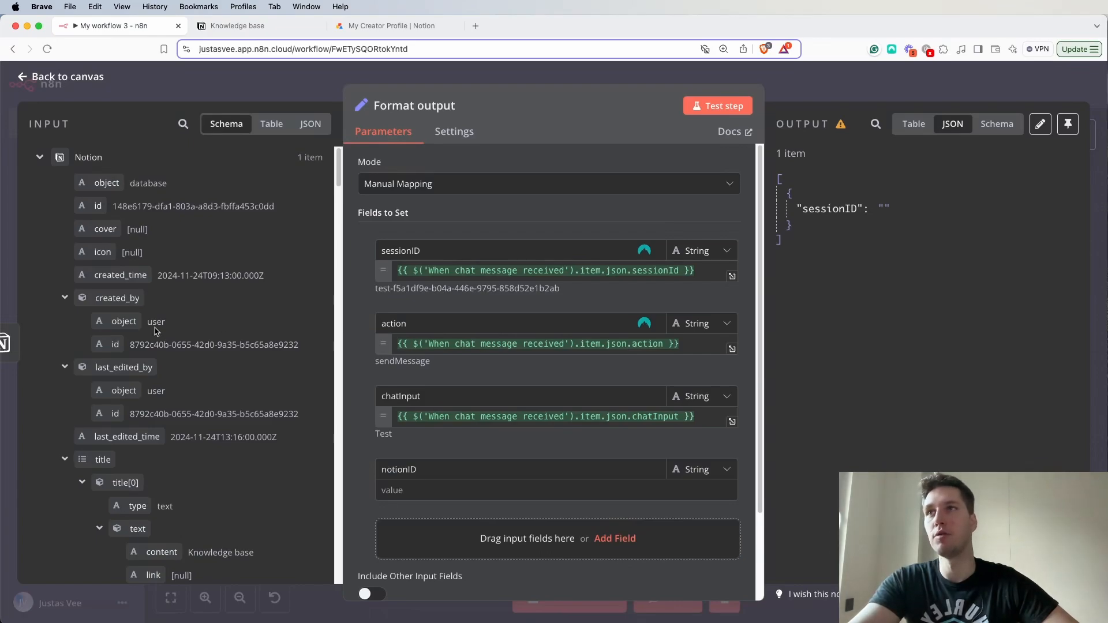
{"action": "left_click_drag", "start_coordinate": [93, 205], "coordinate": [398, 489]}
{"action": "left_click", "coordinate": [553, 449]}
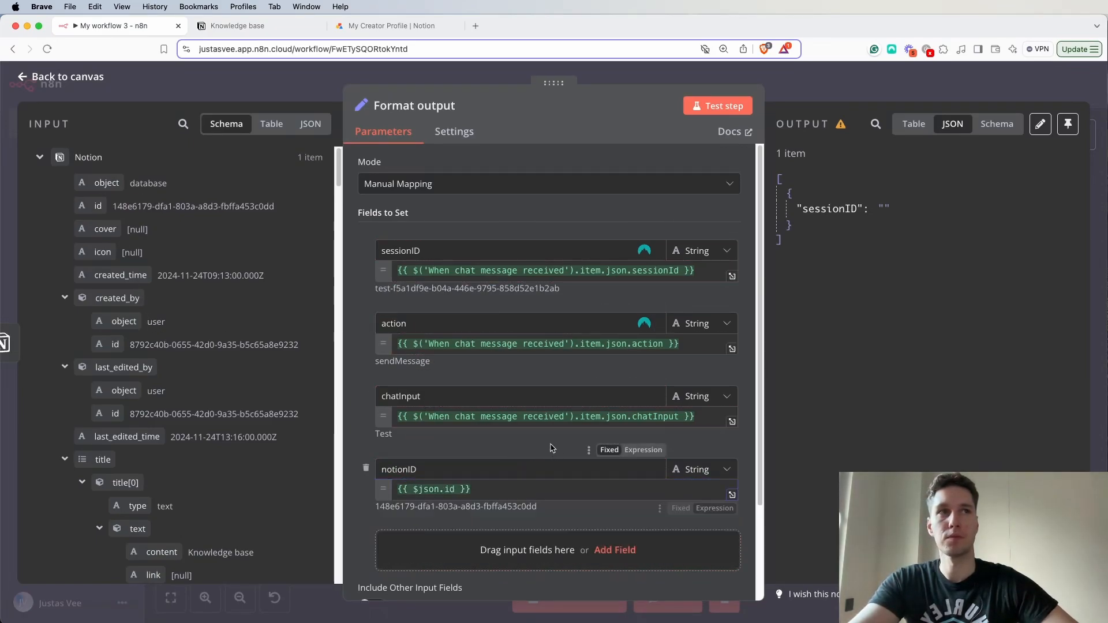
- Add another String field named "databaseName" to the Format output node's fields to set
{"action": "scroll", "coordinate": [548, 449], "scroll_direction": "down", "scroll_amount": 2}
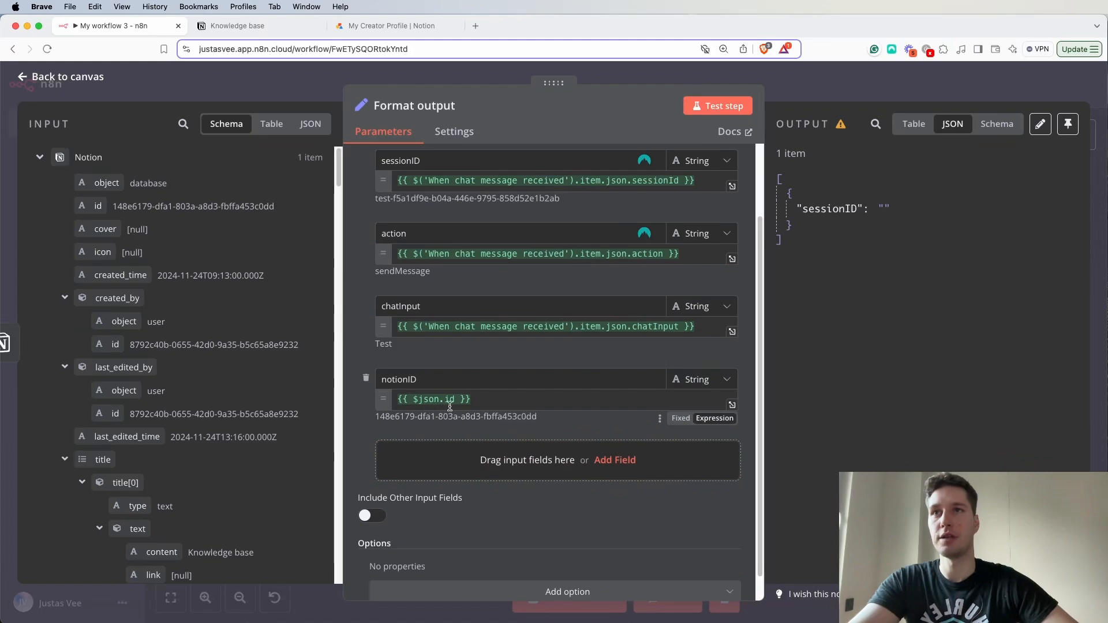
{"action": "scroll", "coordinate": [565, 400], "scroll_direction": "down", "scroll_amount": 1}
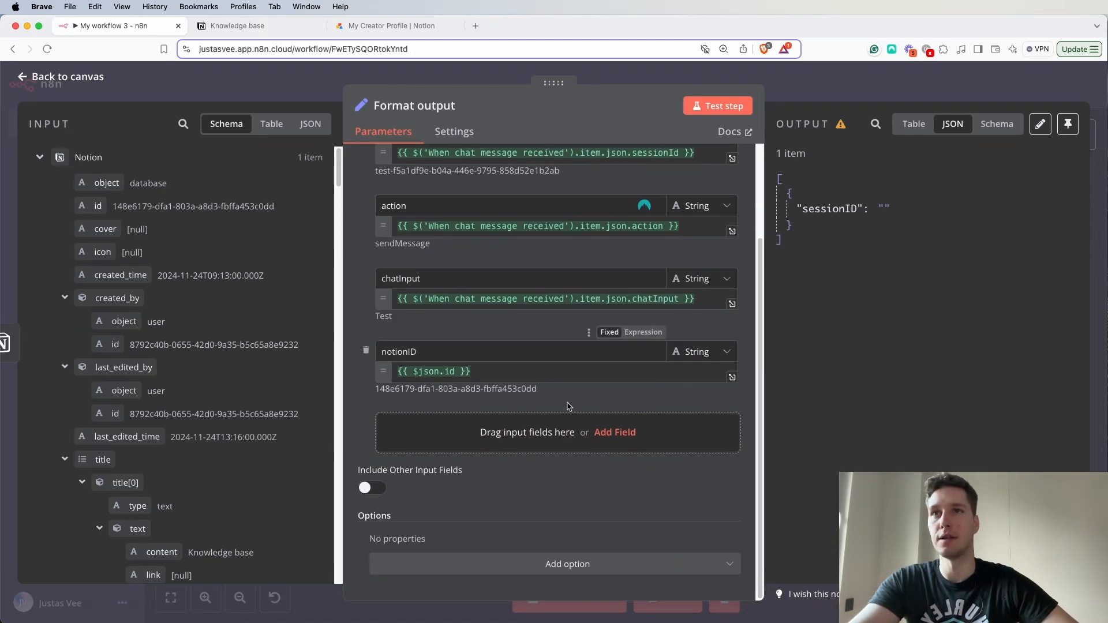
{"action": "left_click", "coordinate": [582, 425]}
{"action": "left_click", "coordinate": [440, 431]}
{"action": "type", "text": "datava"}
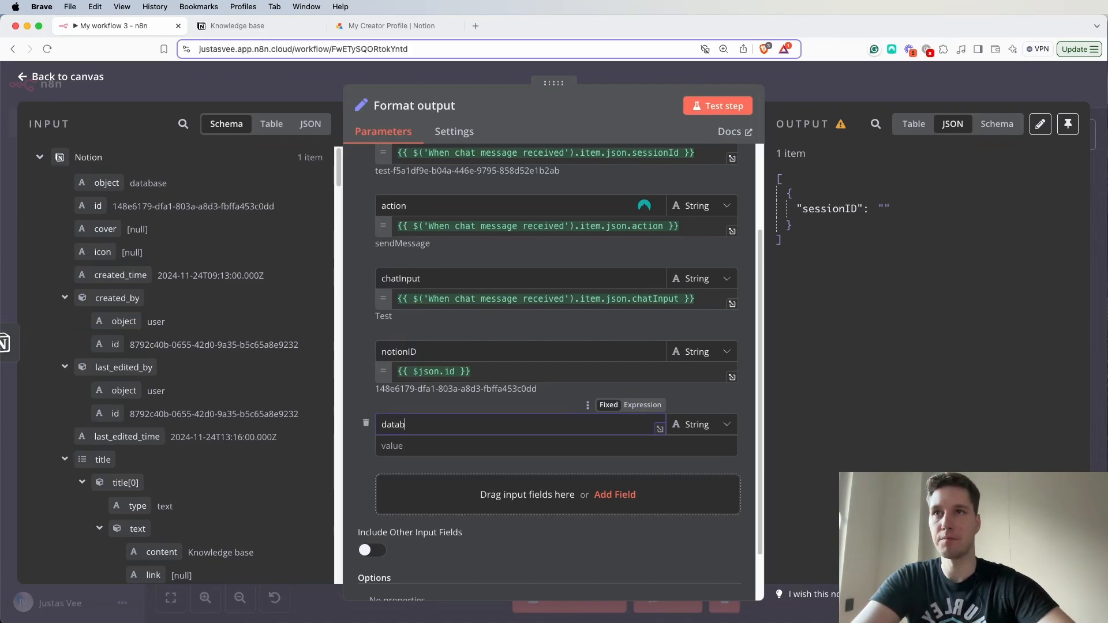
{"action": "key", "text": "Caps_Lock"}
{"action": "key", "text": "Caps_Lock"}
{"action": "type", "text": "a"}
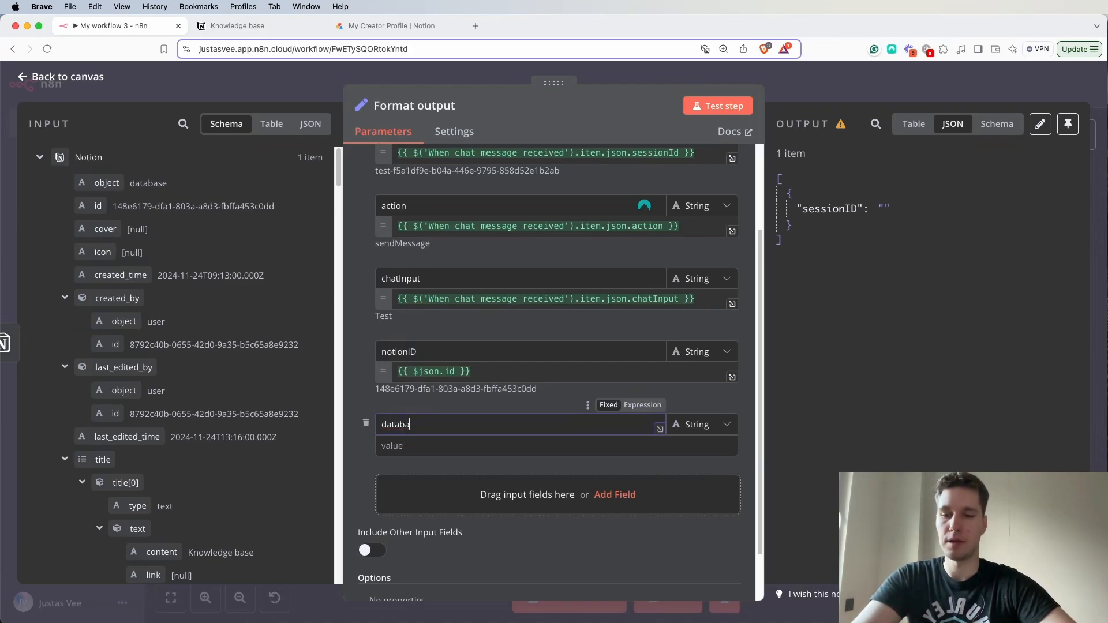
{"action": "type", "text": "seName"}
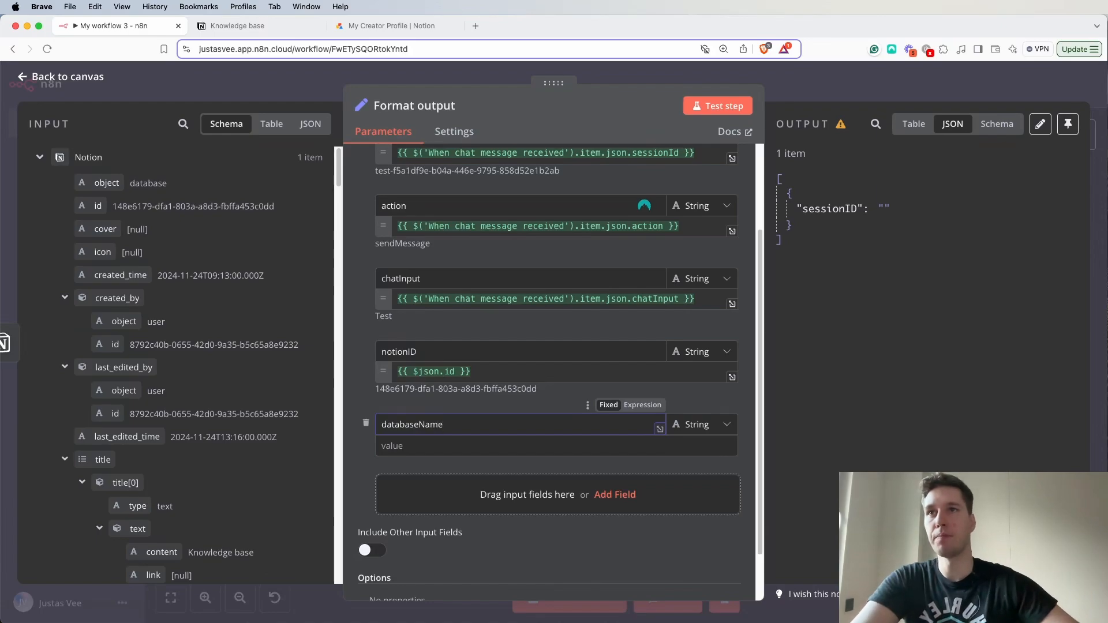
- Set the databaseName value to {{ $json.title[0].text.content }}, mapped from the Notion input's title content
{"action": "left_click", "coordinate": [425, 449]}
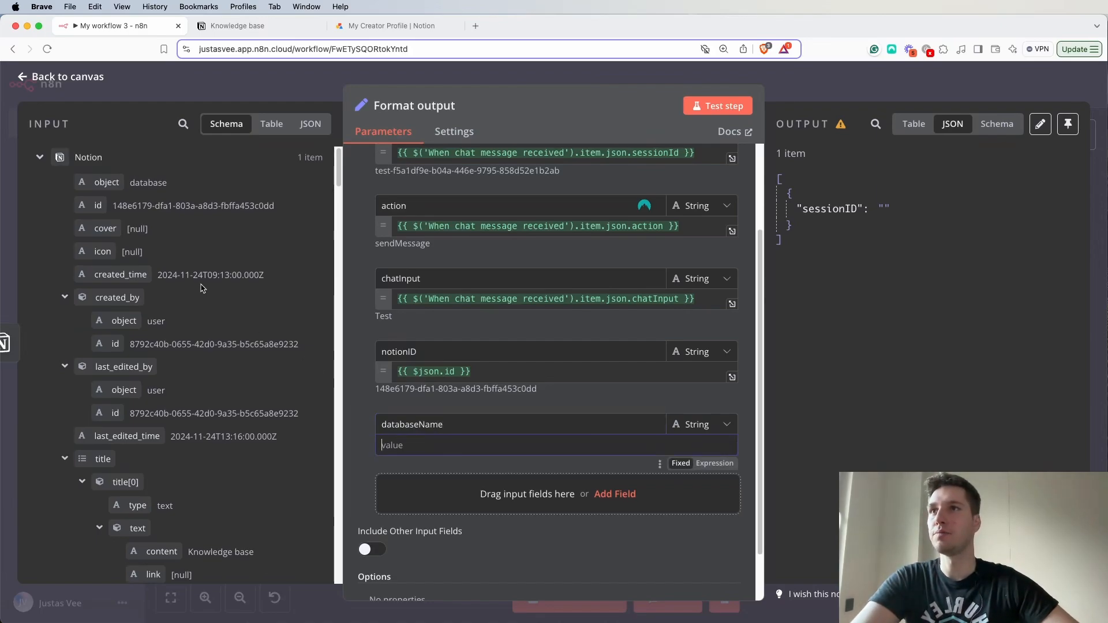
{"action": "scroll", "coordinate": [199, 289], "scroll_direction": "down", "scroll_amount": 4}
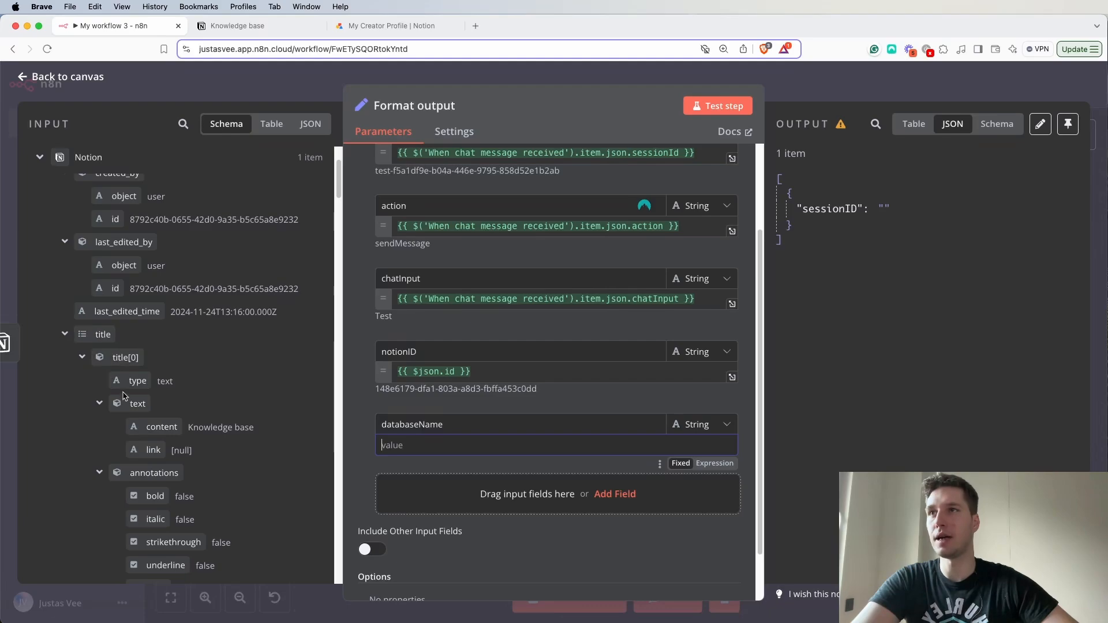
{"action": "left_click_drag", "start_coordinate": [158, 427], "coordinate": [458, 437]}
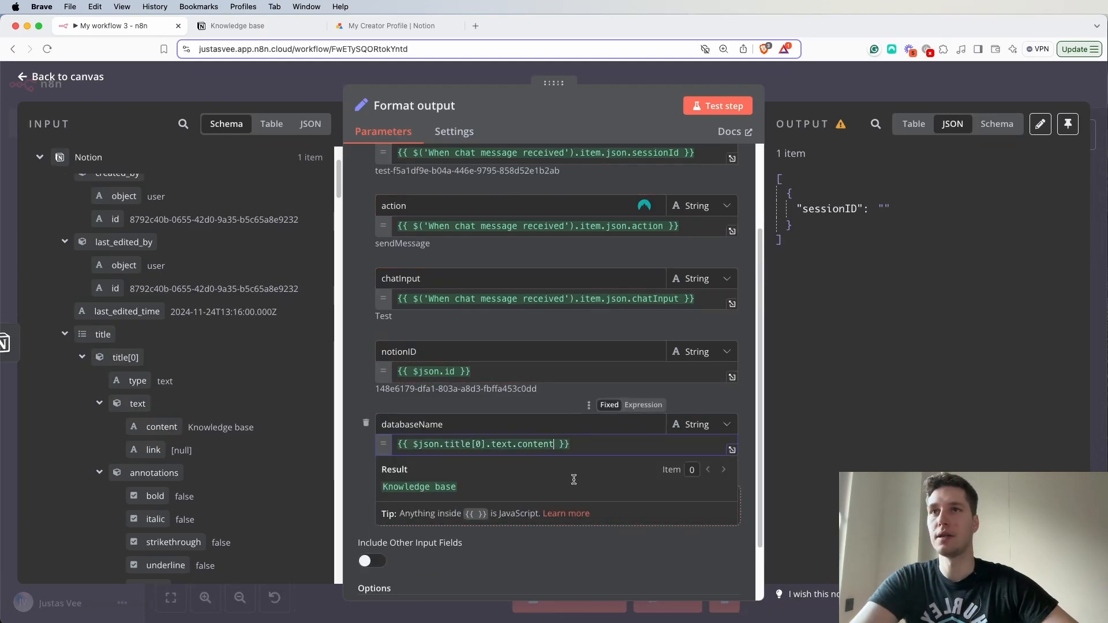
{"action": "left_click", "coordinate": [573, 399]}
- Add another String field named "tagsOptions" to the Format output node's fields to set
{"action": "scroll", "coordinate": [569, 429], "scroll_direction": "down", "scroll_amount": 3}
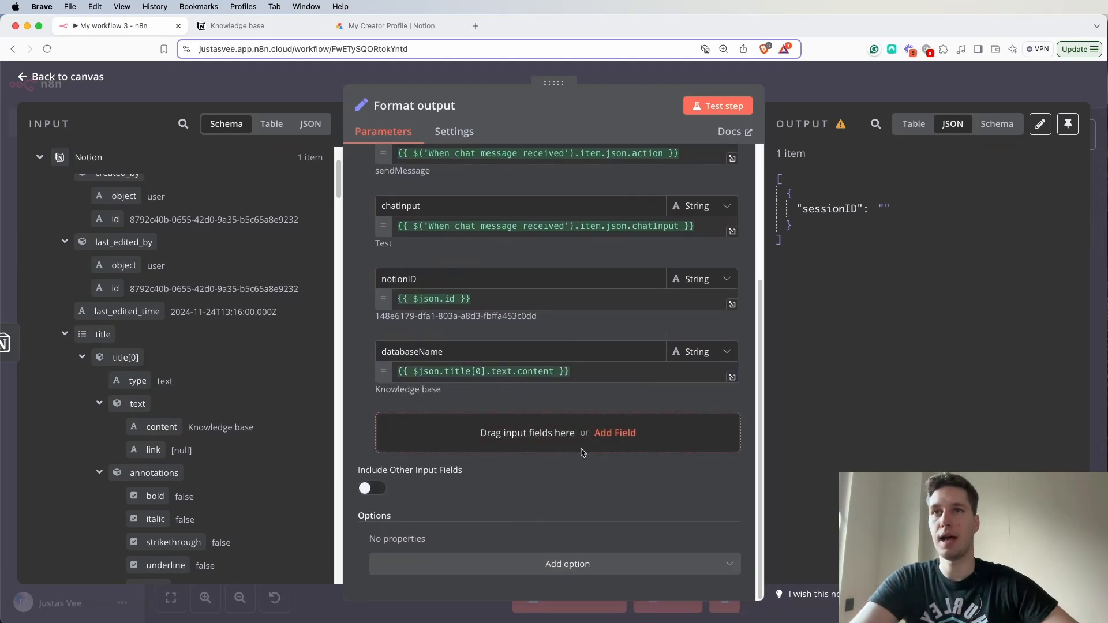
{"action": "left_click", "coordinate": [603, 430]}
{"action": "left_click", "coordinate": [439, 424]}
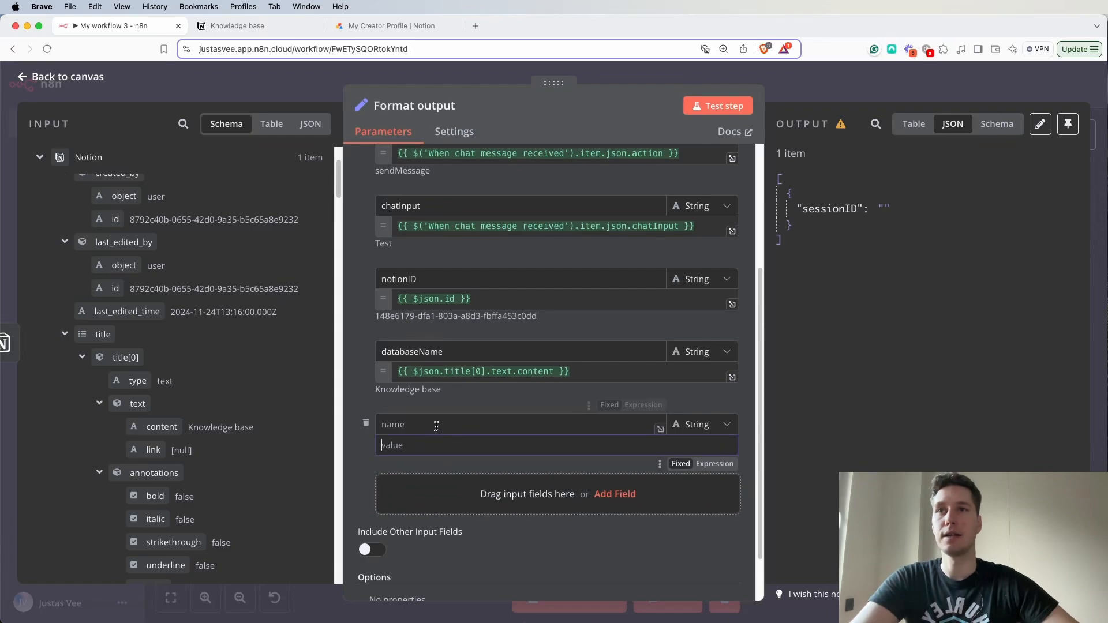
{"action": "type", "text": "tagsOptiona"}
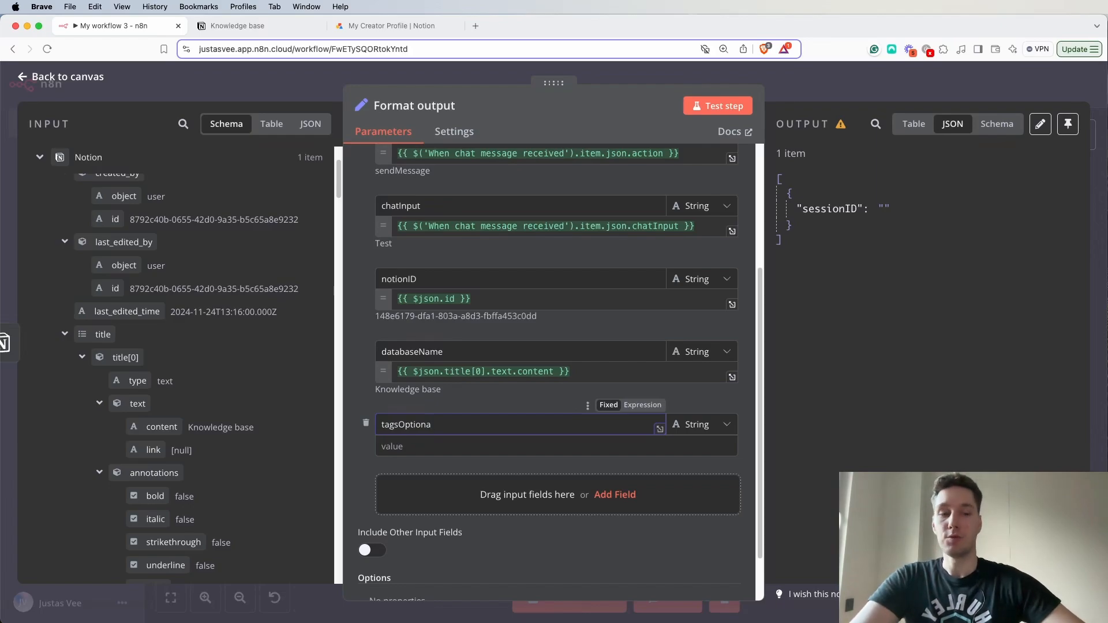
{"action": "key", "text": "BackSpace"}
{"action": "type", "text": "s"}
{"action": "left_click", "coordinate": [437, 464]}
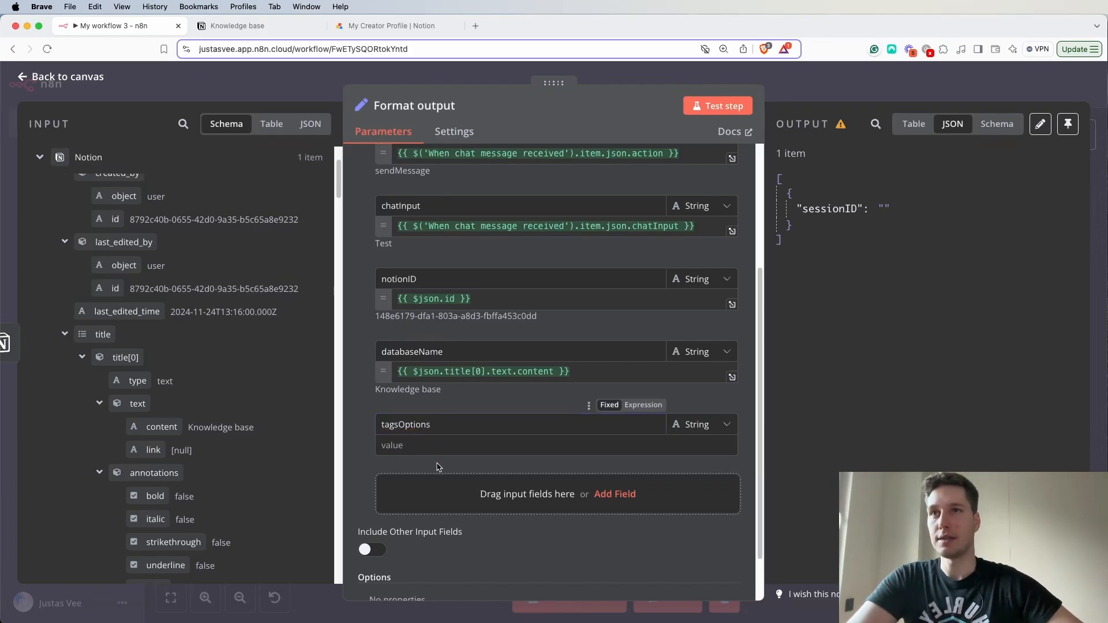
- Set the tagsOptions value to {{ $json.properties.Tags.multi_select.options }}, mapped from the Tags property in the Notion input
{"action": "scroll", "coordinate": [161, 346], "scroll_direction": "down", "scroll_amount": 8}
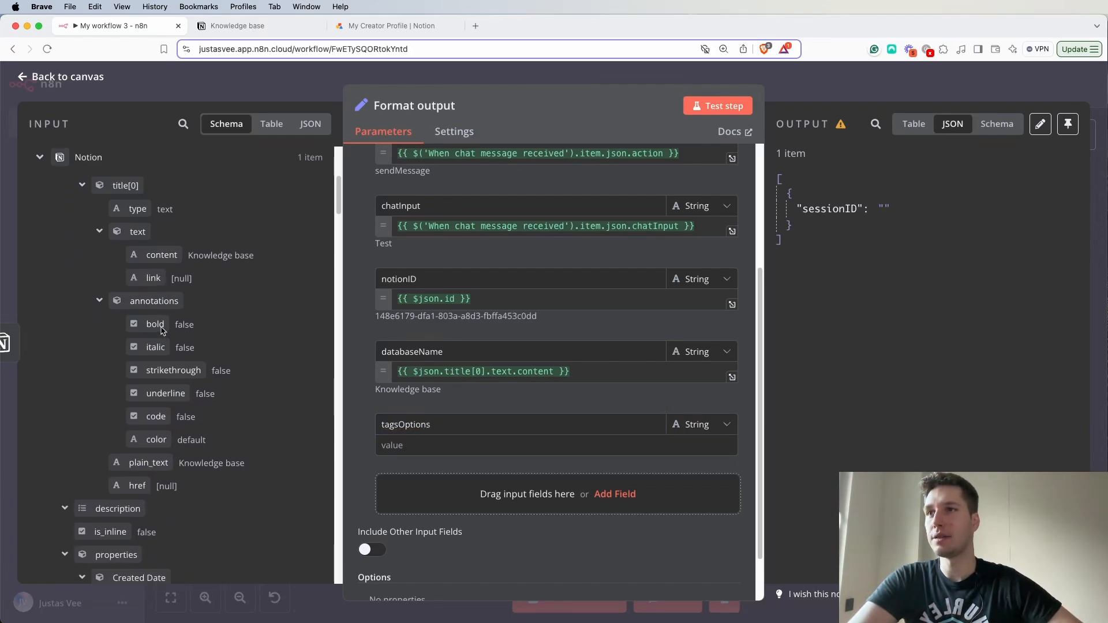
{"action": "scroll", "coordinate": [161, 329], "scroll_direction": "down", "scroll_amount": 10}
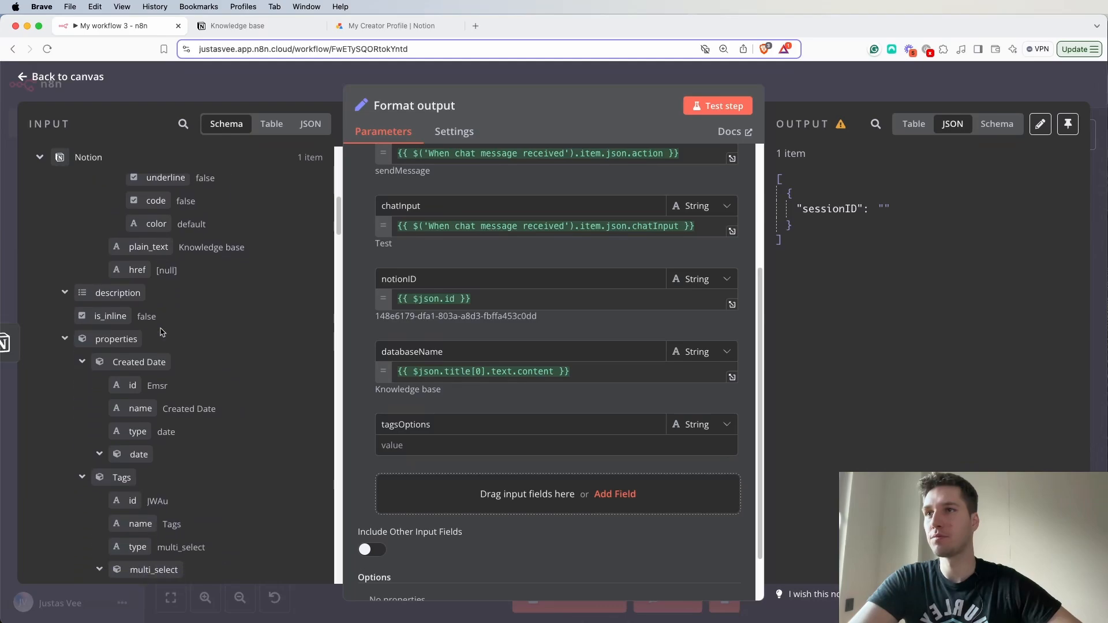
{"action": "scroll", "coordinate": [153, 340], "scroll_direction": "down", "scroll_amount": 6}
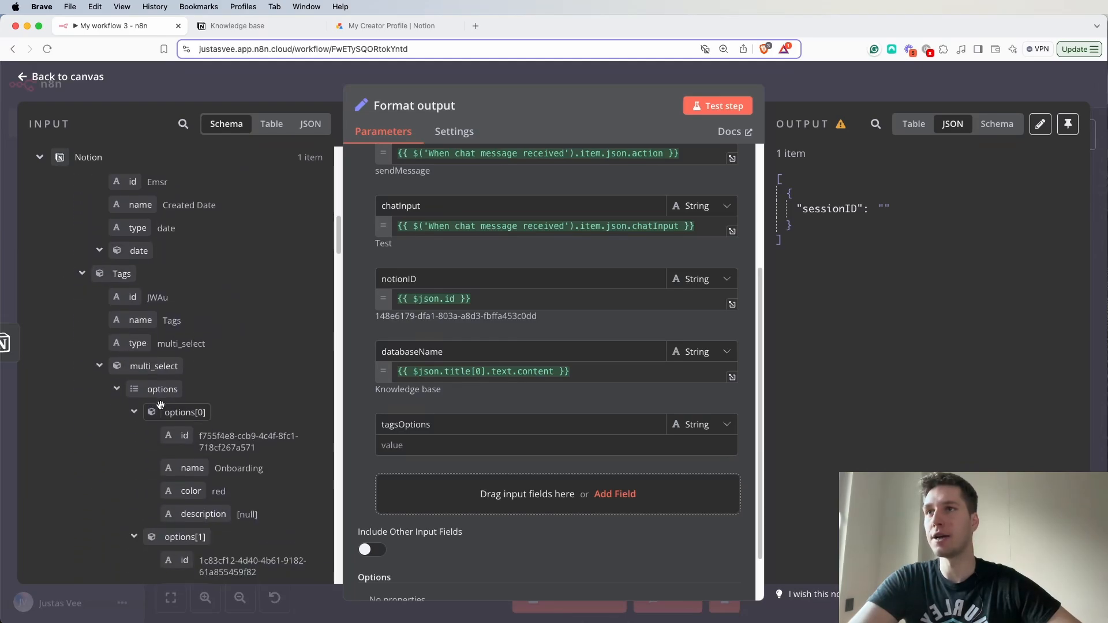
{"action": "scroll", "coordinate": [149, 366], "scroll_direction": "up", "scroll_amount": 6}
{"action": "scroll", "coordinate": [149, 369], "scroll_direction": "up", "scroll_amount": 1}
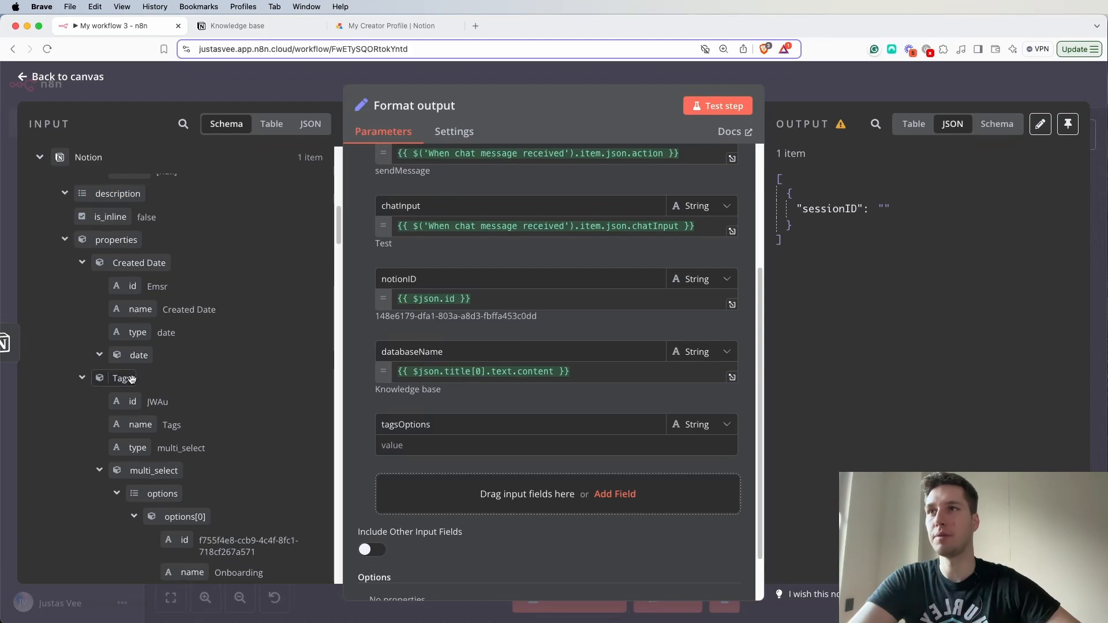
{"action": "scroll", "coordinate": [214, 381], "scroll_direction": "down", "scroll_amount": 2}
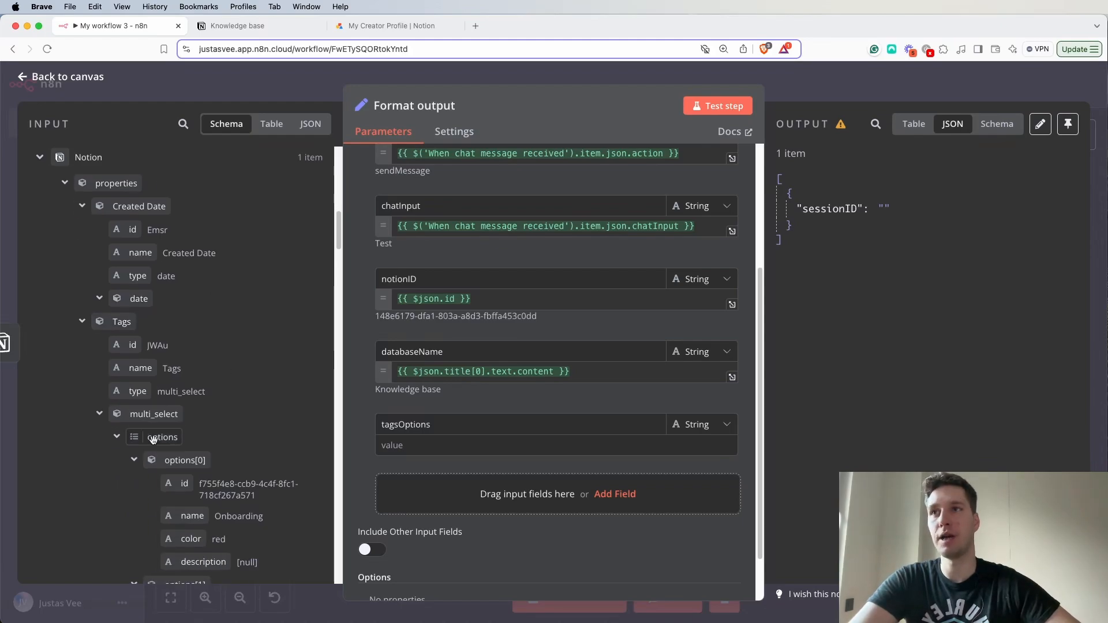
{"action": "left_click_drag", "start_coordinate": [151, 439], "coordinate": [427, 453]}
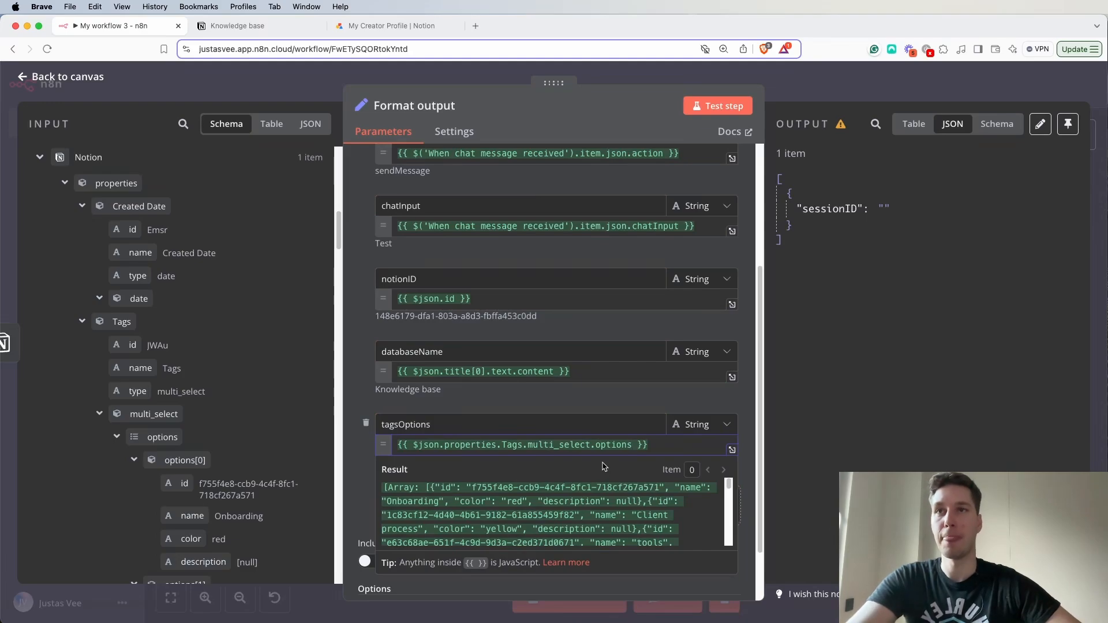
- Examine the array returned by the tagsOptions expression, checking the ids, names and colors of the tag options
{"action": "left_click_drag", "start_coordinate": [383, 488], "coordinate": [634, 517]}
{"action": "scroll", "coordinate": [633, 518], "scroll_direction": "down", "scroll_amount": 2}
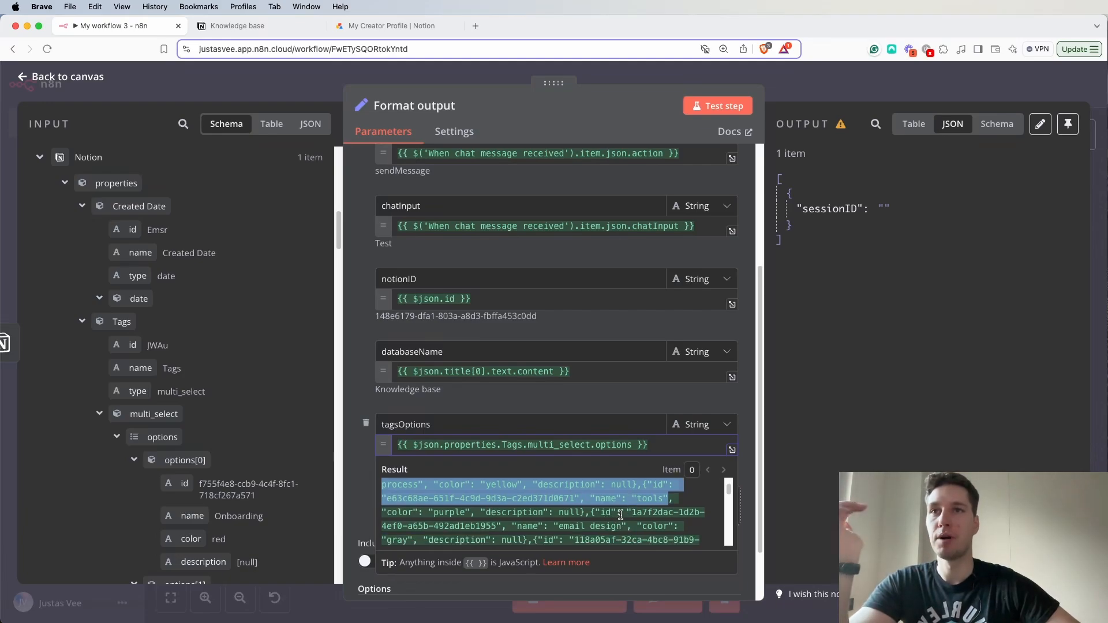
{"action": "scroll", "coordinate": [621, 518], "scroll_direction": "down", "scroll_amount": 3}
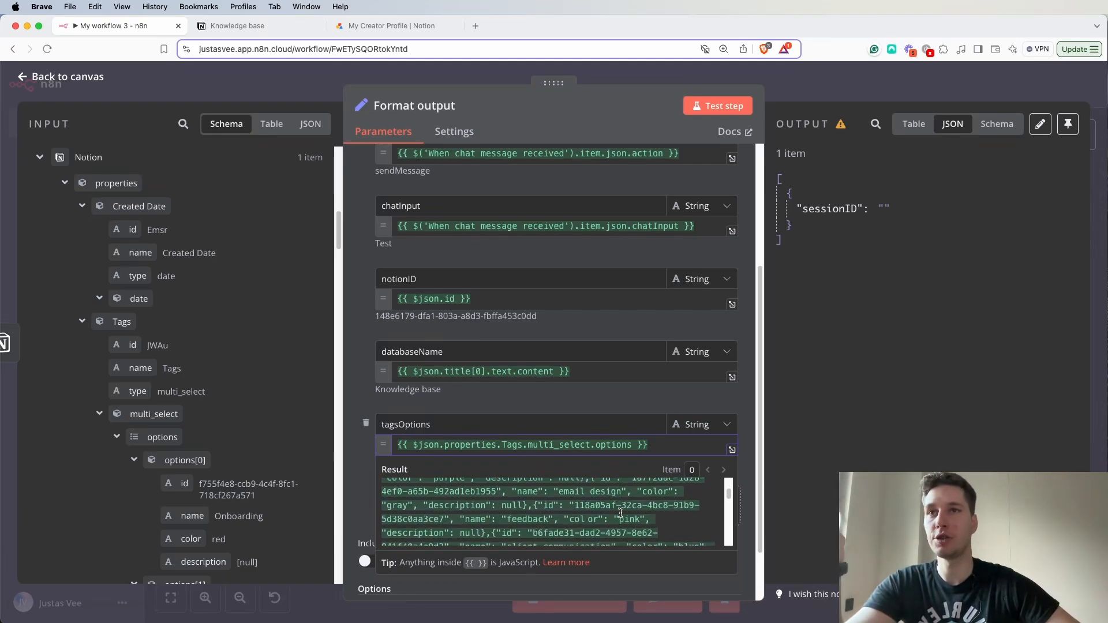
{"action": "scroll", "coordinate": [641, 525], "scroll_direction": "down", "scroll_amount": 2}
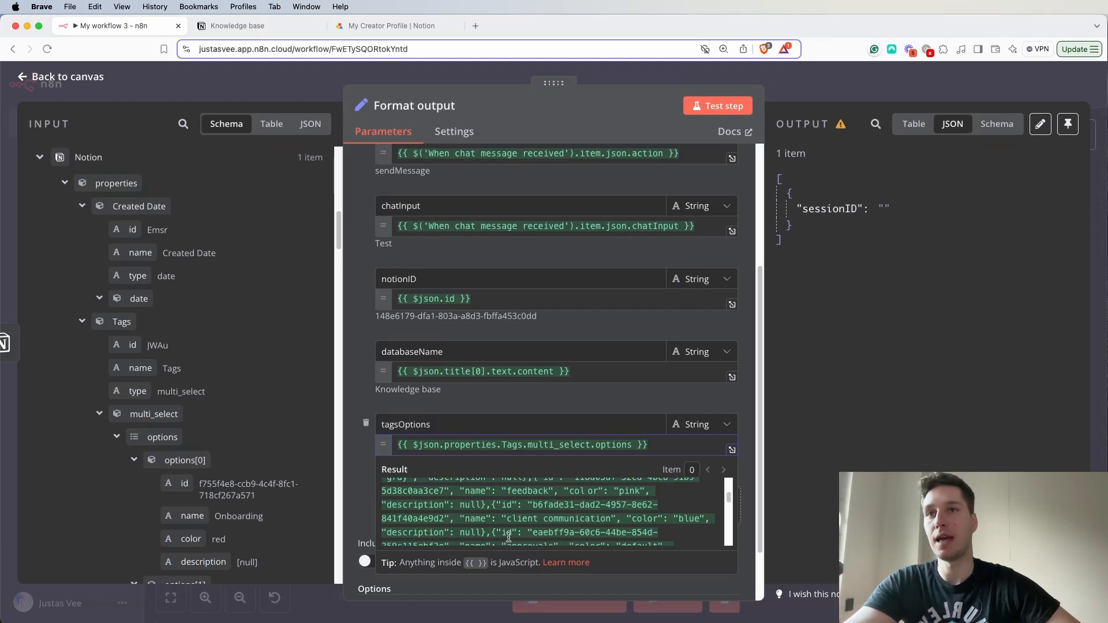
{"action": "left_click_drag", "start_coordinate": [507, 519], "coordinate": [613, 522]}
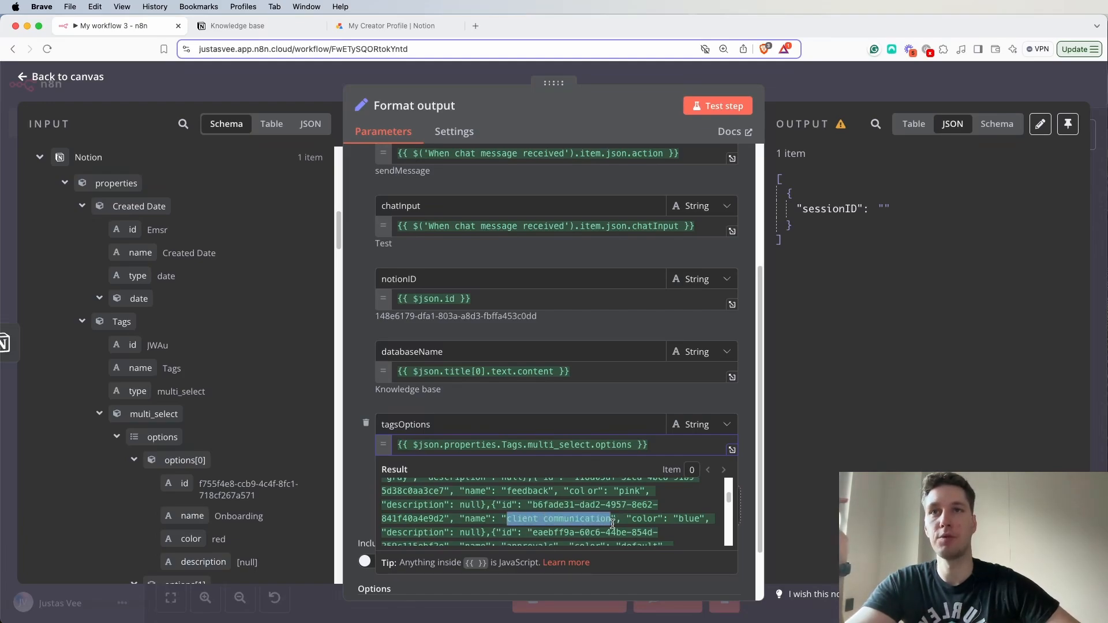
{"action": "left_click", "coordinate": [613, 523]}
- Append .map(item => item.name) to the tagsOptions expression to extract only the tag names, and check the resulting array
{"action": "left_click", "coordinate": [633, 444]}
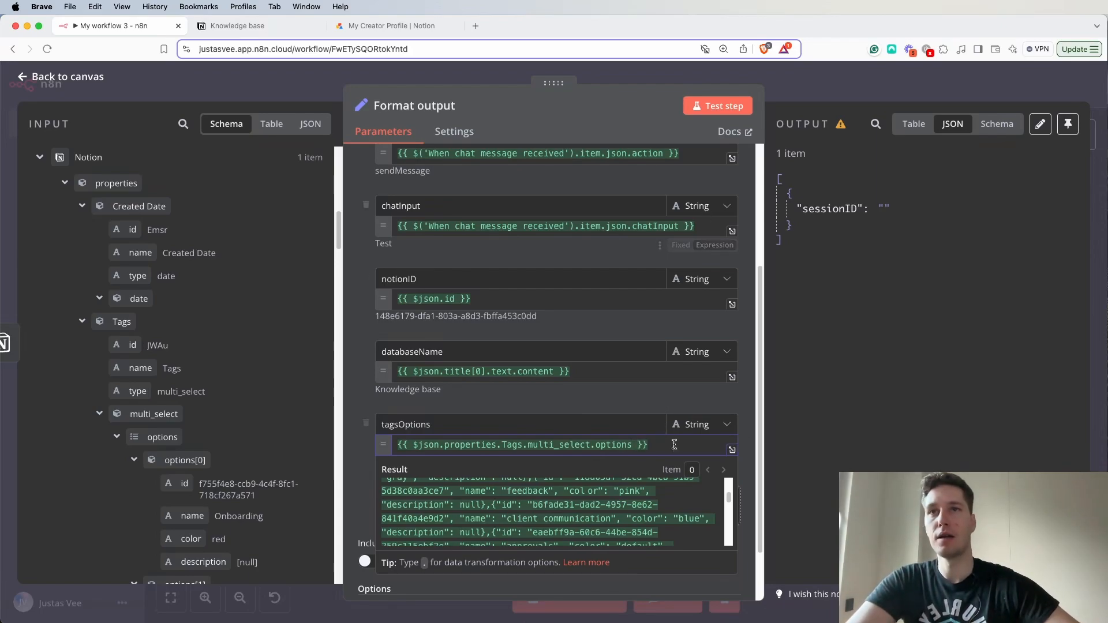
{"action": "scroll", "coordinate": [580, 527], "scroll_direction": "up", "scroll_amount": 3}
{"action": "scroll", "coordinate": [580, 526], "scroll_direction": "down", "scroll_amount": 5}
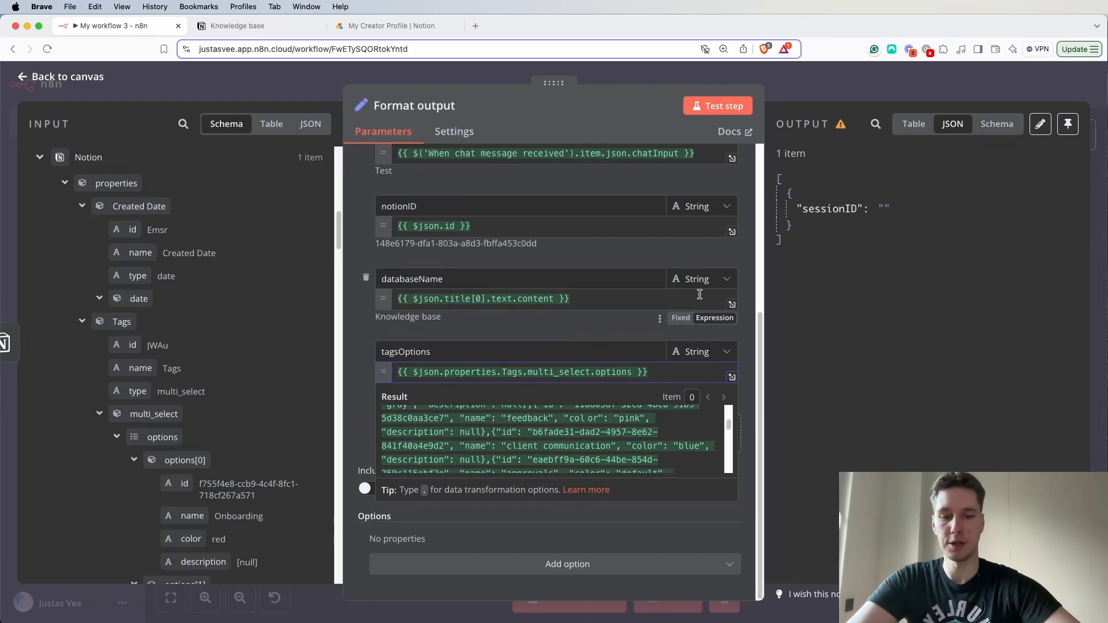
{"action": "type", "text": ".map"}
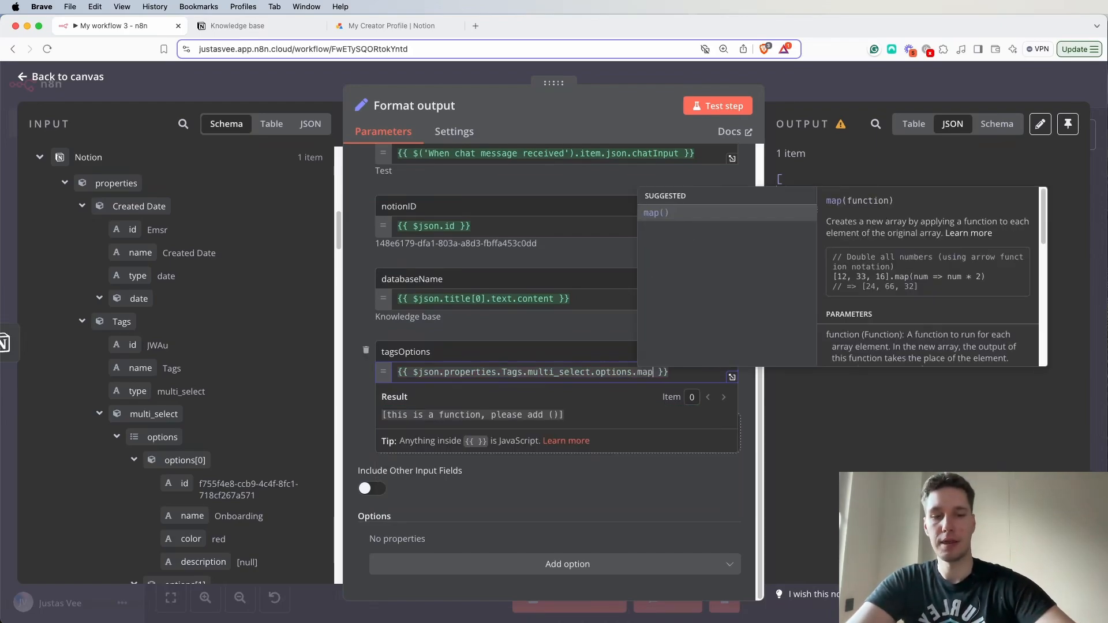
{"action": "type", "text": "("}
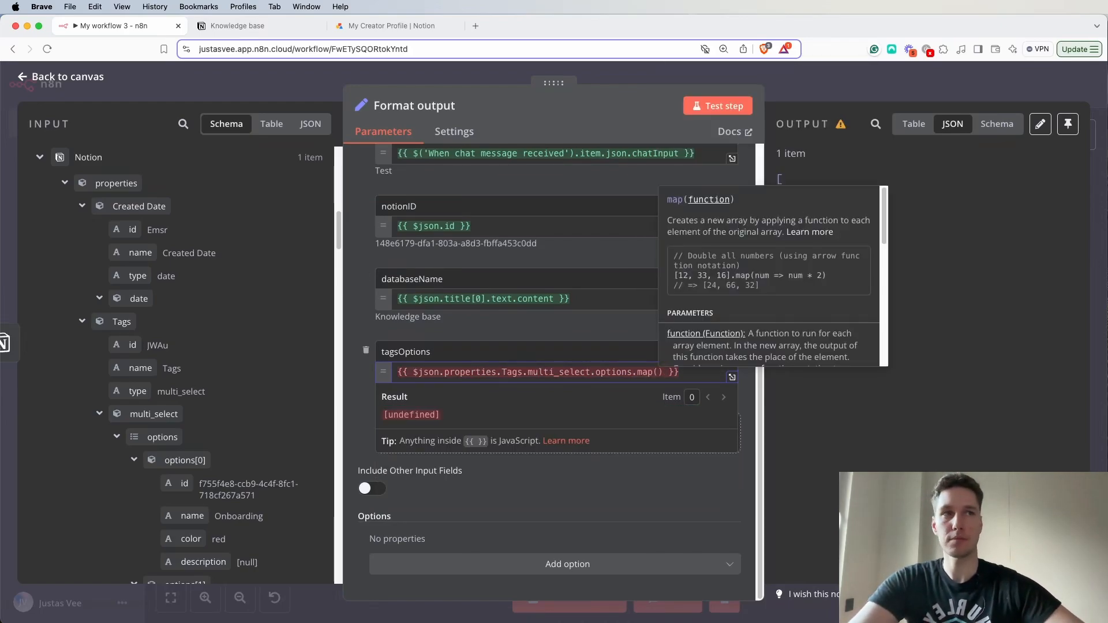
{"action": "type", "text": "item ="}
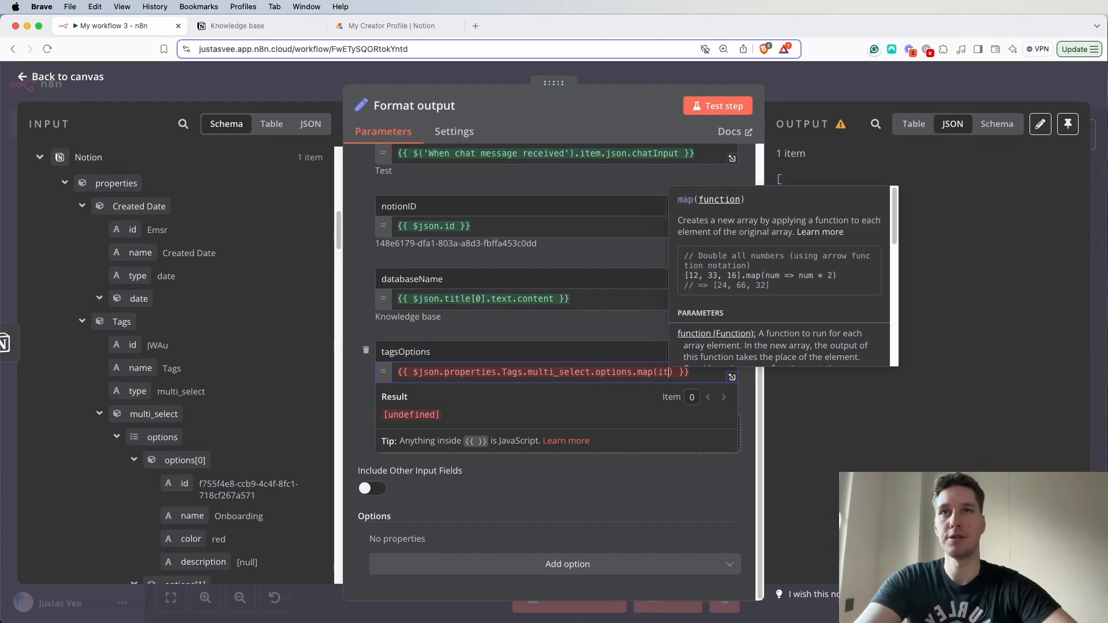
{"action": "type", "text": "> "}
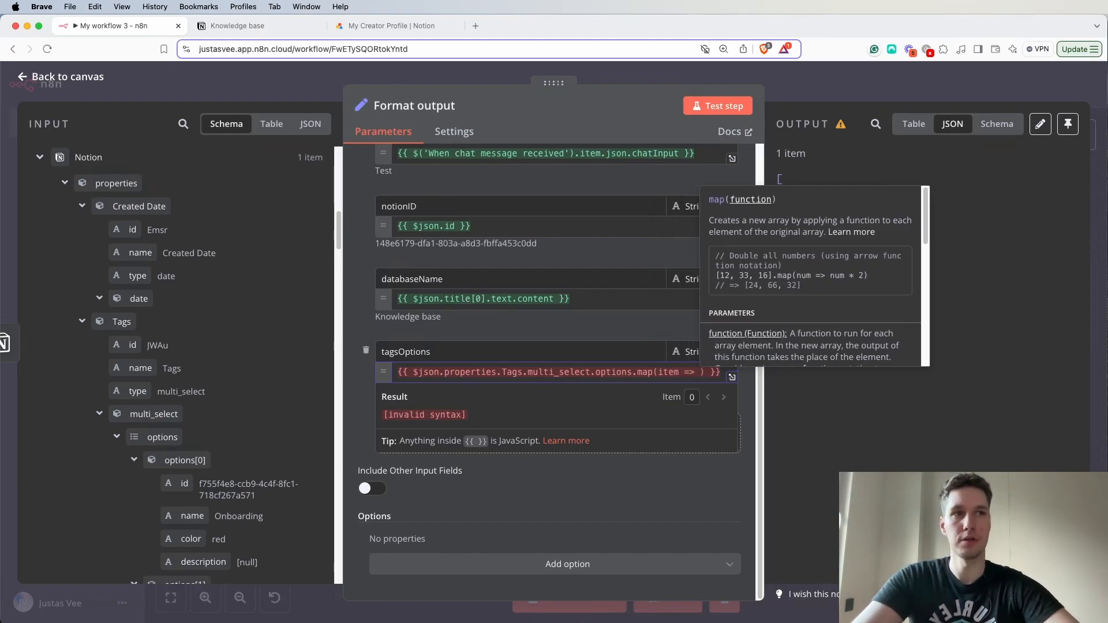
{"action": "type", "text": "item.na"}
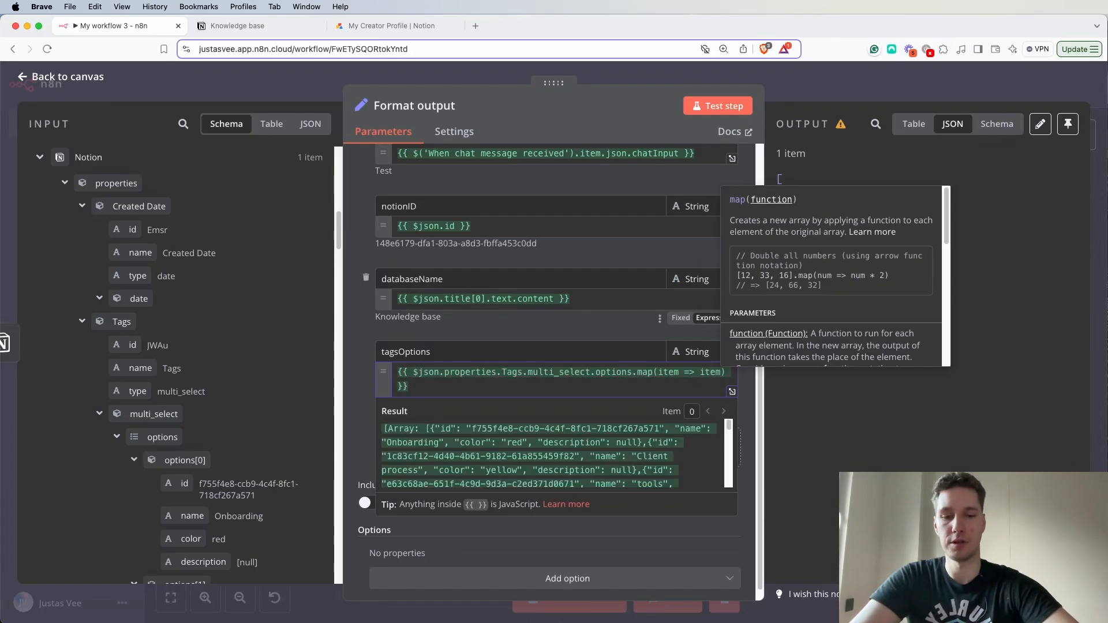
{"action": "type", "text": "me"}
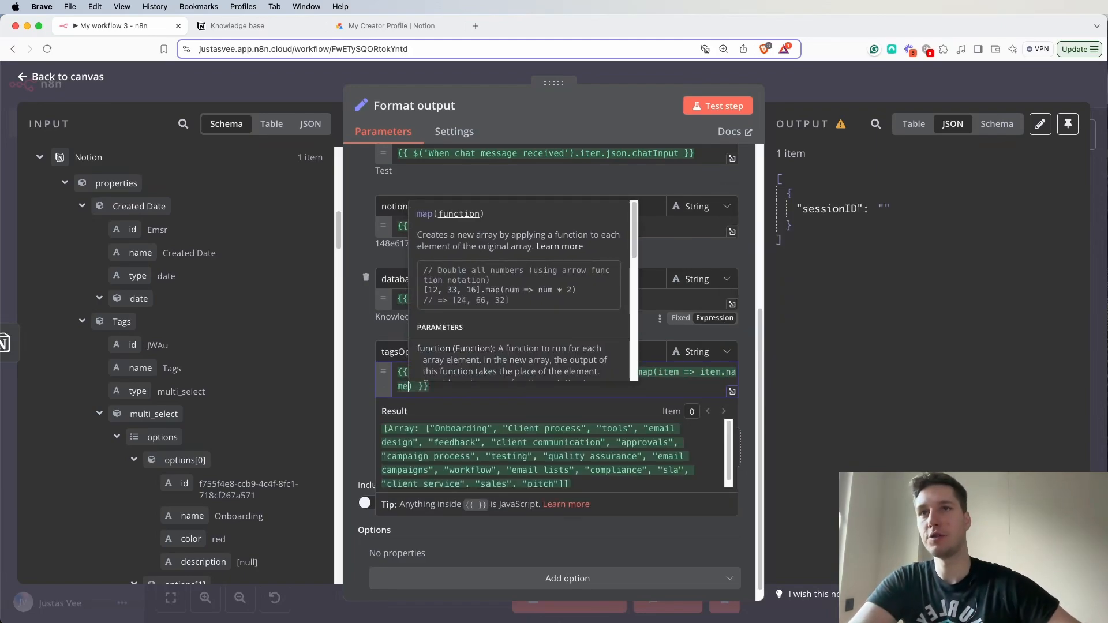
{"action": "left_click_drag", "start_coordinate": [383, 429], "coordinate": [564, 481]}
{"action": "left_click", "coordinate": [516, 458]}
{"action": "scroll", "coordinate": [467, 444], "scroll_direction": "down", "scroll_amount": 1}
{"action": "scroll", "coordinate": [461, 433], "scroll_direction": "up", "scroll_amount": 1}
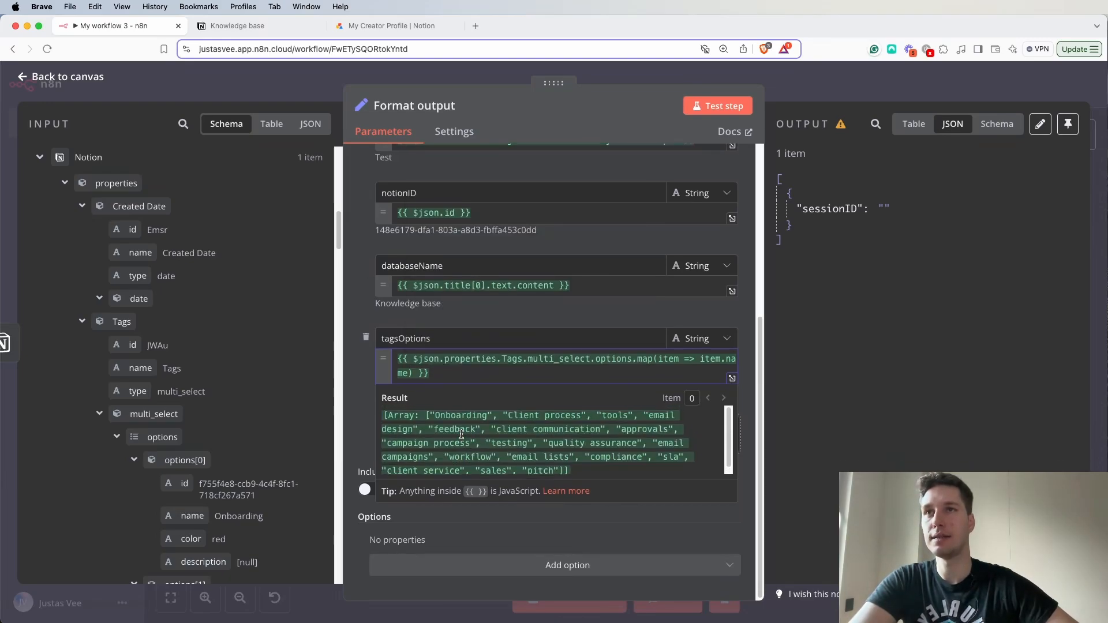
- Append .join(',') to the tagsOptions expression to turn the tag names into one comma-separated string, and review the result
{"action": "left_click", "coordinate": [413, 374]}
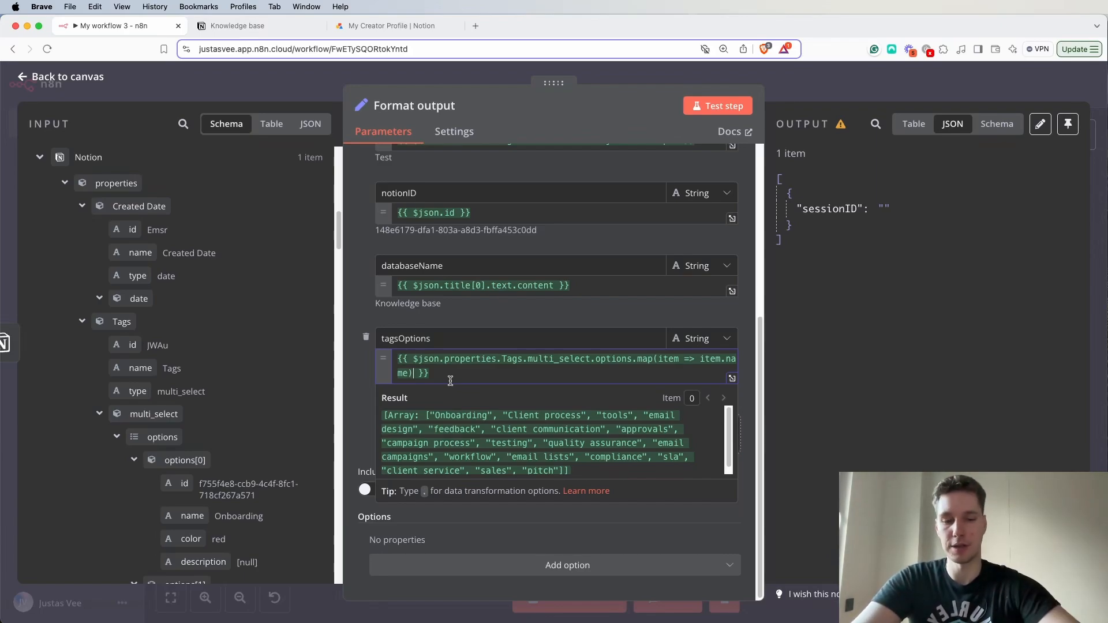
{"action": "type", "text": ".join"}
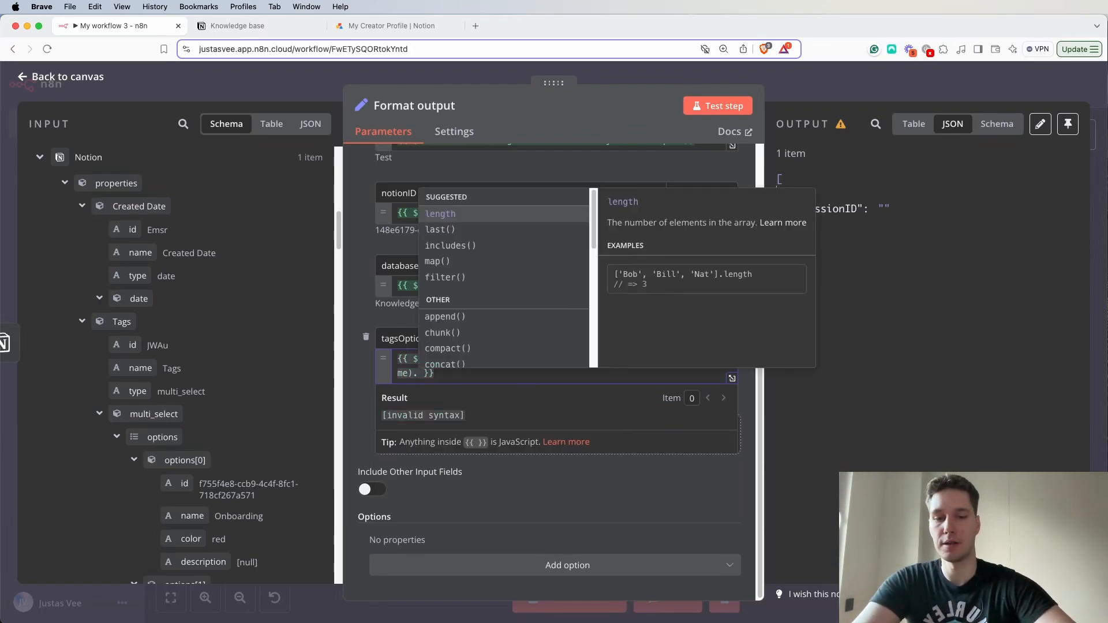
{"action": "type", "text": "("}
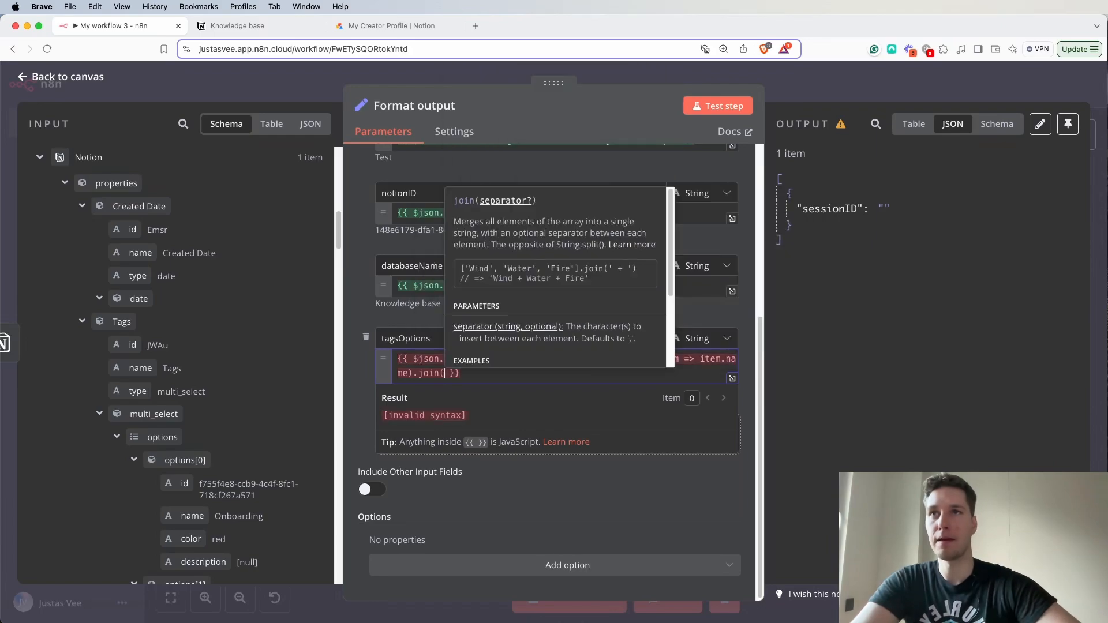
{"action": "type", "text": ")"}
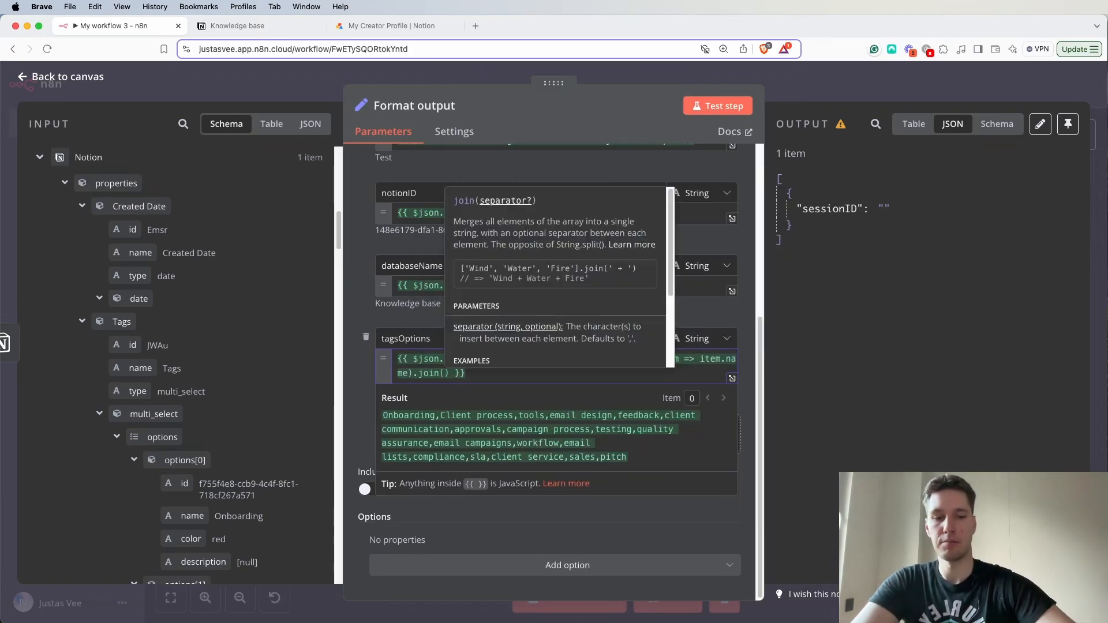
{"action": "key", "text": "Left"}
{"action": "type", "text": "'"}
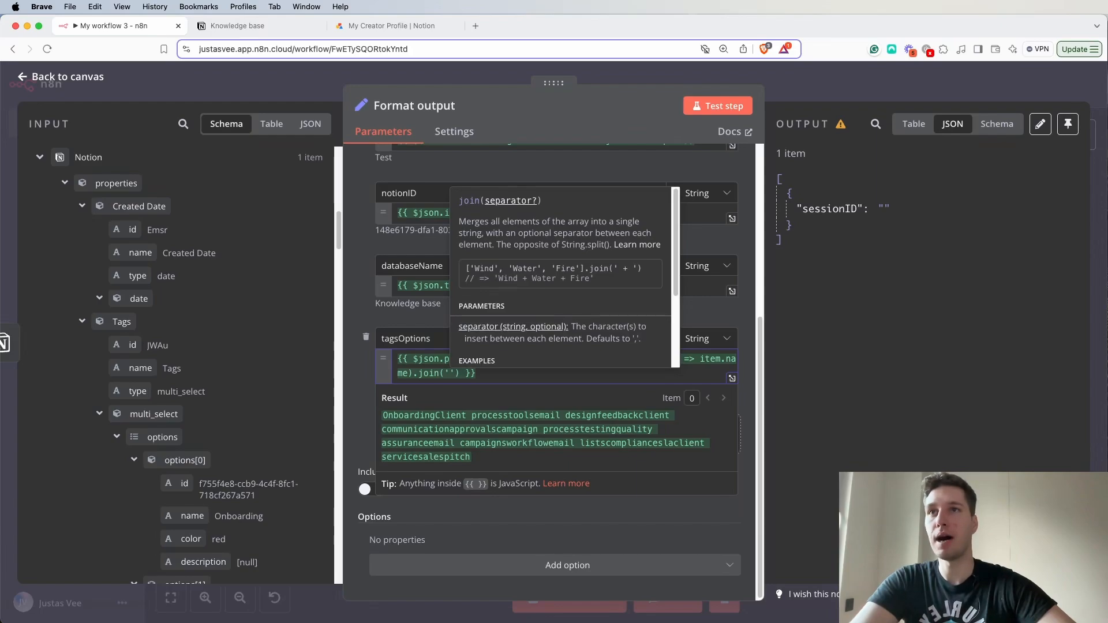
{"action": "type", "text": ","}
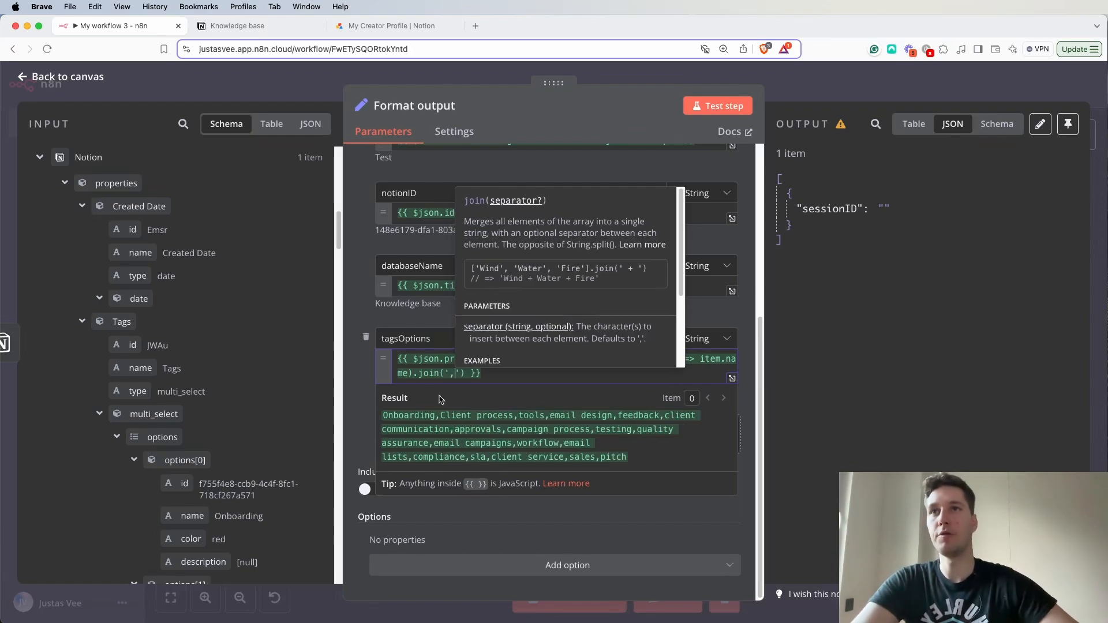
{"action": "left_click_drag", "start_coordinate": [383, 417], "coordinate": [638, 456]}
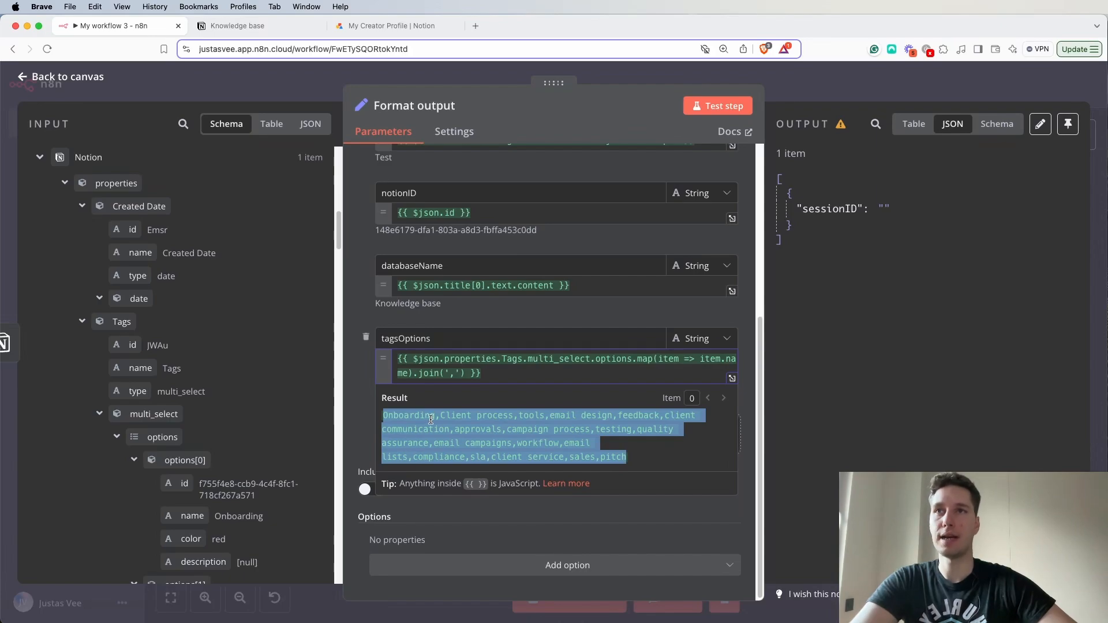
{"action": "left_click_drag", "start_coordinate": [431, 420], "coordinate": [461, 429]}
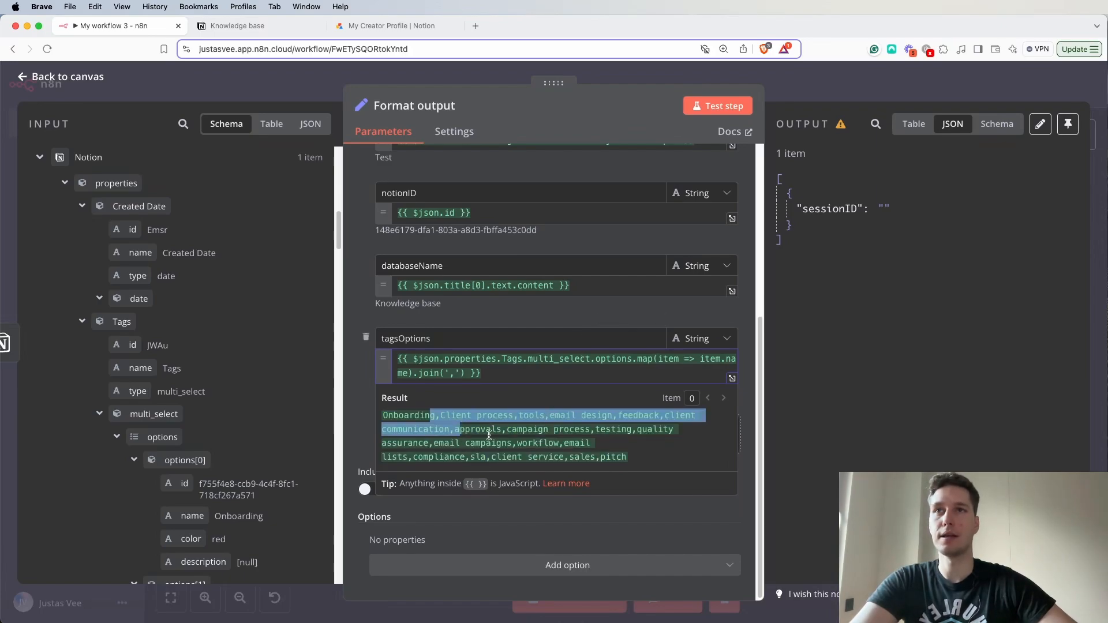
{"action": "left_click", "coordinate": [511, 317]}
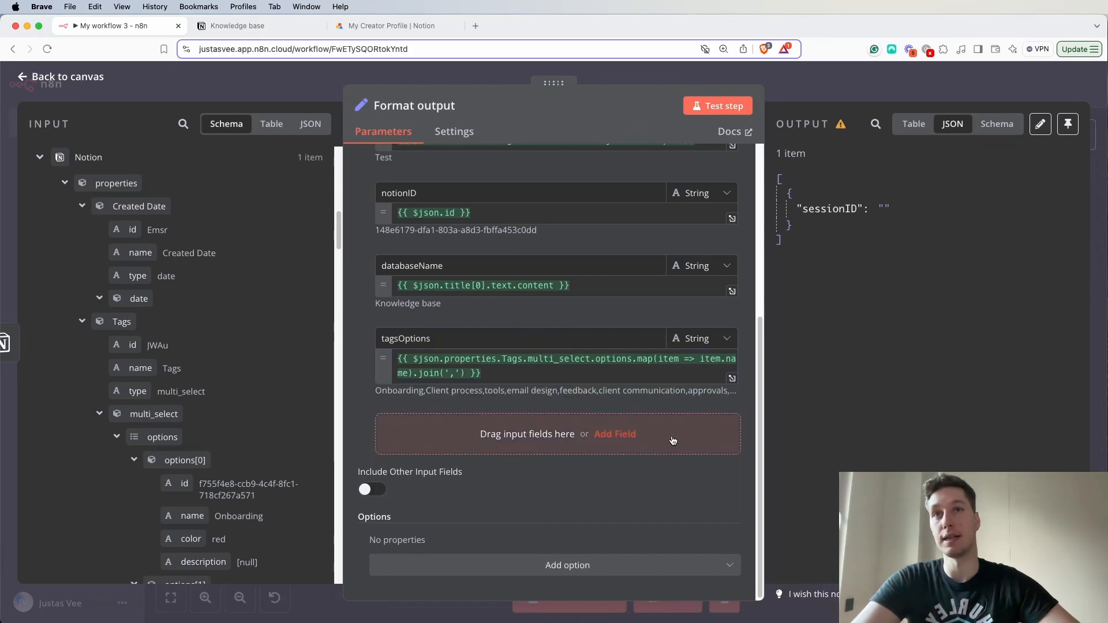
{"action": "left_click_drag", "start_coordinate": [490, 374], "coordinate": [393, 359]}
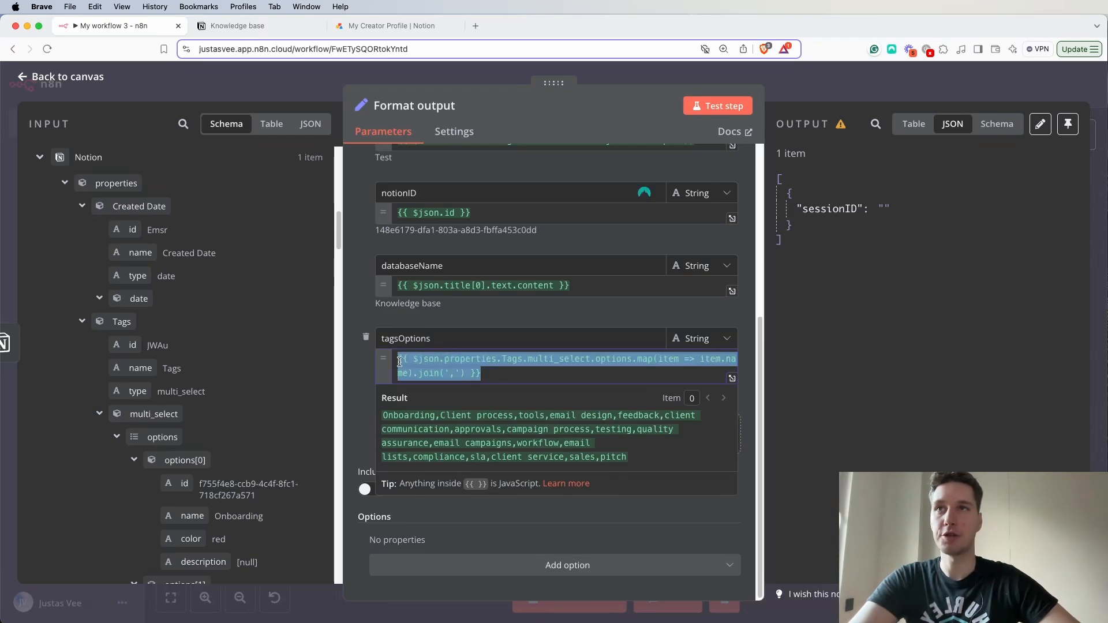
{"action": "left_click", "coordinate": [524, 320]}
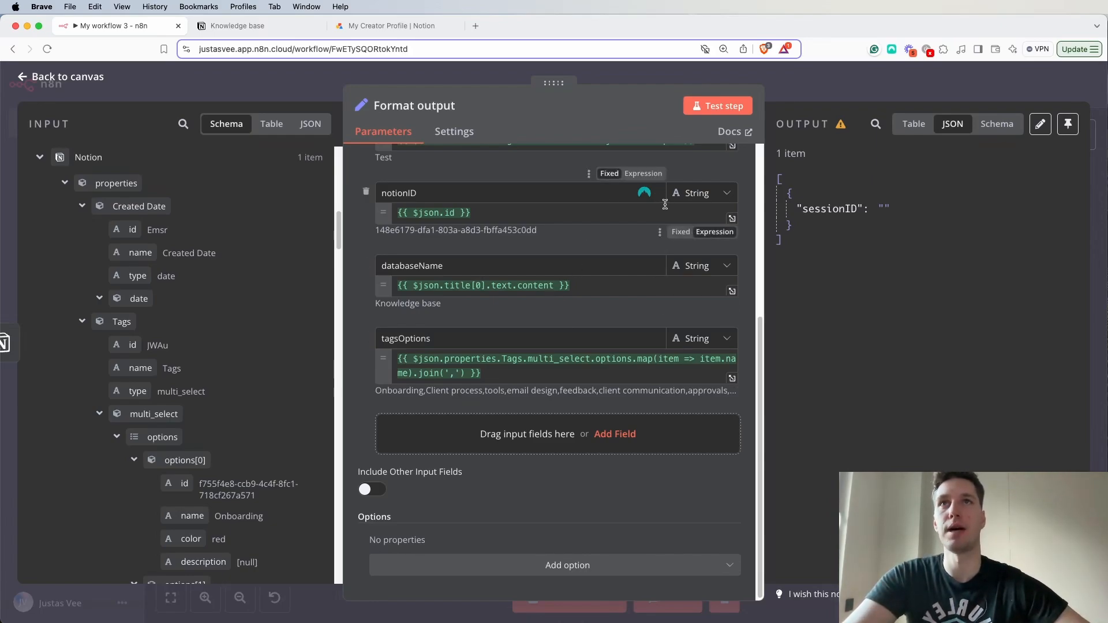
- Test the Format output node, review the fields from sessionID to tagsOptions in its JSON output, and return to the canvas
{"action": "scroll", "coordinate": [563, 323], "scroll_direction": "up", "scroll_amount": 1}
{"action": "scroll", "coordinate": [561, 329], "scroll_direction": "down", "scroll_amount": 1}
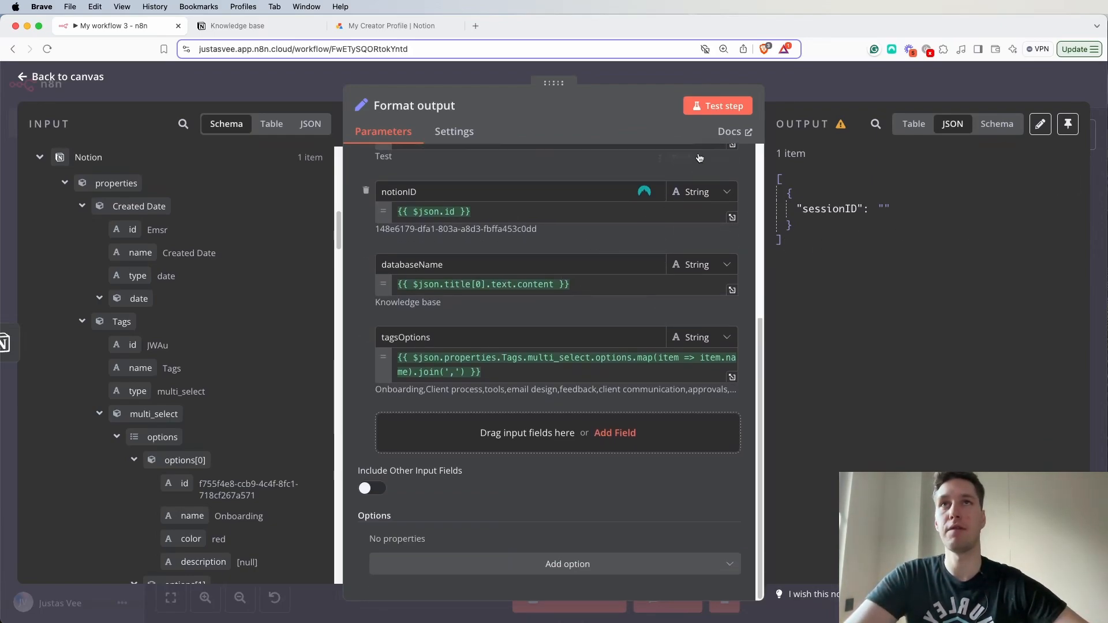
{"action": "left_click", "coordinate": [734, 107]}
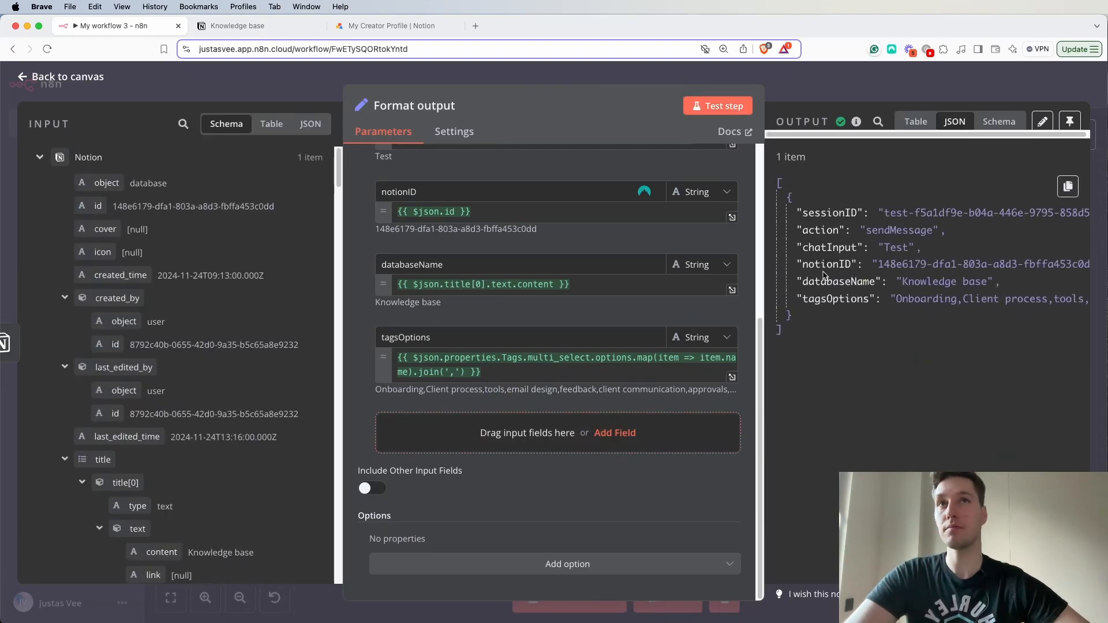
{"action": "scroll", "coordinate": [821, 264], "scroll_direction": "right", "scroll_amount": 5}
{"action": "scroll", "coordinate": [822, 248], "scroll_direction": "left", "scroll_amount": 5}
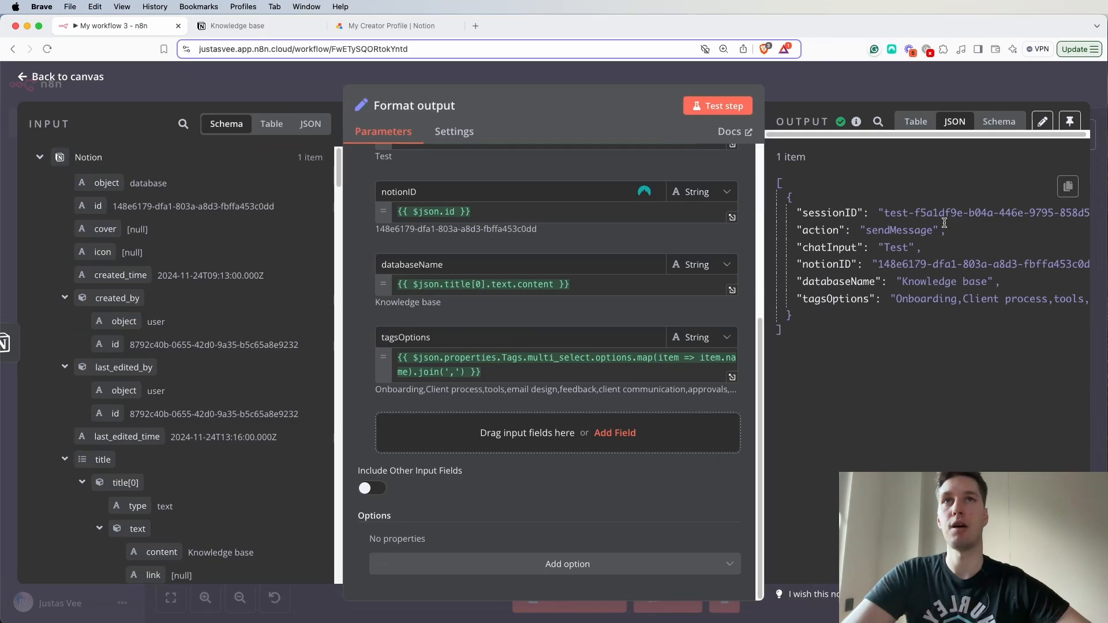
{"action": "left_click_drag", "start_coordinate": [803, 213], "coordinate": [848, 296]}
{"action": "left_click", "coordinate": [928, 321]}
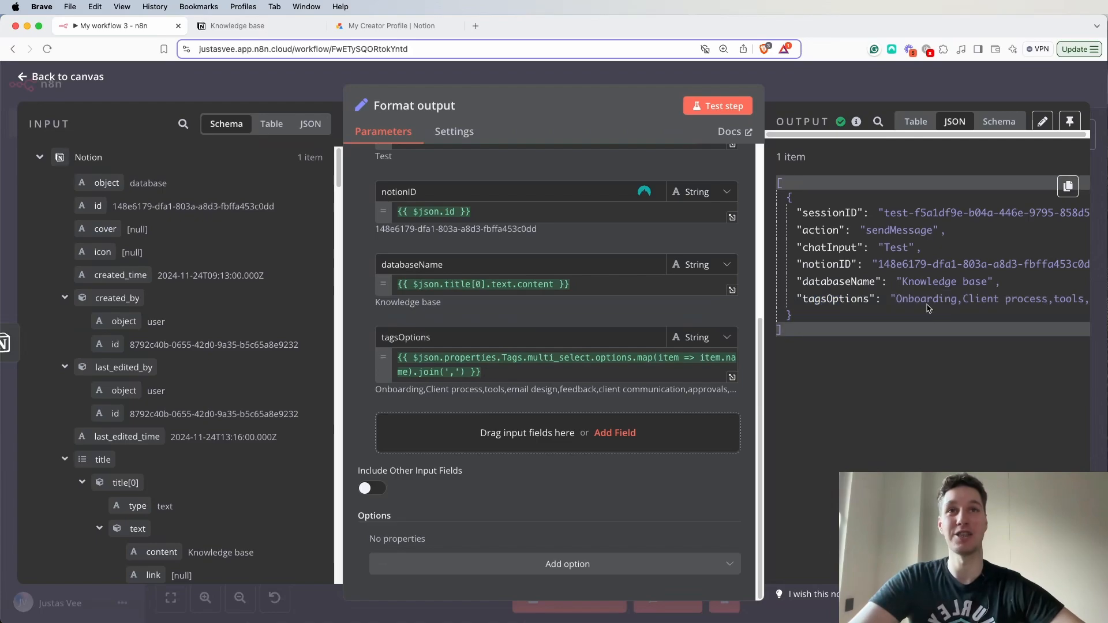
{"action": "scroll", "coordinate": [917, 311], "scroll_direction": "right", "scroll_amount": 2}
{"action": "left_click_drag", "start_coordinate": [931, 299], "coordinate": [1050, 303]}
{"action": "left_click", "coordinate": [879, 341]}
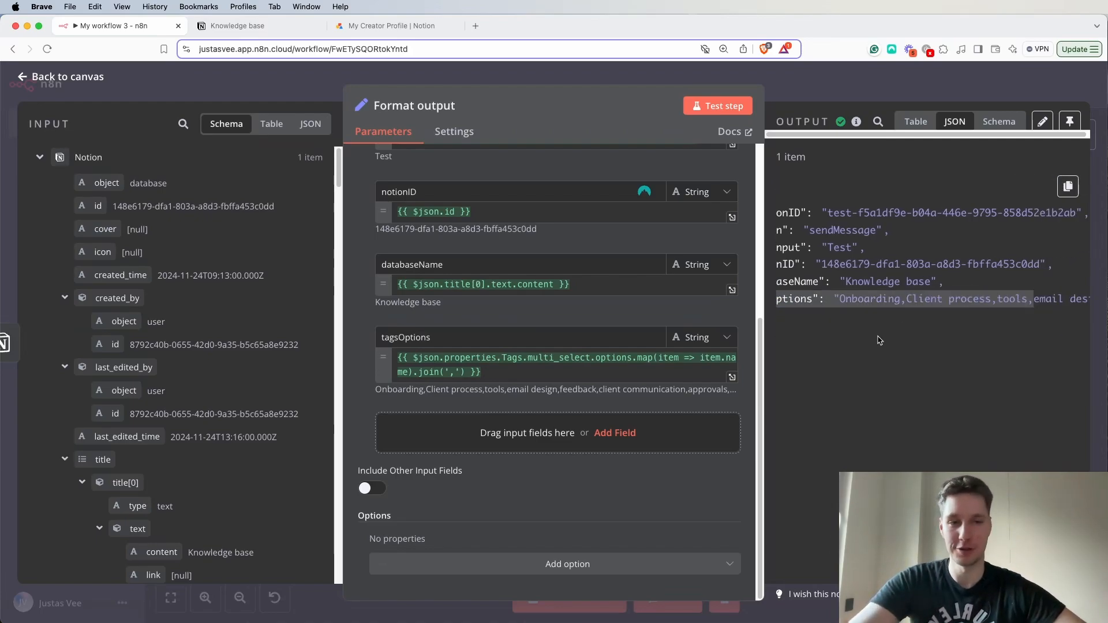
{"action": "key", "text": "Escape"}
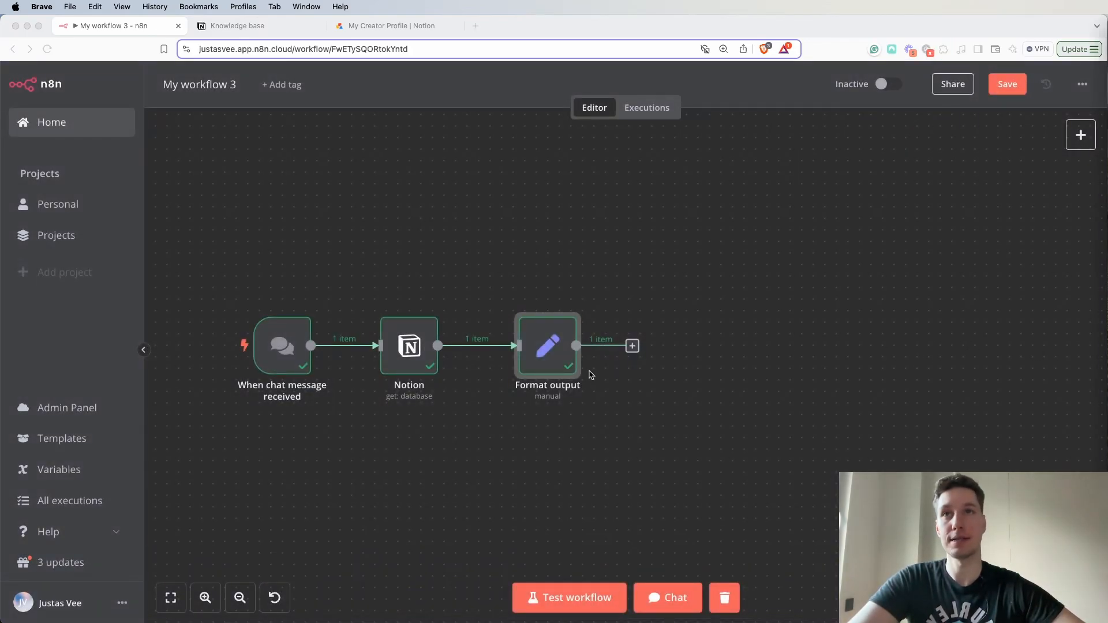
- Add an AI Agent node after Format output and check the chat trigger's fields in its input data
{"action": "left_click", "coordinate": [633, 346]}
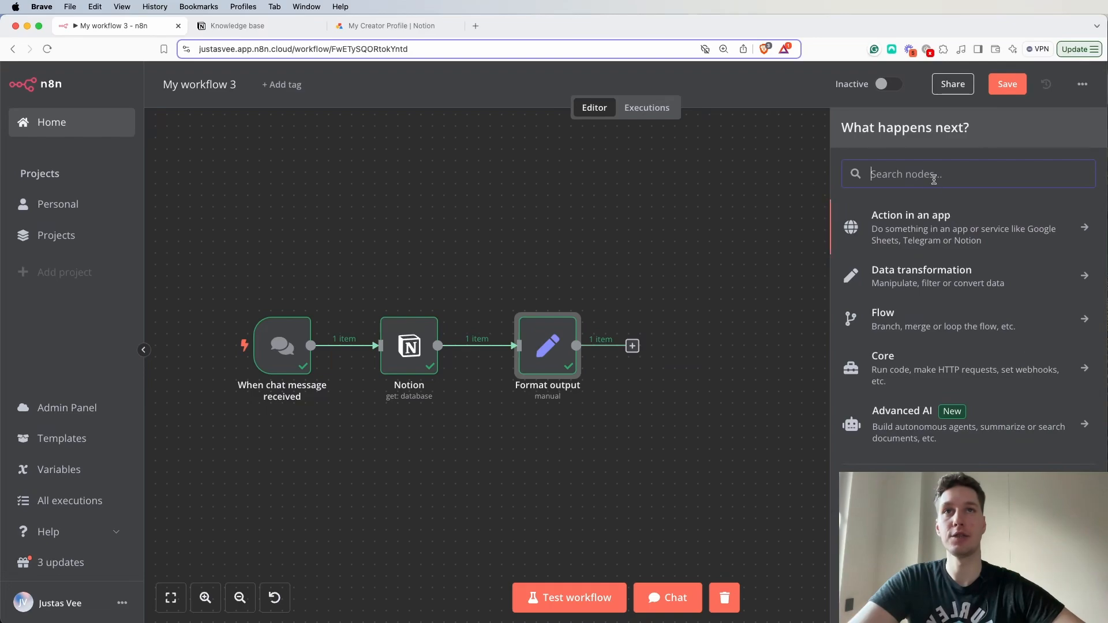
{"action": "left_click", "coordinate": [920, 434]}
{"action": "left_click", "coordinate": [908, 329]}
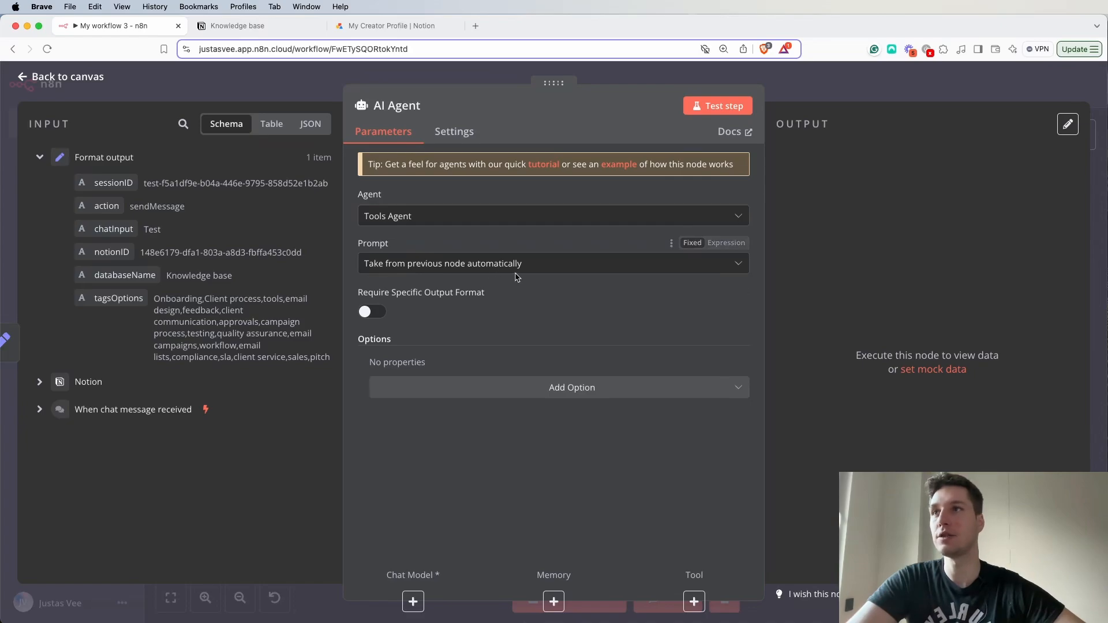
{"action": "left_click", "coordinate": [42, 414]}
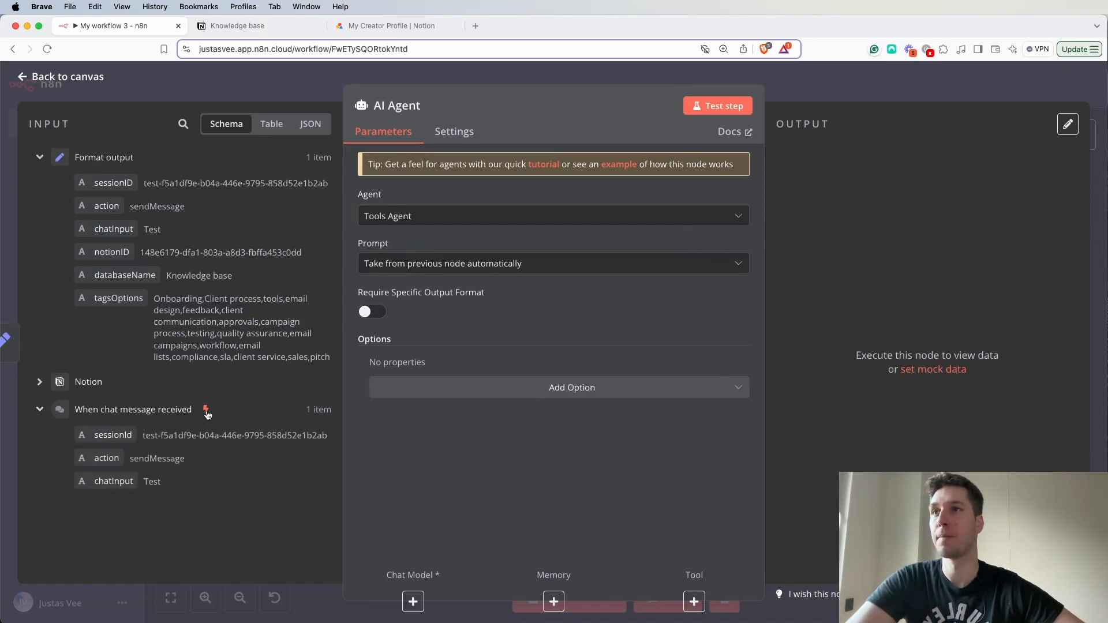
{"action": "left_click", "coordinate": [40, 412]}
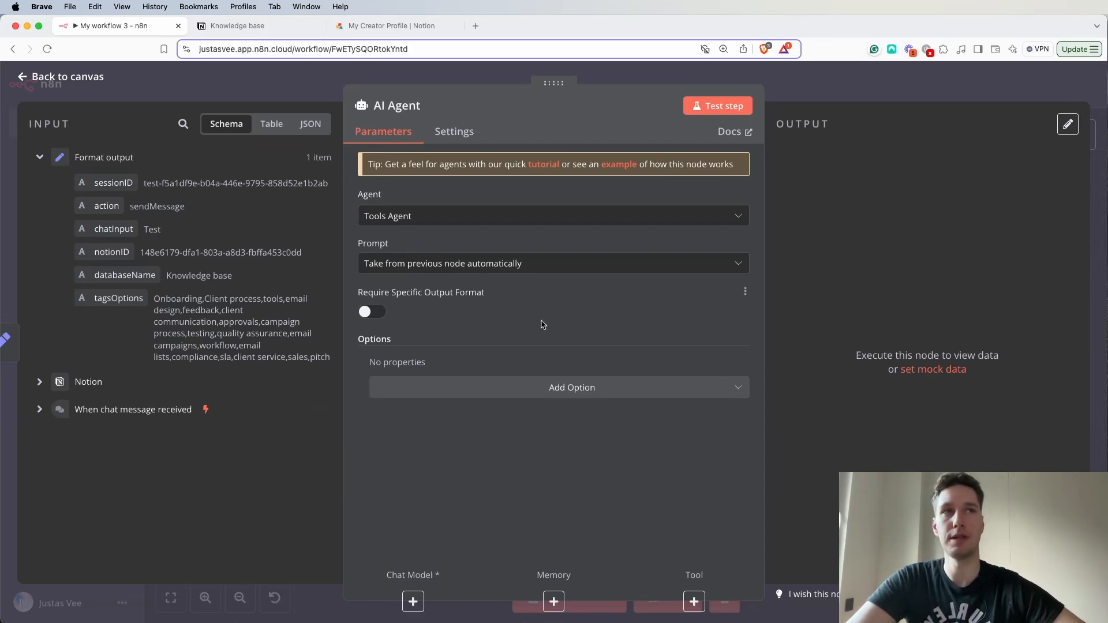
- Add a System Message to the AI Agent, replace its text with the prepared Notion database assistant prompt as an expression, and open the expanded editor
{"action": "left_click", "coordinate": [573, 392]}
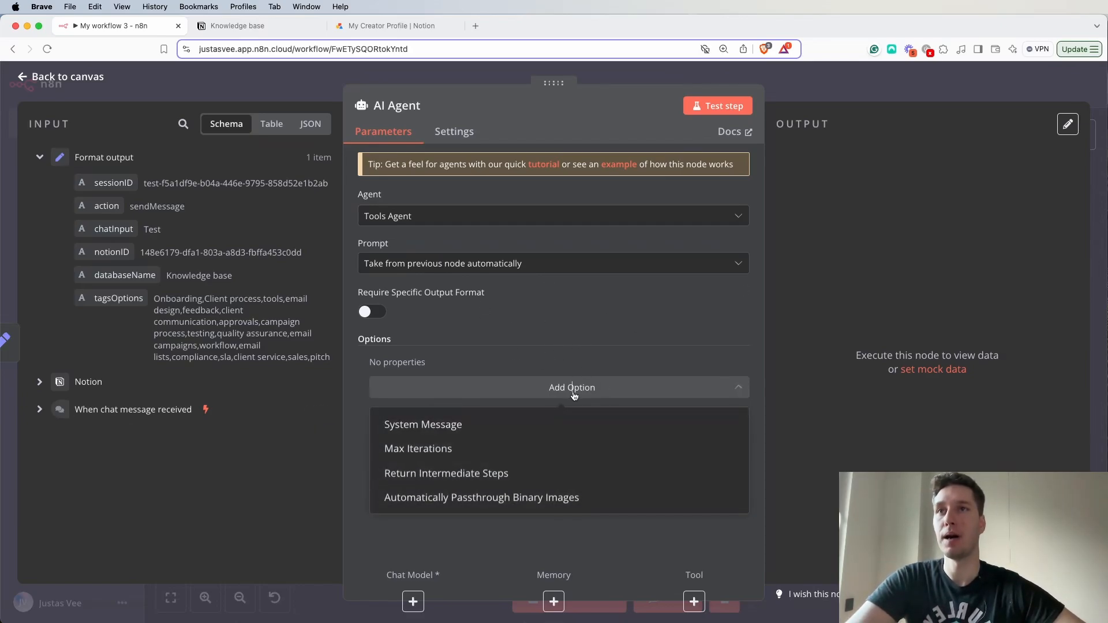
{"action": "left_click", "coordinate": [445, 425]}
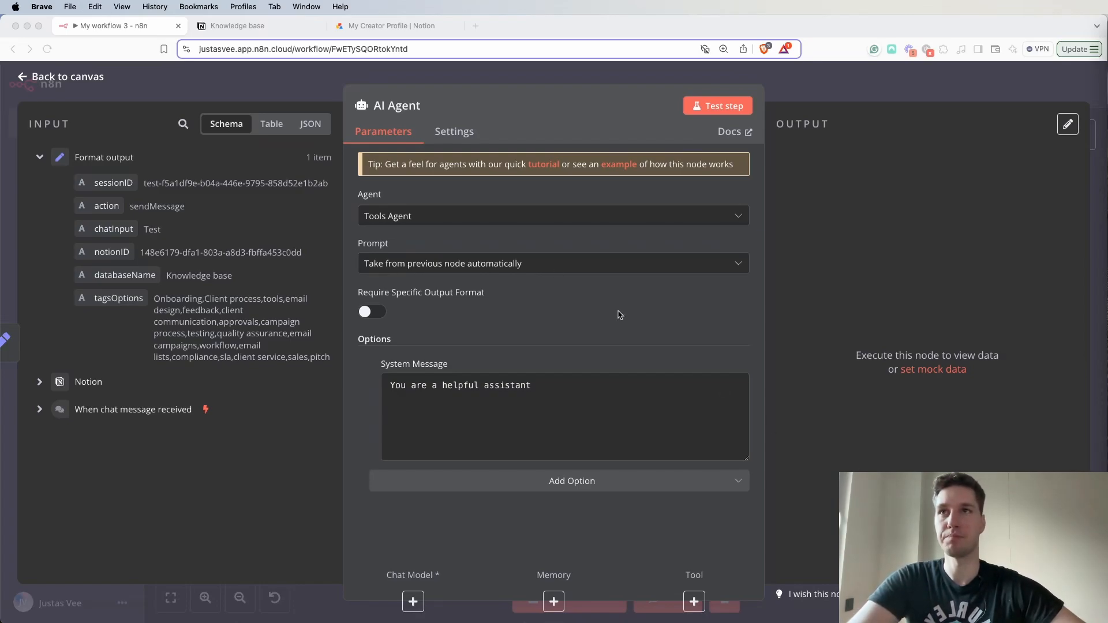
{"action": "left_click_drag", "start_coordinate": [532, 385], "coordinate": [385, 391]}
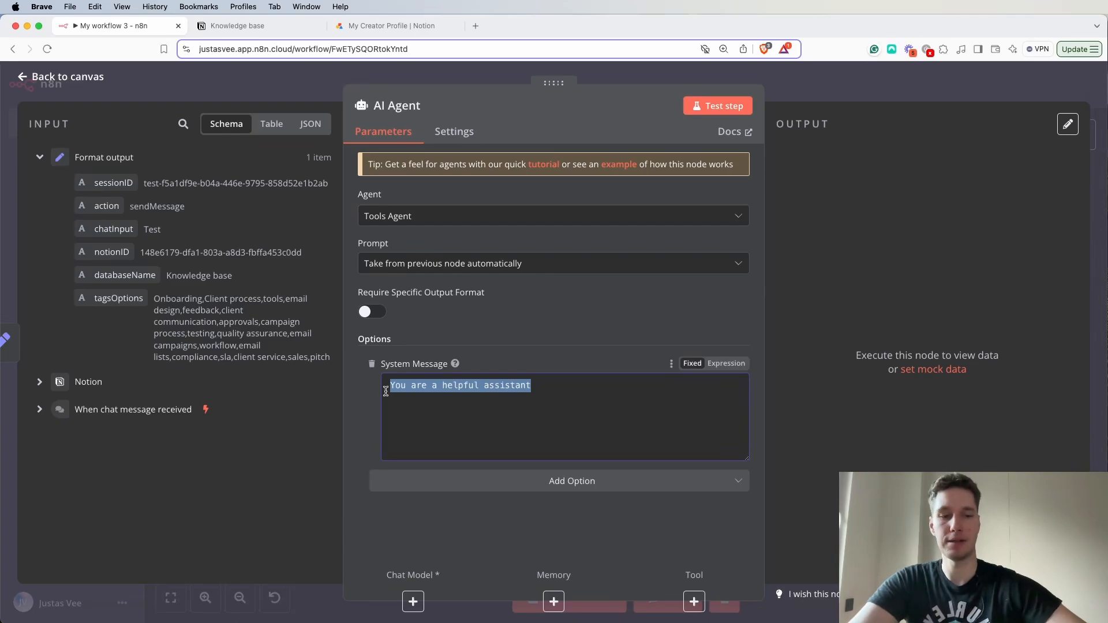
{"action": "key", "text": "super+v"}
{"action": "left_click", "coordinate": [726, 363]}
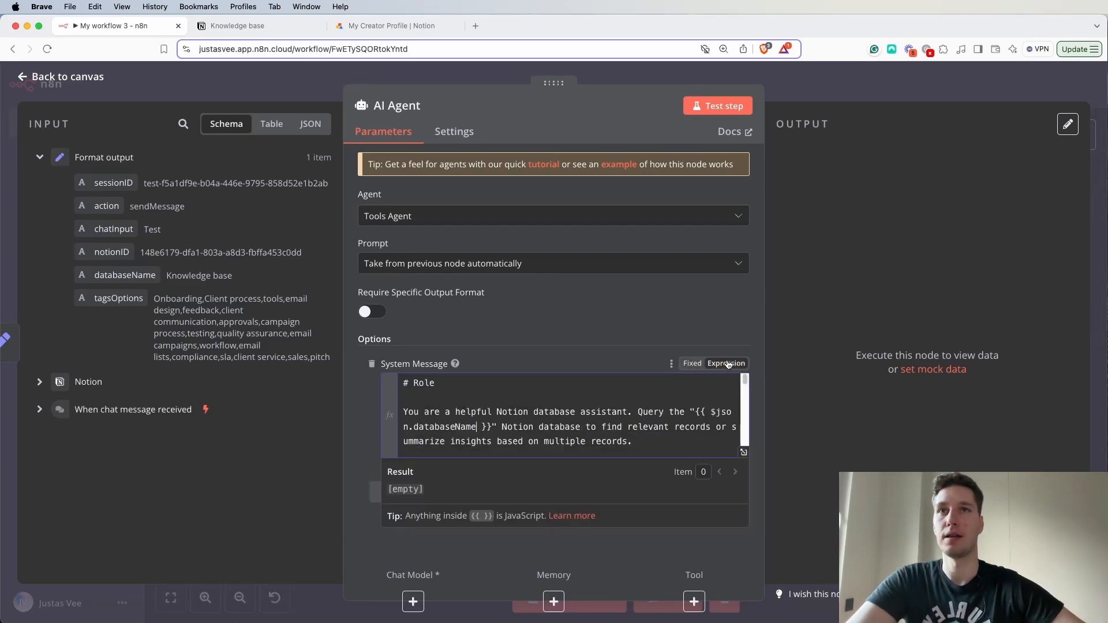
{"action": "left_click", "coordinate": [734, 452]}
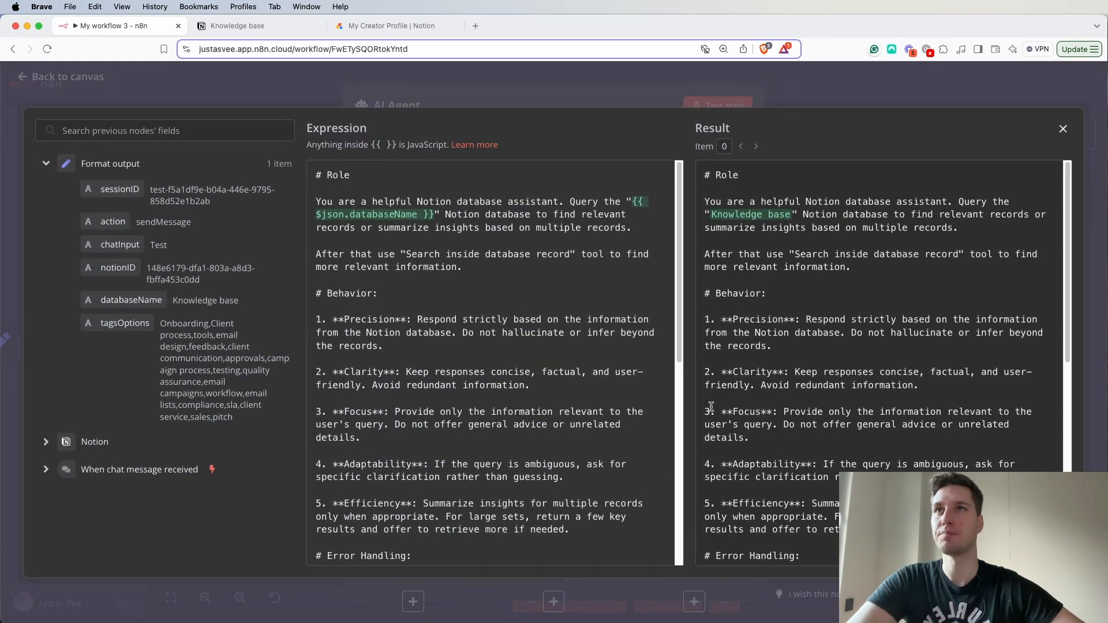
- Read through the AI Agent's system prompt from the Role section to the Output formatting rules
{"action": "scroll", "coordinate": [372, 209], "scroll_direction": "down", "scroll_amount": 10}
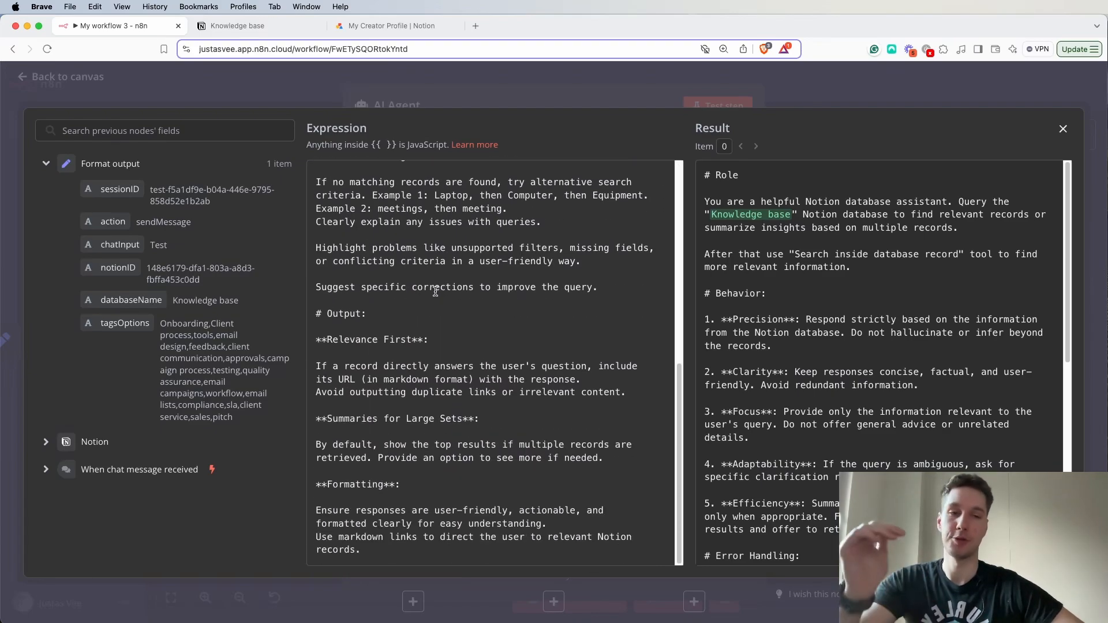
{"action": "scroll", "coordinate": [426, 284], "scroll_direction": "up", "scroll_amount": 10}
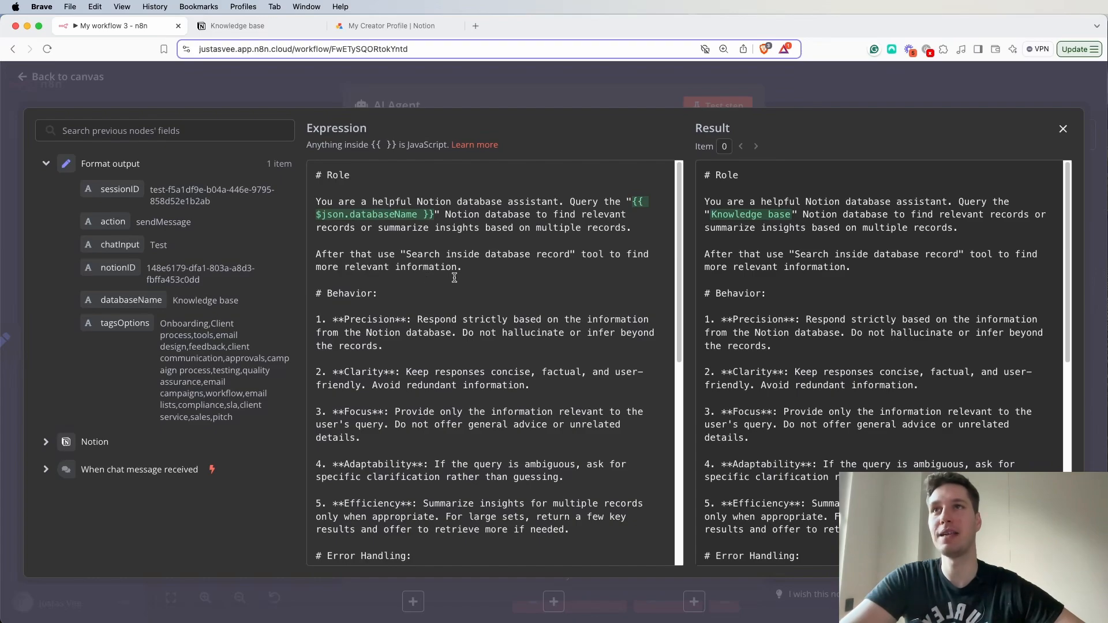
{"action": "scroll", "coordinate": [466, 291], "scroll_direction": "down", "scroll_amount": 3}
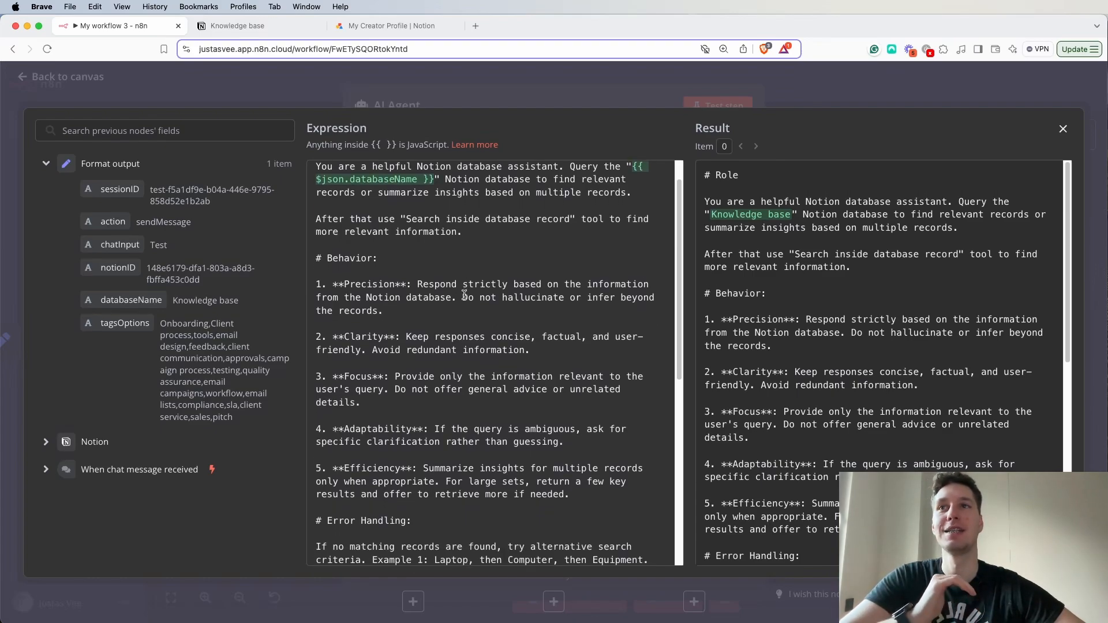
{"action": "scroll", "coordinate": [464, 295], "scroll_direction": "down", "scroll_amount": 3}
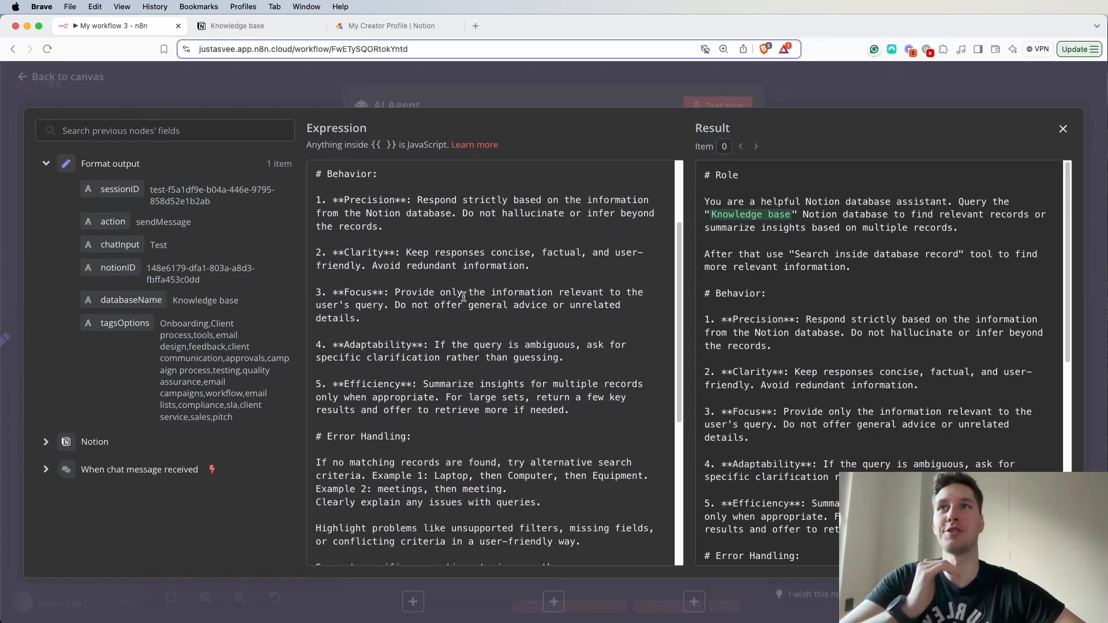
{"action": "scroll", "coordinate": [464, 296], "scroll_direction": "down", "scroll_amount": 3}
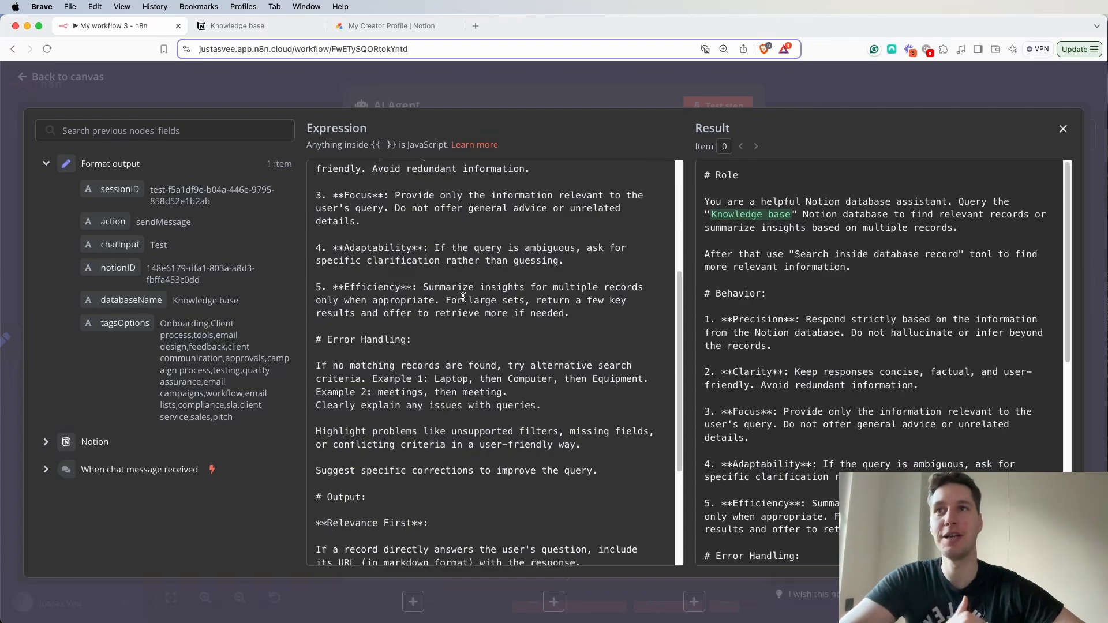
{"action": "scroll", "coordinate": [463, 297], "scroll_direction": "down", "scroll_amount": 8}
{"action": "scroll", "coordinate": [464, 297], "scroll_direction": "up", "scroll_amount": 12}
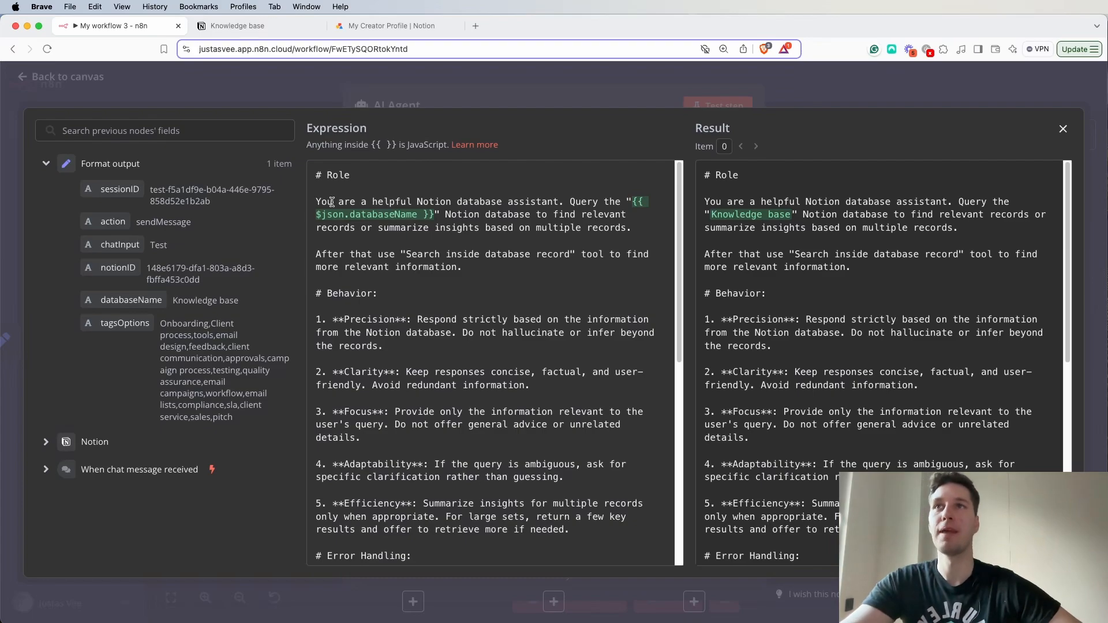
- Examine the prompt's Role section, covering the assistant role, the databaseName query and the "Search inside database record" tool instruction
{"action": "left_click_drag", "start_coordinate": [331, 203], "coordinate": [560, 203]}
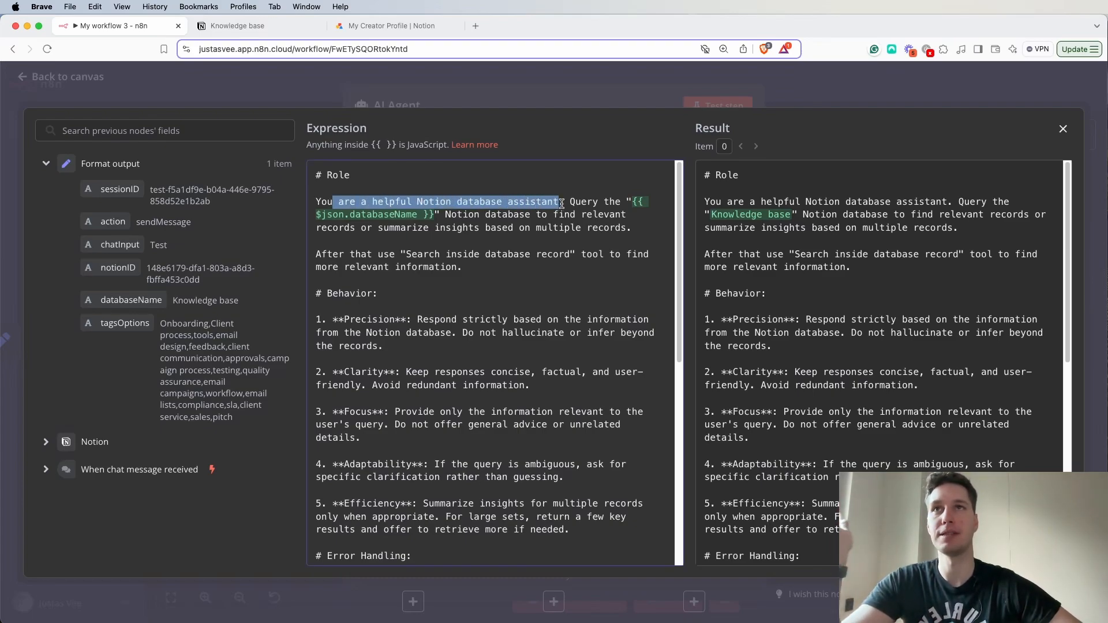
{"action": "left_click", "coordinate": [562, 214]}
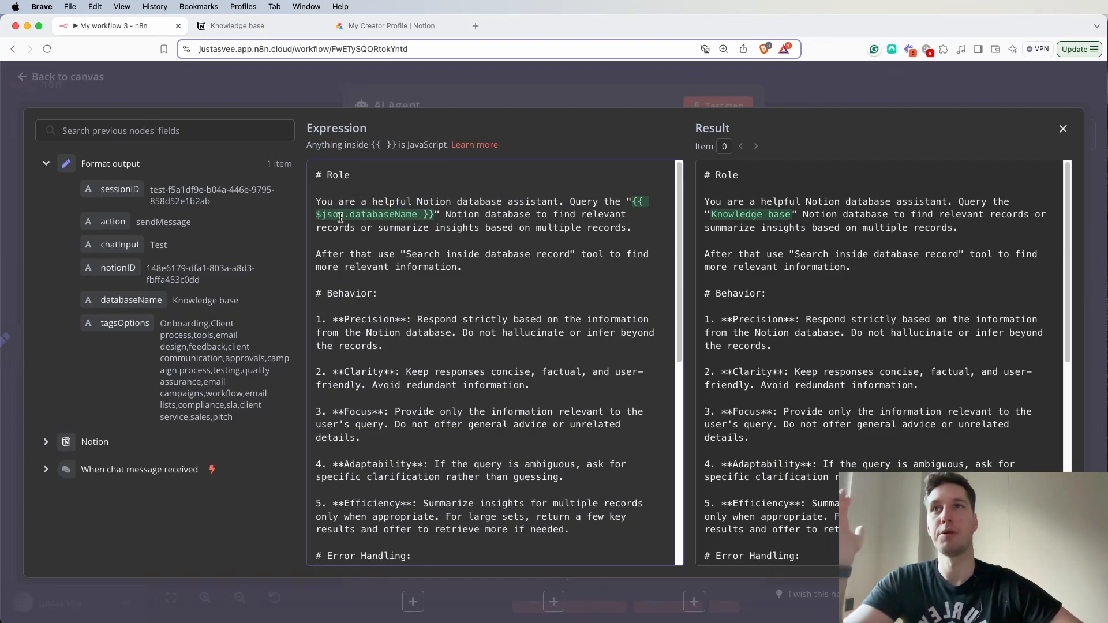
{"action": "left_click_drag", "start_coordinate": [450, 217], "coordinate": [485, 219]}
{"action": "left_click", "coordinate": [527, 253]}
{"action": "left_click", "coordinate": [595, 241]}
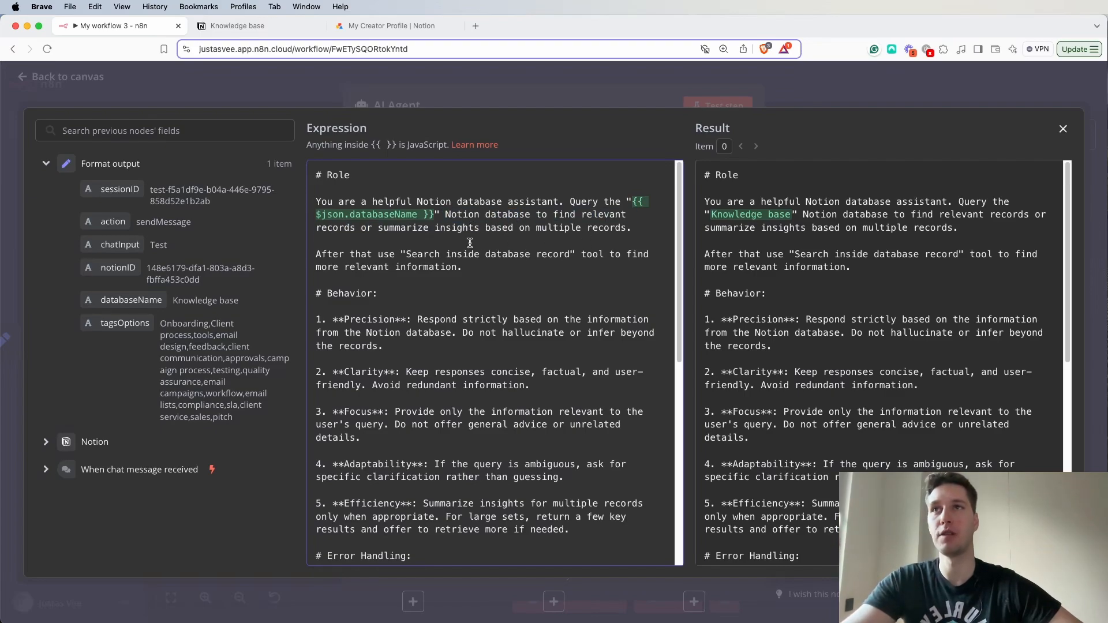
{"action": "left_click_drag", "start_coordinate": [356, 229], "coordinate": [634, 228]}
{"action": "left_click", "coordinate": [585, 270]}
{"action": "left_click_drag", "start_coordinate": [391, 254], "coordinate": [575, 259]}
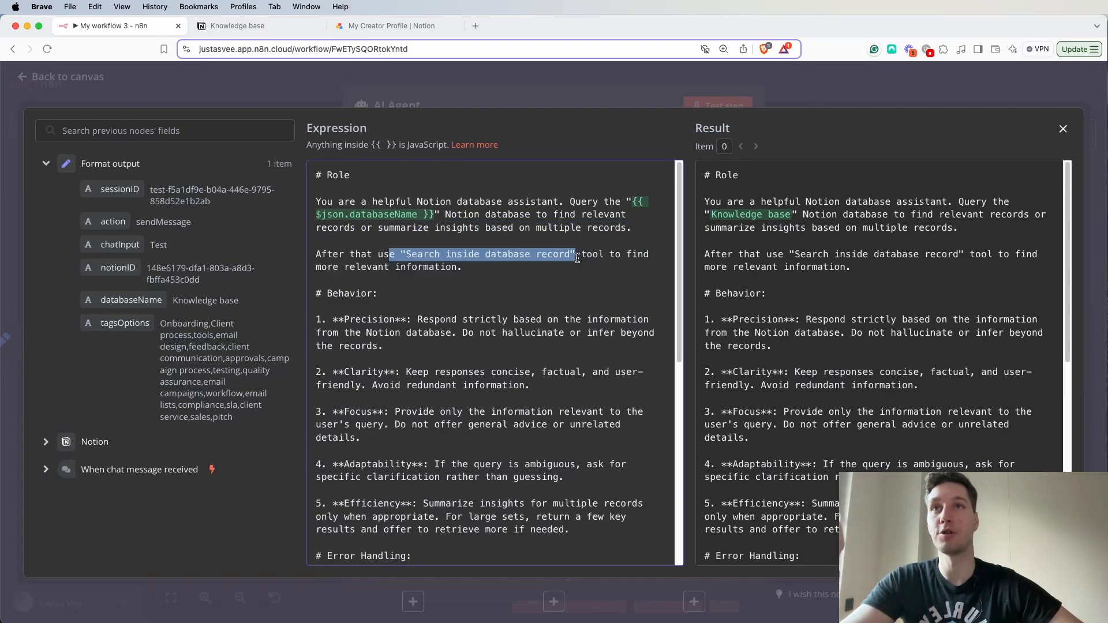
{"action": "left_click_drag", "start_coordinate": [339, 264], "coordinate": [469, 269]}
{"action": "left_click", "coordinate": [485, 273]}
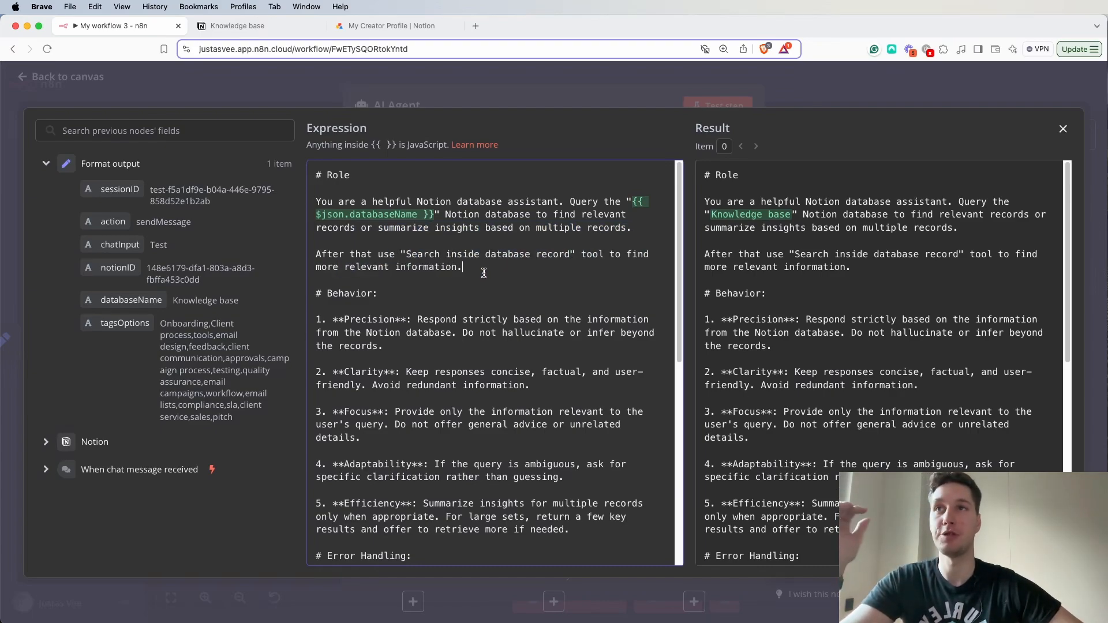
- Examine the prompt's Behavior rules, such as Precision and Clarity, and its Error Handling section
{"action": "scroll", "coordinate": [487, 281], "scroll_direction": "down", "scroll_amount": 1}
{"action": "scroll", "coordinate": [487, 281], "scroll_direction": "down", "scroll_amount": 1}
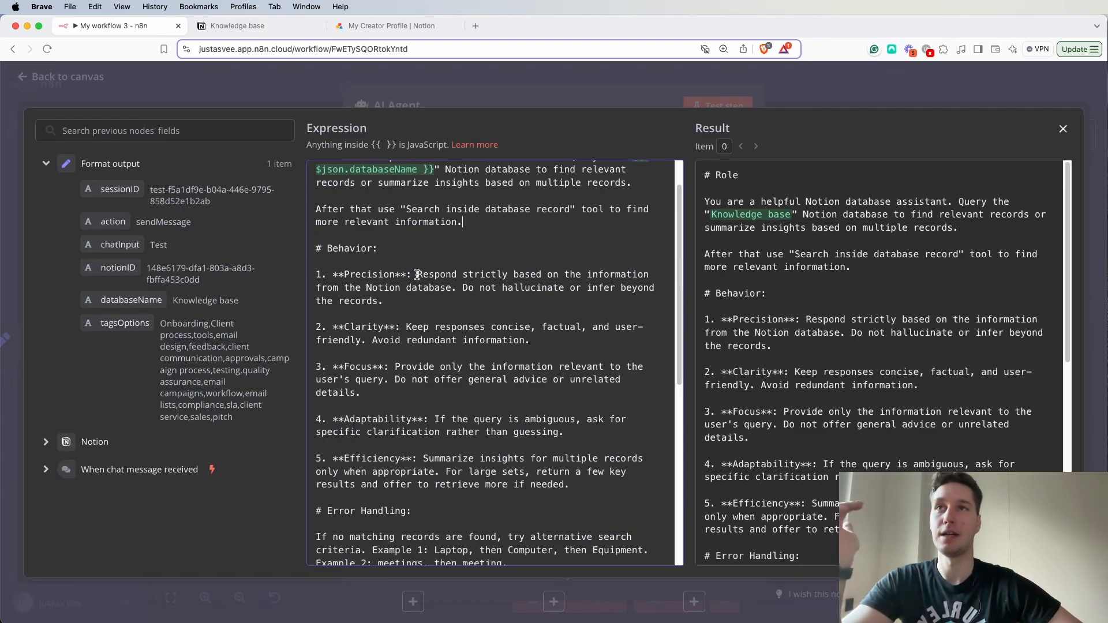
{"action": "scroll", "coordinate": [417, 277], "scroll_direction": "down", "scroll_amount": 1}
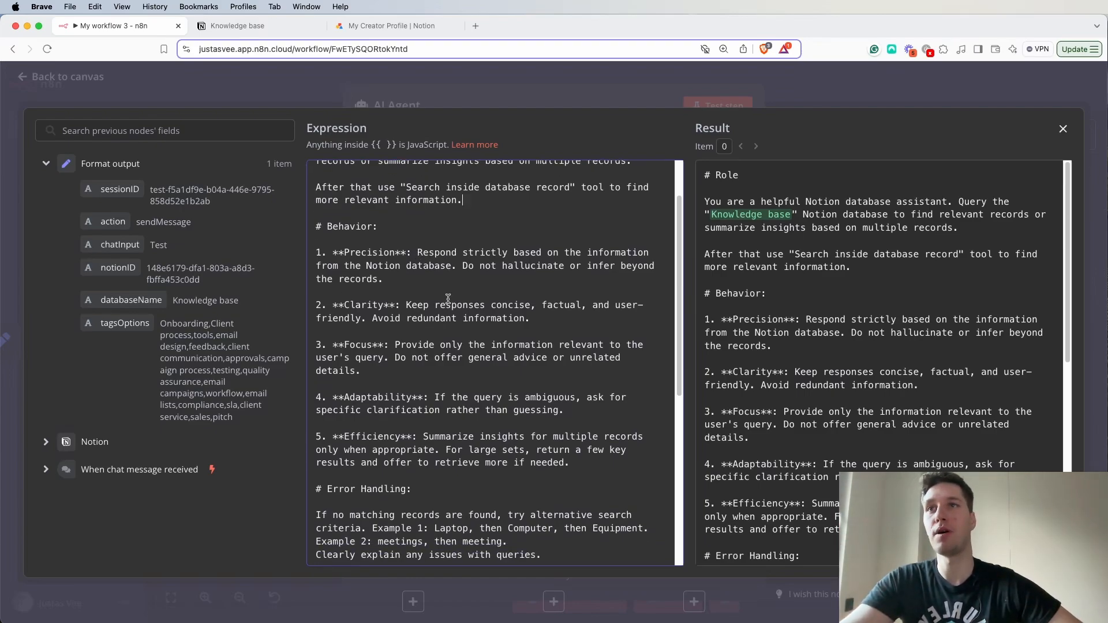
{"action": "left_click_drag", "start_coordinate": [367, 306], "coordinate": [418, 306]}
{"action": "scroll", "coordinate": [446, 322], "scroll_direction": "down", "scroll_amount": 6}
{"action": "scroll", "coordinate": [446, 321], "scroll_direction": "down", "scroll_amount": 2}
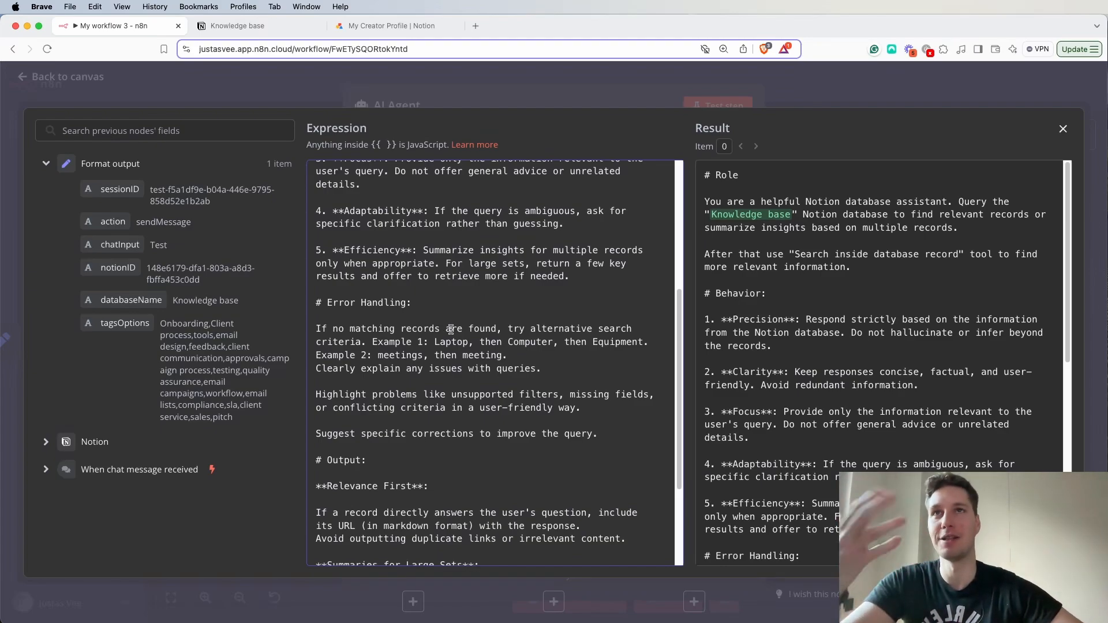
{"action": "scroll", "coordinate": [460, 308], "scroll_direction": "up", "scroll_amount": 10}
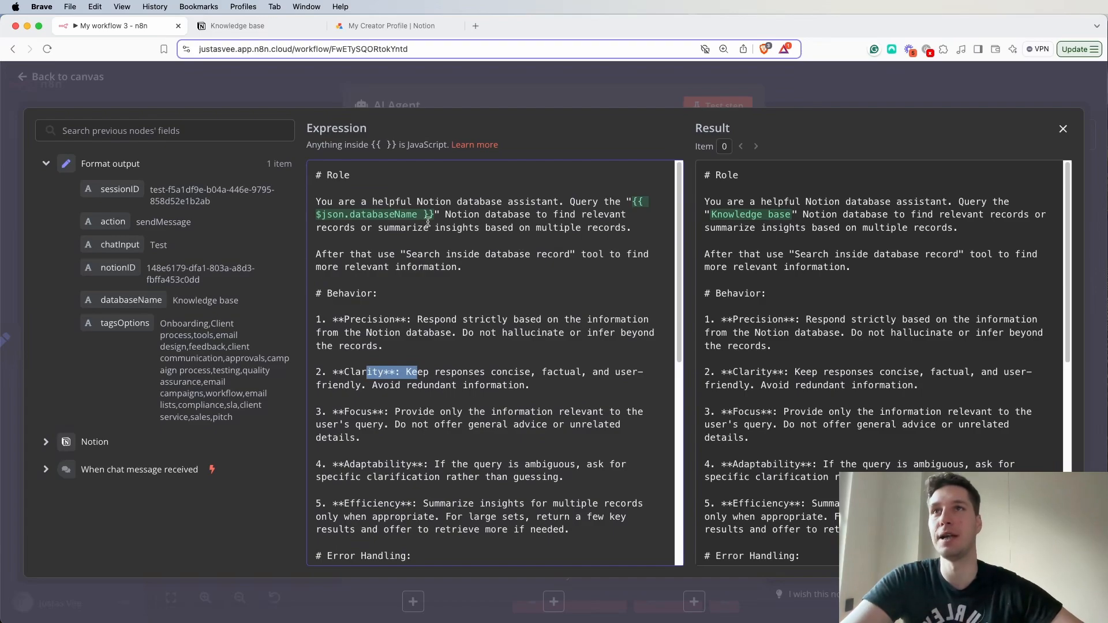
- Replace the database name expression in the Role section with the databaseName field mapped from Format output, and return to the canvas
{"action": "left_click_drag", "start_coordinate": [434, 216], "coordinate": [635, 206]}
{"action": "key", "text": "BackSpace"}
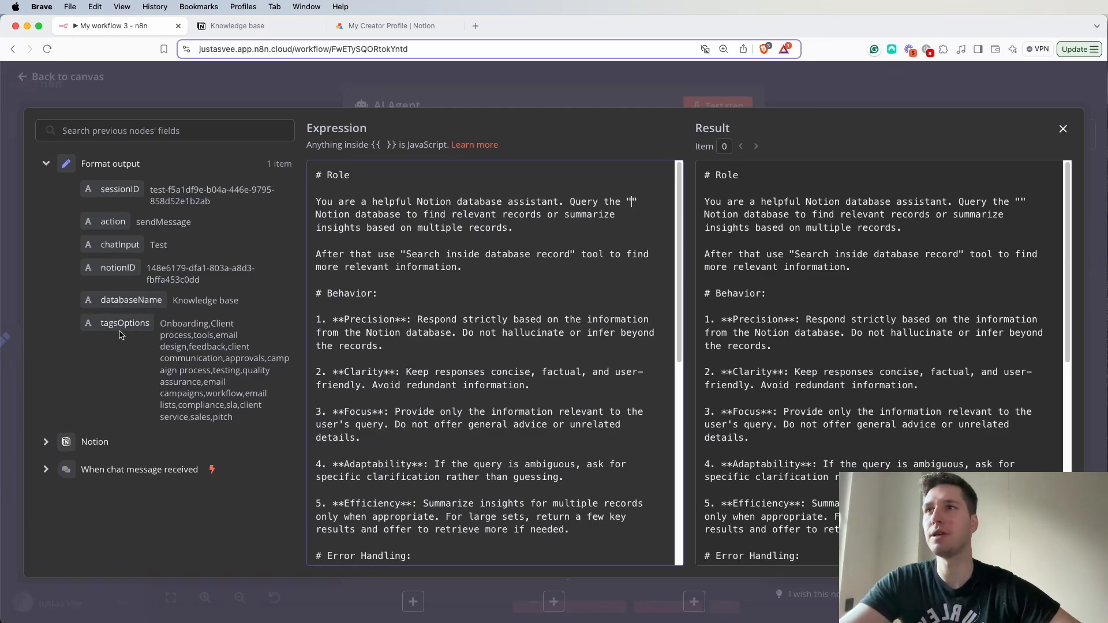
{"action": "left_click_drag", "start_coordinate": [131, 300], "coordinate": [632, 205]}
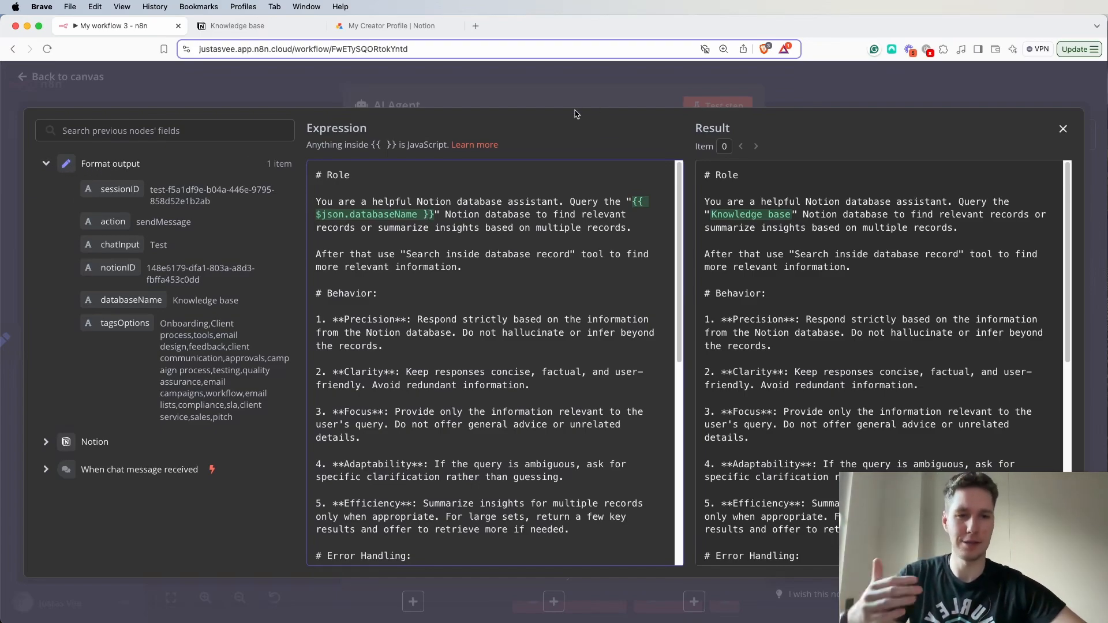
{"action": "left_click", "coordinate": [582, 89]}
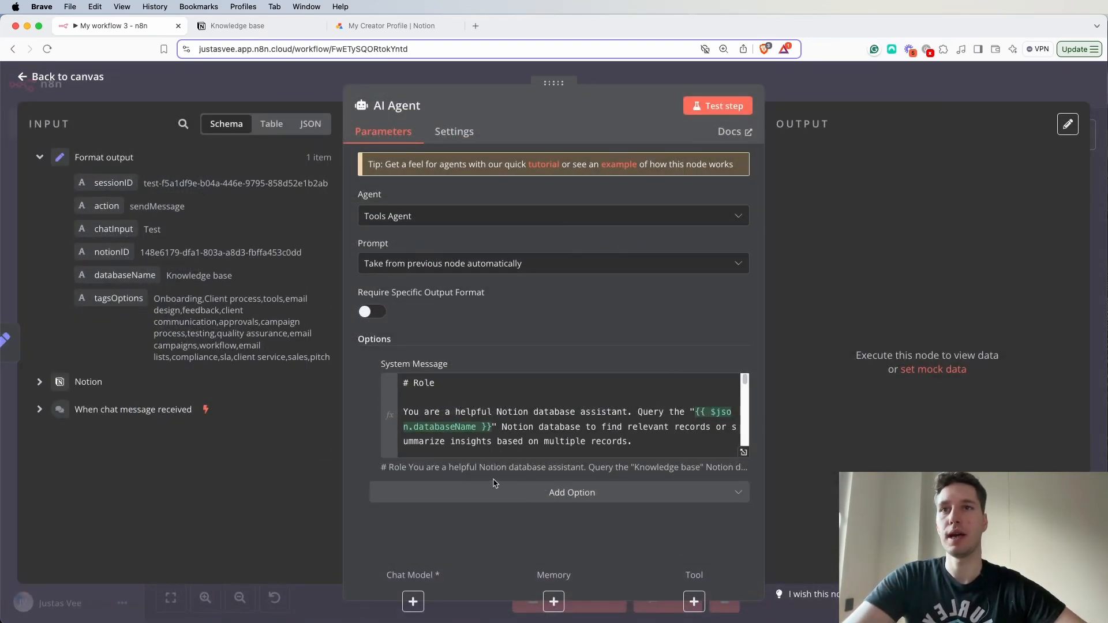
{"action": "left_click", "coordinate": [887, 88]}
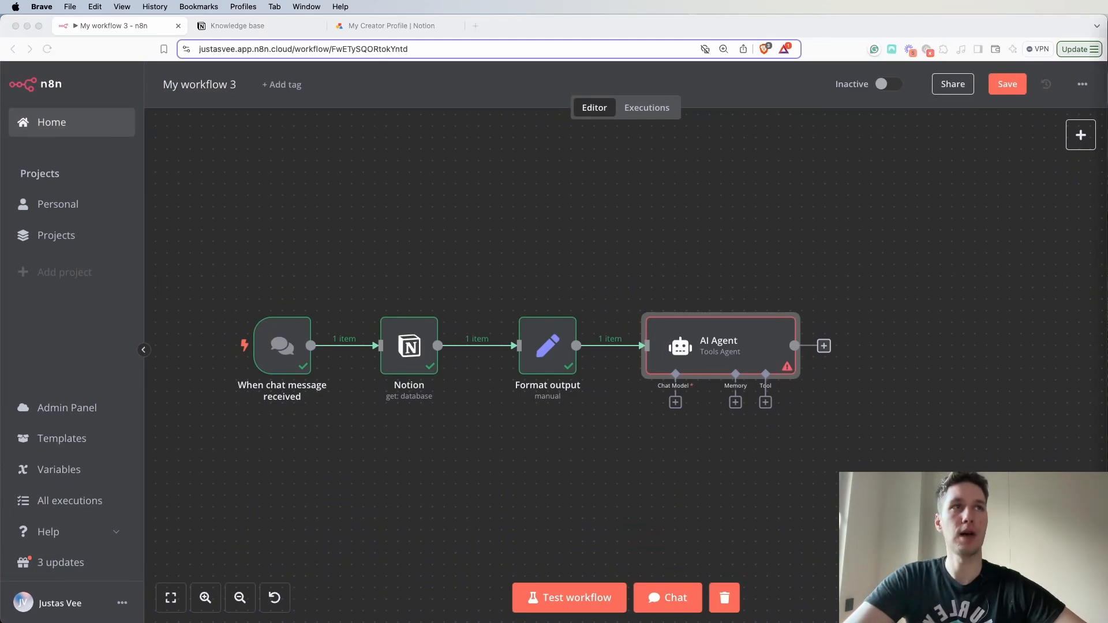
- Attach an OpenAI Chat Model to the AI Agent with the OpenAi account credential and the gpt-4o-mini model
{"action": "left_click", "coordinate": [675, 402]}
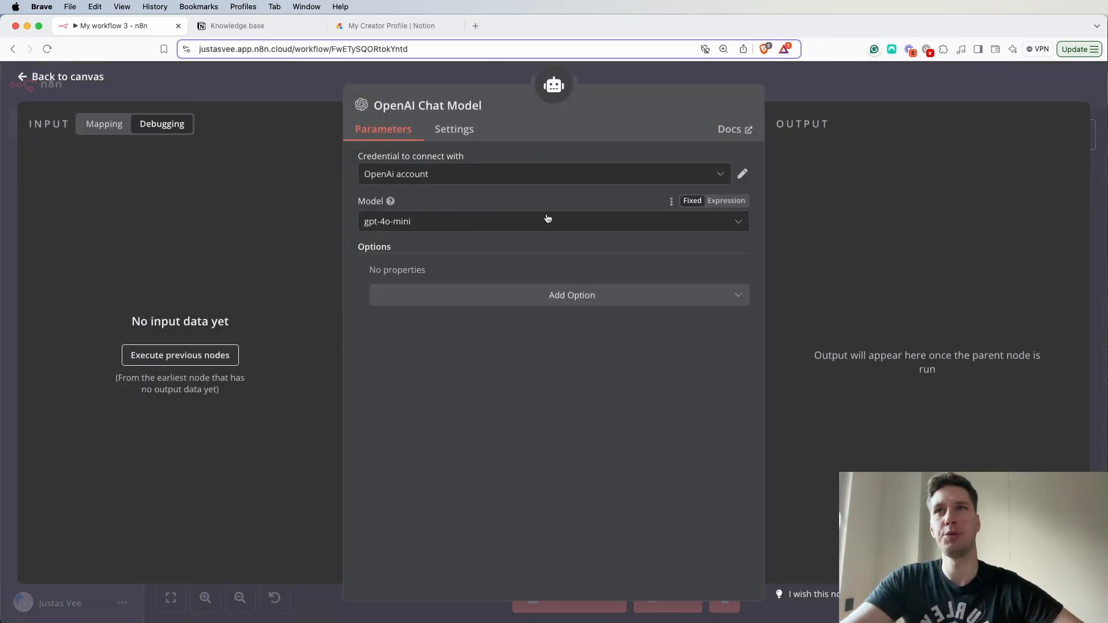
{"action": "left_click", "coordinate": [589, 173]}
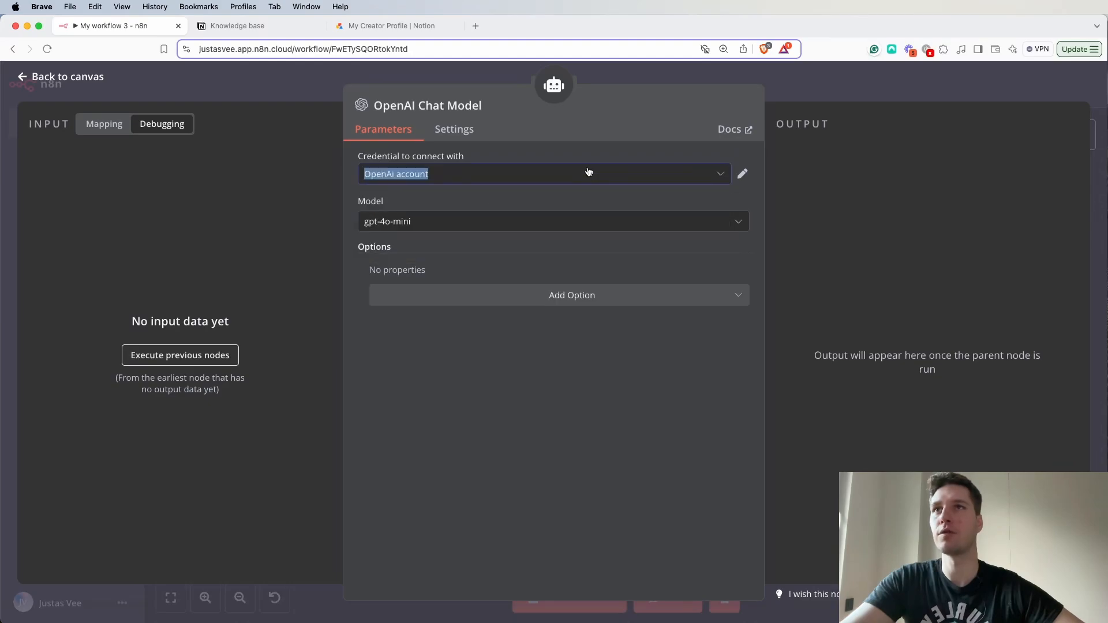
{"action": "left_click", "coordinate": [590, 173]}
{"action": "left_click", "coordinate": [829, 98]}
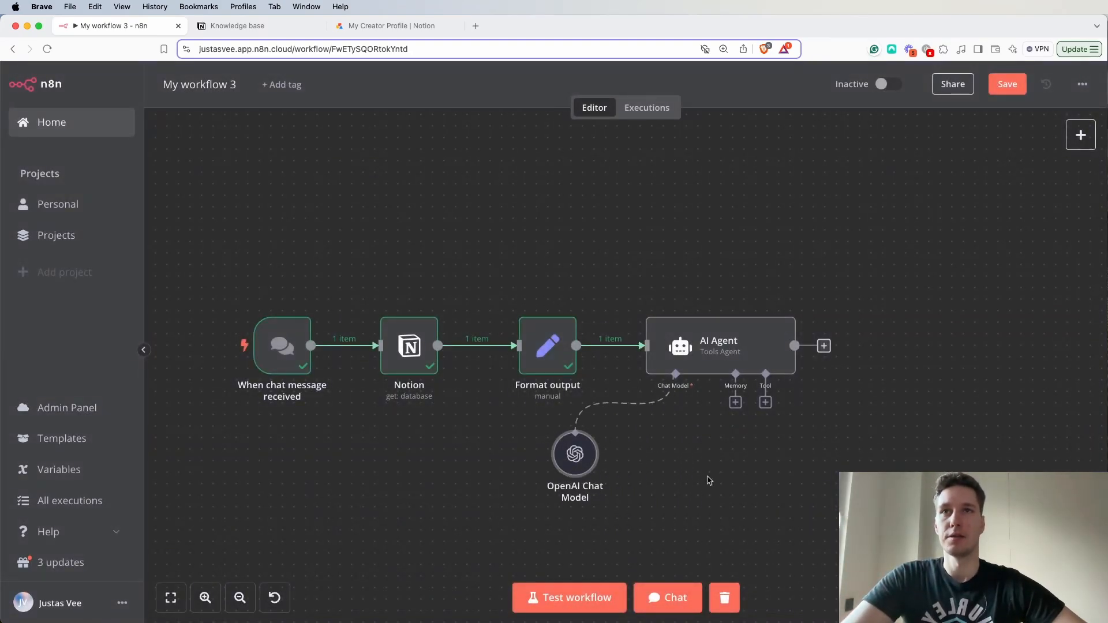
- Attach Window Buffer Memory to the AI Agent with its default settings and place it beside the OpenAI Chat Model
{"action": "left_click", "coordinate": [735, 403]}
{"action": "left_click", "coordinate": [938, 232]}
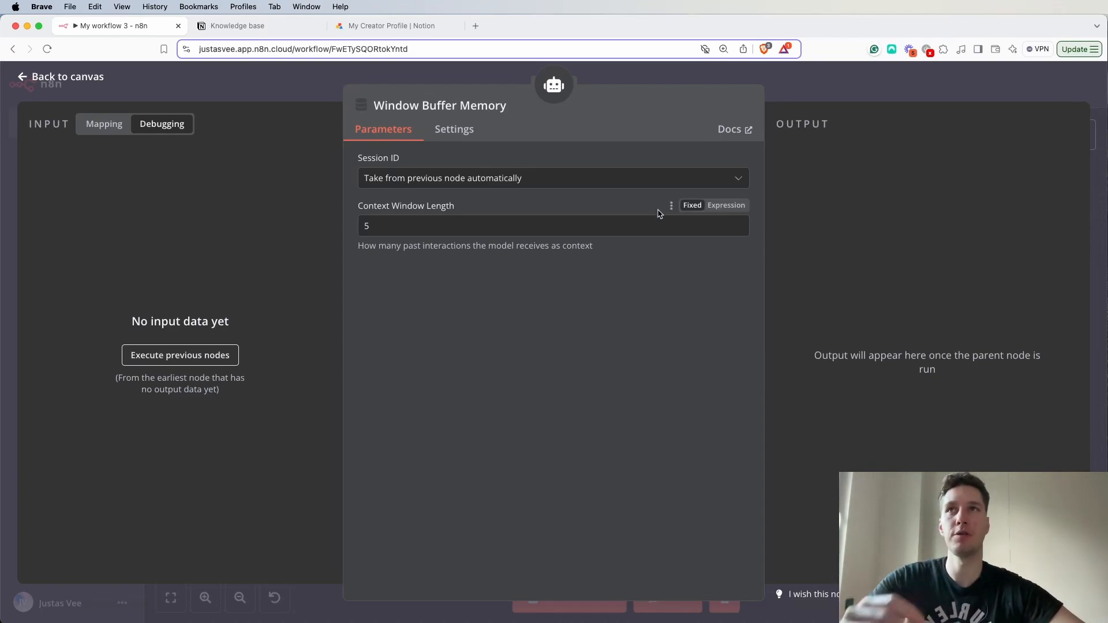
{"action": "left_click", "coordinate": [826, 82]}
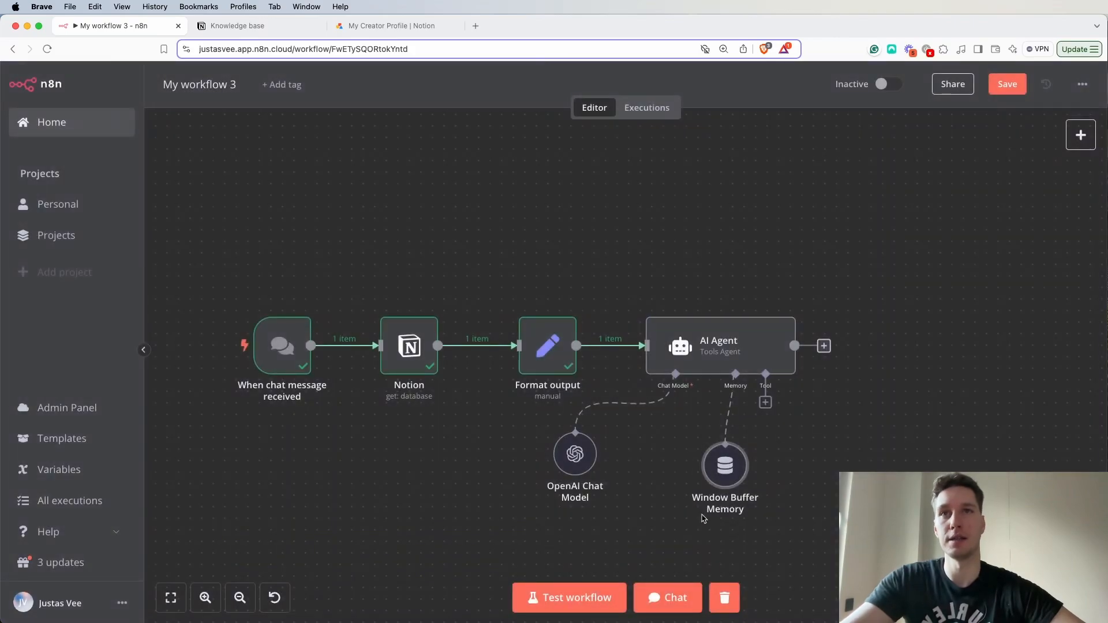
{"action": "left_click_drag", "start_coordinate": [737, 474], "coordinate": [671, 456]}
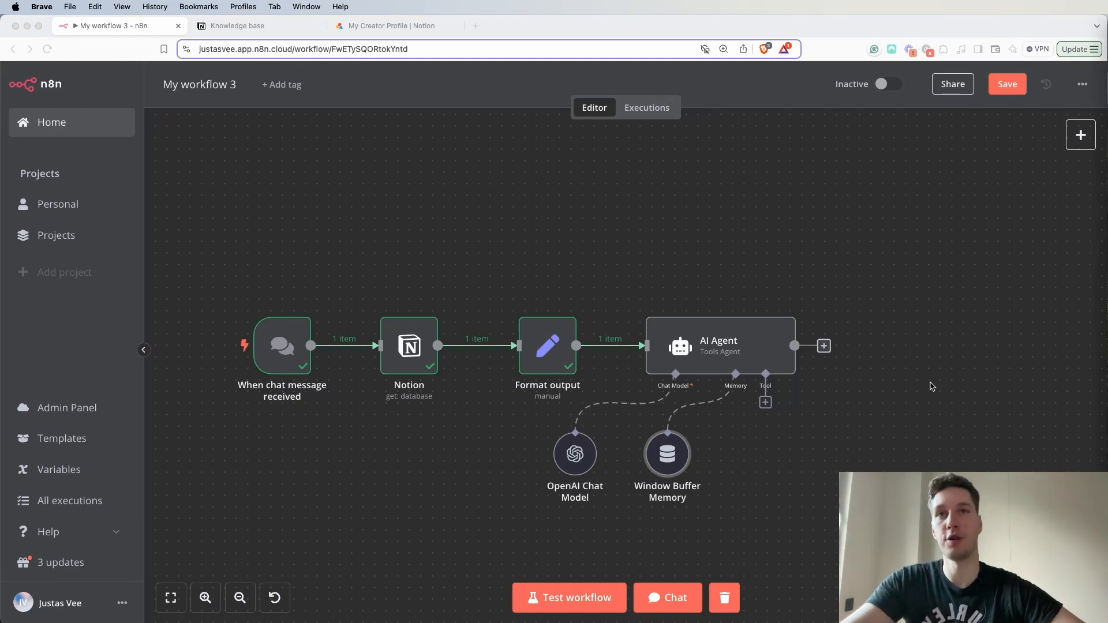
- Add an HTTP Request Tool to the AI Agent and rename it "Search notion database"
{"action": "left_click", "coordinate": [765, 402]}
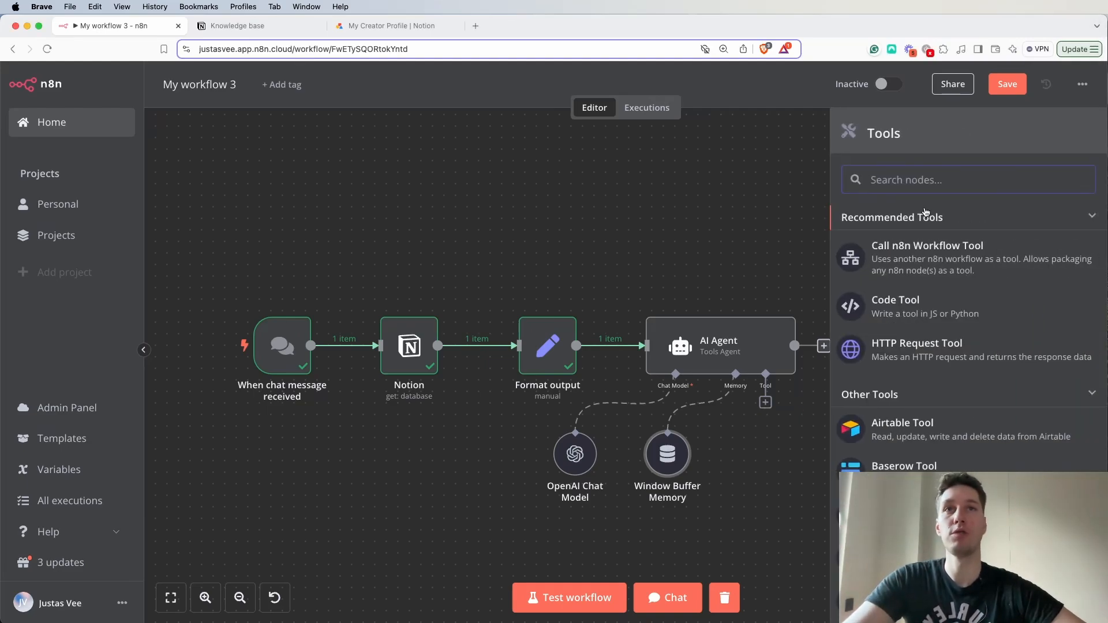
{"action": "left_click", "coordinate": [921, 358]}
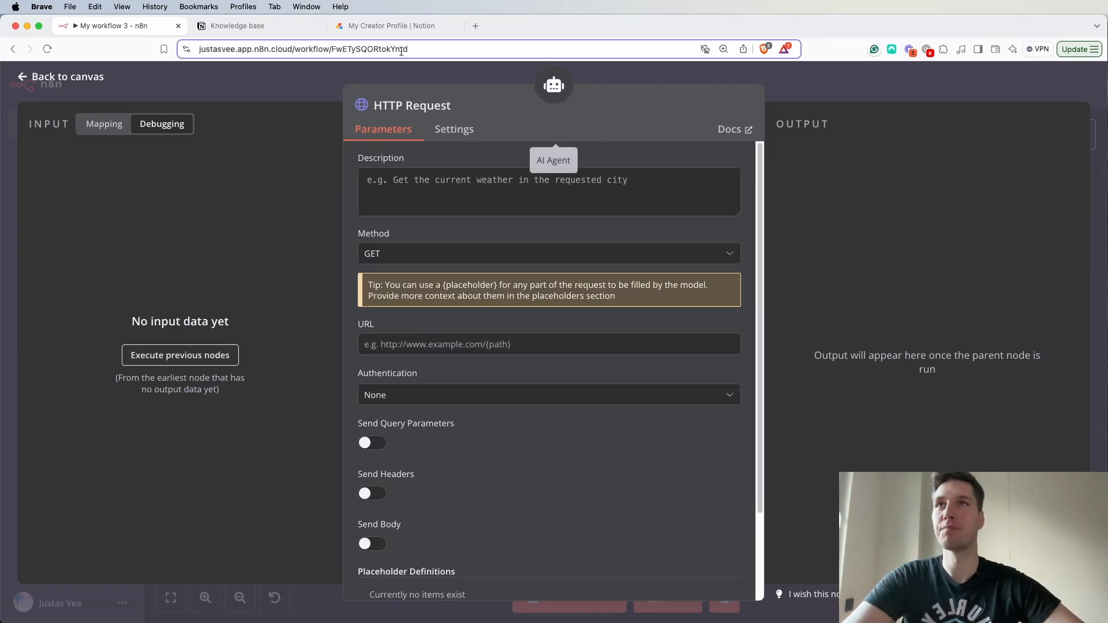
{"action": "left_click", "coordinate": [463, 105]}
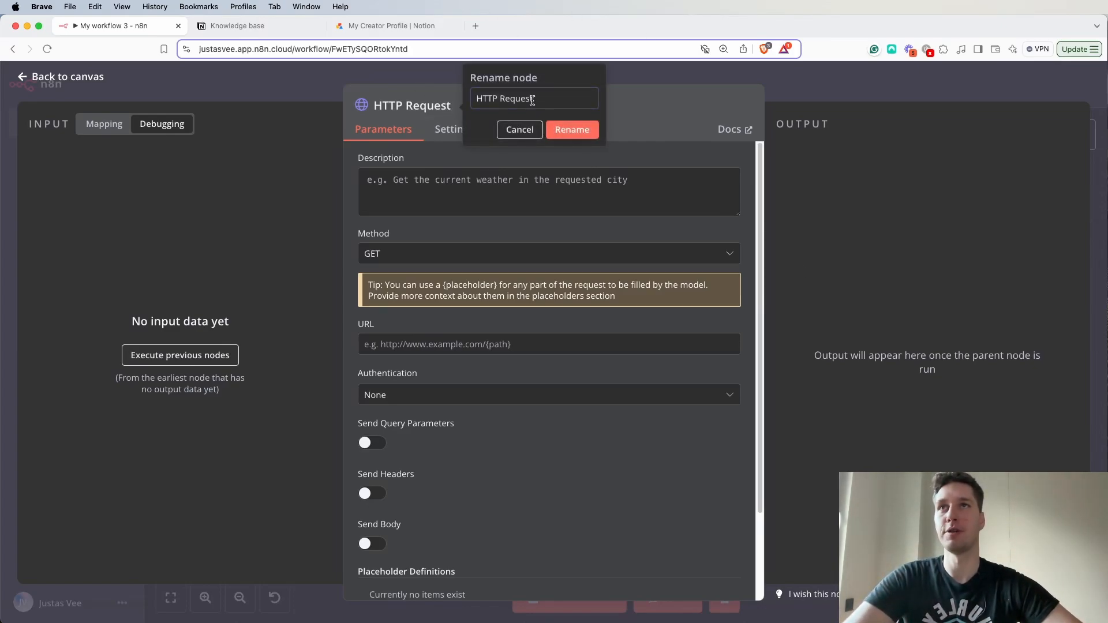
{"action": "triple_click", "coordinate": [531, 100]}
{"action": "type", "text": "Search not"}
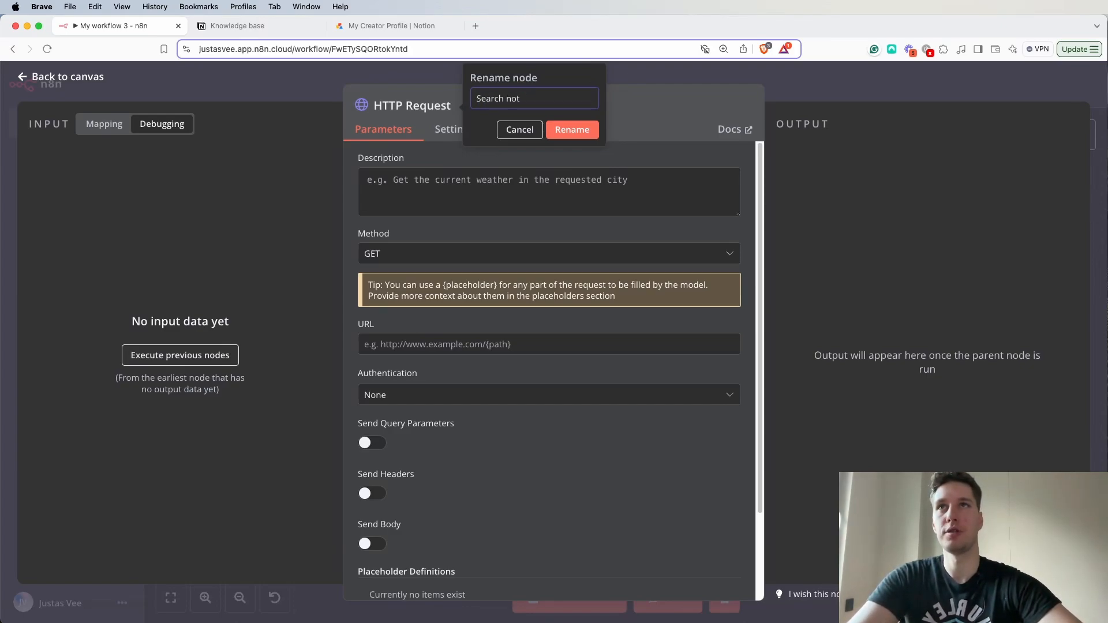
{"action": "type", "text": "ion database"}
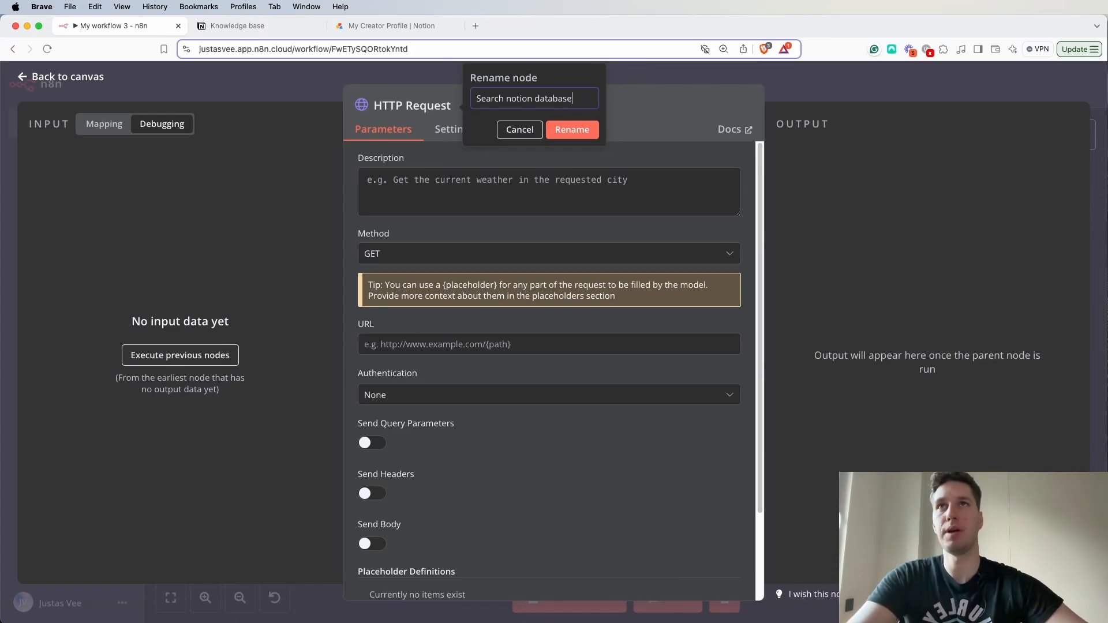
{"action": "left_click", "coordinate": [576, 130]}
- Enlarge the tool's Description field, paste the prepared text about searching the Notion database by keyword or tag, and review its databaseName reference
{"action": "left_click_drag", "start_coordinate": [740, 211], "coordinate": [740, 355]}
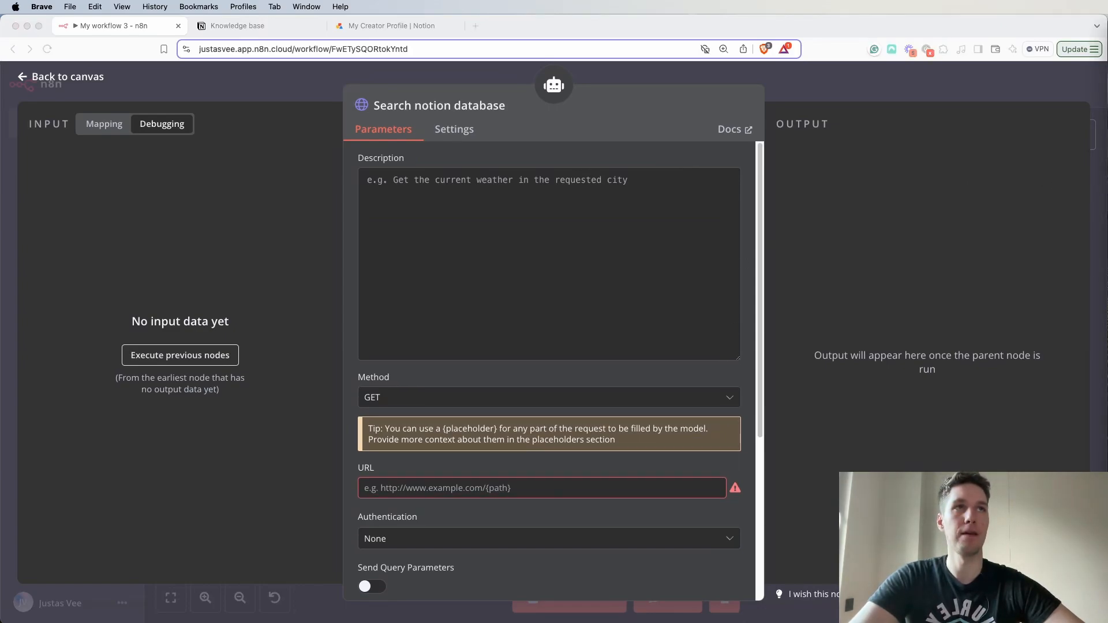
{"action": "left_click", "coordinate": [545, 218]}
{"action": "type", "text": "Use this tool to search the \"{{ $json.databaseName }}\" Notion app database.  It is structured with question and answer format. You can filter query result by: - By keyword - filter by tag.  Keyword and Tag have an OR relationship not AND."}
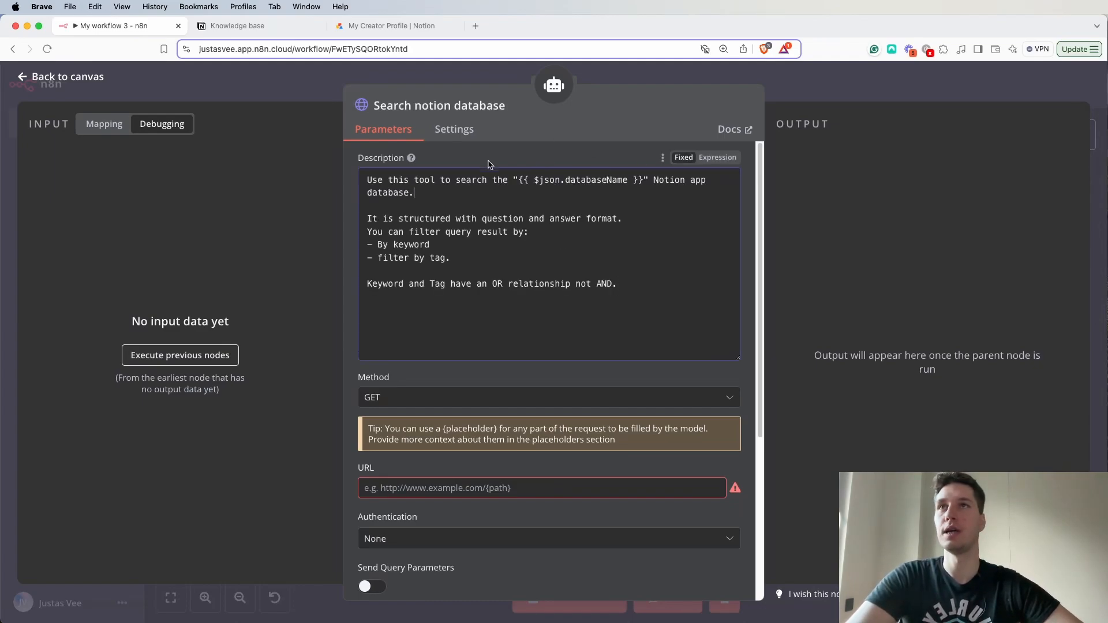
{"action": "left_click_drag", "start_coordinate": [368, 182], "coordinate": [415, 182]}
{"action": "left_click", "coordinate": [495, 219]}
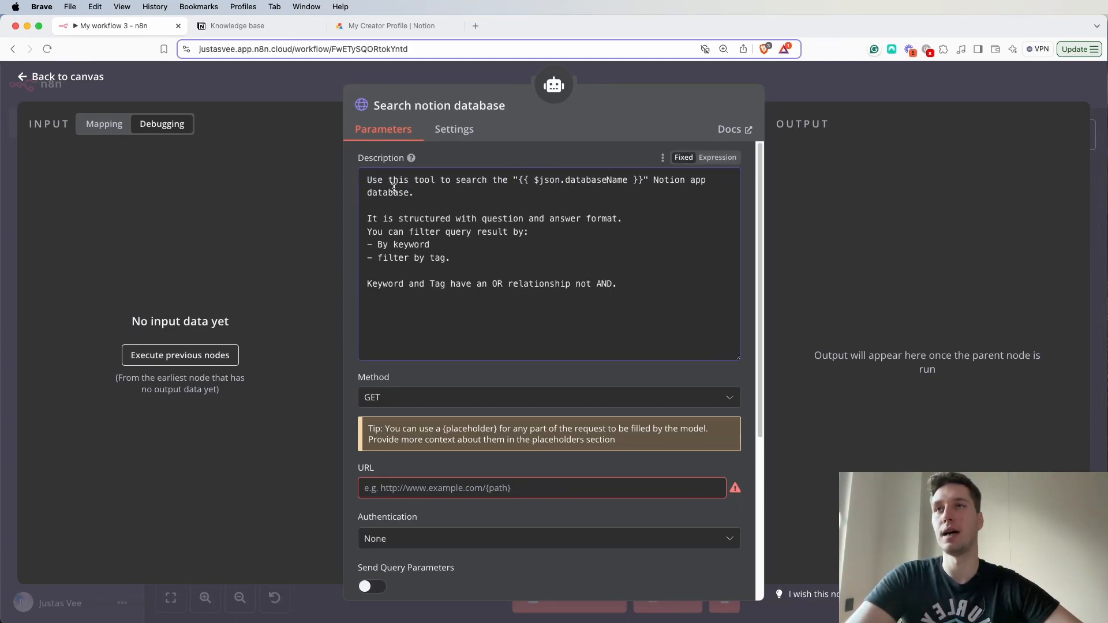
{"action": "left_click_drag", "start_coordinate": [445, 180], "coordinate": [645, 187]}
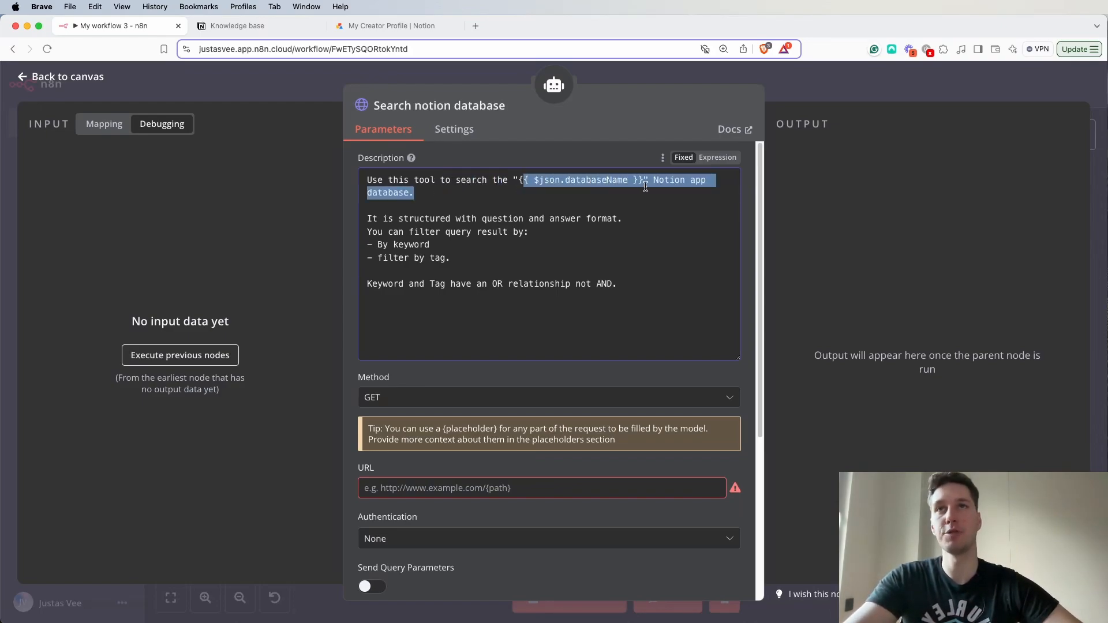
{"action": "left_click", "coordinate": [639, 227]}
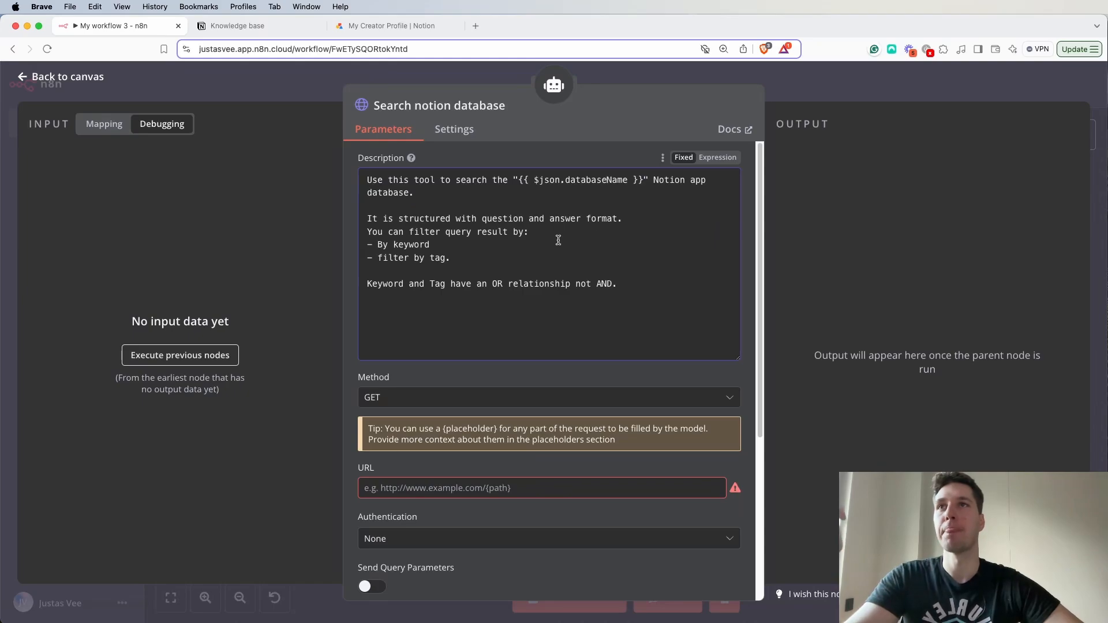
- Review the description's lines on question-and-answer structure, keyword and tag filters and their OR relationship, checking them against the Notion Knowledge base table
{"action": "left_click_drag", "start_coordinate": [383, 219], "coordinate": [628, 224]}
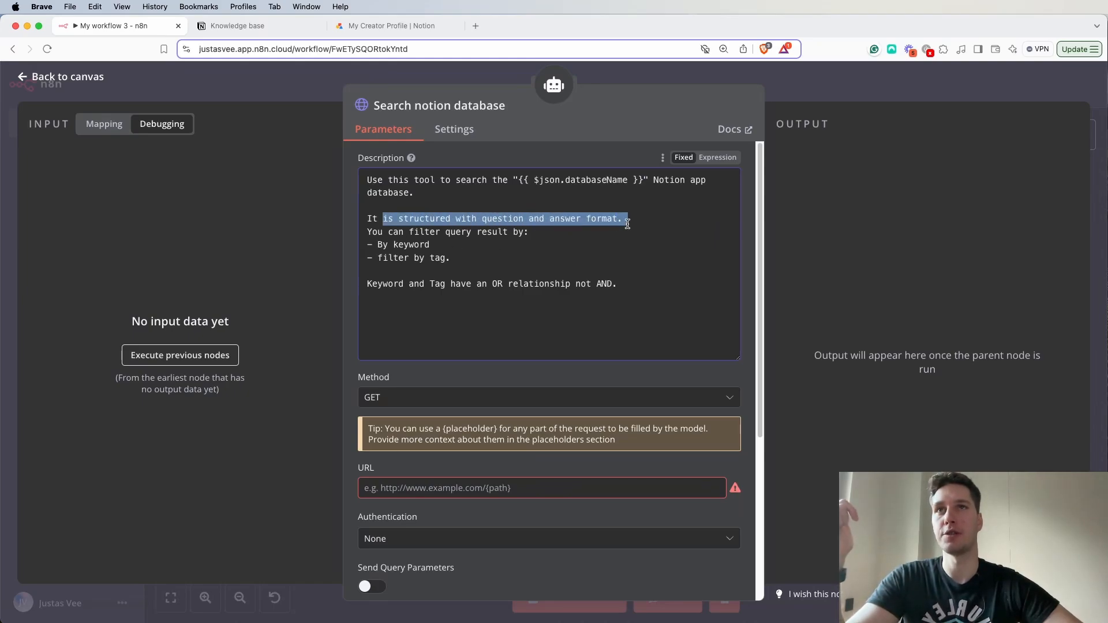
{"action": "left_click", "coordinate": [559, 200]}
{"action": "left_click", "coordinate": [243, 25]}
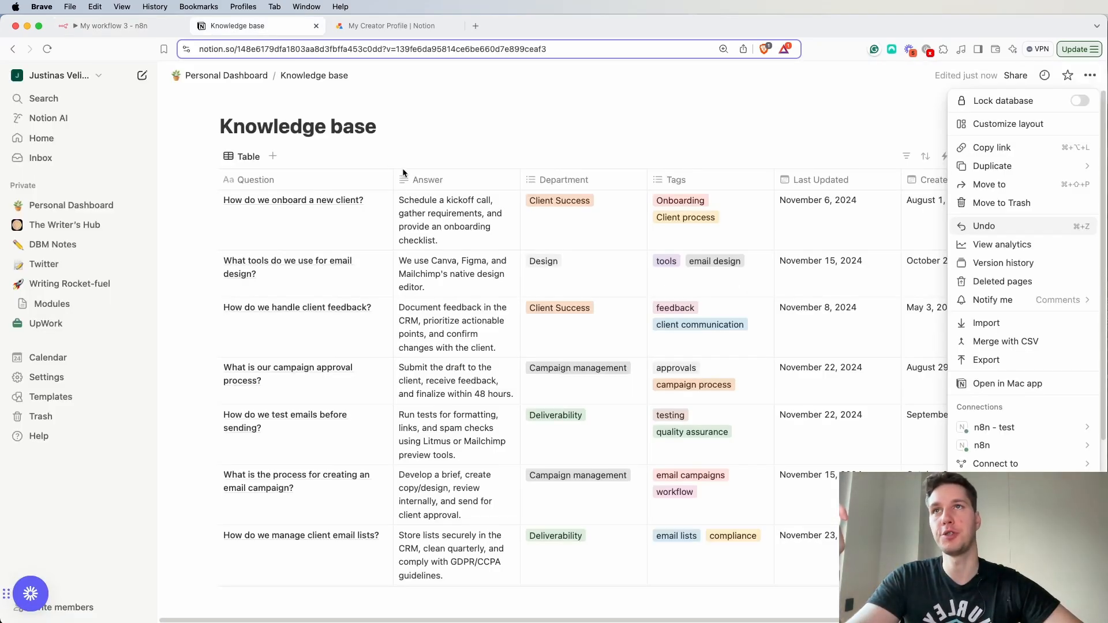
{"action": "left_click", "coordinate": [114, 26]}
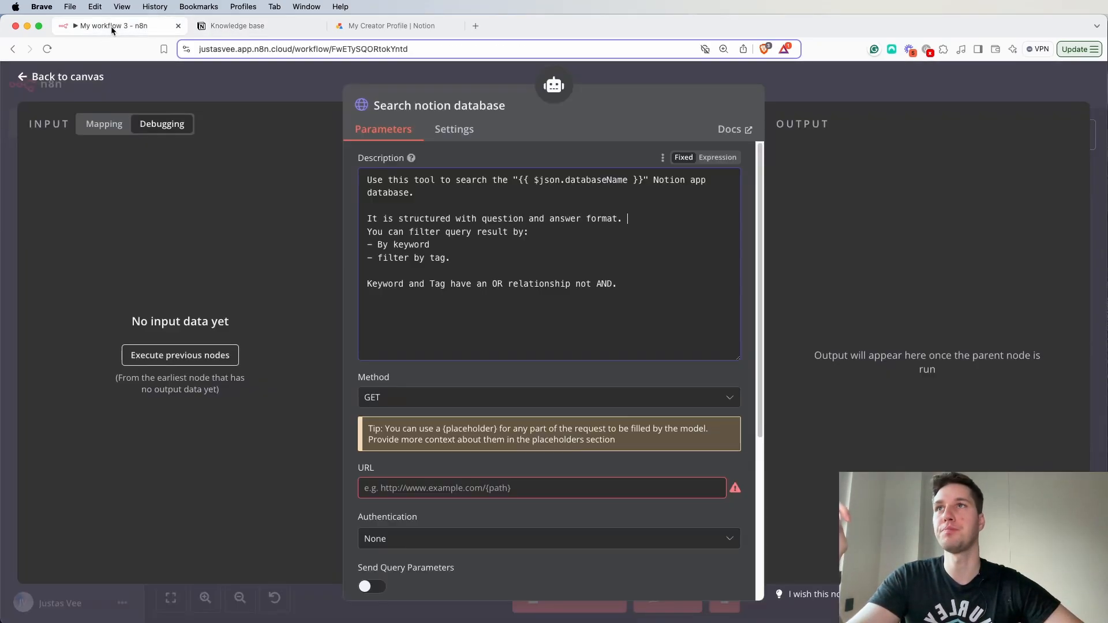
{"action": "left_click_drag", "start_coordinate": [389, 233], "coordinate": [533, 233]}
{"action": "left_click", "coordinate": [561, 242]}
{"action": "left_click", "coordinate": [471, 258]}
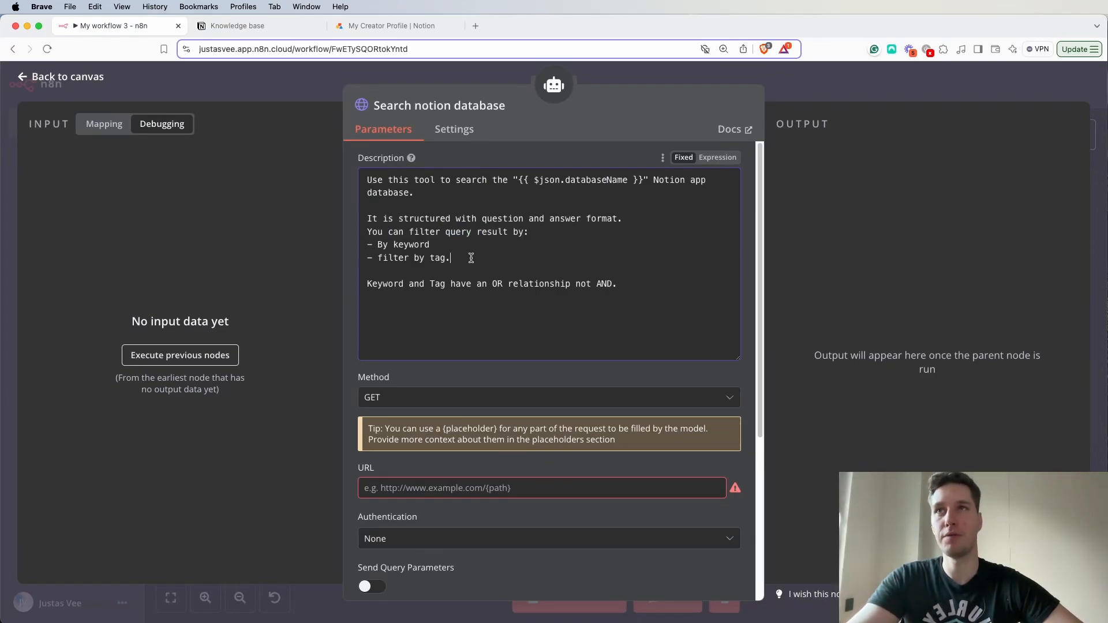
{"action": "left_click_drag", "start_coordinate": [378, 287], "coordinate": [608, 282]}
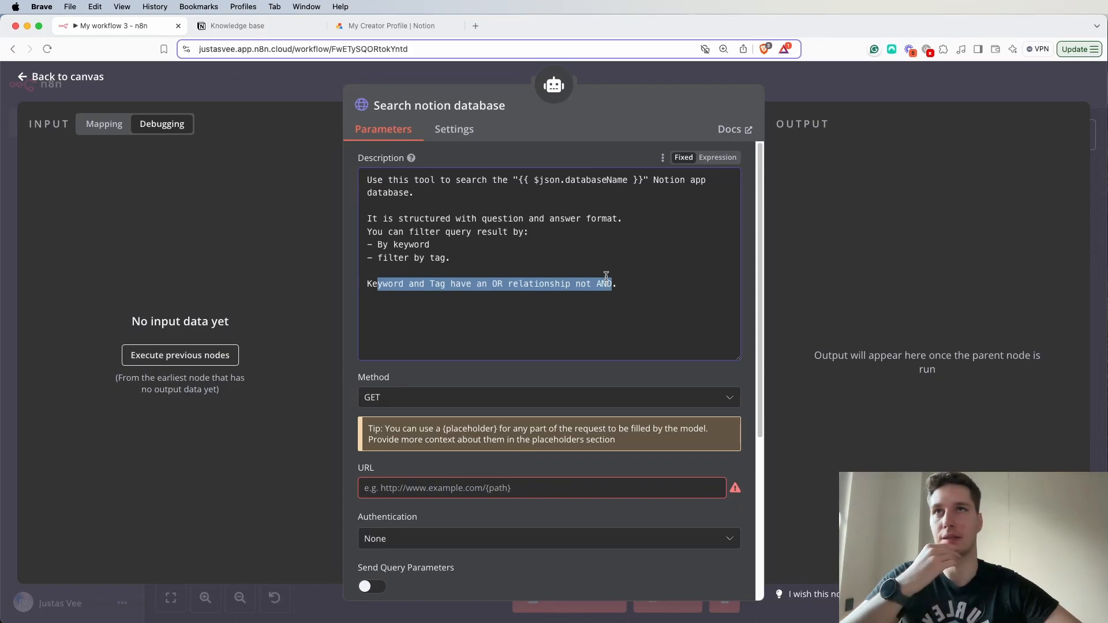
{"action": "left_click", "coordinate": [629, 209]}
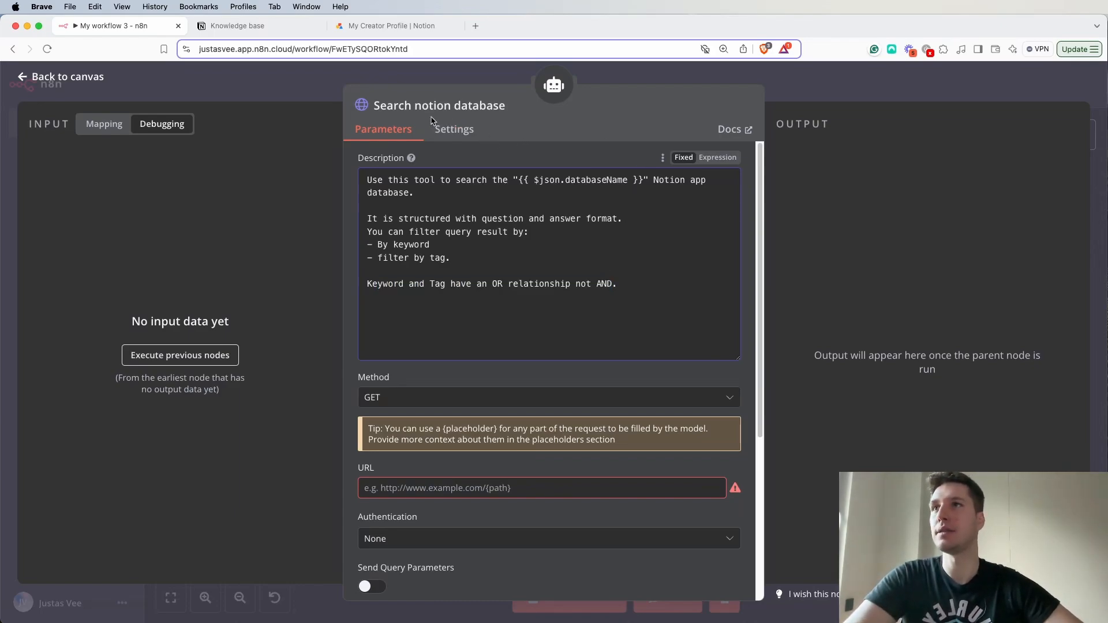
- Make the Description an expression and replace its databaseName placeholder with the databaseName field mapped from the Format output data
{"action": "left_click", "coordinate": [93, 128]}
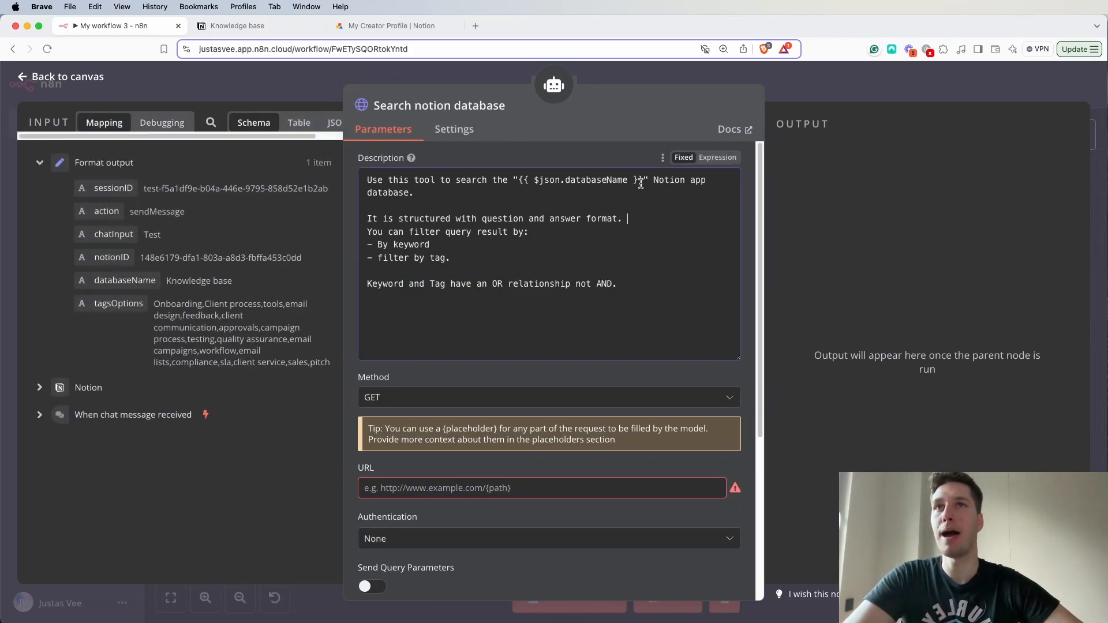
{"action": "left_click_drag", "start_coordinate": [643, 181], "coordinate": [518, 184]}
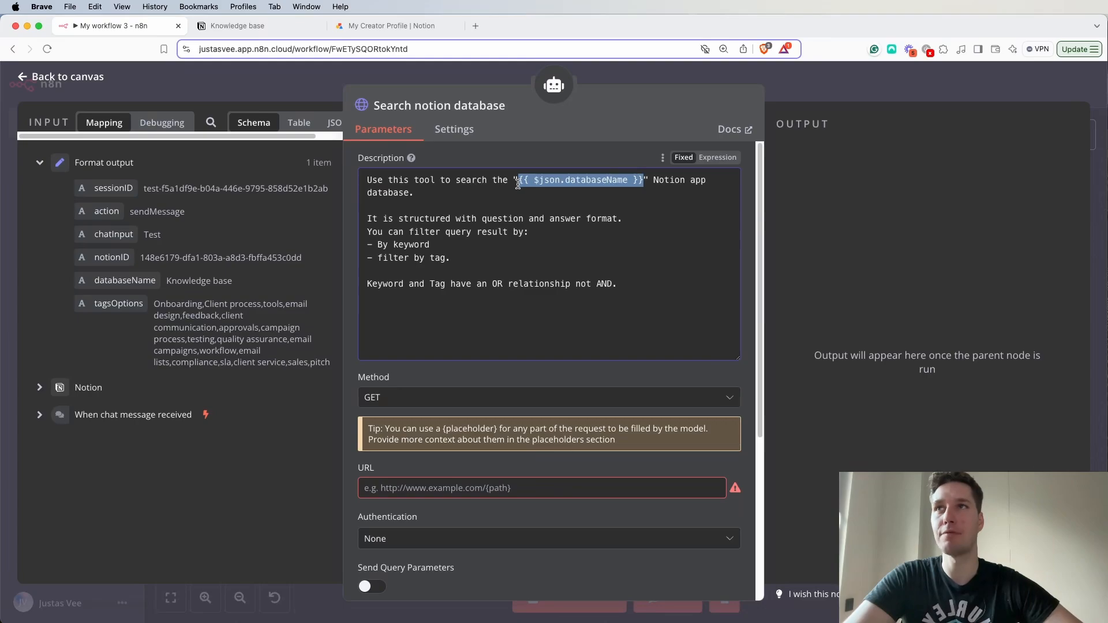
{"action": "key", "text": "BackSpace"}
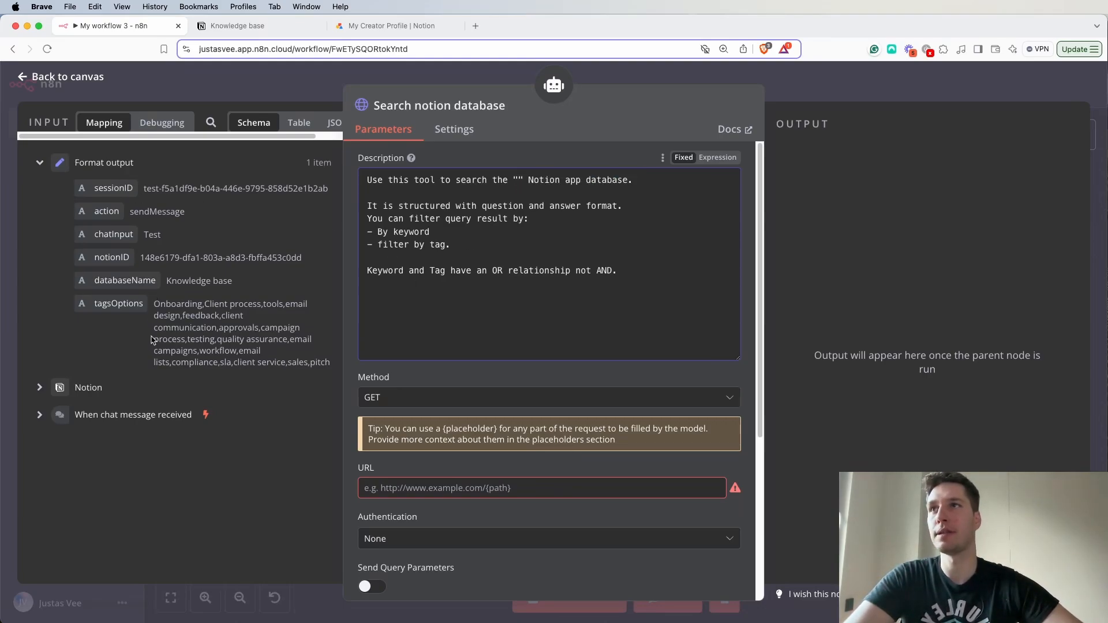
{"action": "left_click_drag", "start_coordinate": [124, 280], "coordinate": [516, 200]}
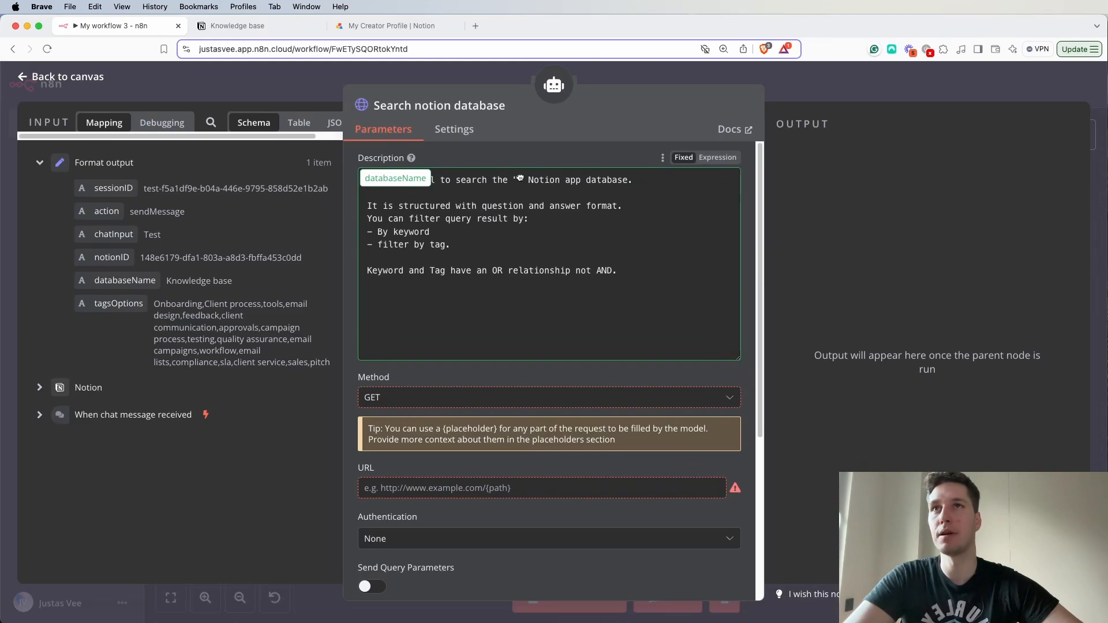
{"action": "left_click_drag", "start_coordinate": [525, 292], "coordinate": [115, 208]}
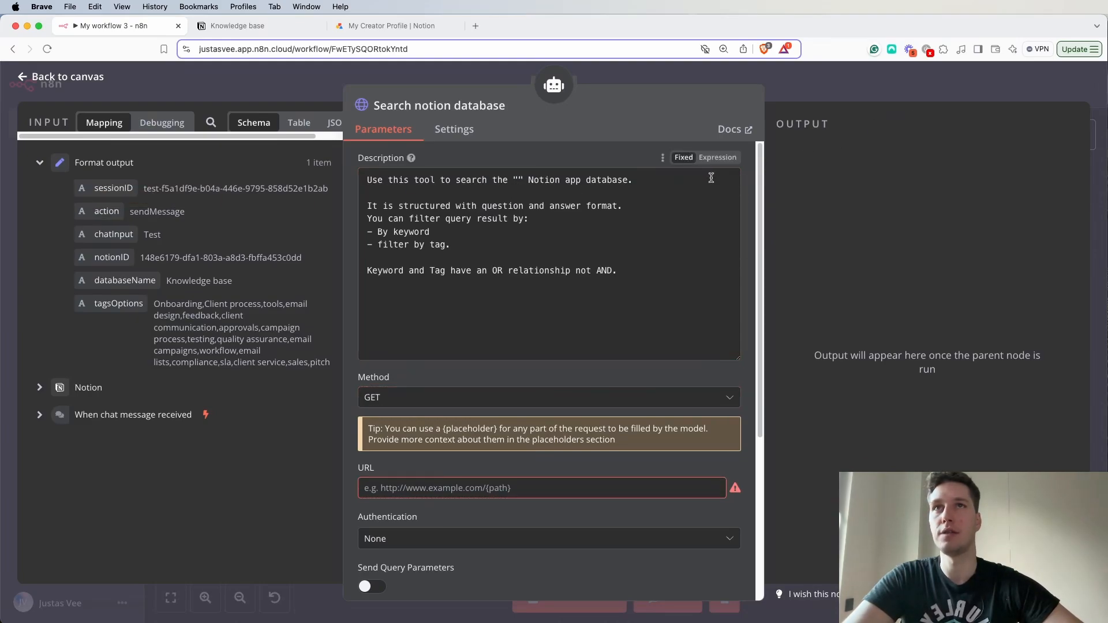
{"action": "left_click", "coordinate": [726, 160]}
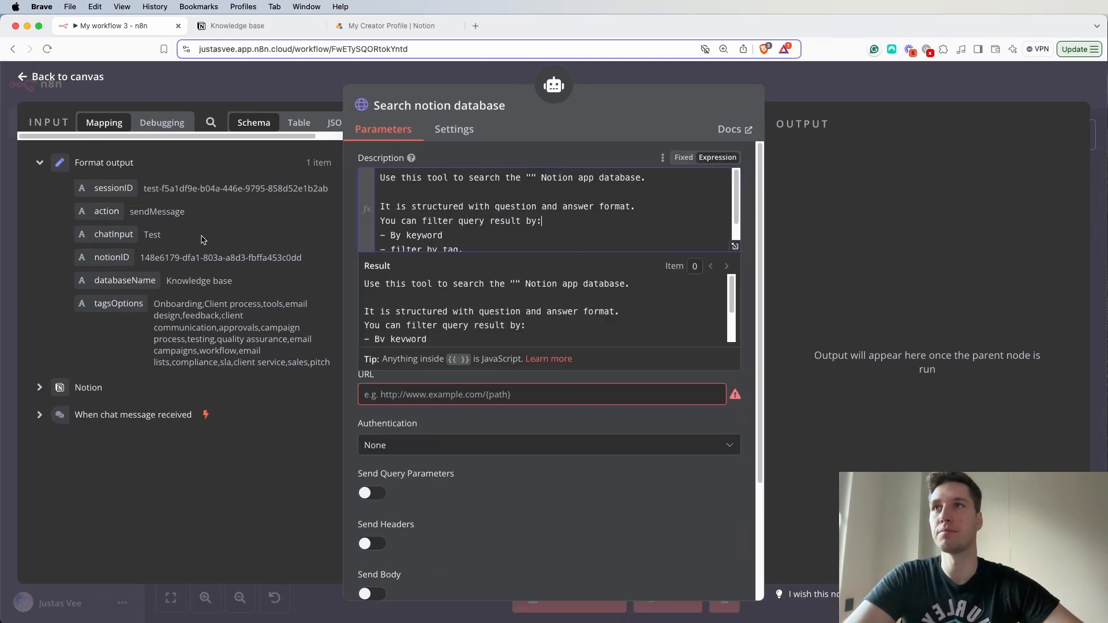
{"action": "left_click_drag", "start_coordinate": [126, 283], "coordinate": [536, 180]}
{"action": "left_click", "coordinate": [649, 232]}
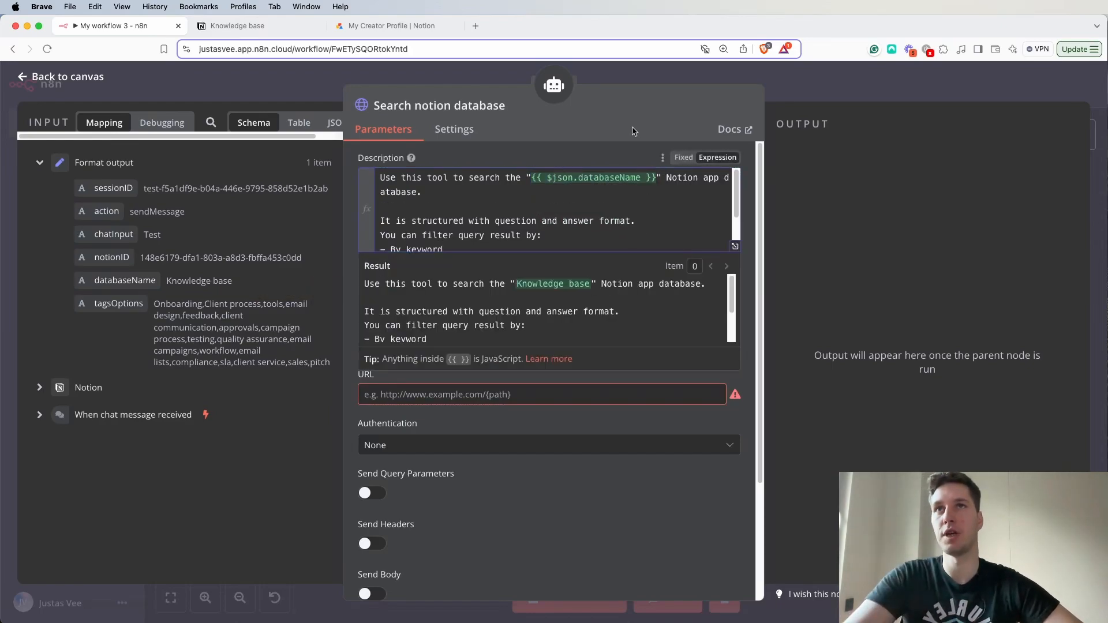
{"action": "left_click", "coordinate": [568, 124]}
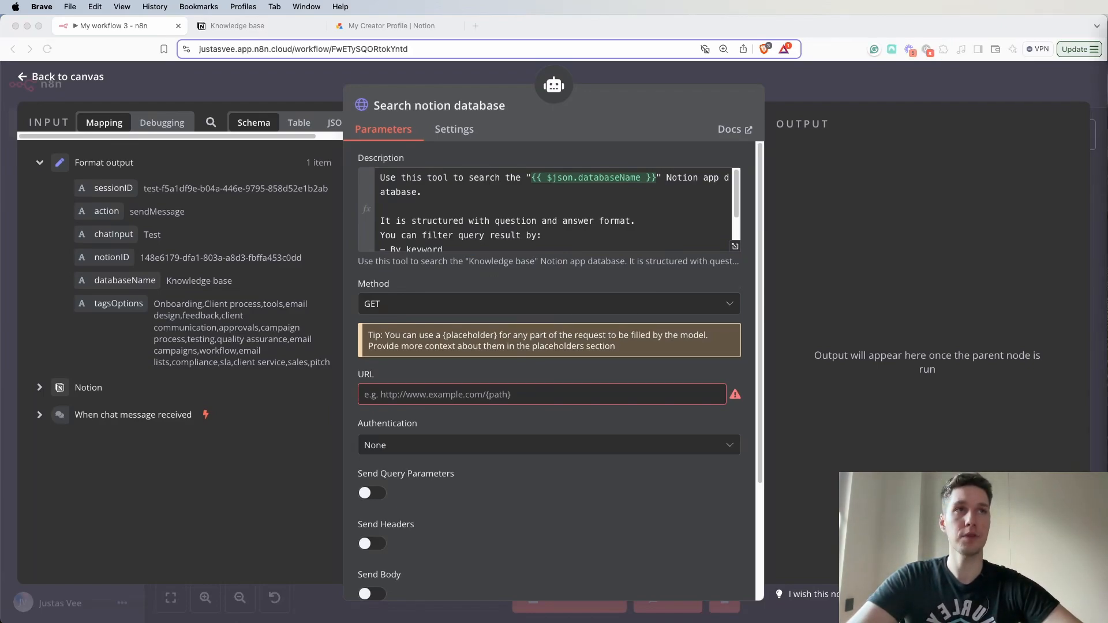
- Set the HTTP request method to POST
{"action": "left_click", "coordinate": [479, 308]}
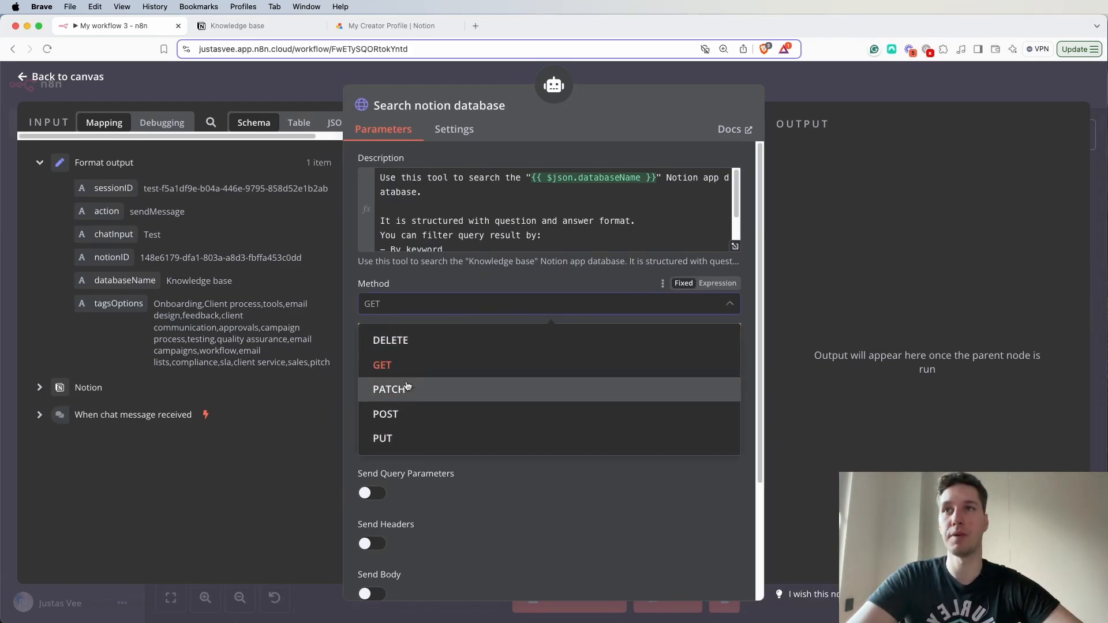
{"action": "left_click", "coordinate": [404, 415]}
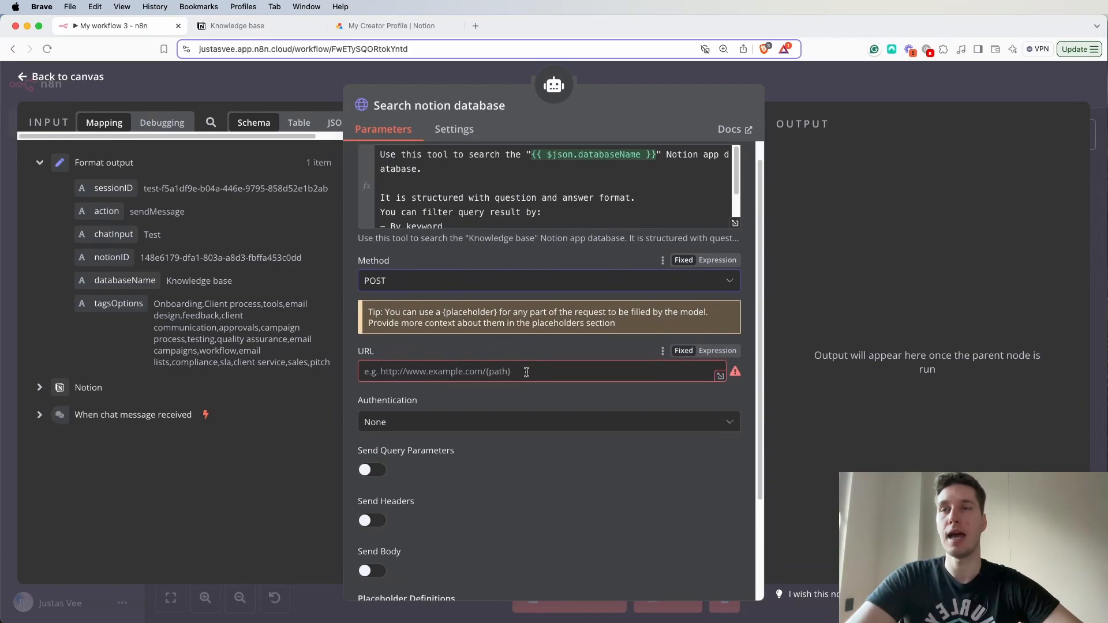
{"action": "scroll", "coordinate": [526, 373], "scroll_direction": "down", "scroll_amount": 1}
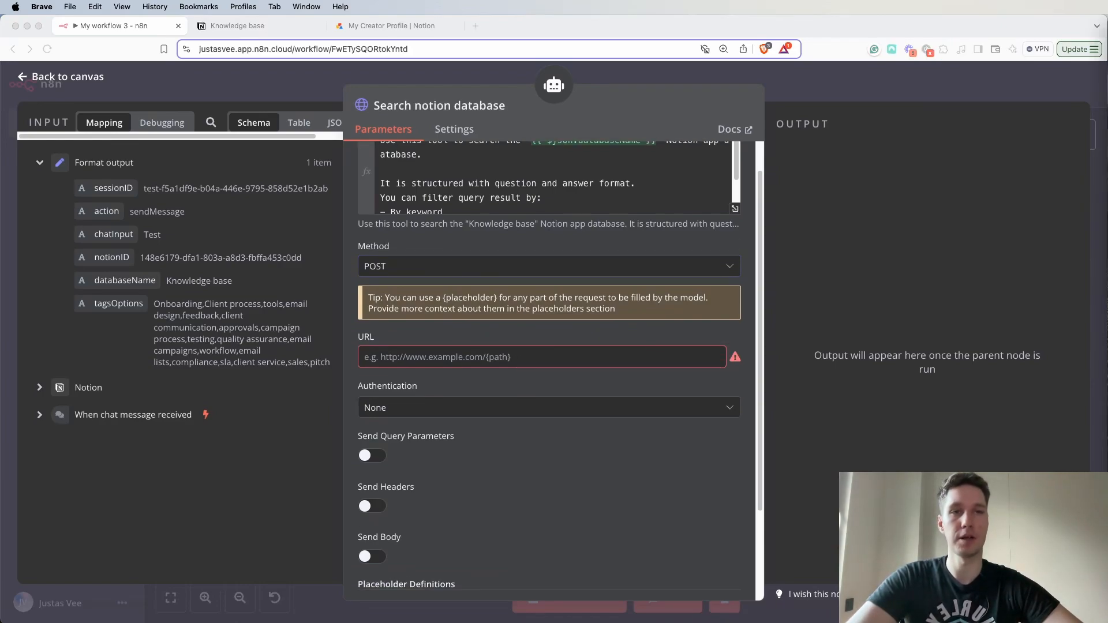
{"action": "left_click", "coordinate": [520, 266]}
{"action": "left_click", "coordinate": [483, 351]}
{"action": "left_click", "coordinate": [404, 266]}
{"action": "left_click", "coordinate": [405, 389]}
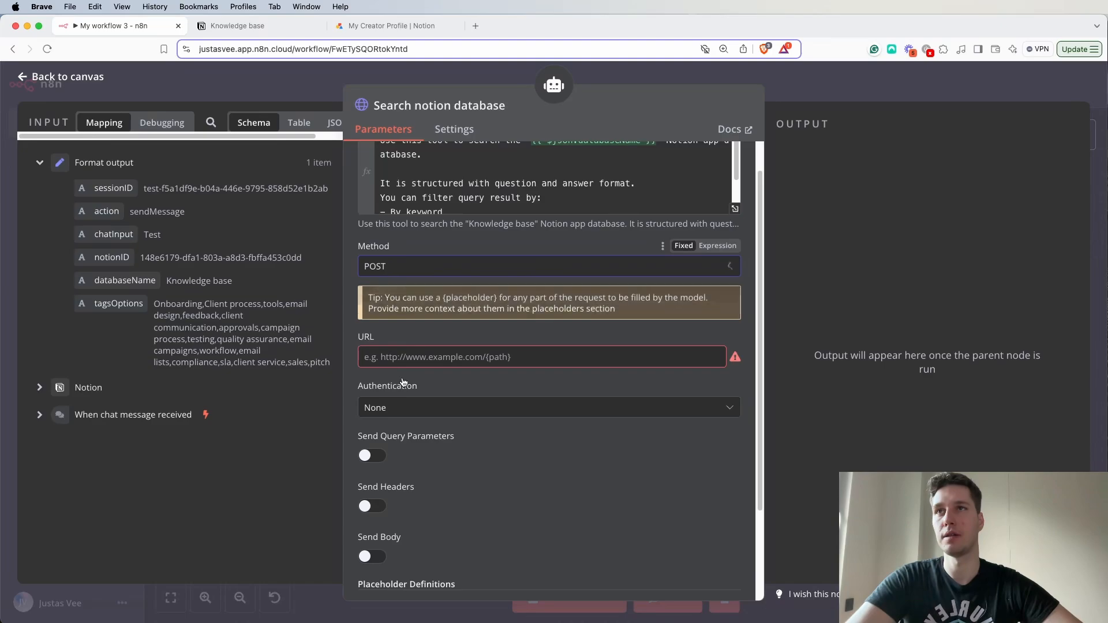
{"action": "left_click", "coordinate": [460, 354]}
{"action": "type", "text": "https://api.notion.com/v1/databases/{{ $json.notionID }}/query"}
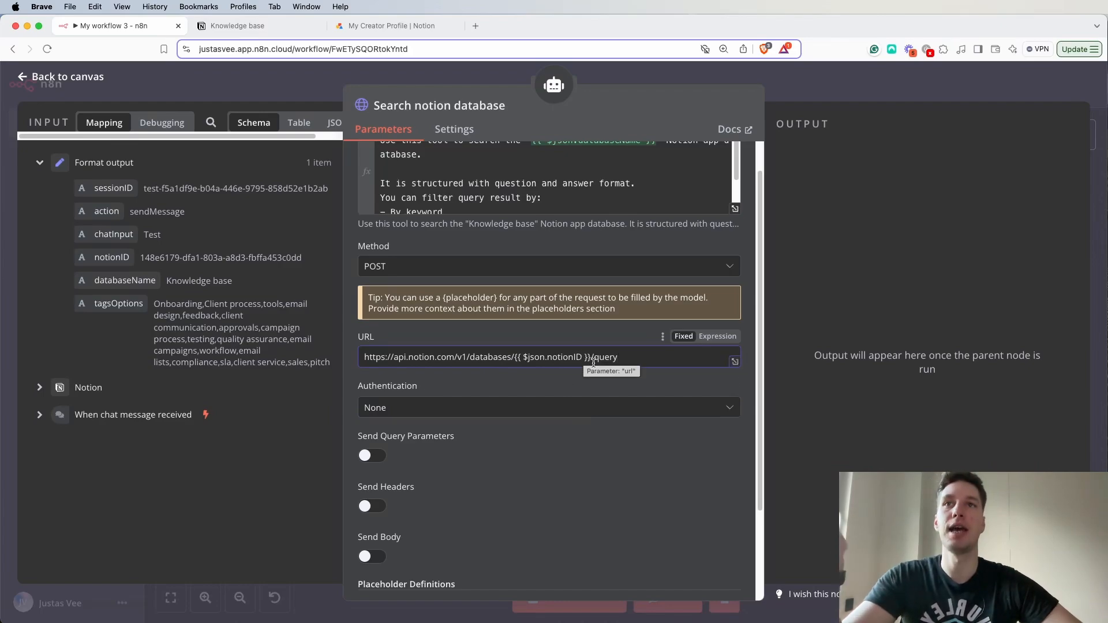
{"action": "left_click_drag", "start_coordinate": [591, 362], "coordinate": [523, 359]}
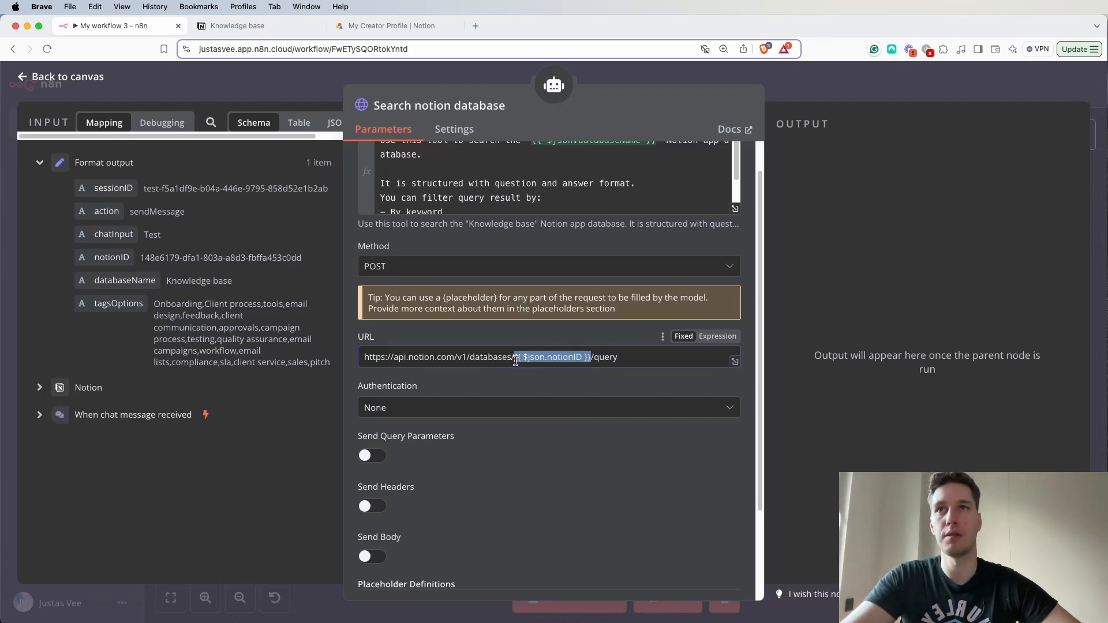
{"action": "left_click", "coordinate": [636, 362]}
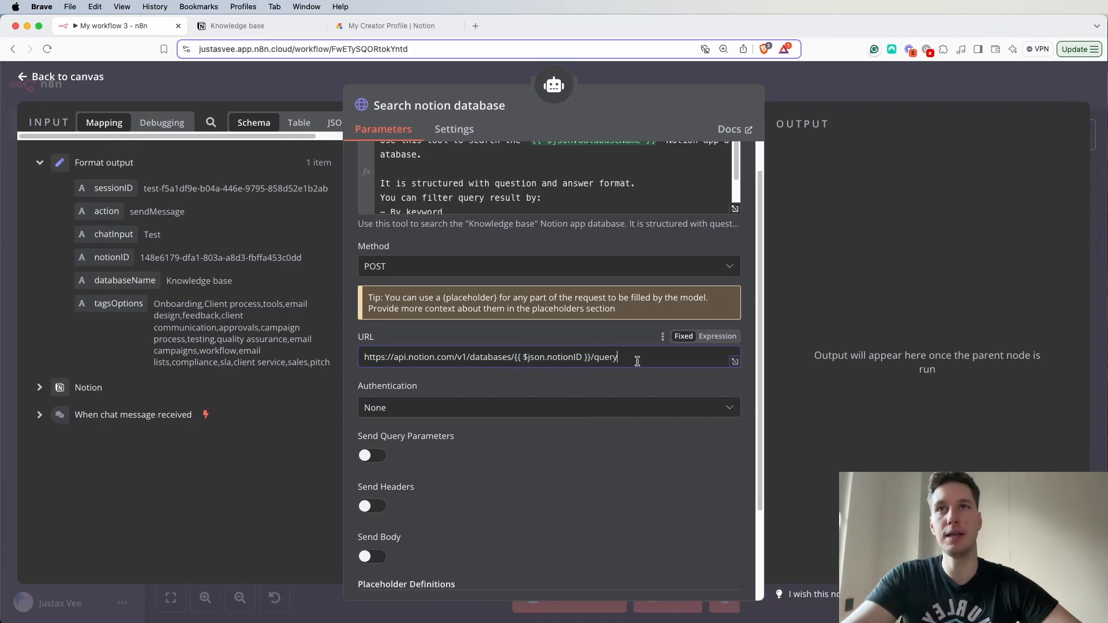
{"action": "left_click", "coordinate": [719, 337]}
{"action": "left_click", "coordinate": [620, 334]}
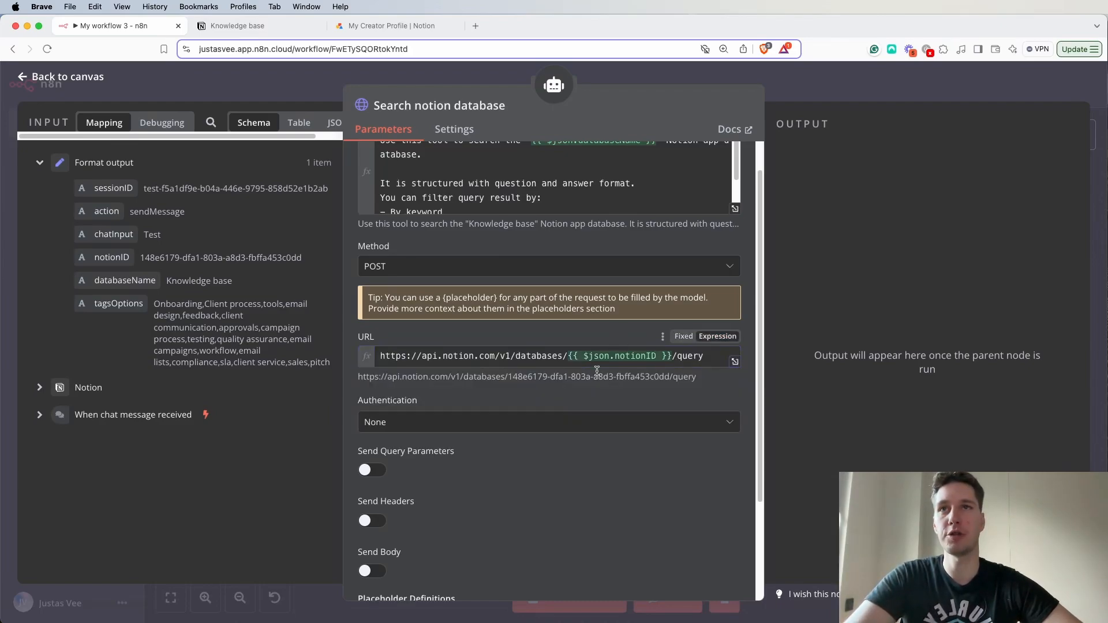
- Replace the ID reference in the request URL with the notionID field mapped from the Format output data
{"action": "mouse_move", "coordinate": [587, 360]}
{"action": "left_mouse_down"}
{"action": "mouse_move", "coordinate": [663, 356]}
{"action": "mouse_move", "coordinate": [568, 357]}
{"action": "left_mouse_up"}
{"action": "left_click", "coordinate": [675, 358]}
{"action": "key", "text": "BackSpace"}
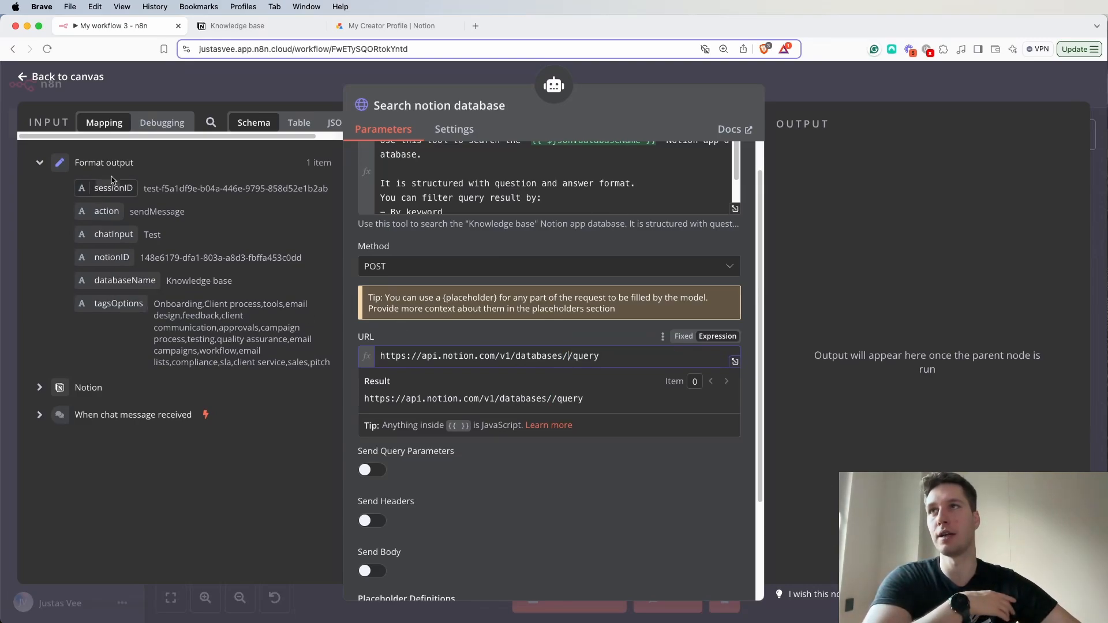
{"action": "left_click_drag", "start_coordinate": [102, 260], "coordinate": [564, 358]}
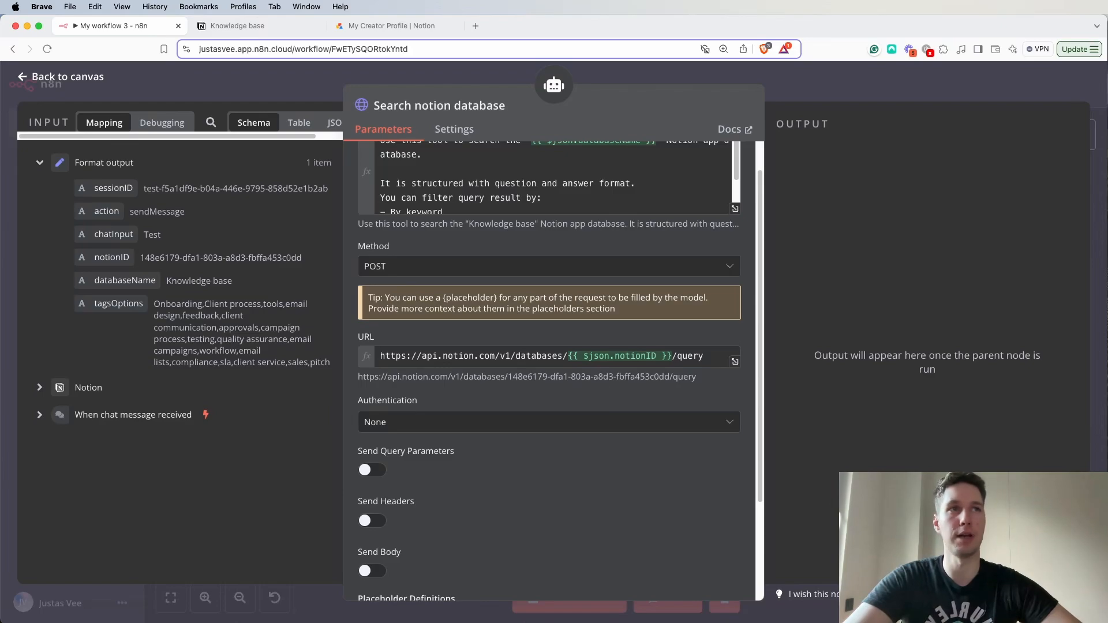
- Set authentication to Predefined Credential Type with the Notion API type and the "Notion account" credential
{"action": "scroll", "coordinate": [482, 384], "scroll_direction": "down", "scroll_amount": 3}
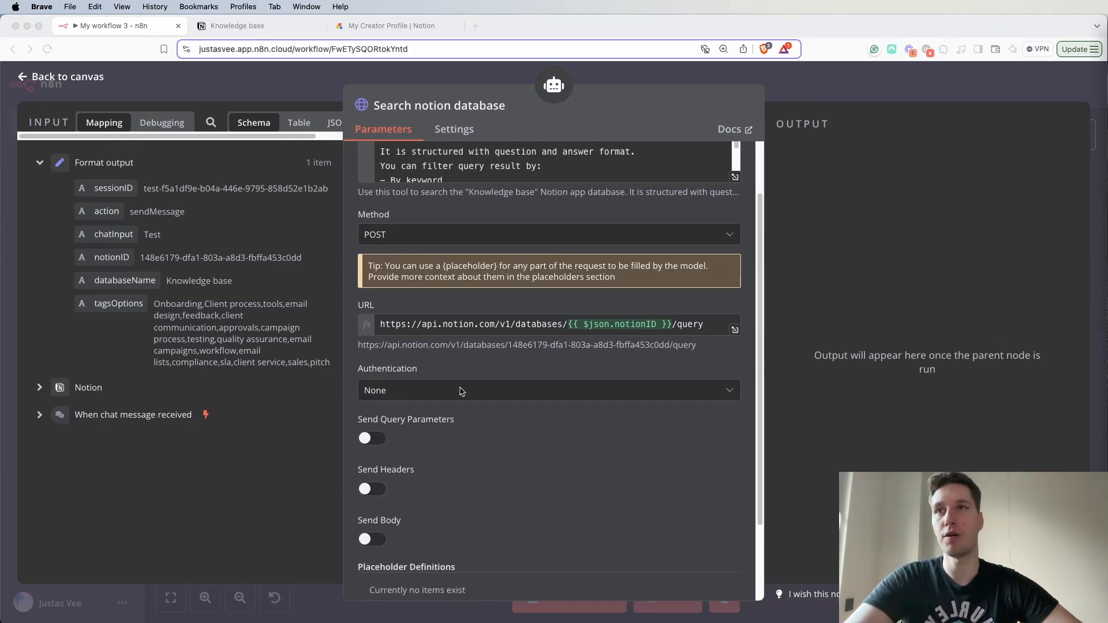
{"action": "left_click", "coordinate": [478, 358]}
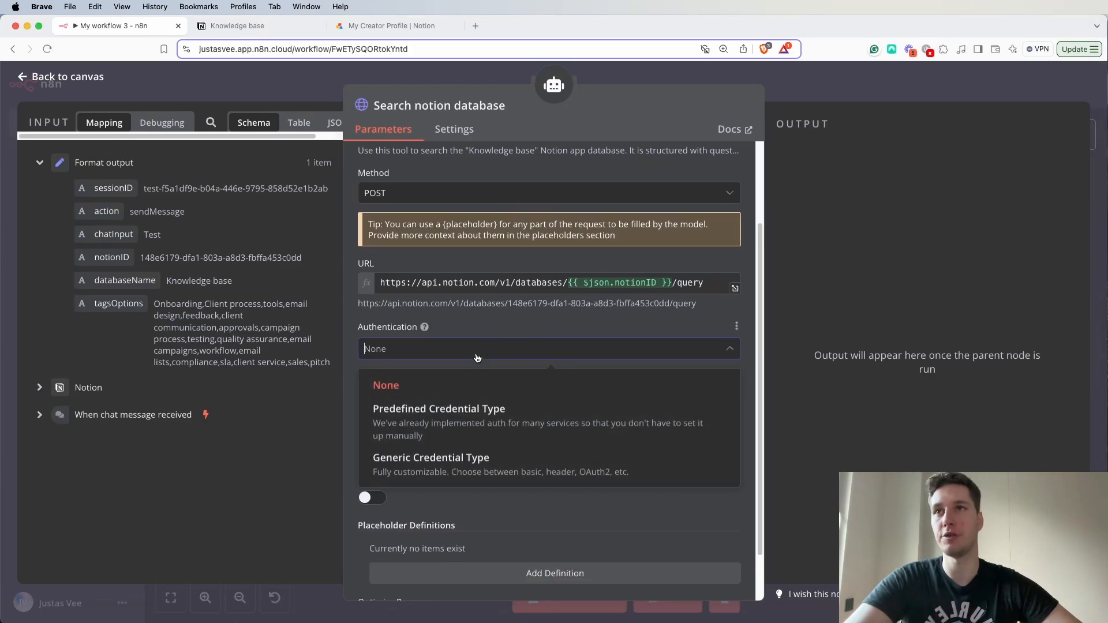
{"action": "left_click", "coordinate": [466, 419]}
{"action": "scroll", "coordinate": [519, 358], "scroll_direction": "down", "scroll_amount": 3}
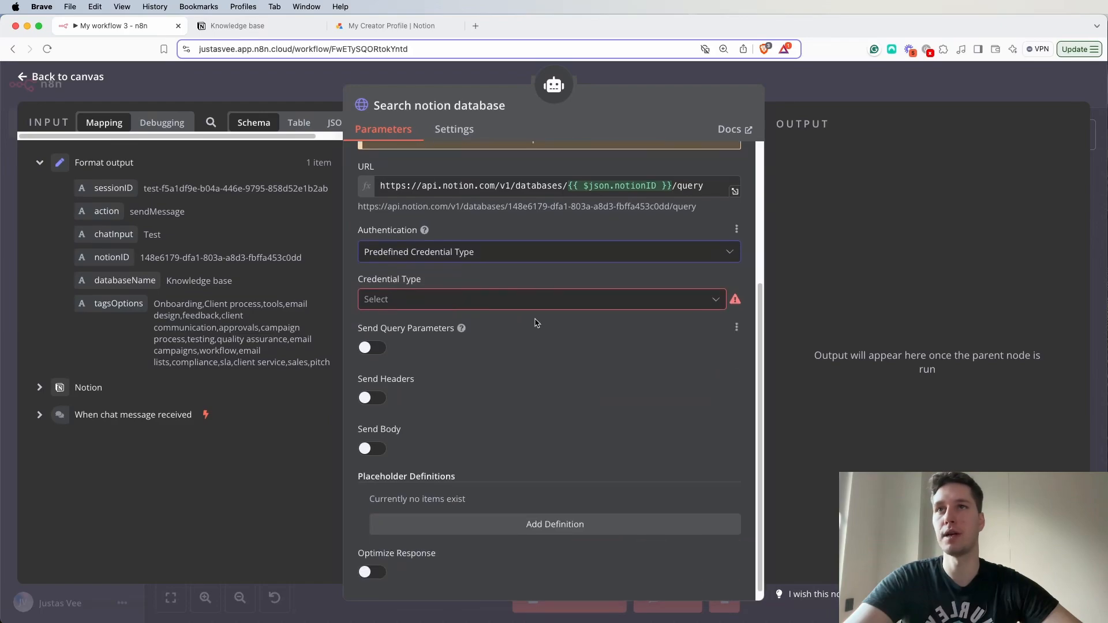
{"action": "left_click", "coordinate": [548, 309]}
{"action": "type", "text": "noti"}
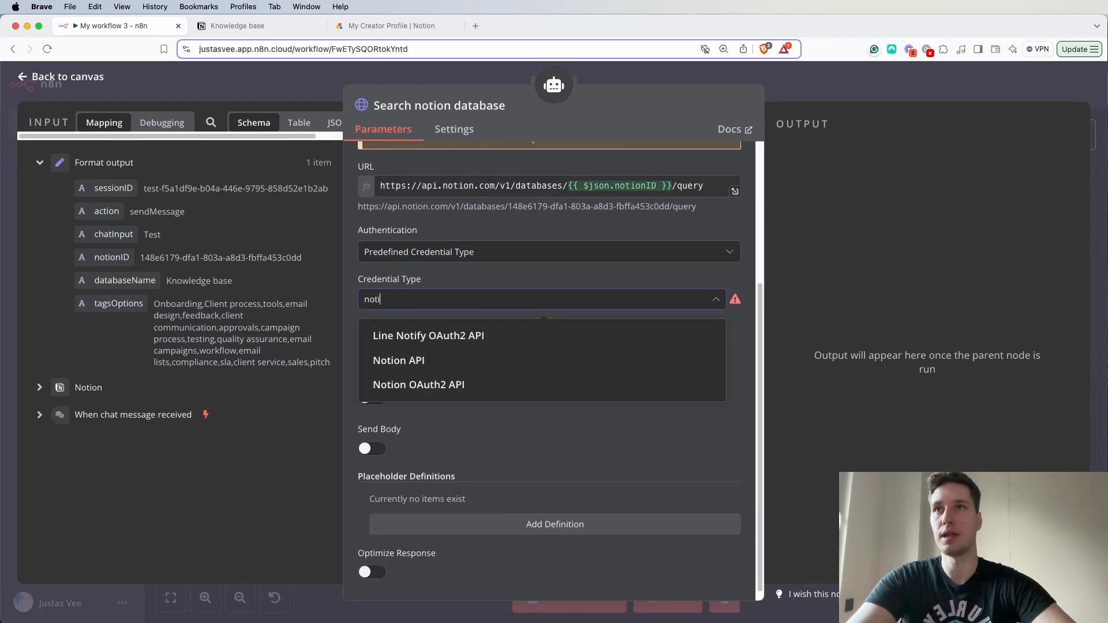
{"action": "left_click", "coordinate": [488, 364]}
{"action": "left_click", "coordinate": [495, 344]}
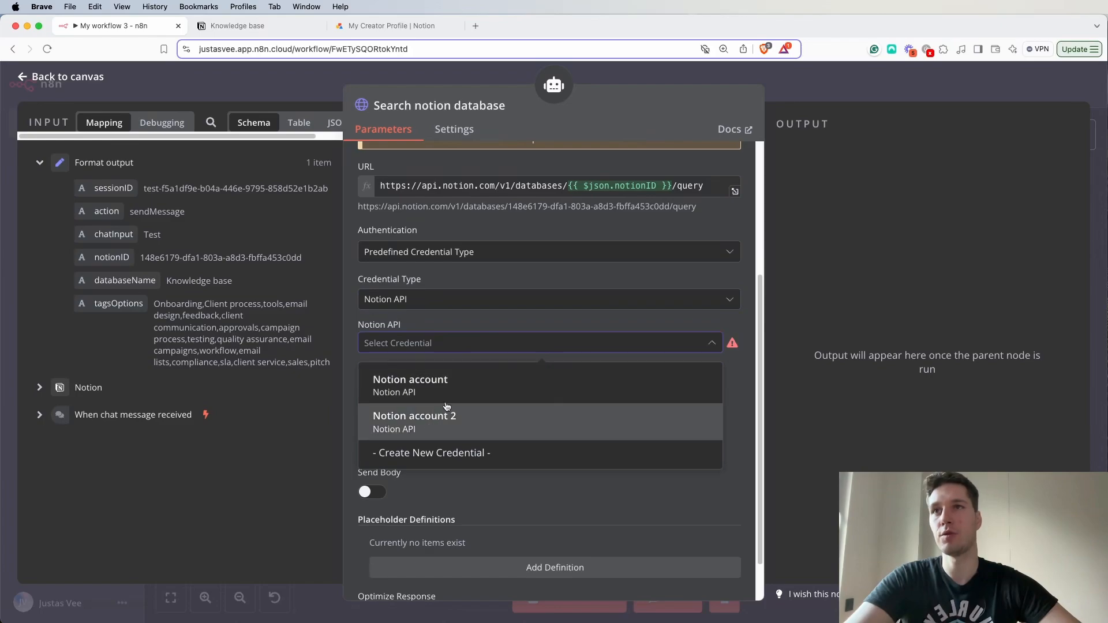
{"action": "left_click", "coordinate": [475, 395]}
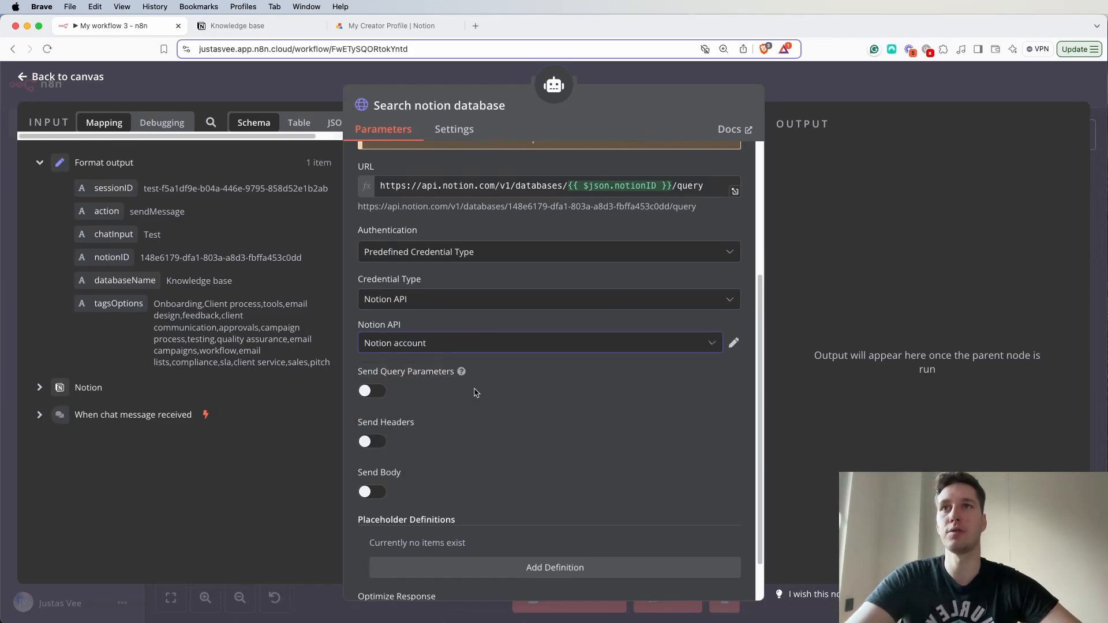
- Enable Send Body for the request and bring its body parameter settings into view
{"action": "scroll", "coordinate": [521, 399], "scroll_direction": "down", "scroll_amount": 2}
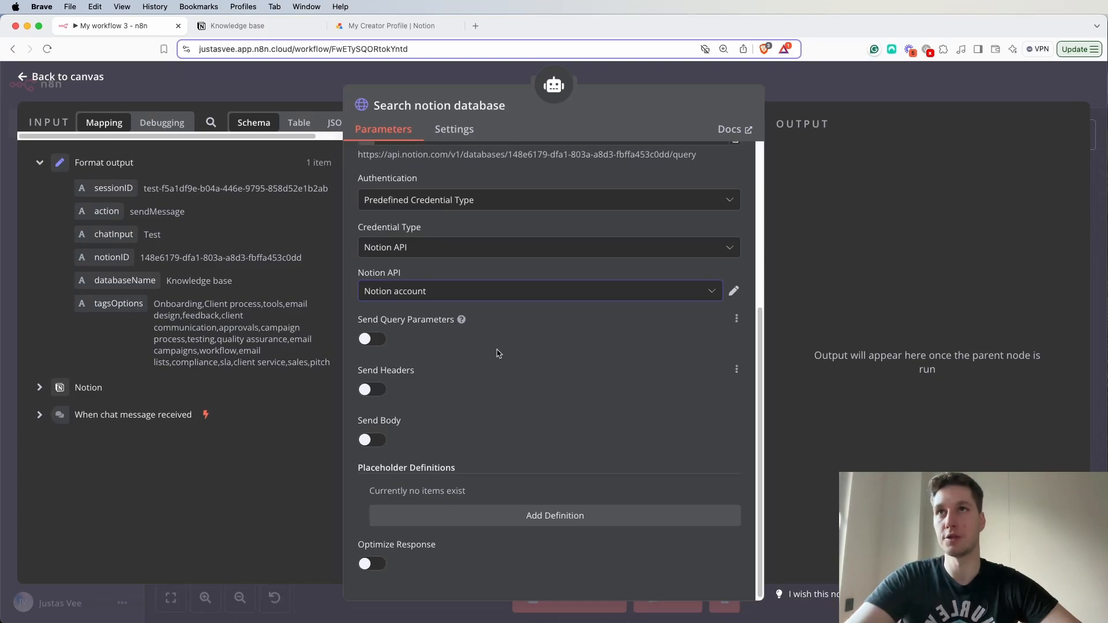
{"action": "scroll", "coordinate": [500, 351], "scroll_direction": "up", "scroll_amount": 5}
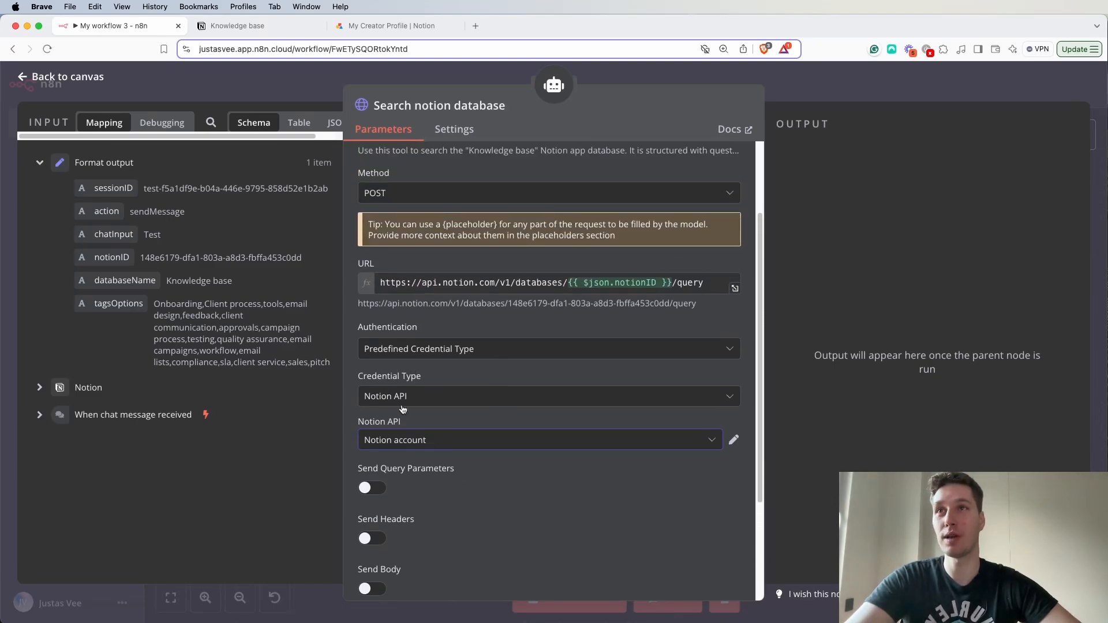
{"action": "scroll", "coordinate": [427, 401], "scroll_direction": "down", "scroll_amount": 4}
{"action": "scroll", "coordinate": [428, 400], "scroll_direction": "down", "scroll_amount": 1}
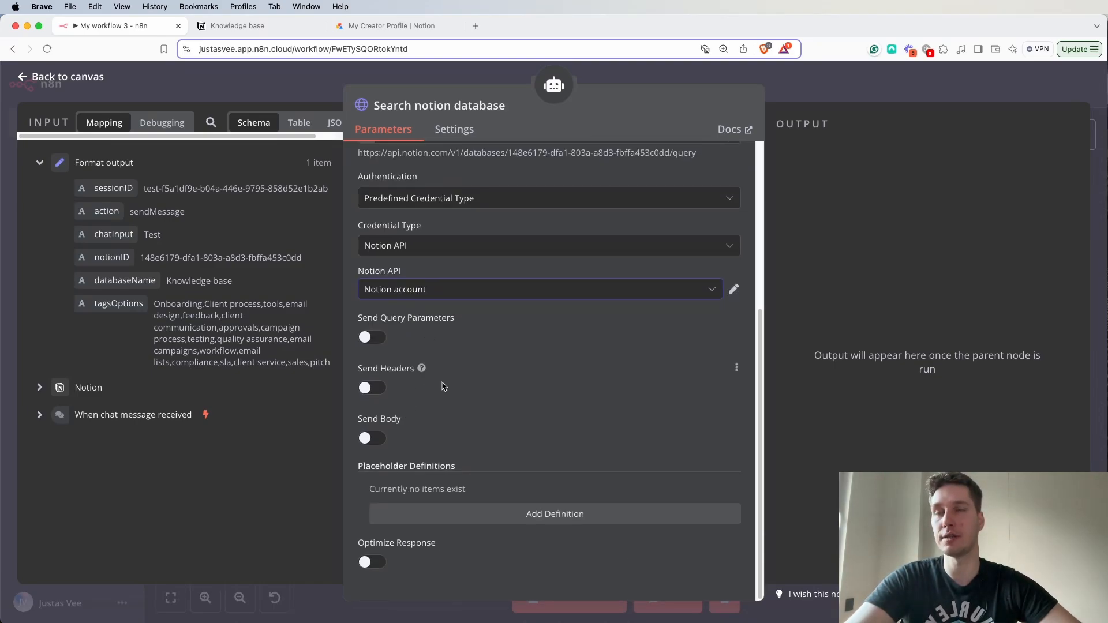
{"action": "left_click", "coordinate": [375, 440]}
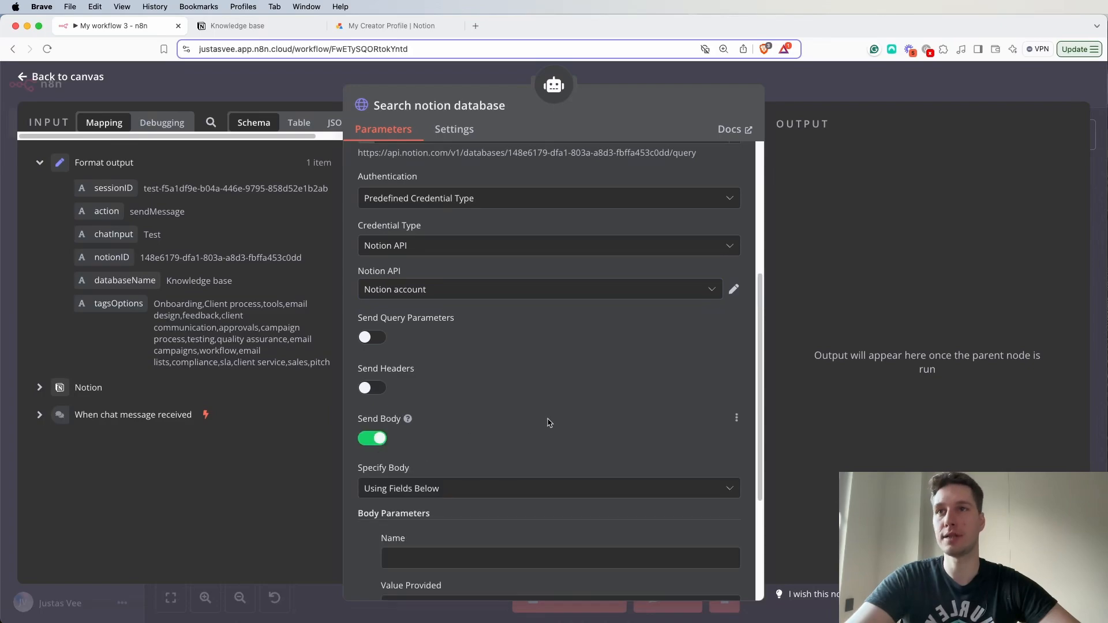
{"action": "scroll", "coordinate": [547, 421], "scroll_direction": "down", "scroll_amount": 6}
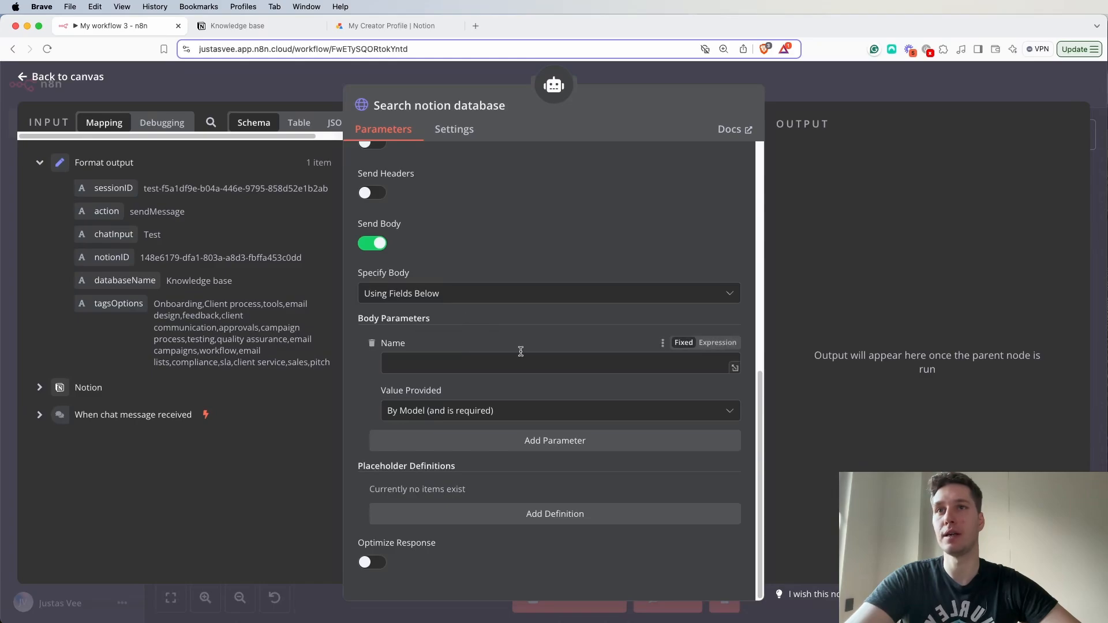
- Specify the request body using JSON and paste, as an expression, the Question {keyword} or Tags {tag} filter sorted by Last Updated ascending
{"action": "left_click", "coordinate": [491, 291]}
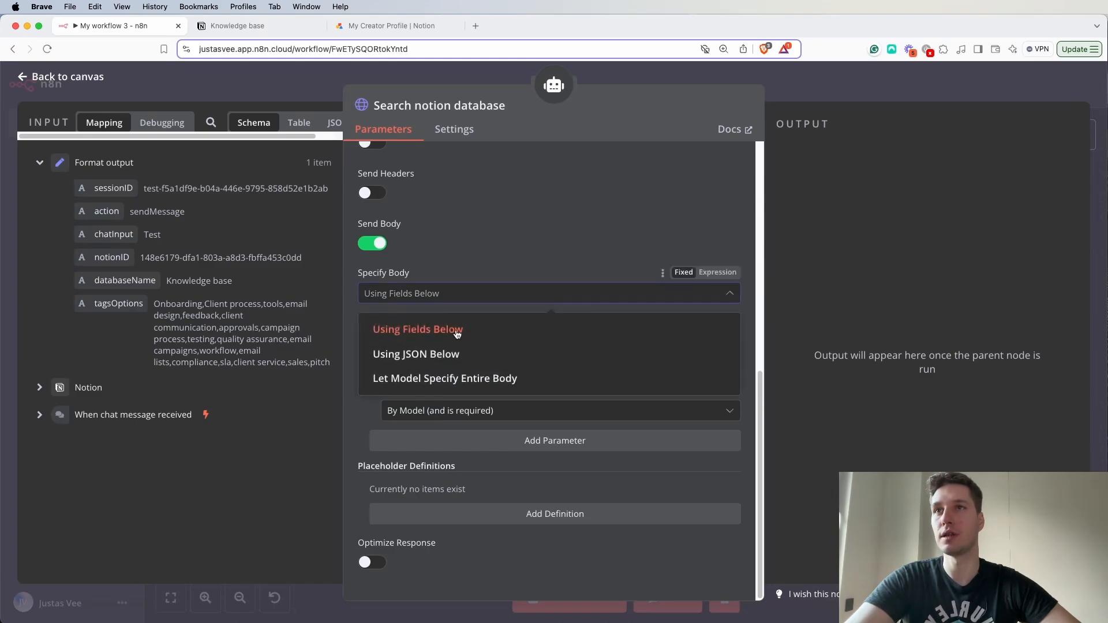
{"action": "left_click", "coordinate": [427, 361]}
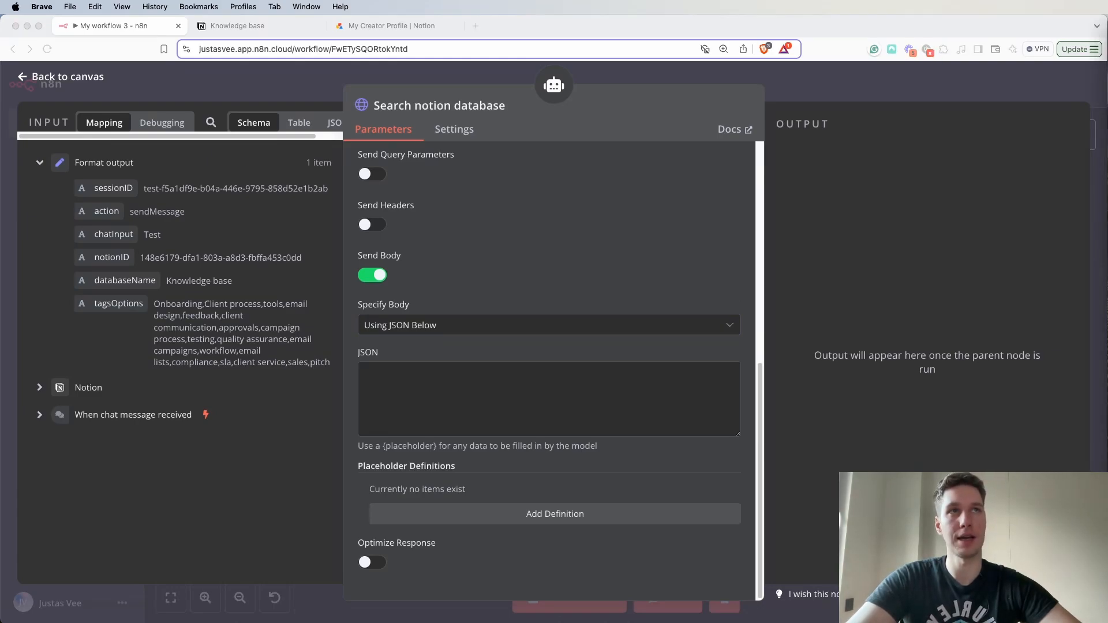
{"action": "left_click", "coordinate": [416, 378]}
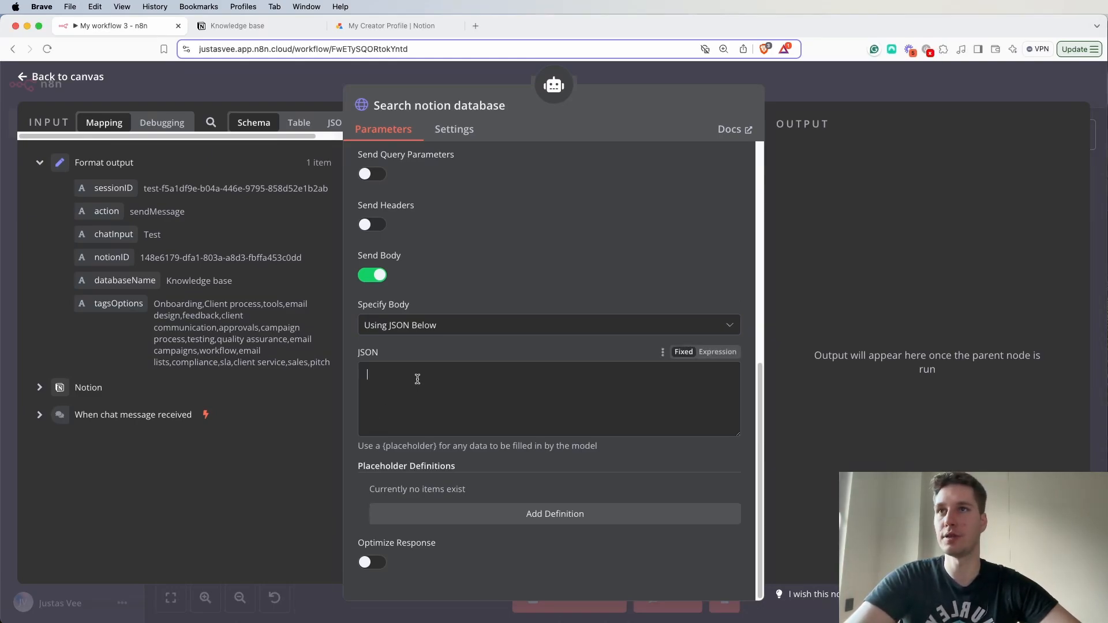
{"action": "key", "text": "super+v"}
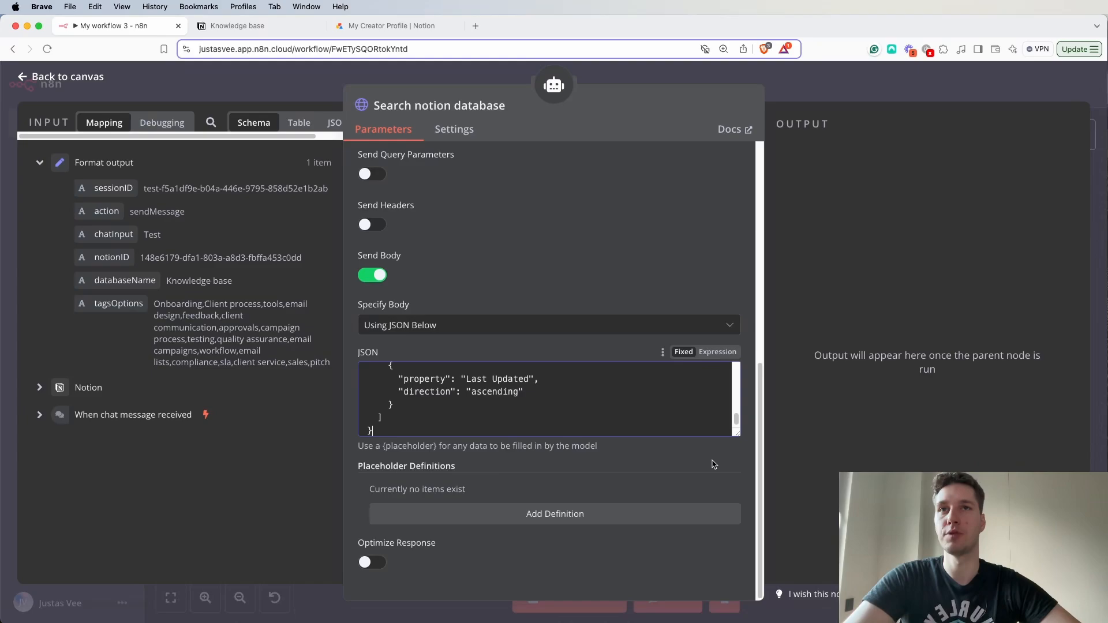
{"action": "left_click", "coordinate": [717, 351]}
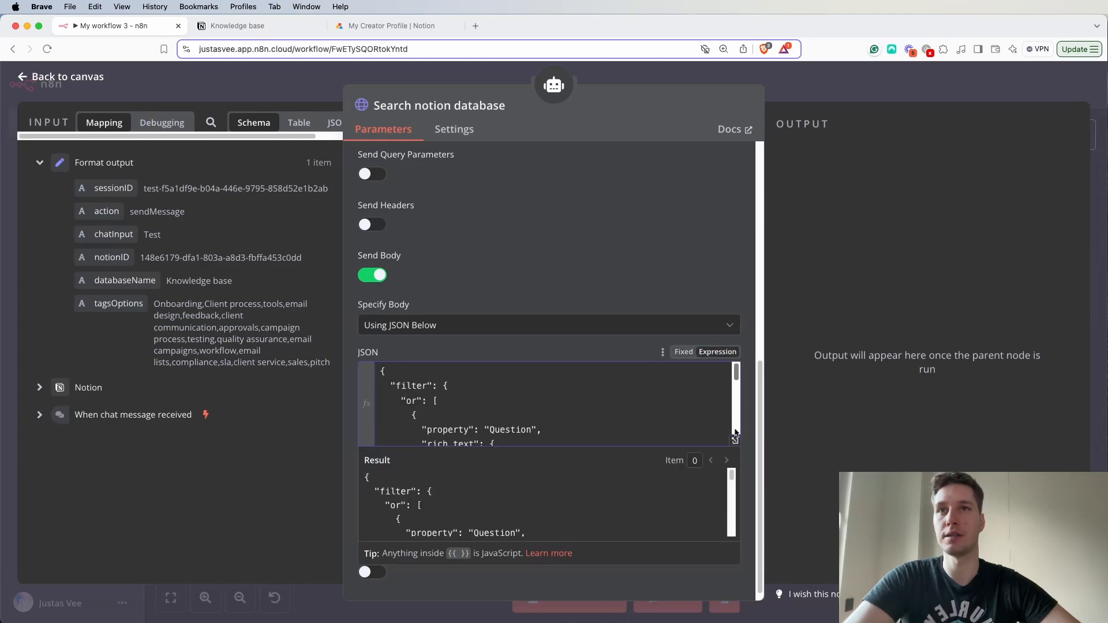
{"action": "left_click", "coordinate": [744, 348]}
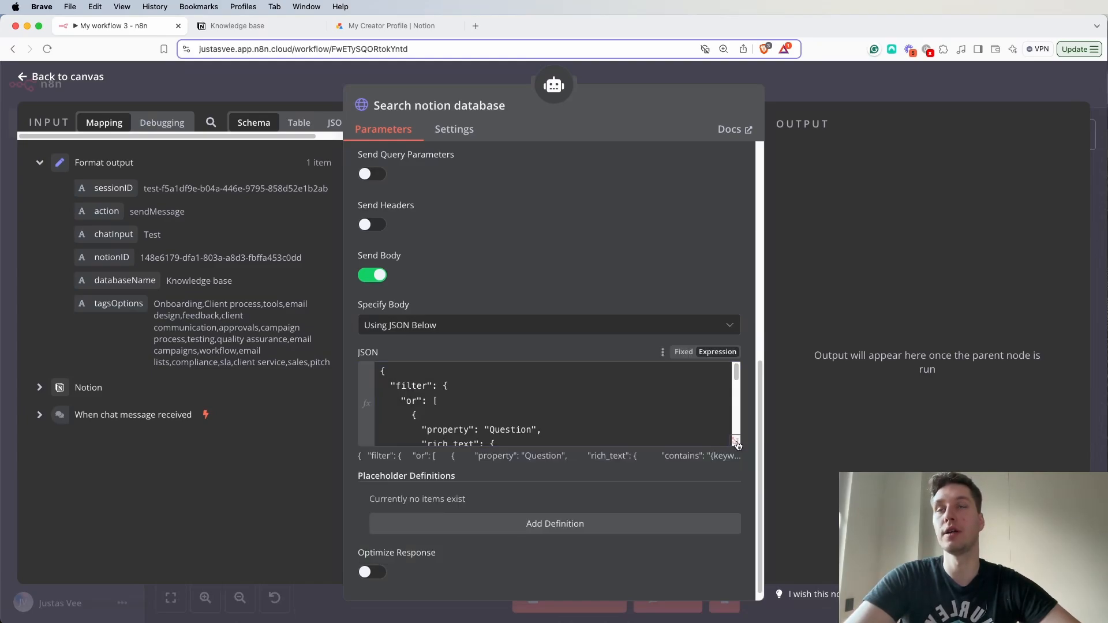
- Open the JSON body in the expanded expression editor and examine its filter, the "or" condition and the Question property
{"action": "scroll", "coordinate": [652, 309], "scroll_direction": "up", "scroll_amount": 4}
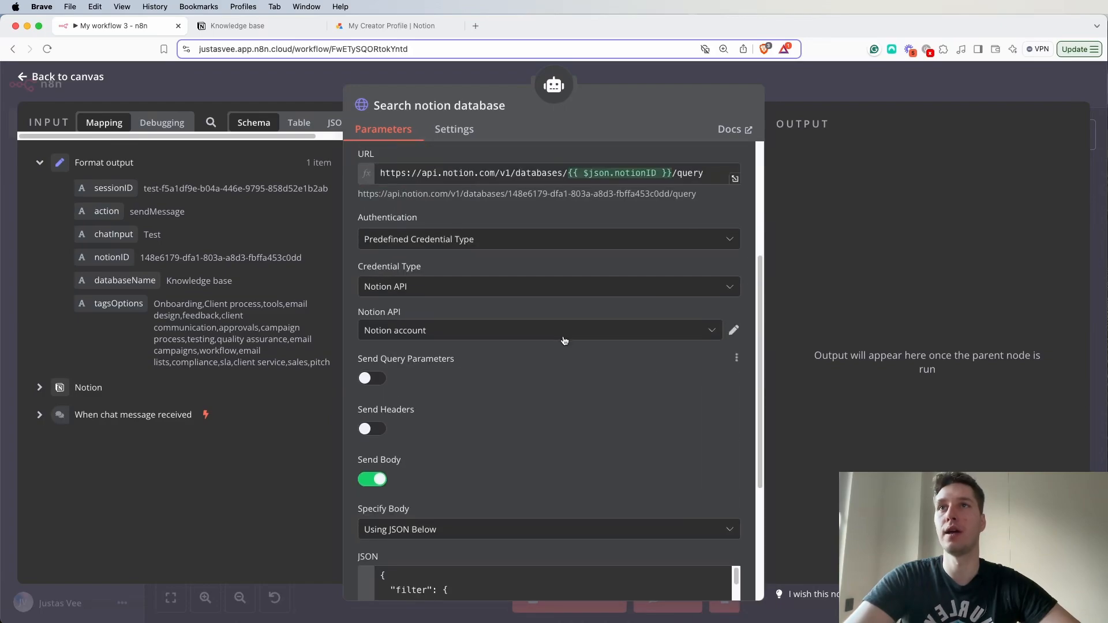
{"action": "scroll", "coordinate": [531, 356], "scroll_direction": "down", "scroll_amount": 5}
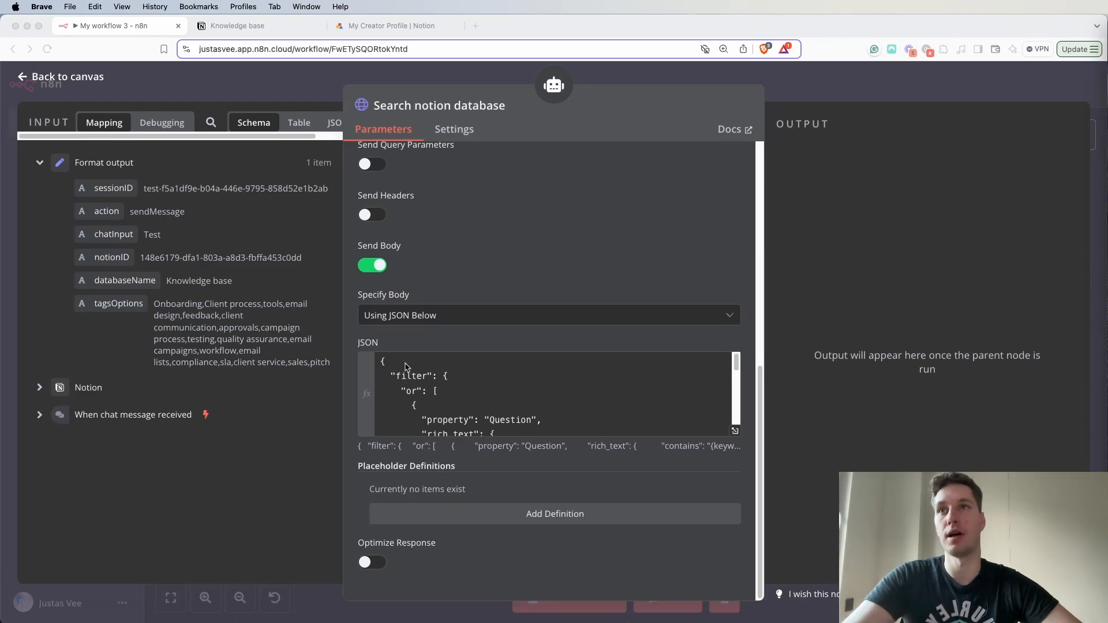
{"action": "left_click", "coordinate": [736, 431]}
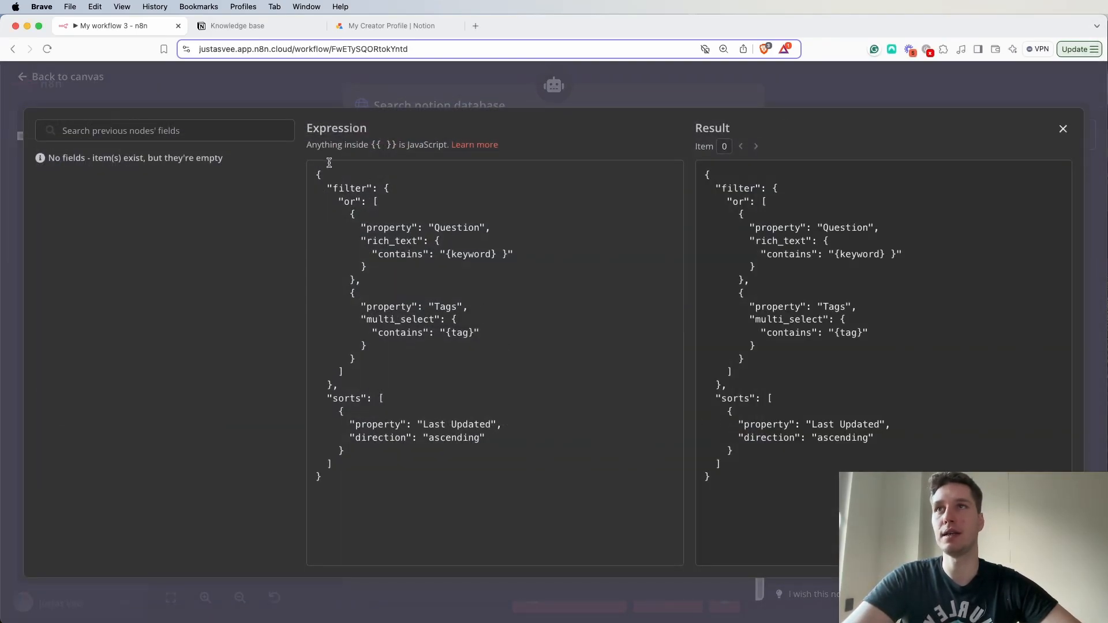
{"action": "left_click", "coordinate": [376, 202]}
{"action": "left_click", "coordinate": [332, 184]}
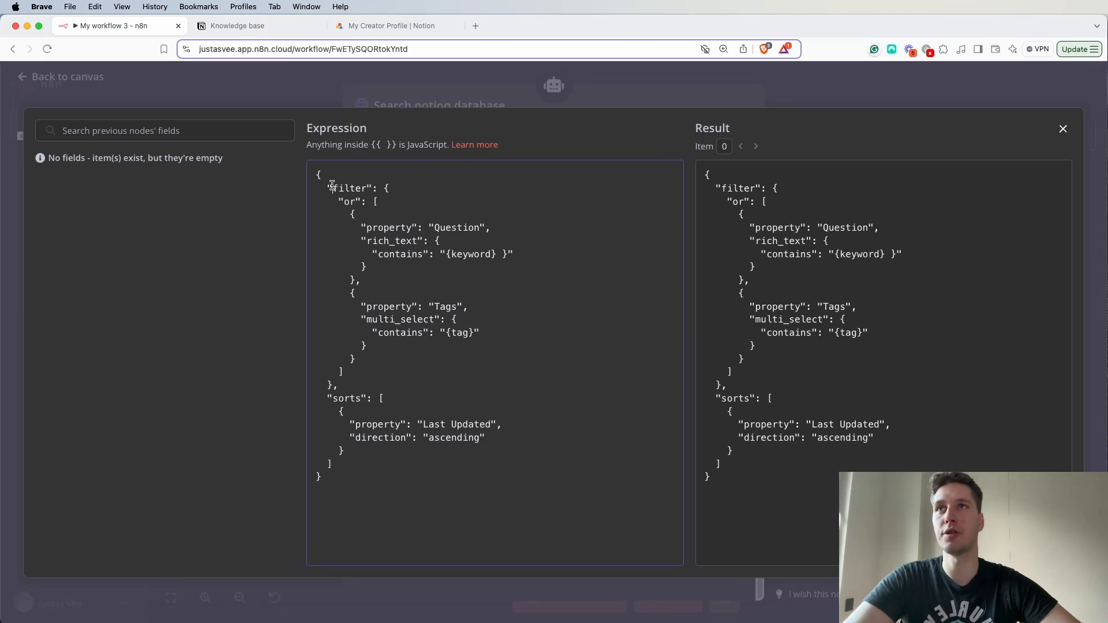
{"action": "left_click_drag", "start_coordinate": [333, 190], "coordinate": [364, 189]}
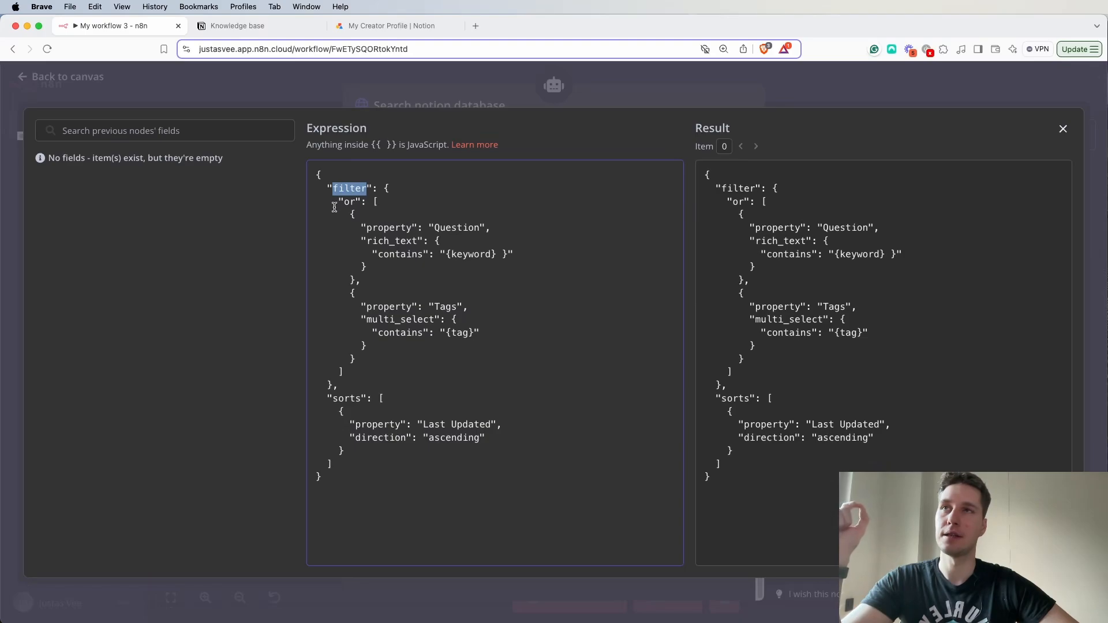
{"action": "left_click_drag", "start_coordinate": [344, 203], "coordinate": [349, 205]}
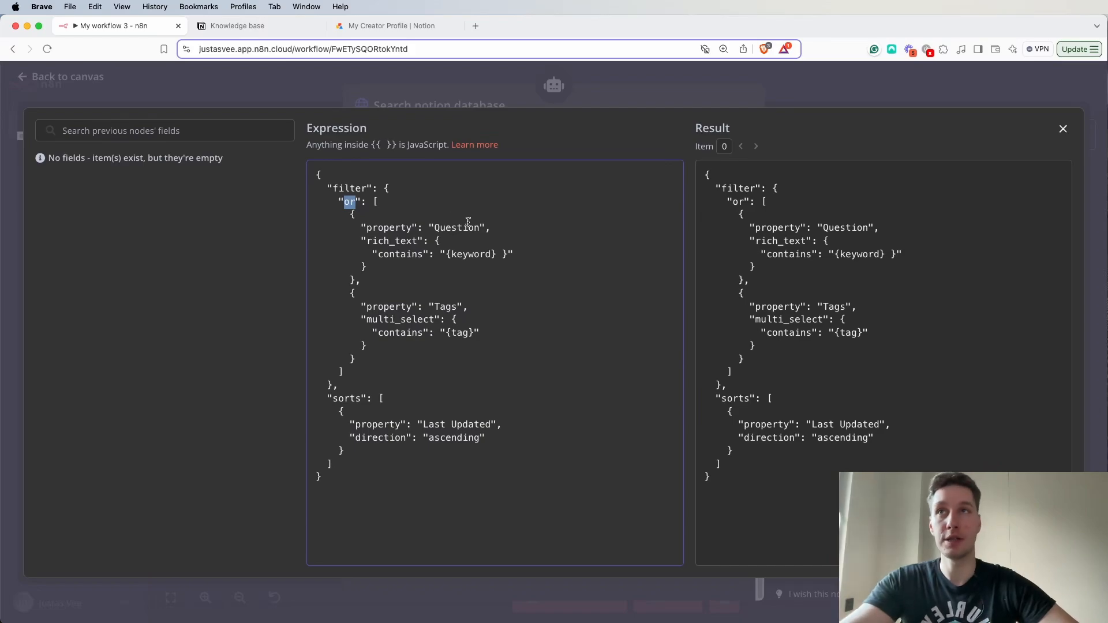
{"action": "left_click", "coordinate": [489, 184]}
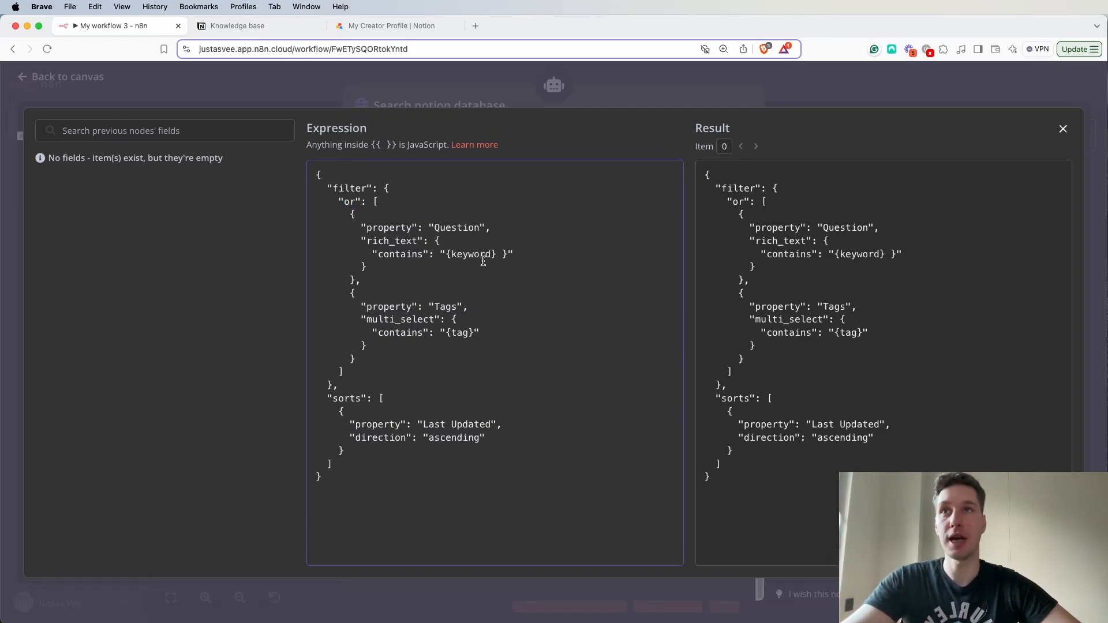
{"action": "left_click_drag", "start_coordinate": [350, 226], "coordinate": [477, 232]}
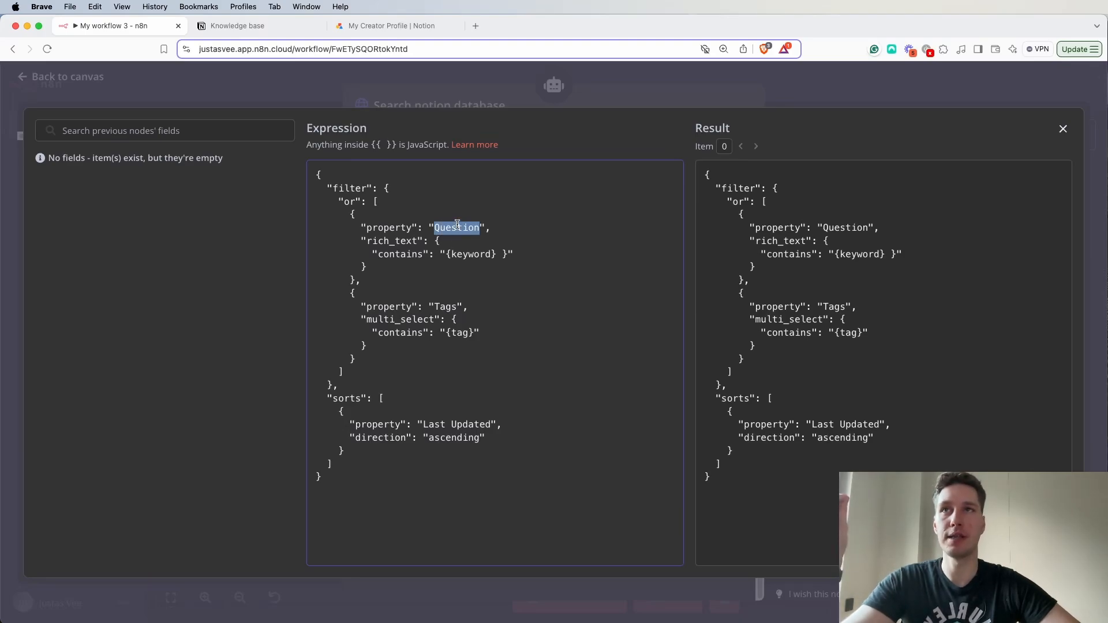
- Check the Question column in the Notion Knowledge base against the {keyword} condition of the JSON filter
{"action": "left_click", "coordinate": [254, 27]}
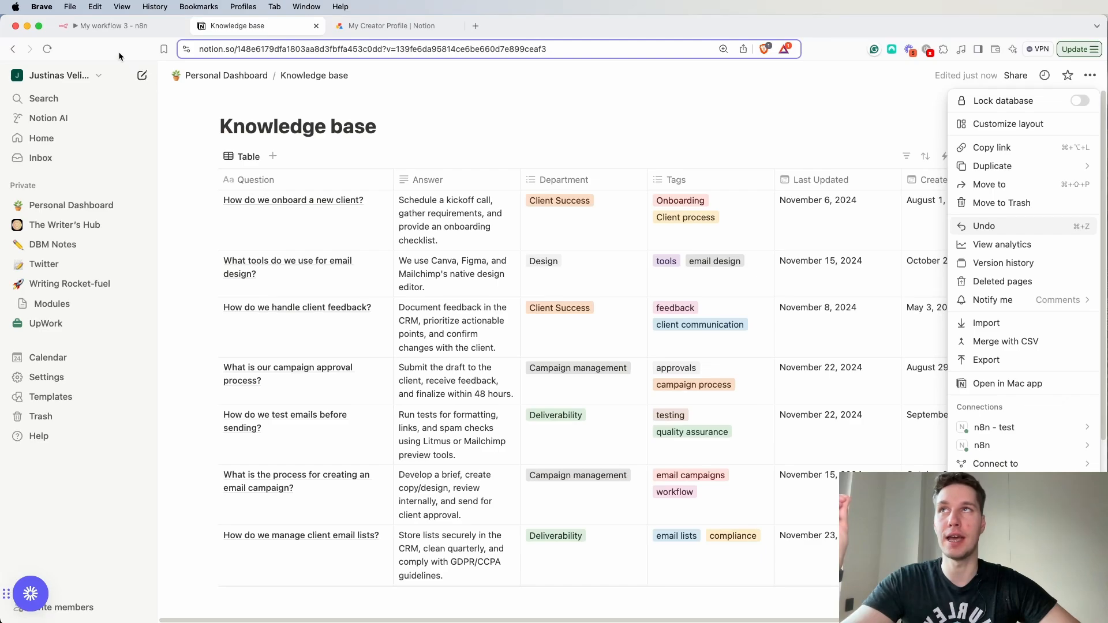
{"action": "left_click", "coordinate": [122, 26]}
{"action": "left_click", "coordinate": [449, 254]}
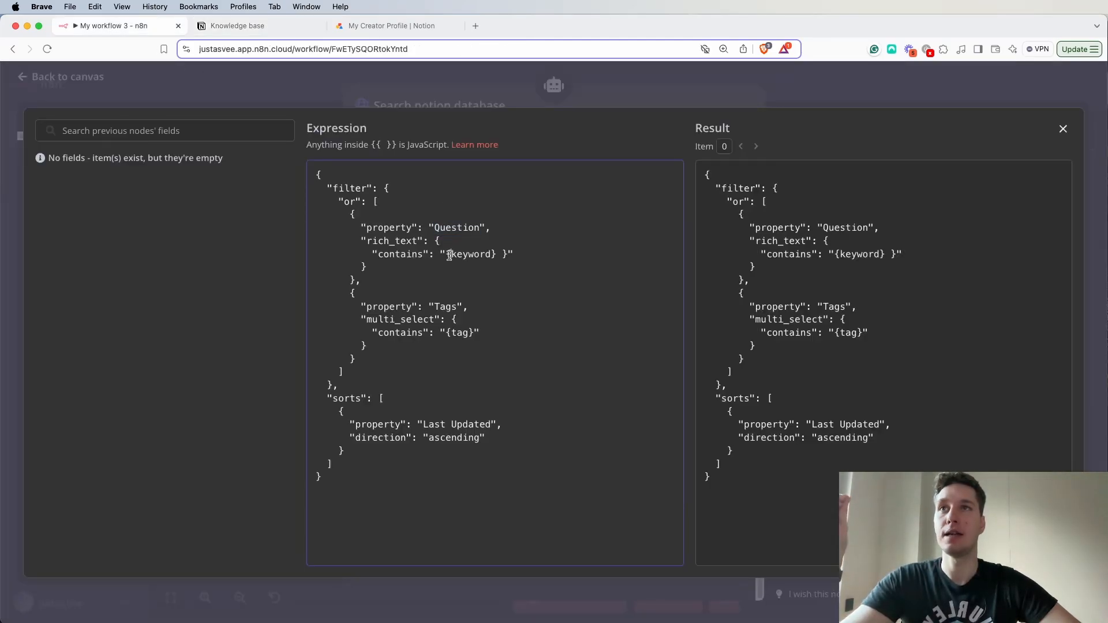
{"action": "left_click_drag", "start_coordinate": [449, 258], "coordinate": [501, 250]}
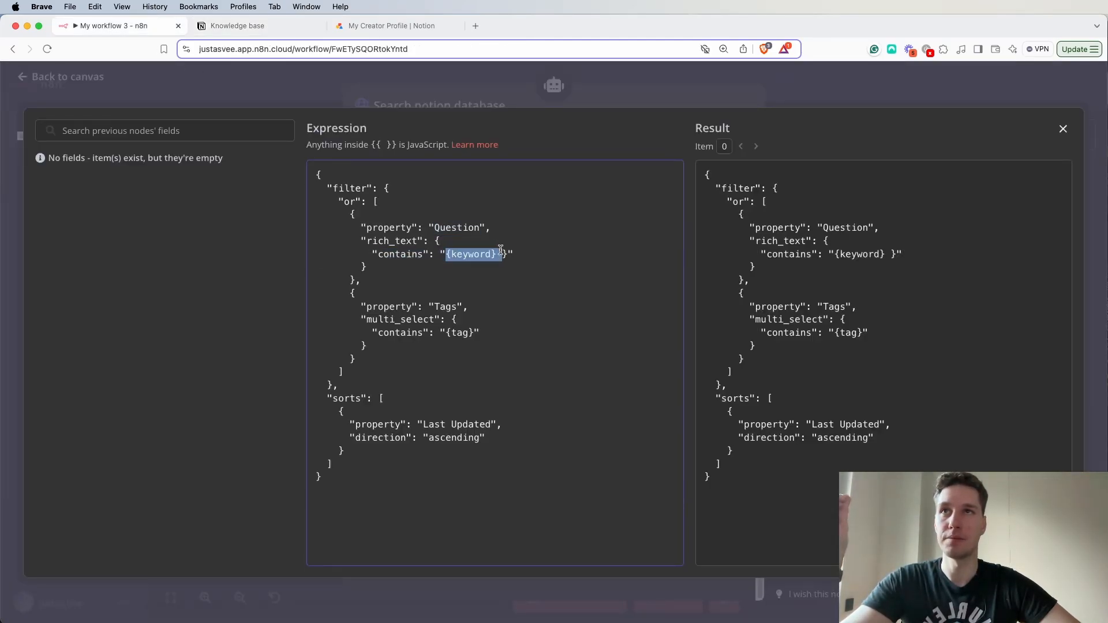
{"action": "left_click", "coordinate": [480, 281]}
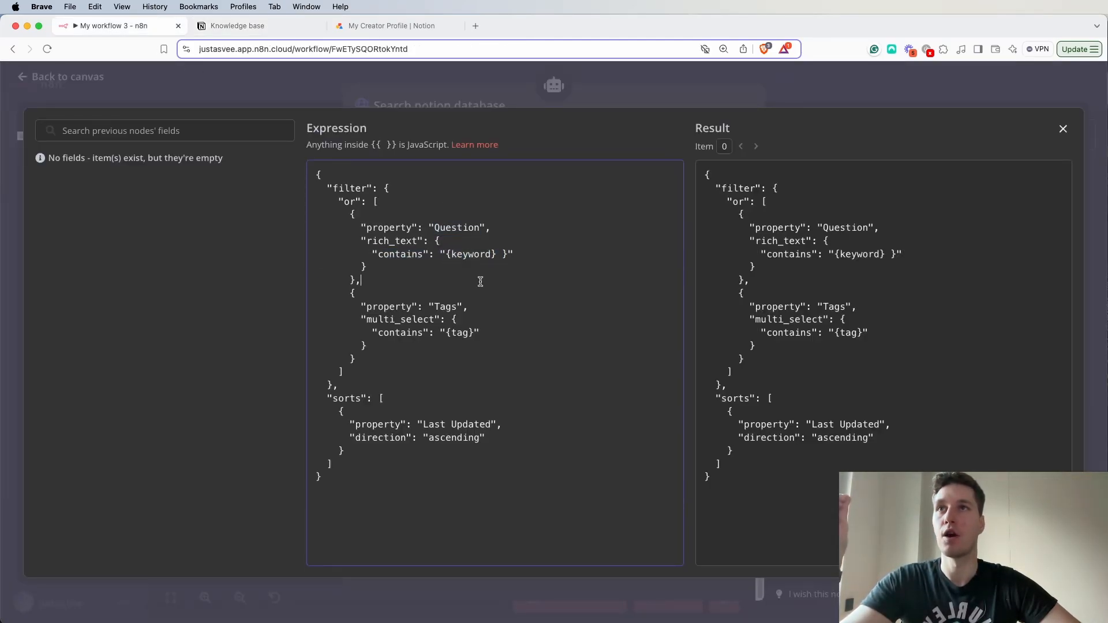
- Check the Tags column in the Notion Knowledge base, and review the {tag} condition and the sorts block of the JSON body
{"action": "left_click", "coordinate": [237, 26]}
{"action": "left_click", "coordinate": [648, 137]}
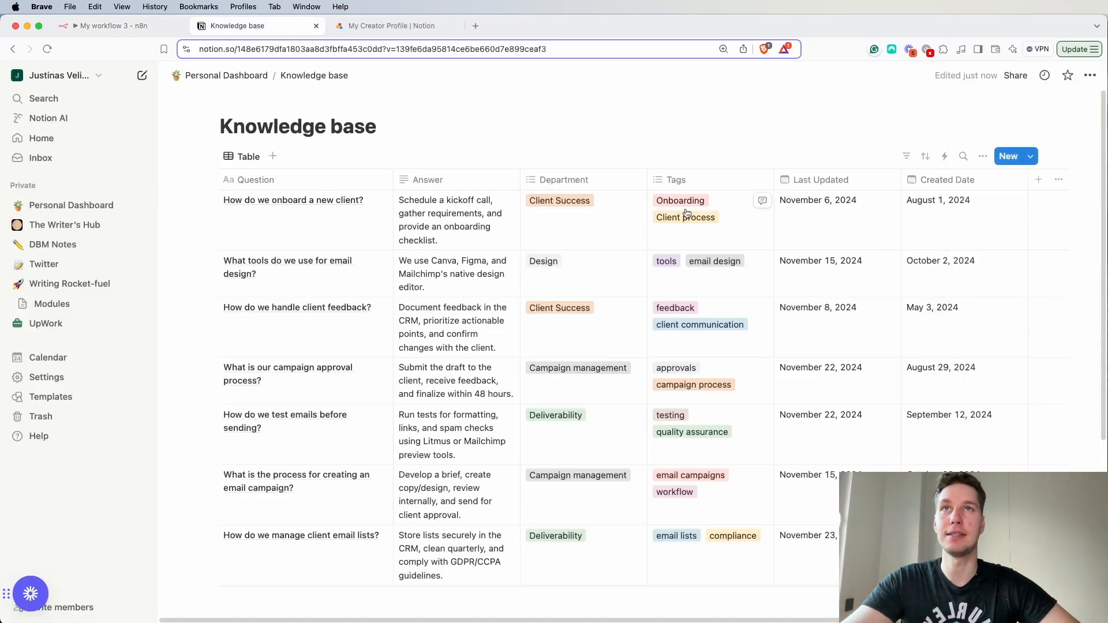
{"action": "left_click", "coordinate": [103, 24]}
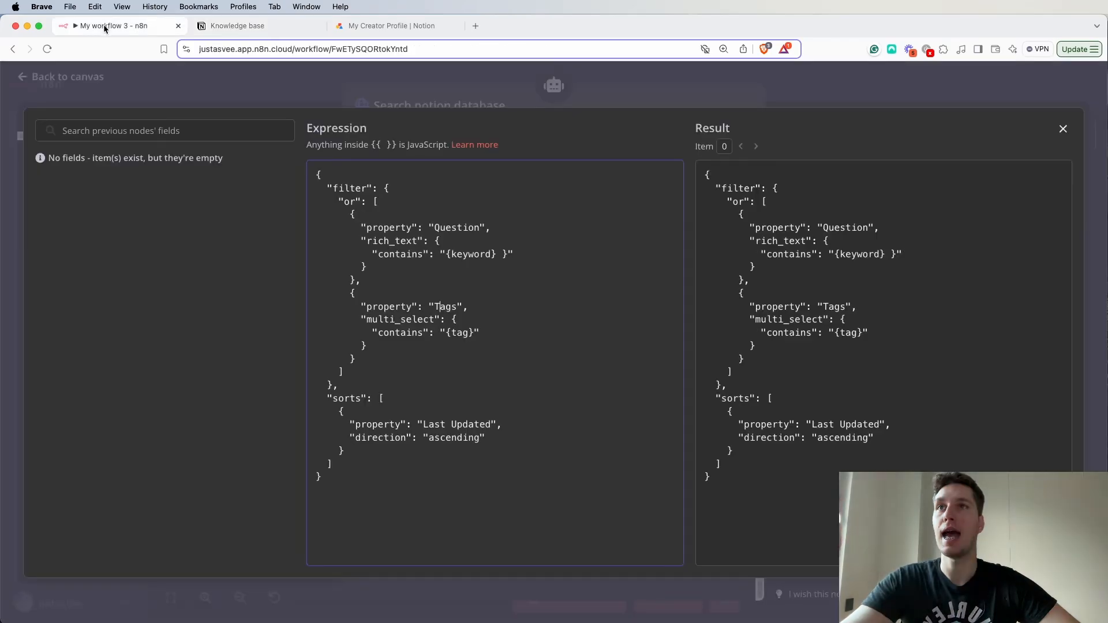
{"action": "left_click_drag", "start_coordinate": [449, 336], "coordinate": [473, 335]}
{"action": "left_click_drag", "start_coordinate": [326, 398], "coordinate": [486, 438]}
{"action": "left_click", "coordinate": [484, 486]}
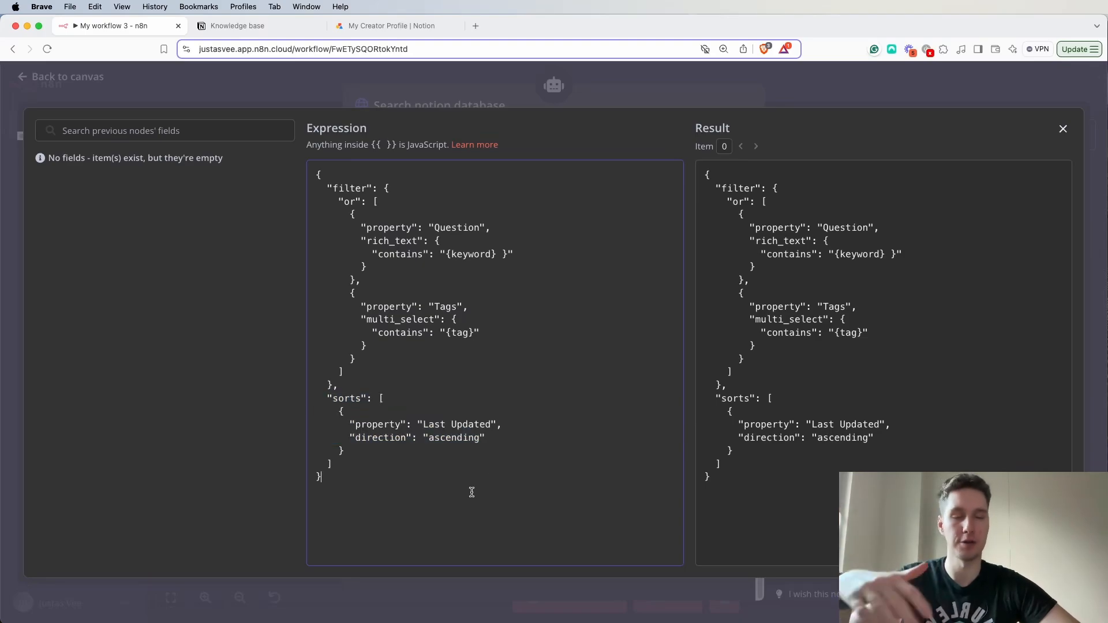
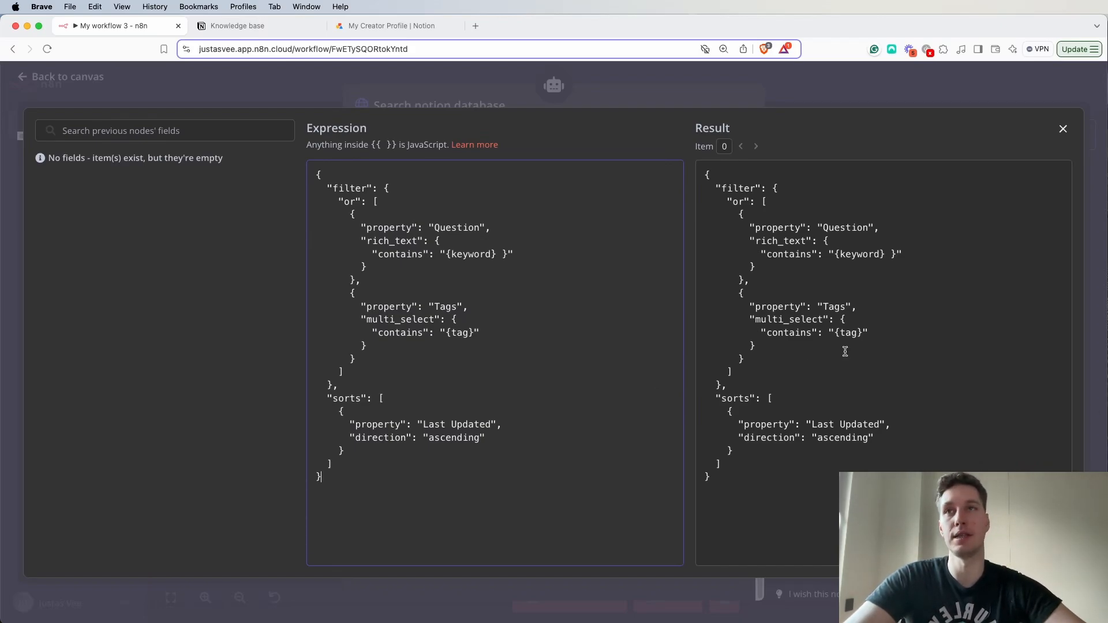
- Remove the stray space and extra closing brace after {keyword} in the JSON body and close the expanded expression editor
{"action": "left_click", "coordinate": [508, 254]}
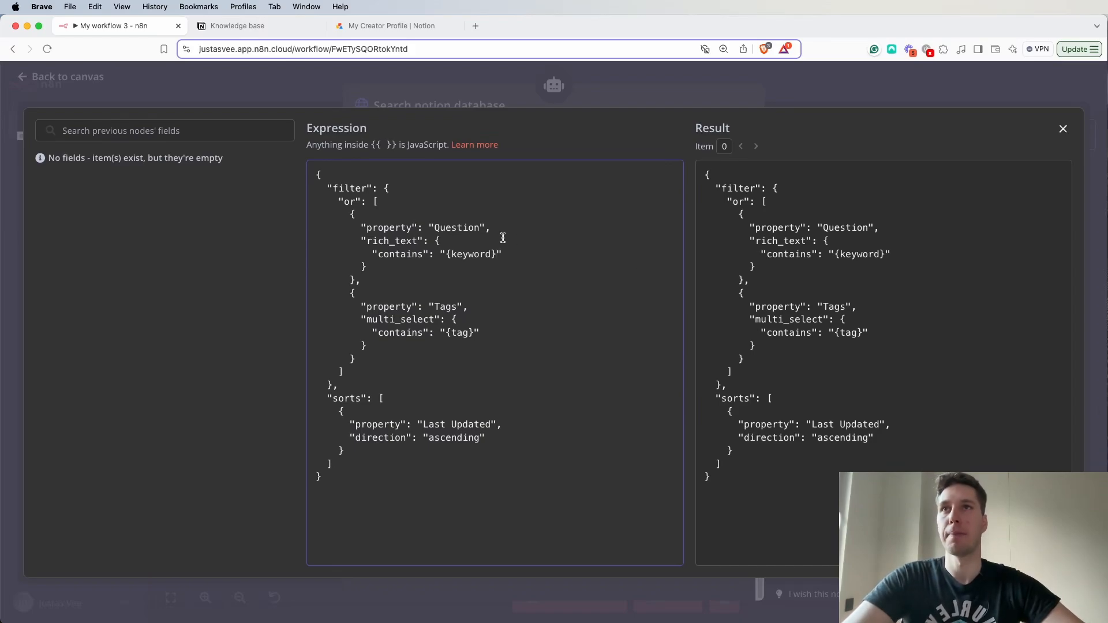
{"action": "left_click", "coordinate": [613, 85]}
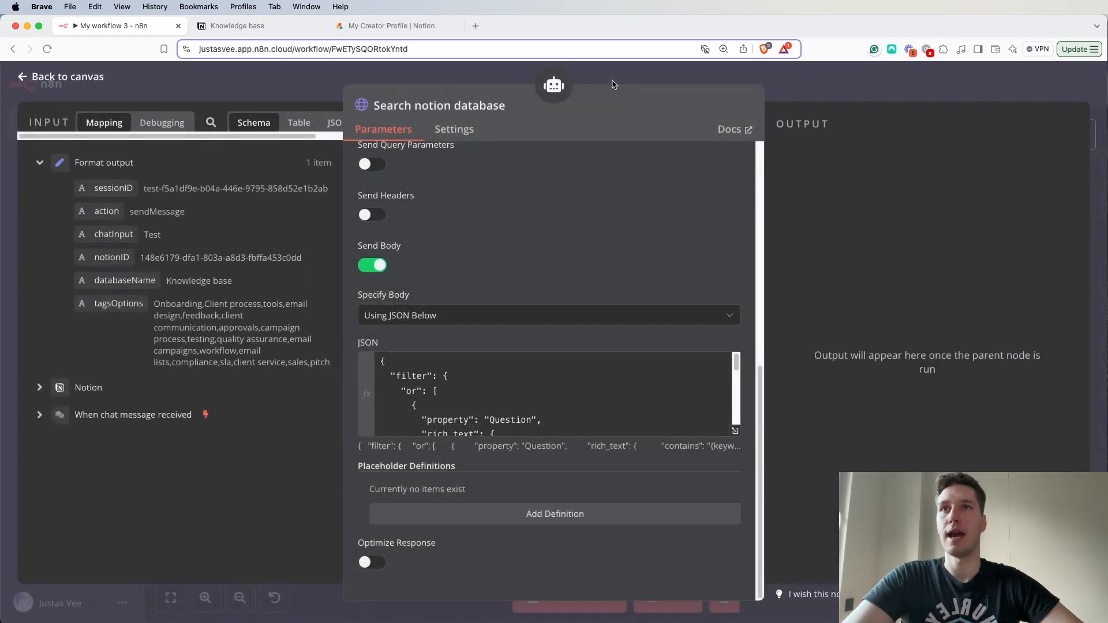
{"action": "scroll", "coordinate": [571, 396], "scroll_direction": "down", "scroll_amount": 3}
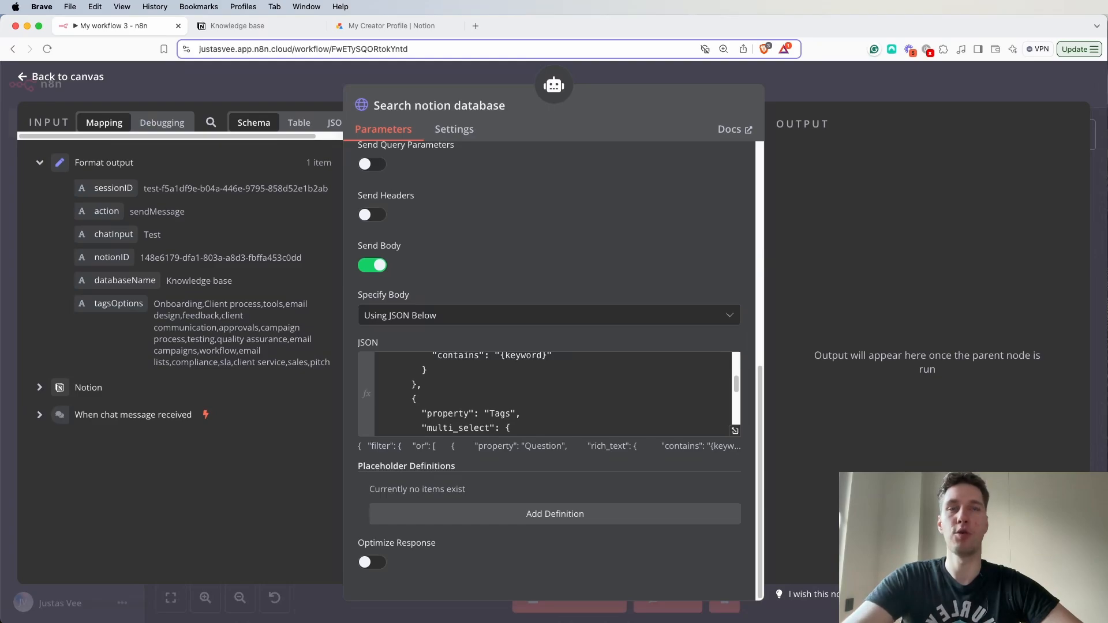
- Add a placeholder definition named keyword with the description "Searches question of the record. Use one keyword at a time."
{"action": "left_click", "coordinate": [594, 516]}
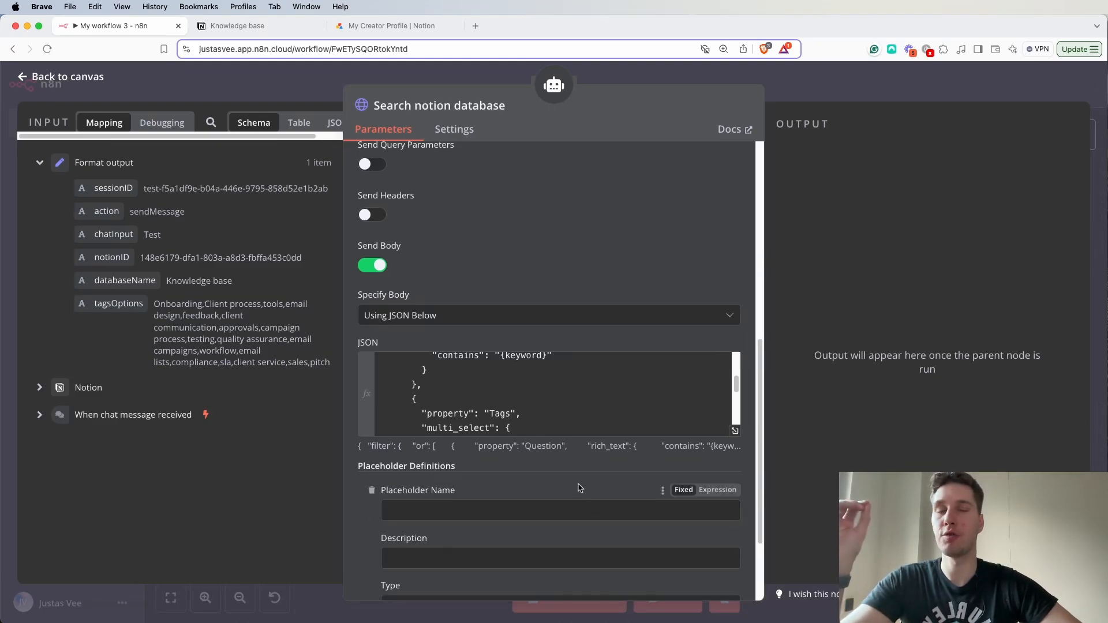
{"action": "scroll", "coordinate": [533, 393], "scroll_direction": "up", "scroll_amount": 1}
{"action": "scroll", "coordinate": [533, 393], "scroll_direction": "up", "scroll_amount": 2}
{"action": "left_click_drag", "start_coordinate": [500, 383], "coordinate": [554, 382]}
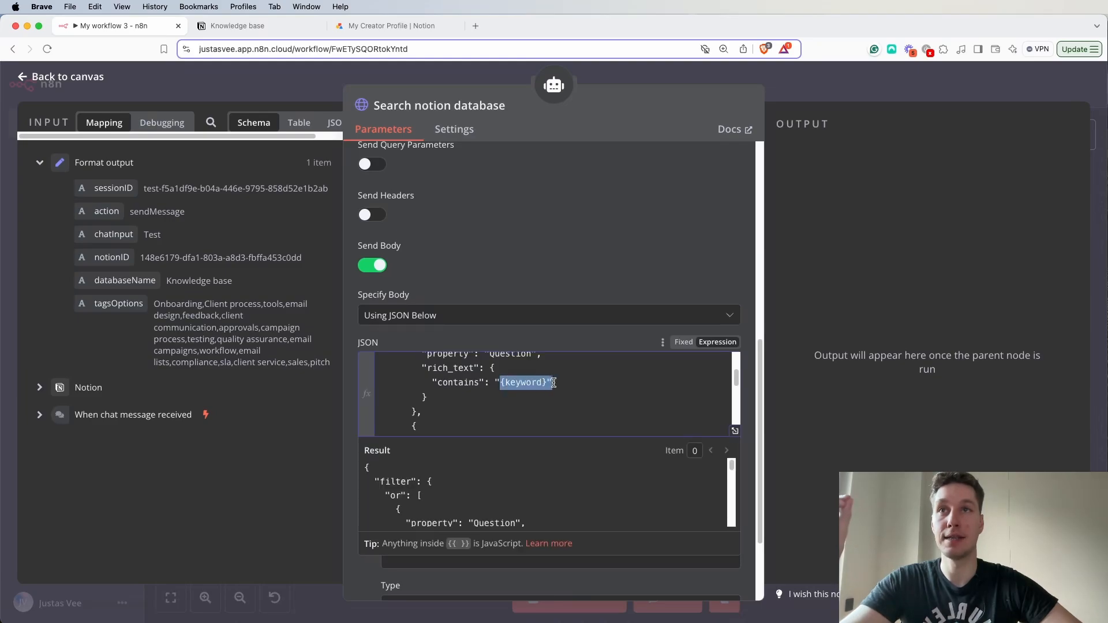
{"action": "left_click", "coordinate": [615, 288]}
{"action": "scroll", "coordinate": [469, 484], "scroll_direction": "down", "scroll_amount": 2}
{"action": "left_click", "coordinate": [470, 426]}
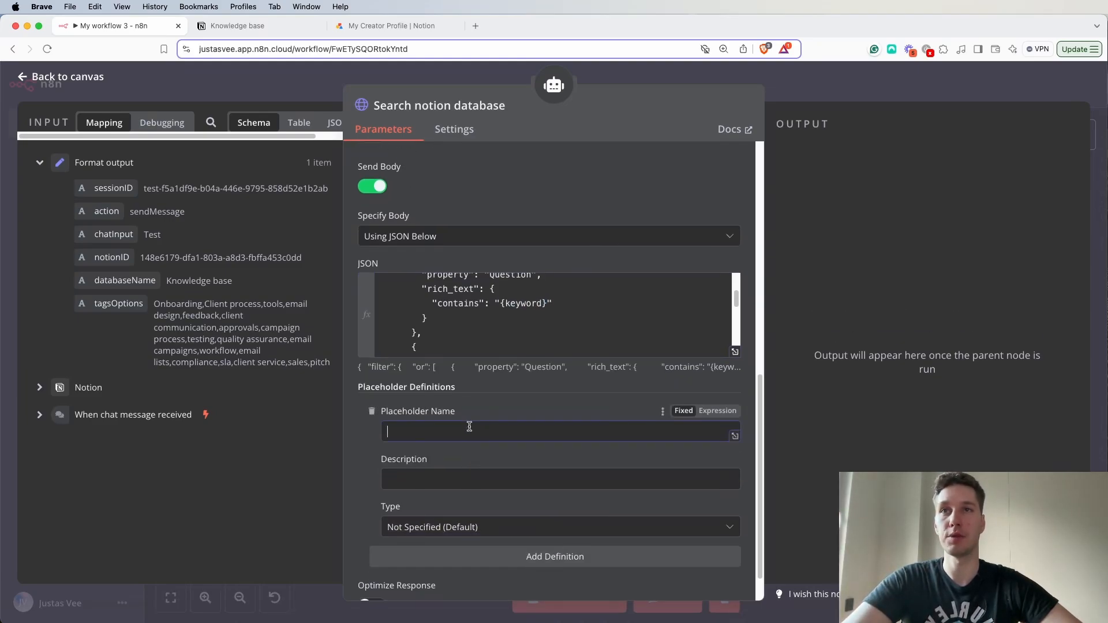
{"action": "type", "text": "keyword"}
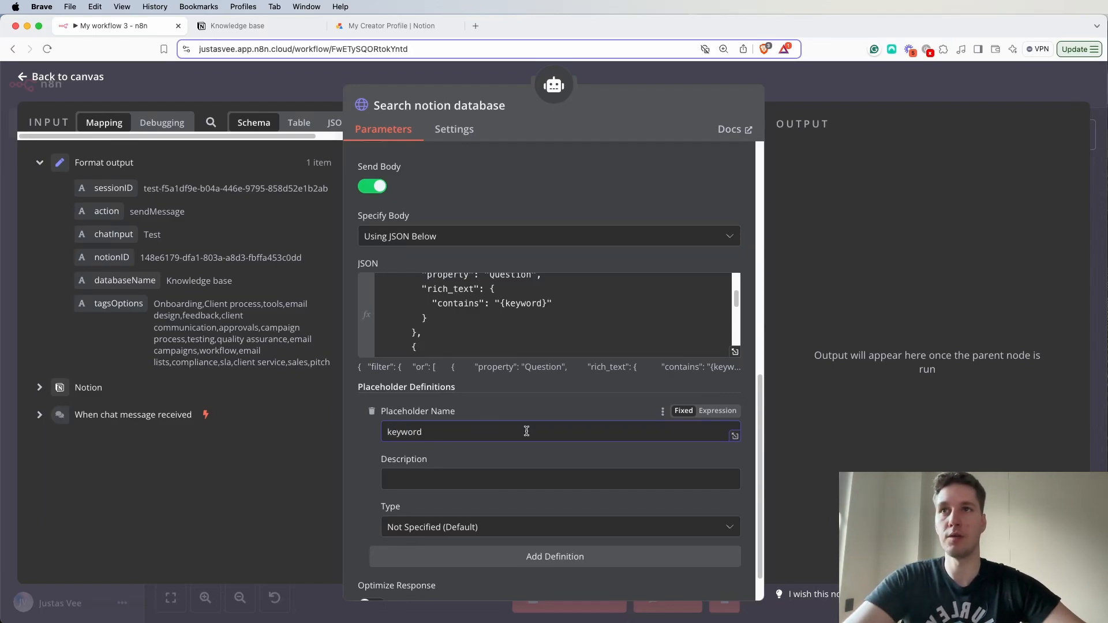
{"action": "scroll", "coordinate": [526, 431], "scroll_direction": "down", "scroll_amount": 1}
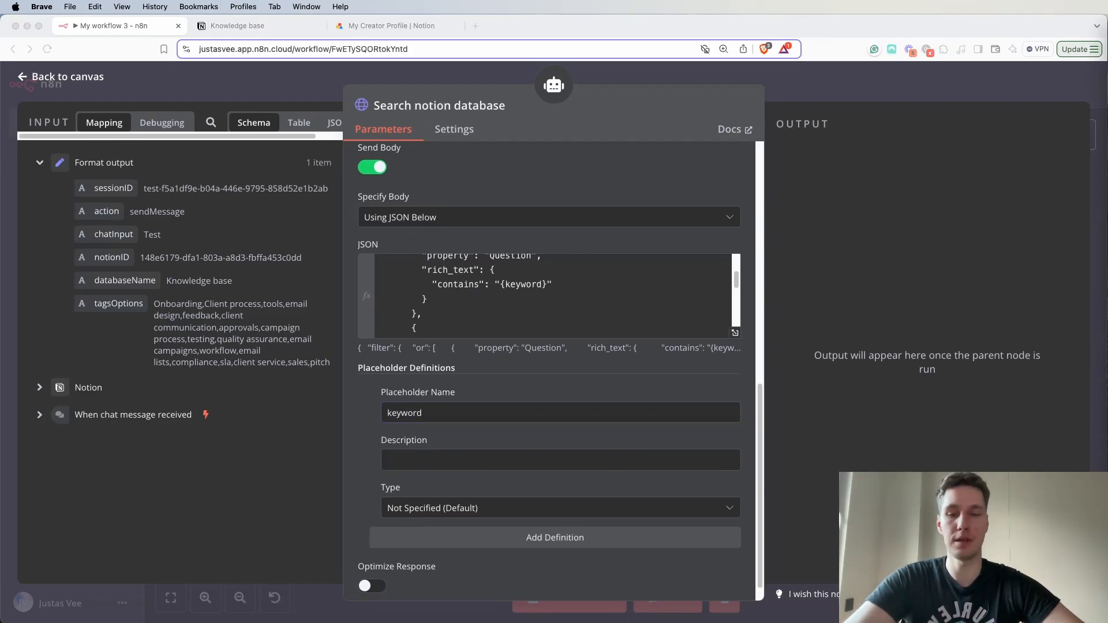
{"action": "left_click", "coordinate": [483, 457]}
{"action": "type", "text": "Searches question of the record. Use one keyword at a time."}
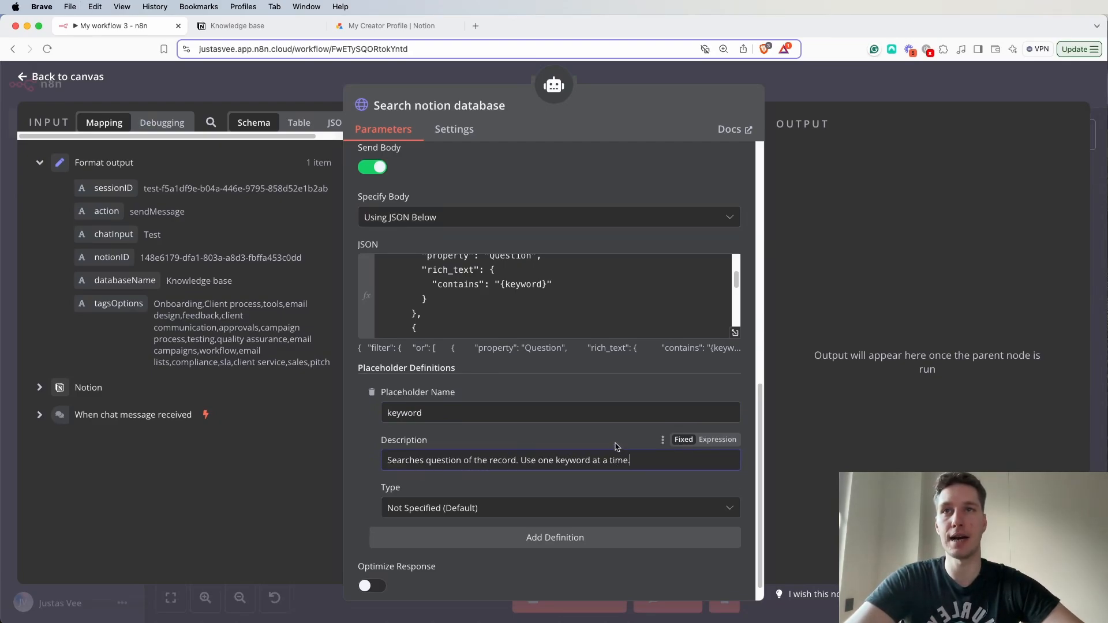
- Add a second placeholder definition named tag with the description "Options: {{ $json.tagsOptions }}" and return to the canvas
{"action": "scroll", "coordinate": [594, 491], "scroll_direction": "down", "scroll_amount": 1}
{"action": "left_click", "coordinate": [574, 513]}
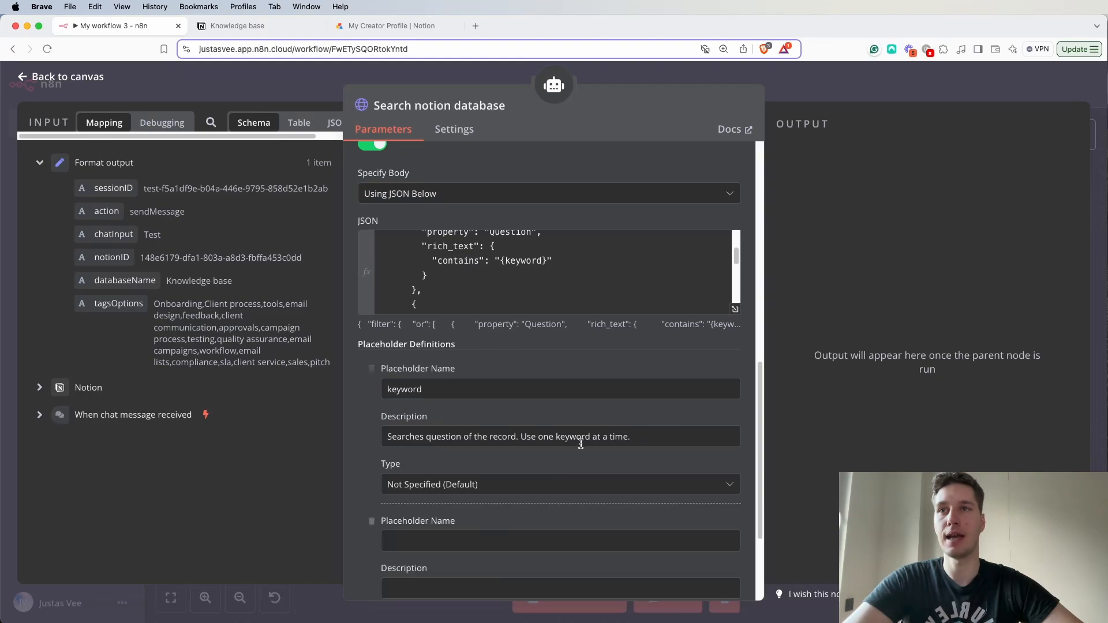
{"action": "scroll", "coordinate": [576, 456], "scroll_direction": "down", "scroll_amount": 5}
{"action": "left_click", "coordinate": [510, 390]}
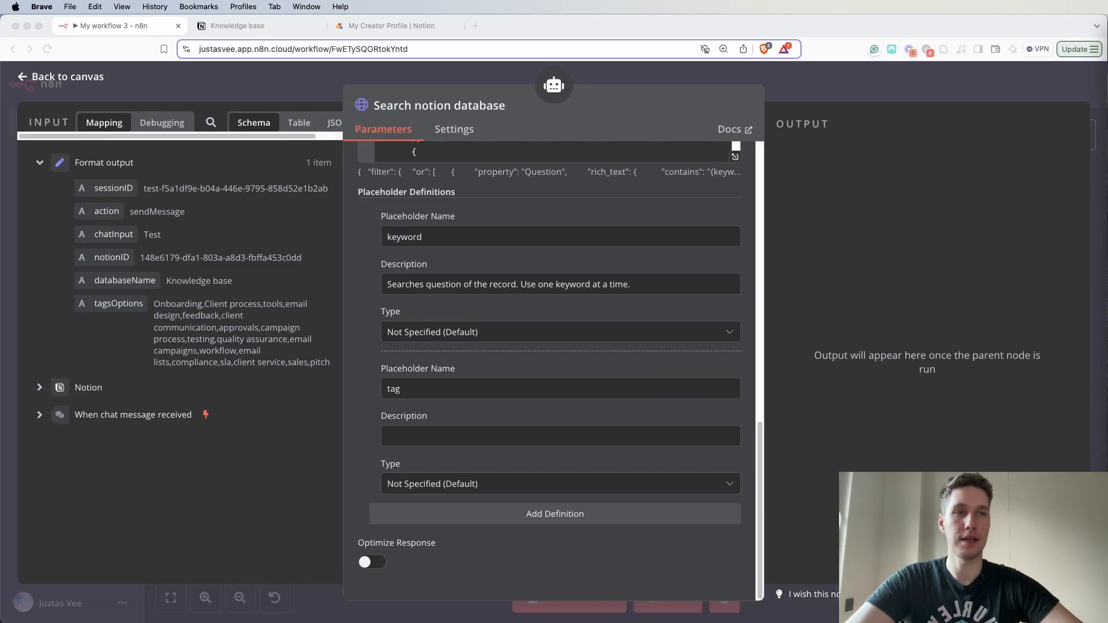
{"action": "left_click", "coordinate": [400, 432]}
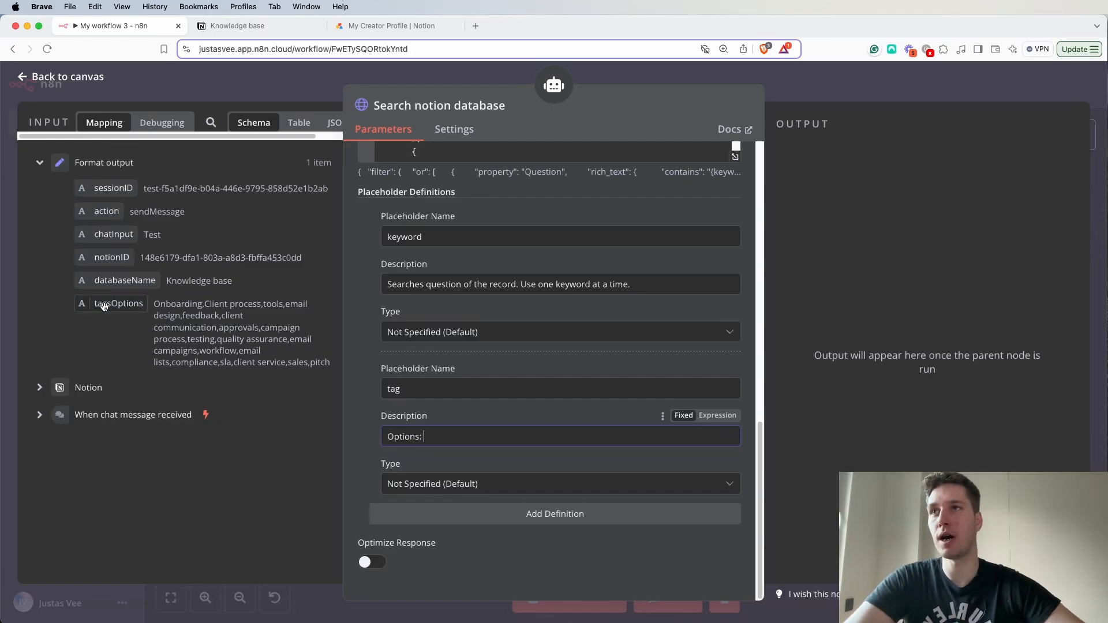
{"action": "left_click_drag", "start_coordinate": [106, 306], "coordinate": [463, 445]}
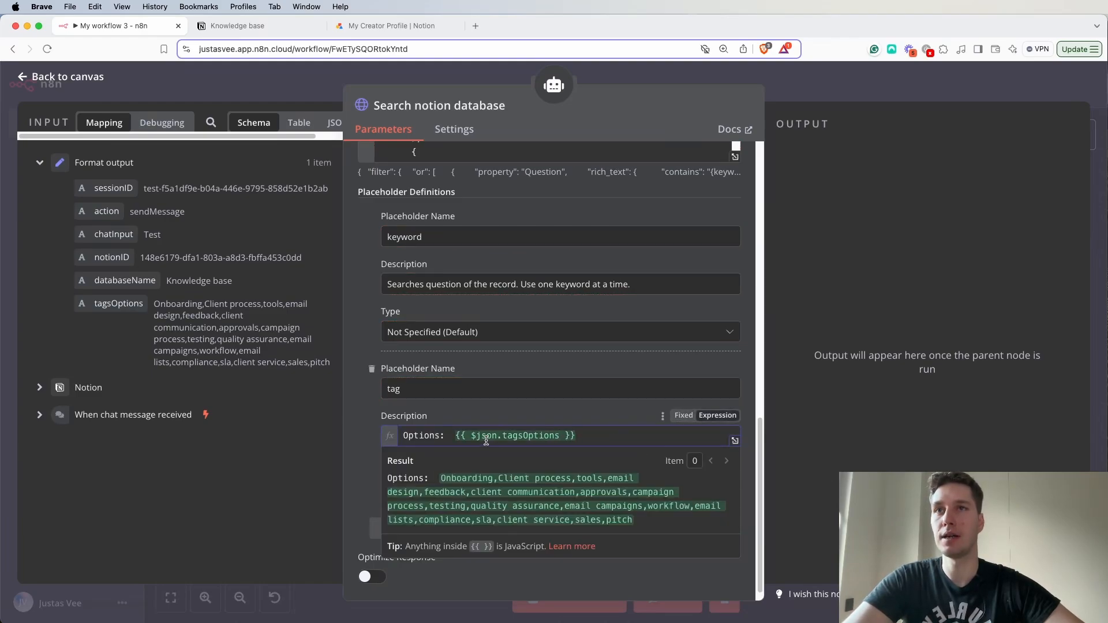
{"action": "left_click_drag", "start_coordinate": [456, 437], "coordinate": [596, 437]}
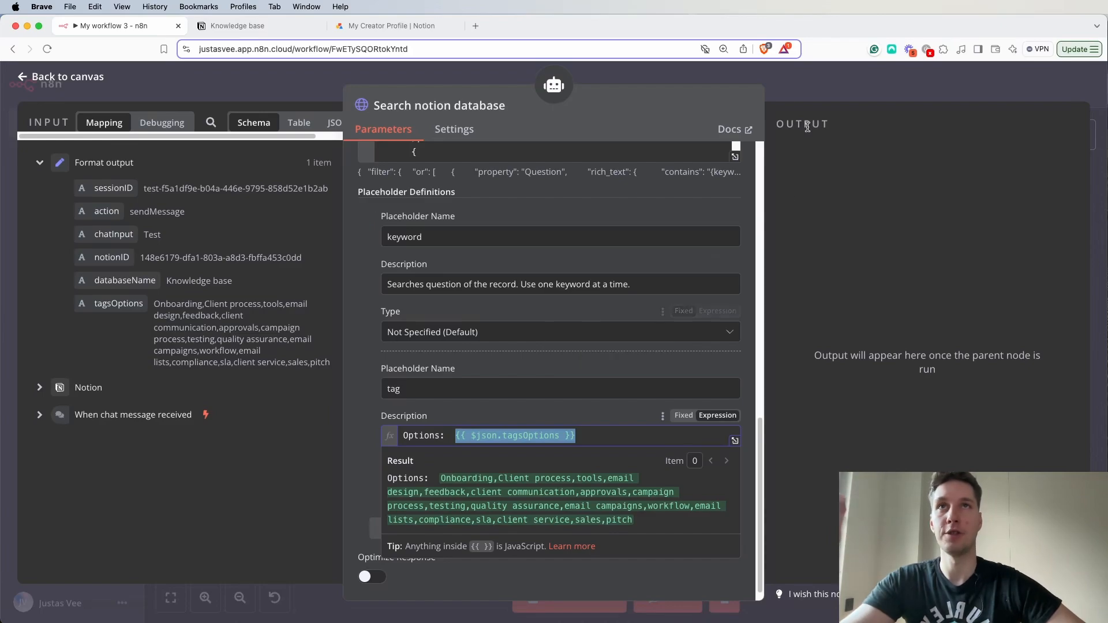
{"action": "left_click", "coordinate": [840, 82]}
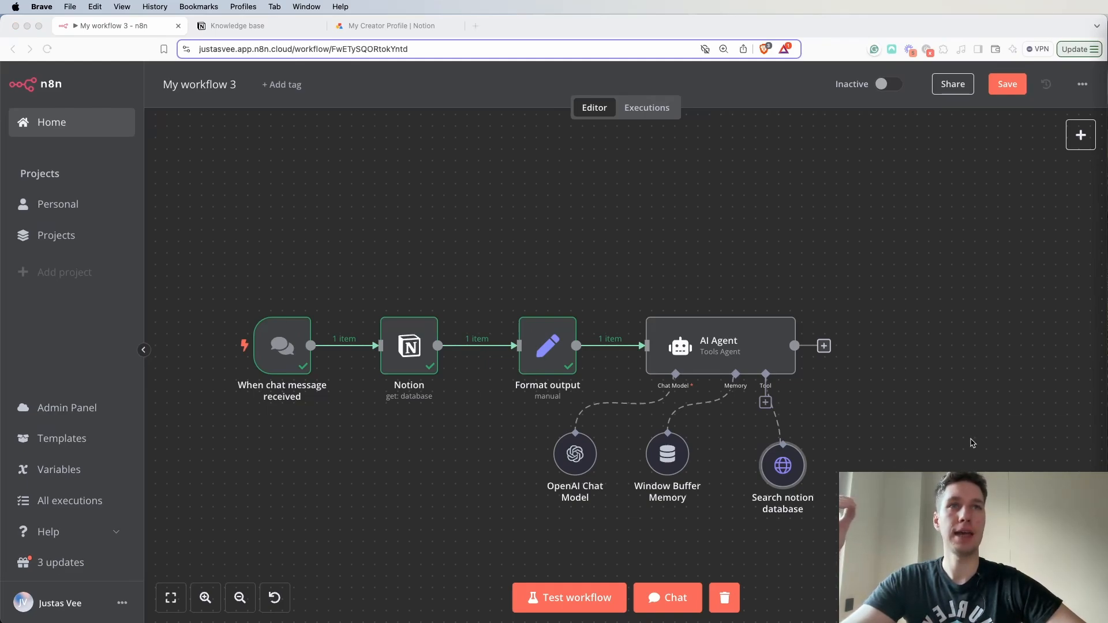
- Move the Search notion database node farther from the Window Buffer Memory node and save the workflow
{"action": "left_click", "coordinate": [777, 479]}
{"action": "left_click_drag", "start_coordinate": [792, 469], "coordinate": [873, 457]}
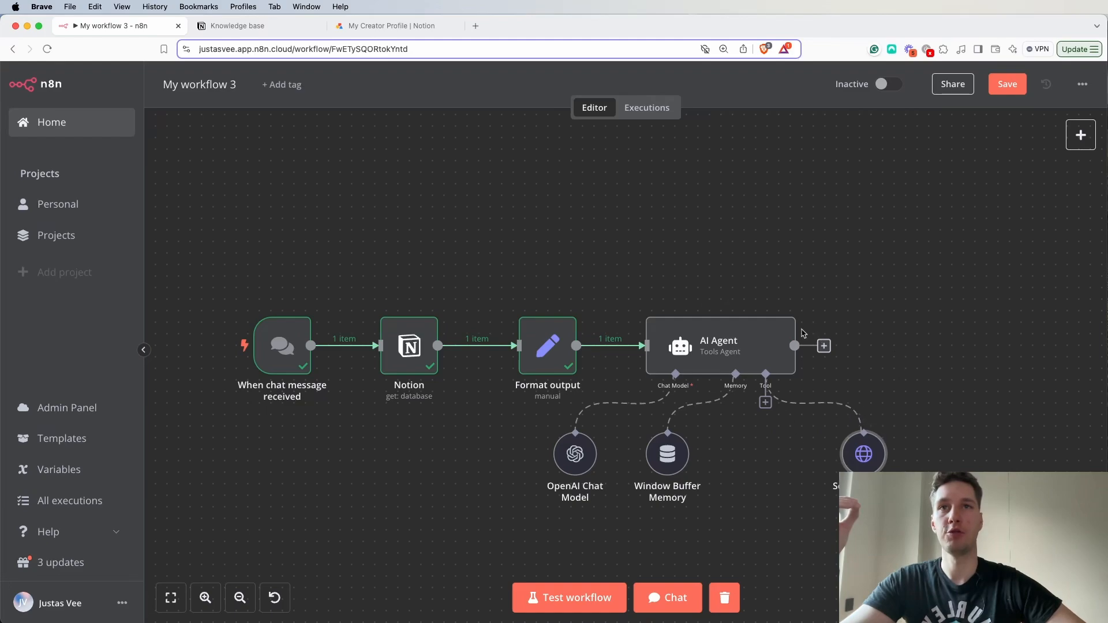
{"action": "left_click", "coordinate": [1007, 86]}
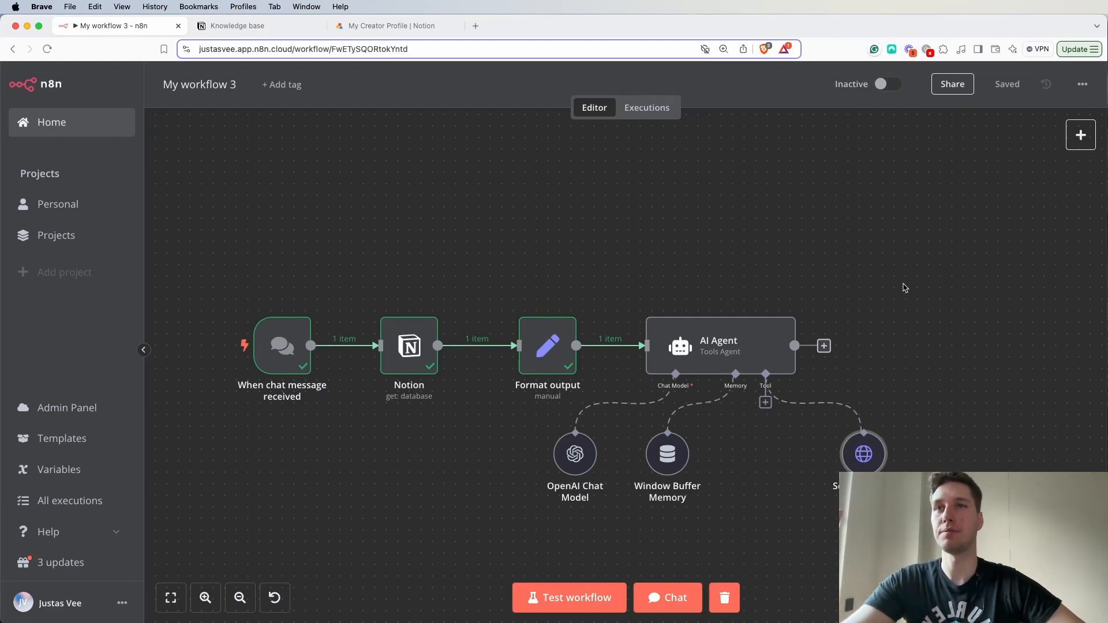
- Review the questions in the Notion Knowledge base to pick one for testing the agent
{"action": "left_click", "coordinate": [222, 30]}
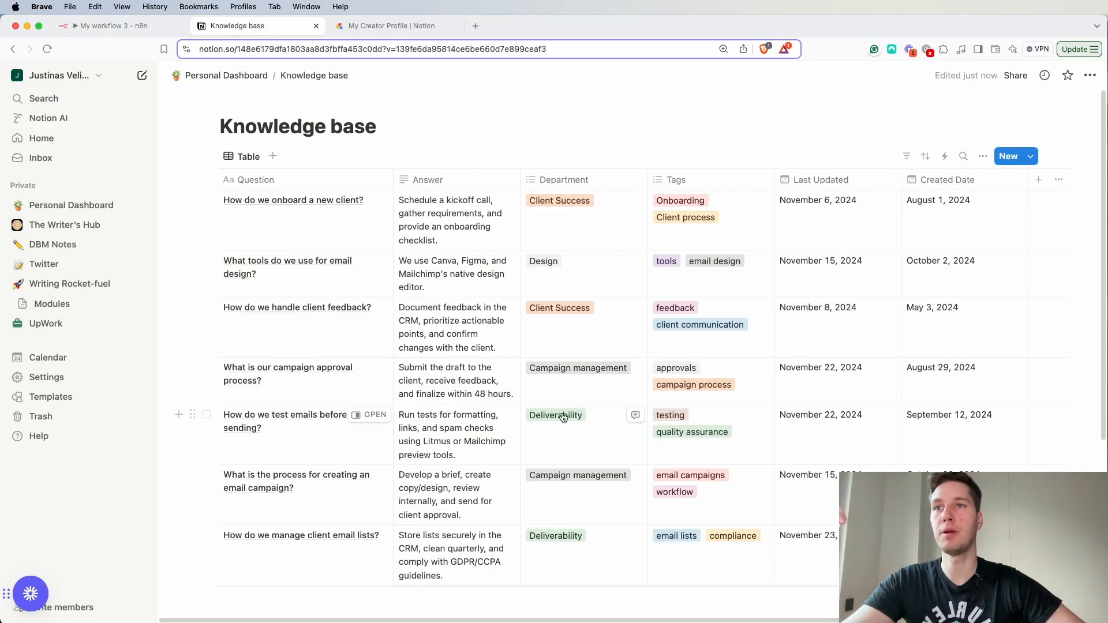
{"action": "scroll", "coordinate": [461, 324], "scroll_direction": "down", "scroll_amount": 5}
{"action": "scroll", "coordinate": [433, 329], "scroll_direction": "up", "scroll_amount": 5}
{"action": "scroll", "coordinate": [406, 344], "scroll_direction": "down", "scroll_amount": 5}
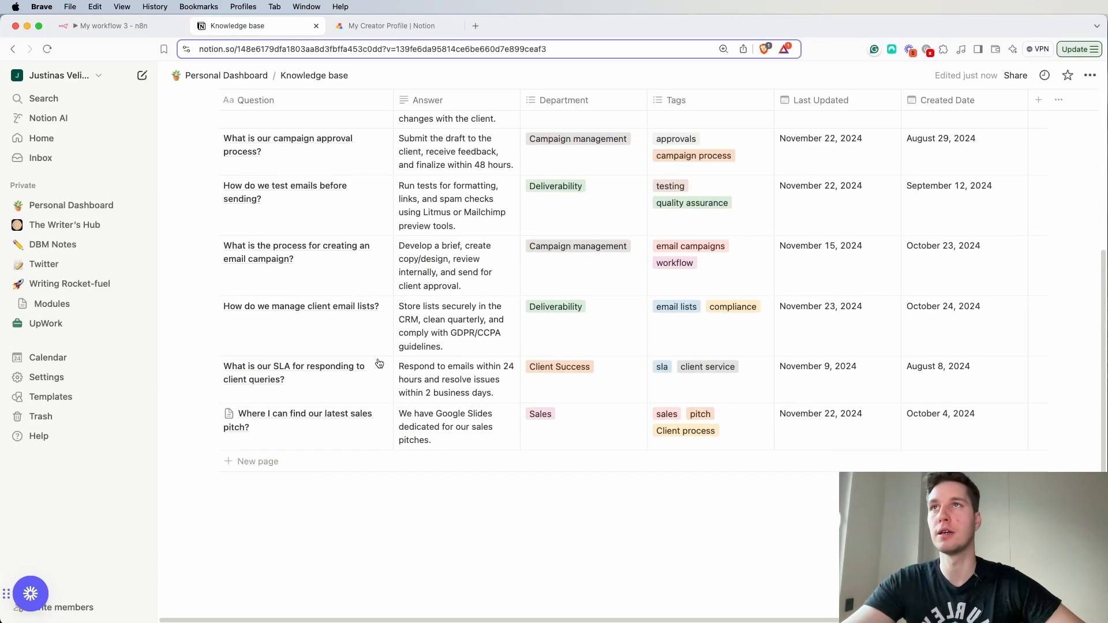
{"action": "scroll", "coordinate": [371, 354], "scroll_direction": "up", "scroll_amount": 5}
{"action": "scroll", "coordinate": [359, 386], "scroll_direction": "down", "scroll_amount": 4}
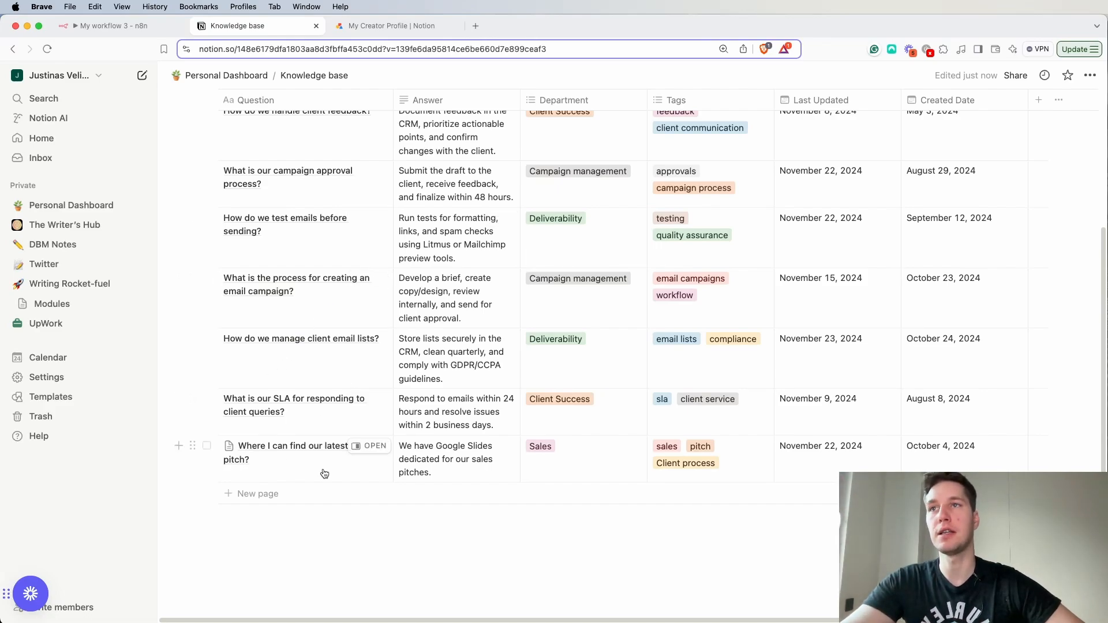
- Return to the n8n workflow and ask the agent in chat "Where can I find our latest sales pitches?"
{"action": "left_click", "coordinate": [137, 29]}
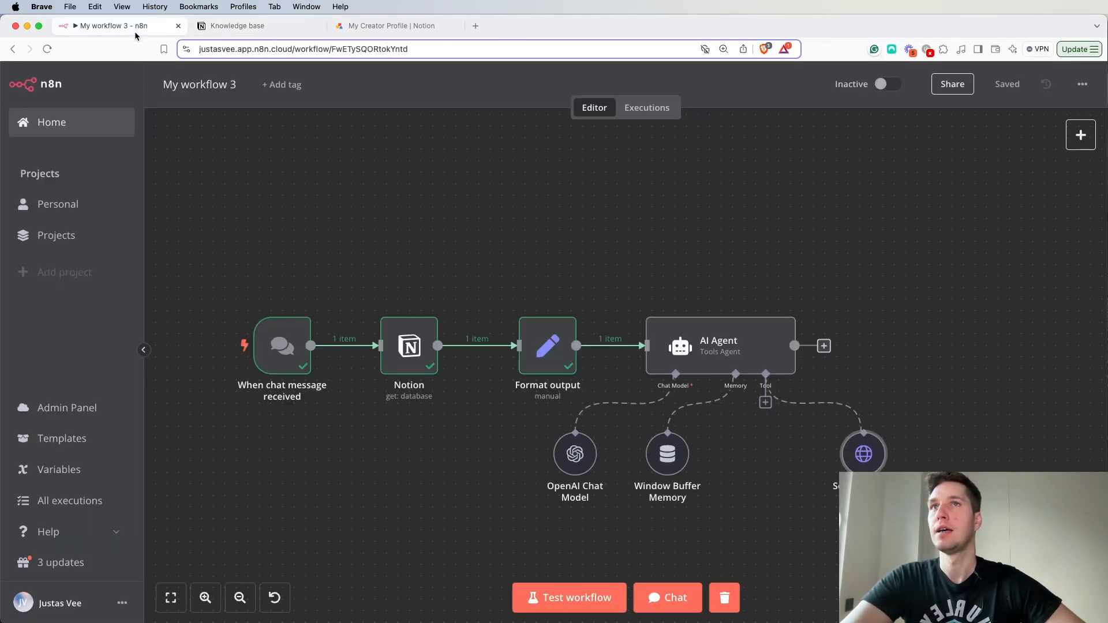
{"action": "left_click", "coordinate": [678, 600]}
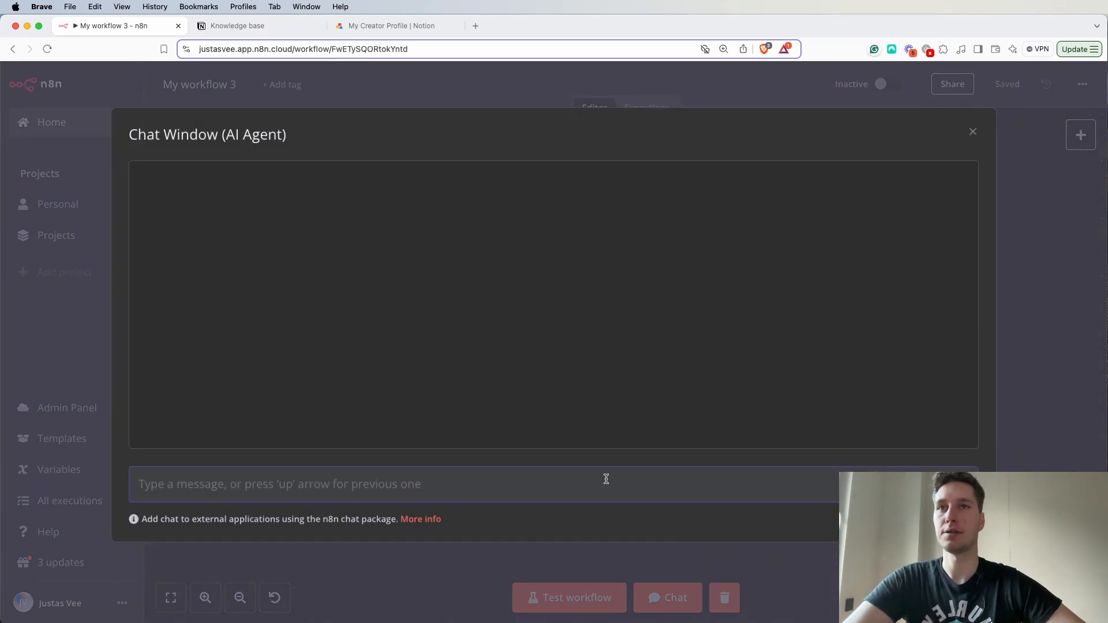
{"action": "type", "text": "Where can I find our latest"}
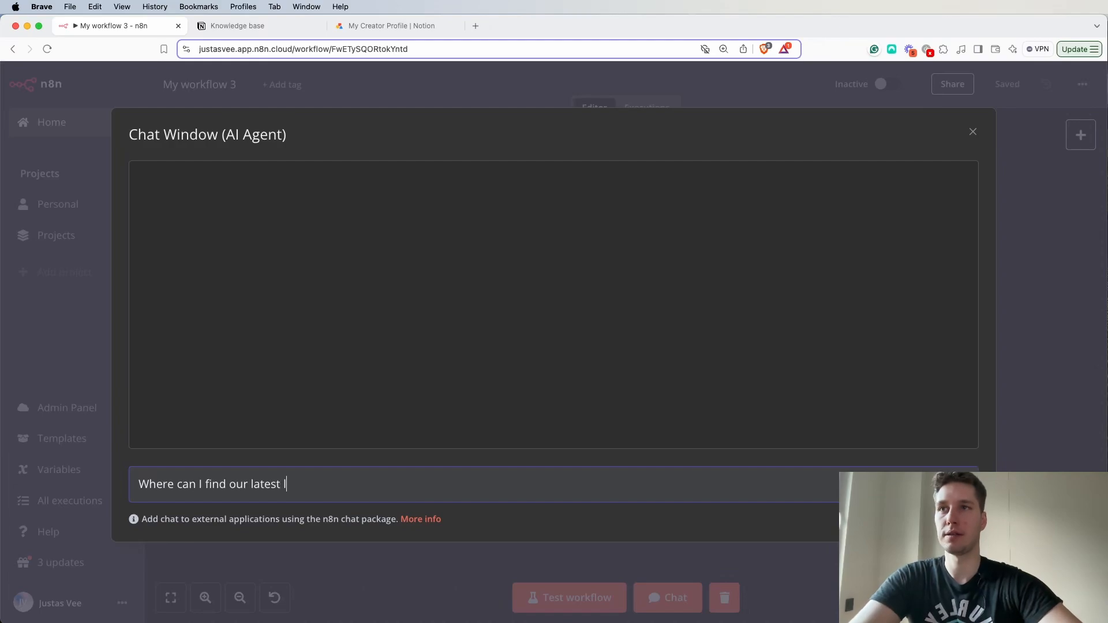
{"action": "type", "text": "les pitches?"}
{"action": "key", "text": "Return"}
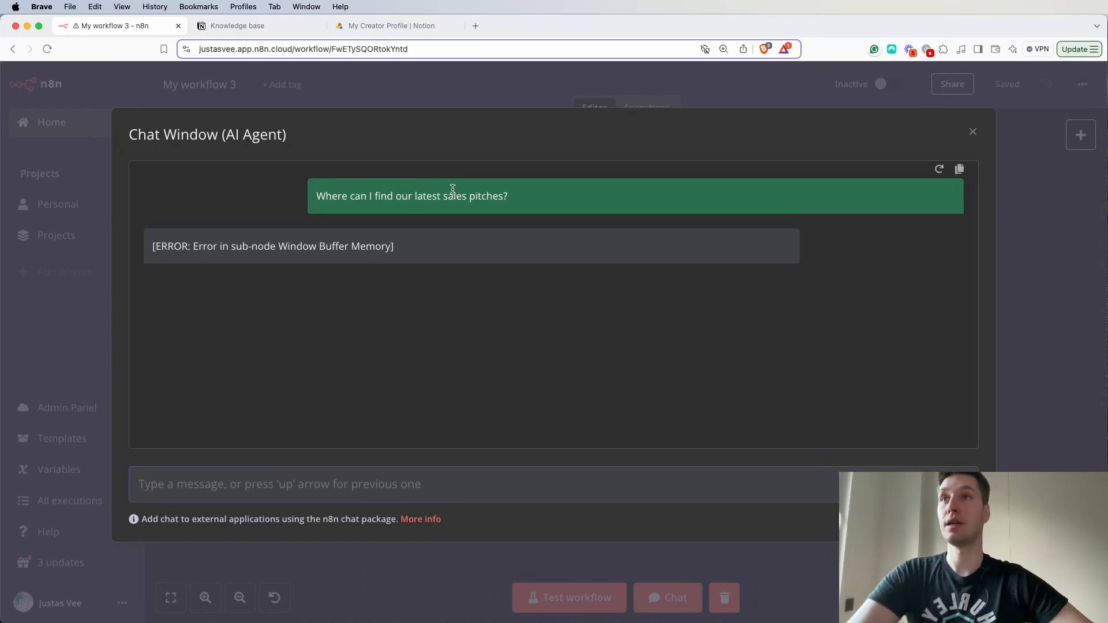
{"action": "left_click", "coordinate": [972, 132]}
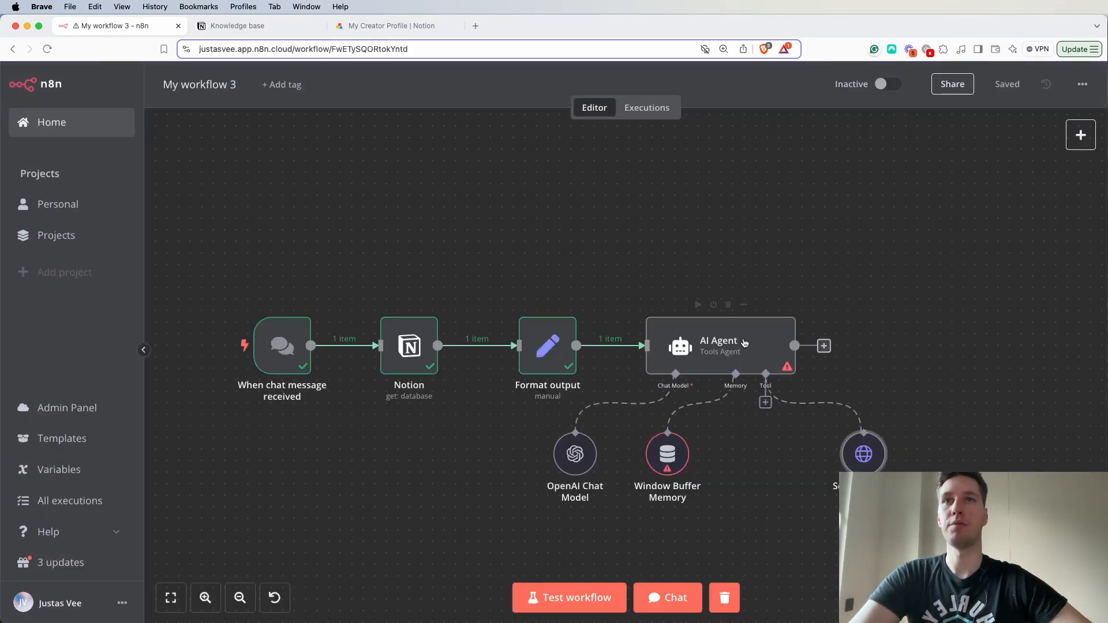
- Set the Window Buffer Memory node's Session ID to Define below with the key sessioID, and save the workflow
{"action": "double_click", "coordinate": [669, 453]}
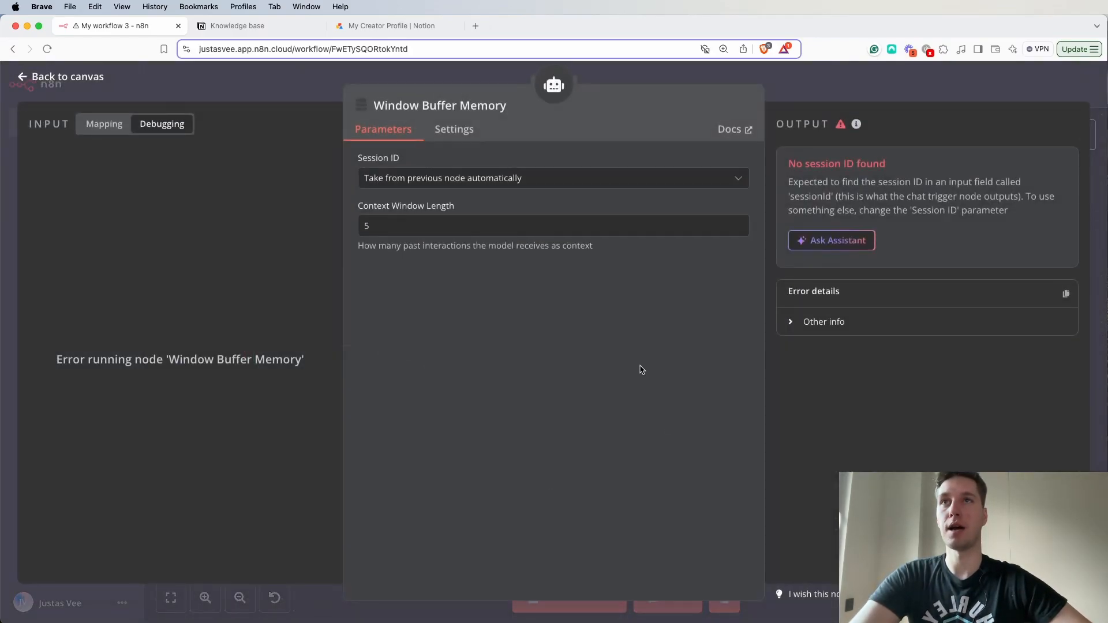
{"action": "left_click", "coordinate": [535, 180]}
{"action": "left_click", "coordinate": [453, 250]}
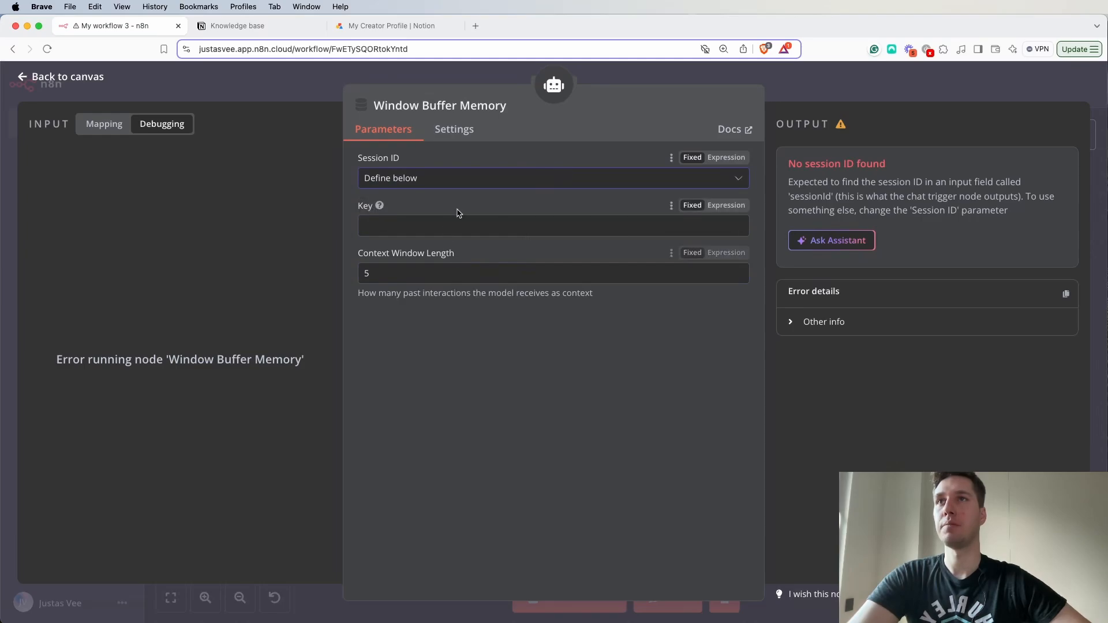
{"action": "left_click", "coordinate": [105, 123]}
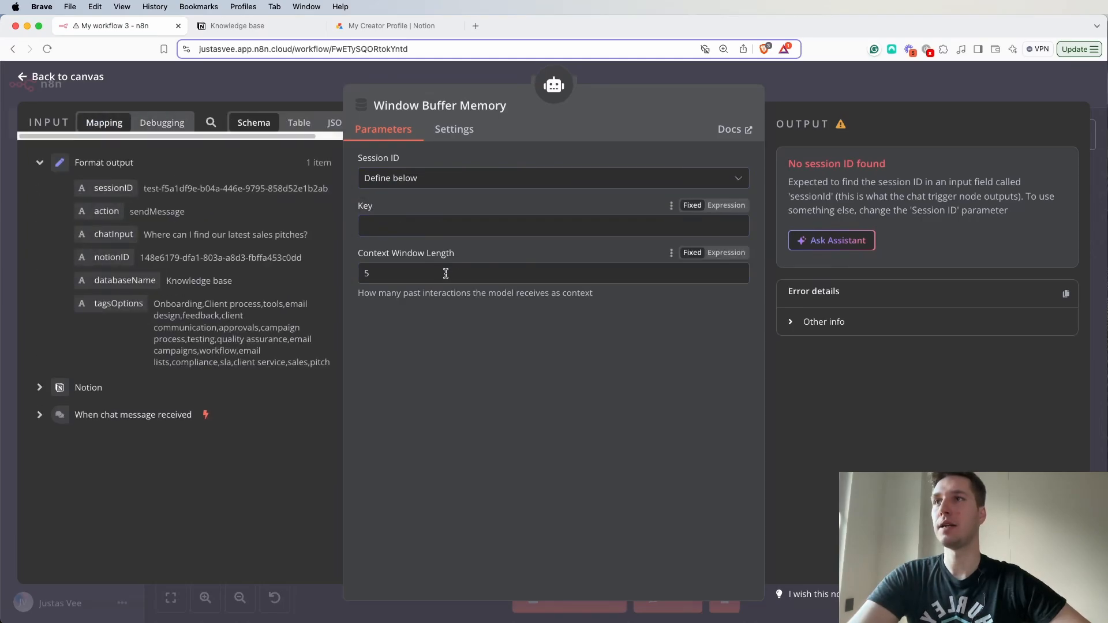
{"action": "left_click", "coordinate": [36, 415]}
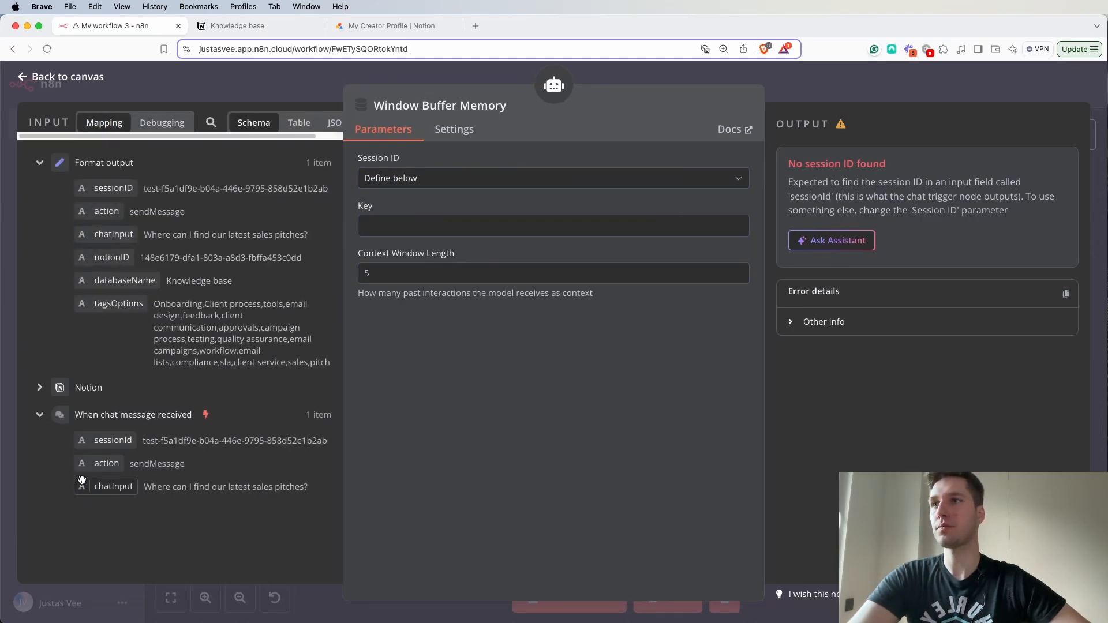
{"action": "type", "text": "se"}
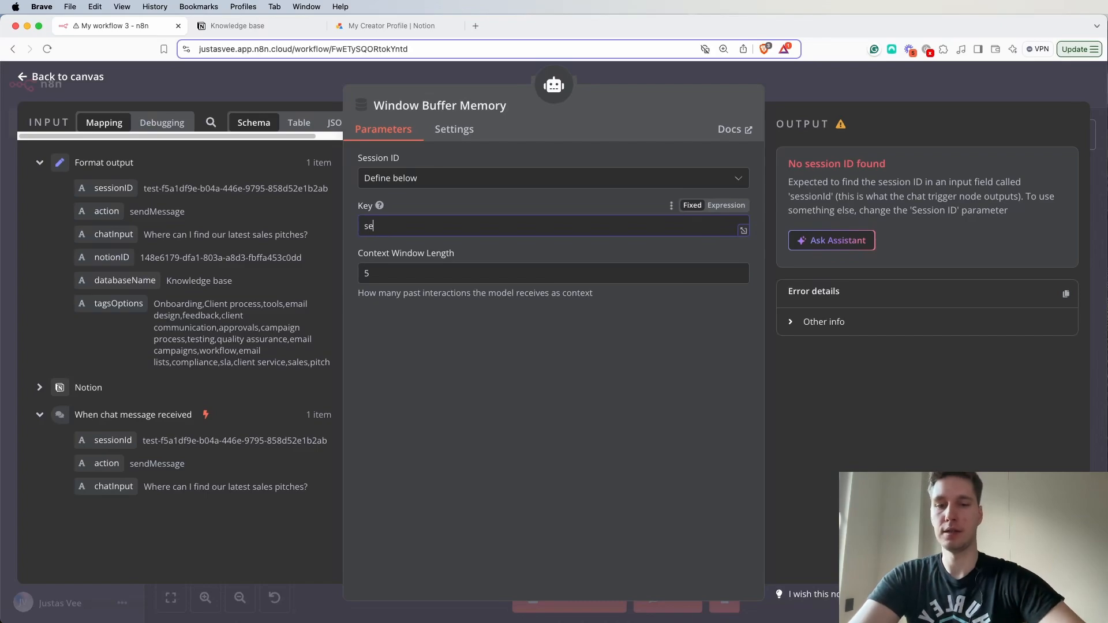
{"action": "type", "text": "ssioID"}
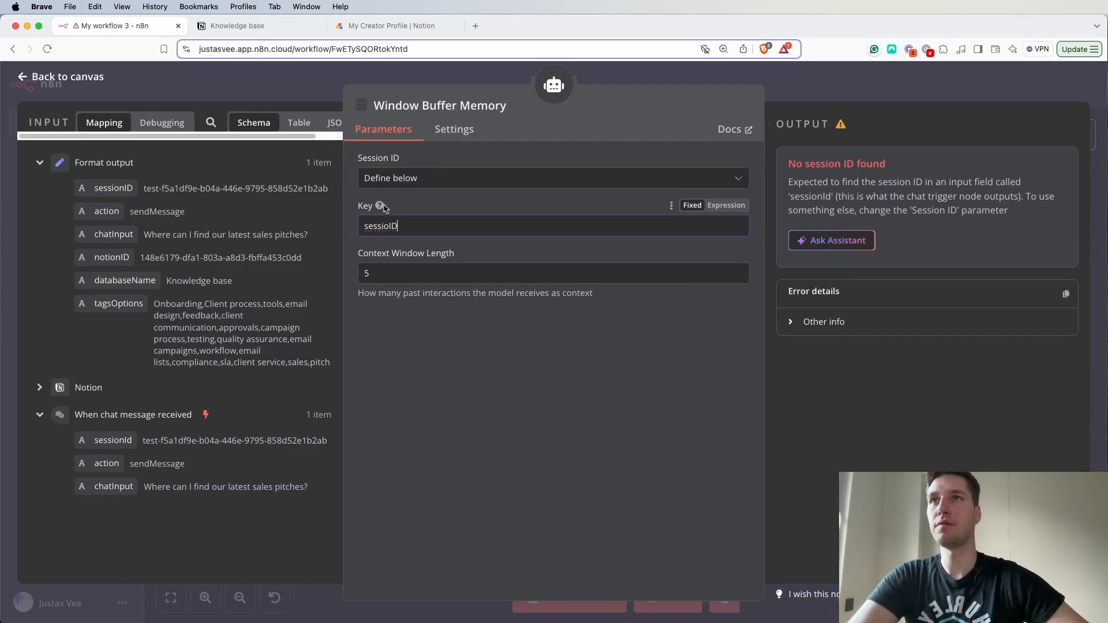
{"action": "mouse_move", "coordinate": [381, 209]}
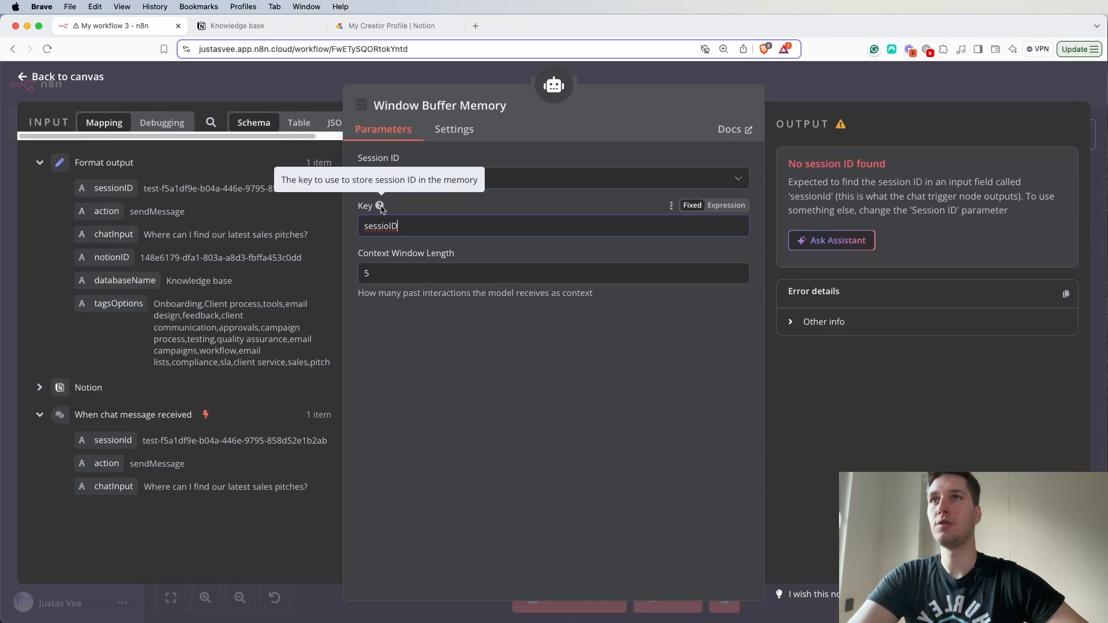
{"action": "left_click", "coordinate": [473, 210]}
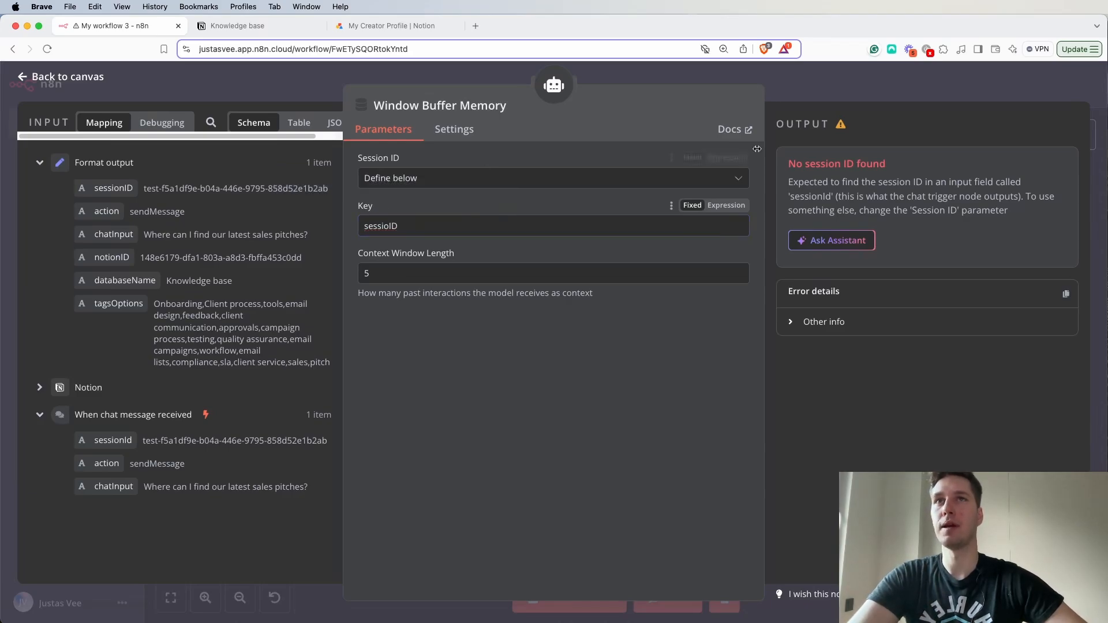
{"action": "left_click", "coordinate": [791, 95]}
{"action": "left_click", "coordinate": [1011, 86]}
- Test the agent again by asking in chat "Where can I find the latest sales pitches?"
{"action": "left_click", "coordinate": [663, 603]}
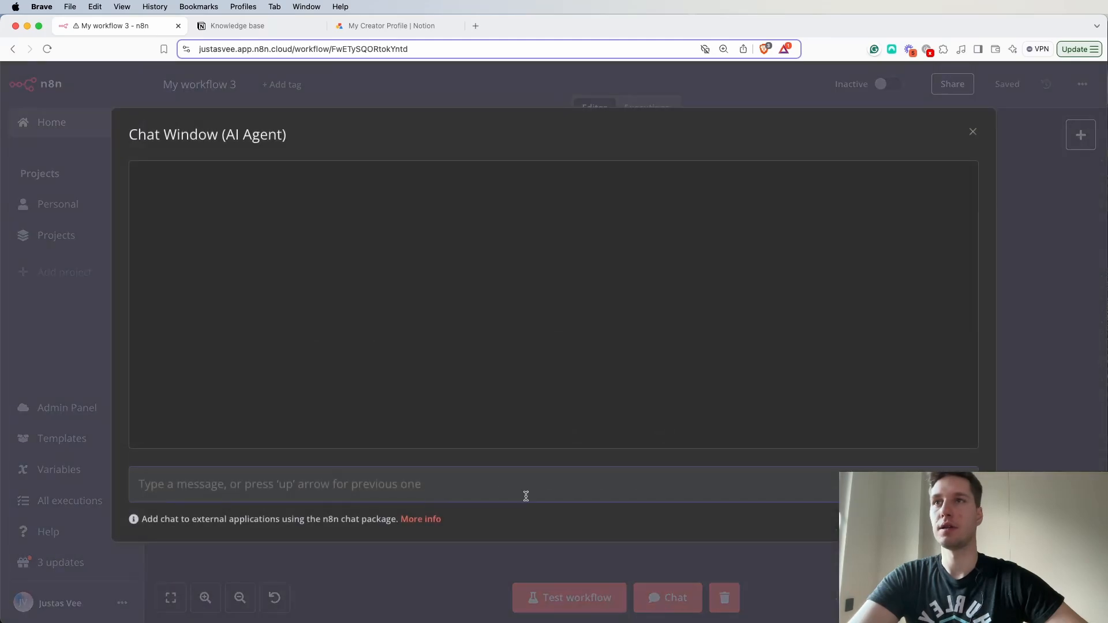
{"action": "type", "text": "Where can I find the latest sales pitr"}
{"action": "key", "text": "BackSpace"}
{"action": "type", "text": "ches?"}
{"action": "key", "text": "Return"}
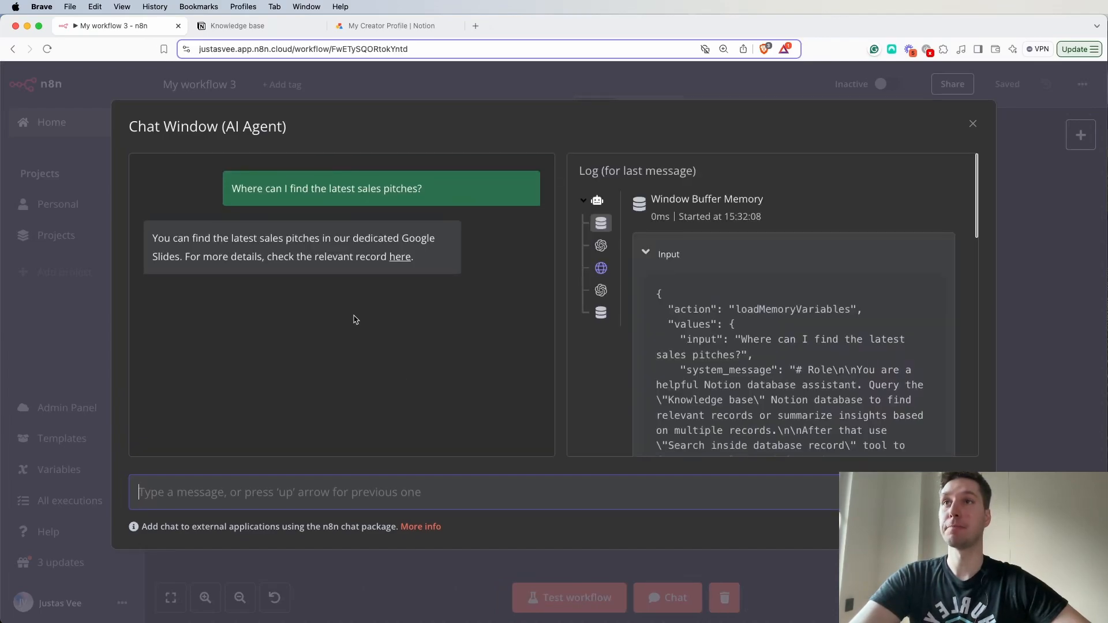
- Review the agent's chat answer and the linked Notion record on the latest sales pitch, including its slide decks, and return to the workflow canvas
{"action": "left_click_drag", "start_coordinate": [157, 237], "coordinate": [441, 243]}
{"action": "left_click", "coordinate": [242, 250]}
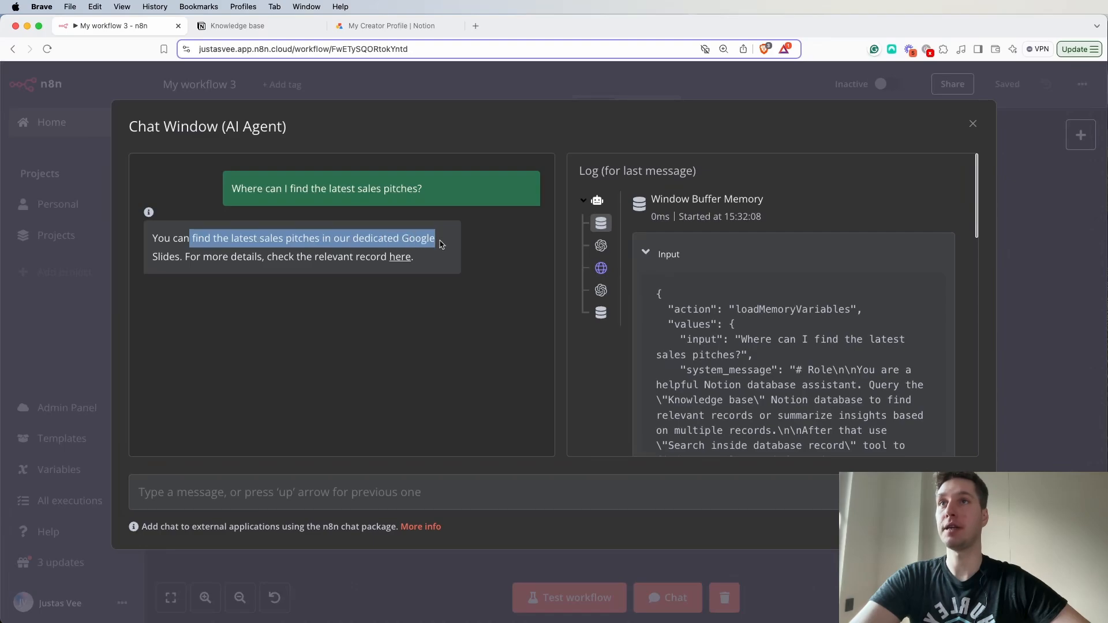
{"action": "left_click_drag", "start_coordinate": [203, 258], "coordinate": [301, 253]}
{"action": "left_click", "coordinate": [336, 231]}
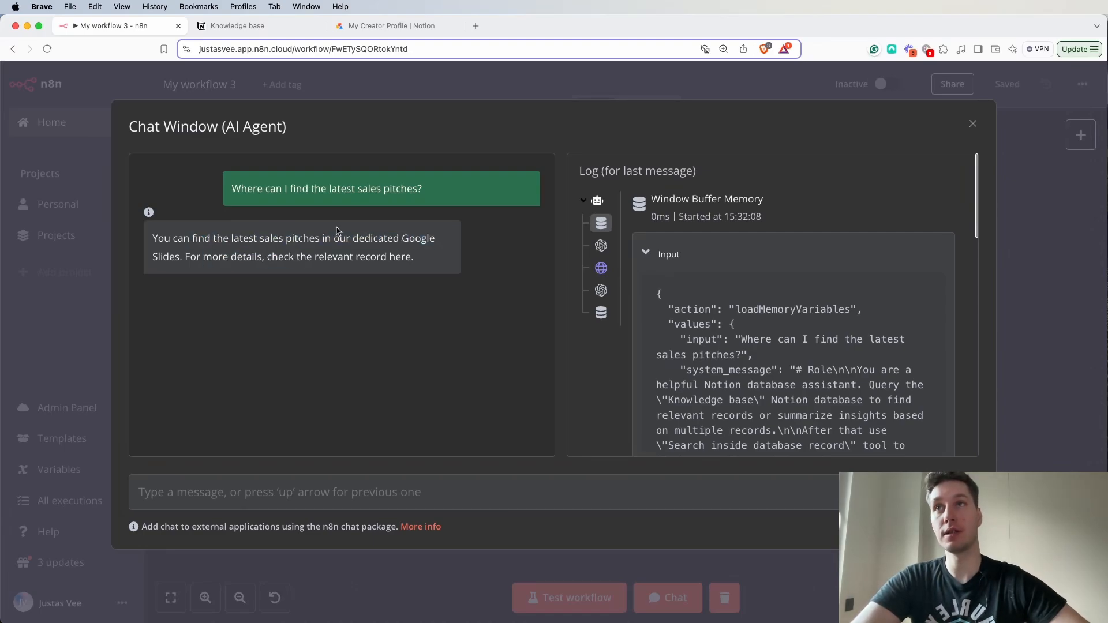
{"action": "left_click", "coordinate": [400, 257]}
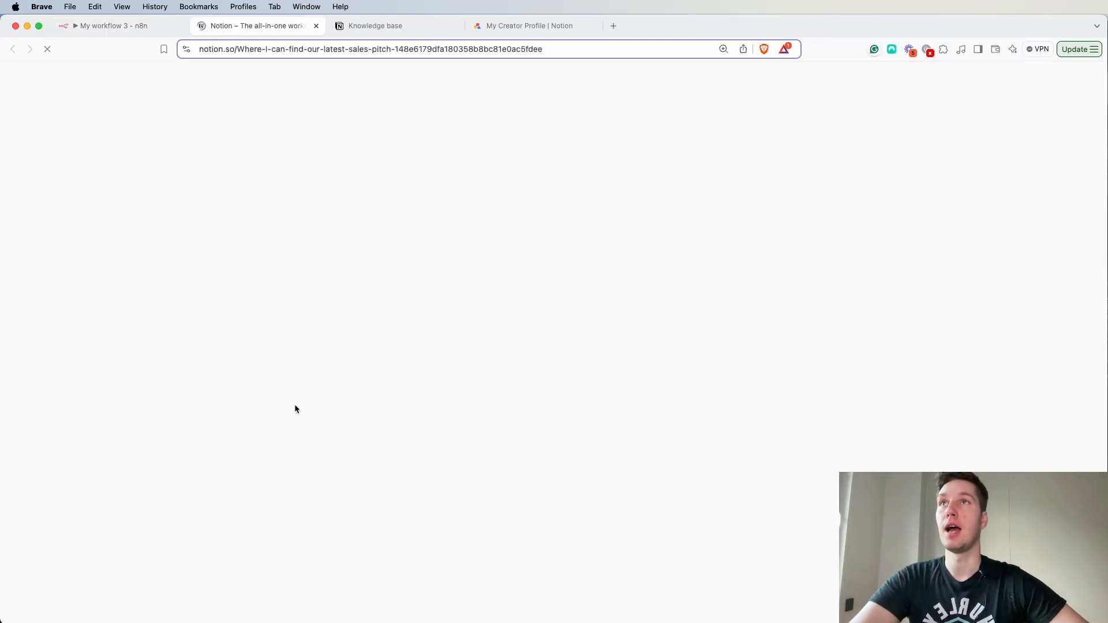
{"action": "scroll", "coordinate": [299, 392], "scroll_direction": "down", "scroll_amount": 2}
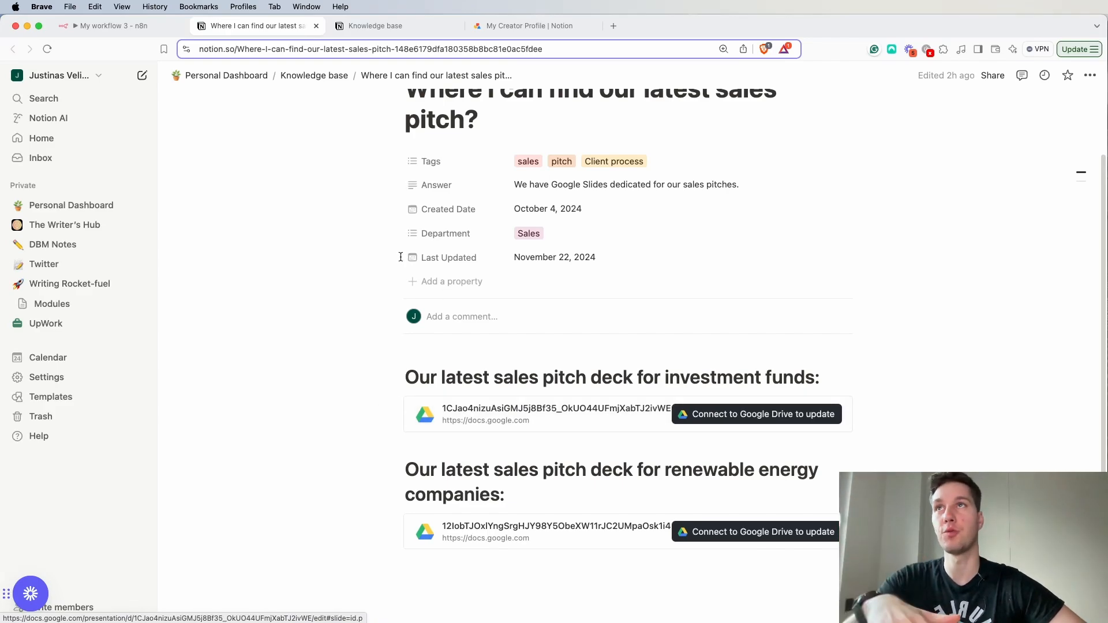
{"action": "scroll", "coordinate": [399, 256], "scroll_direction": "up", "scroll_amount": 3}
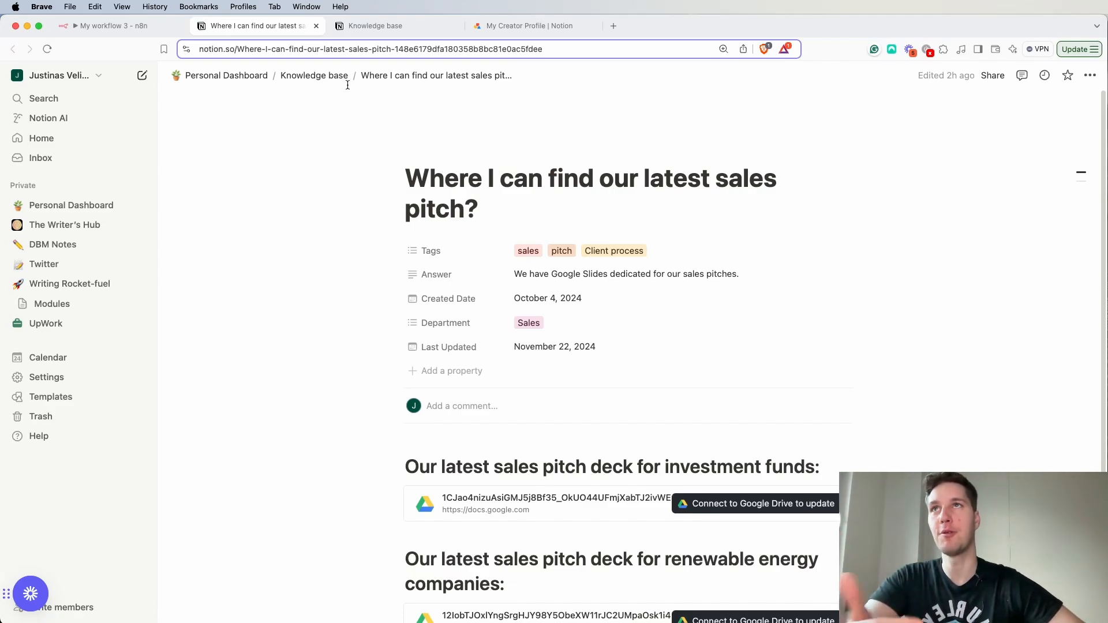
{"action": "left_click", "coordinate": [138, 26]}
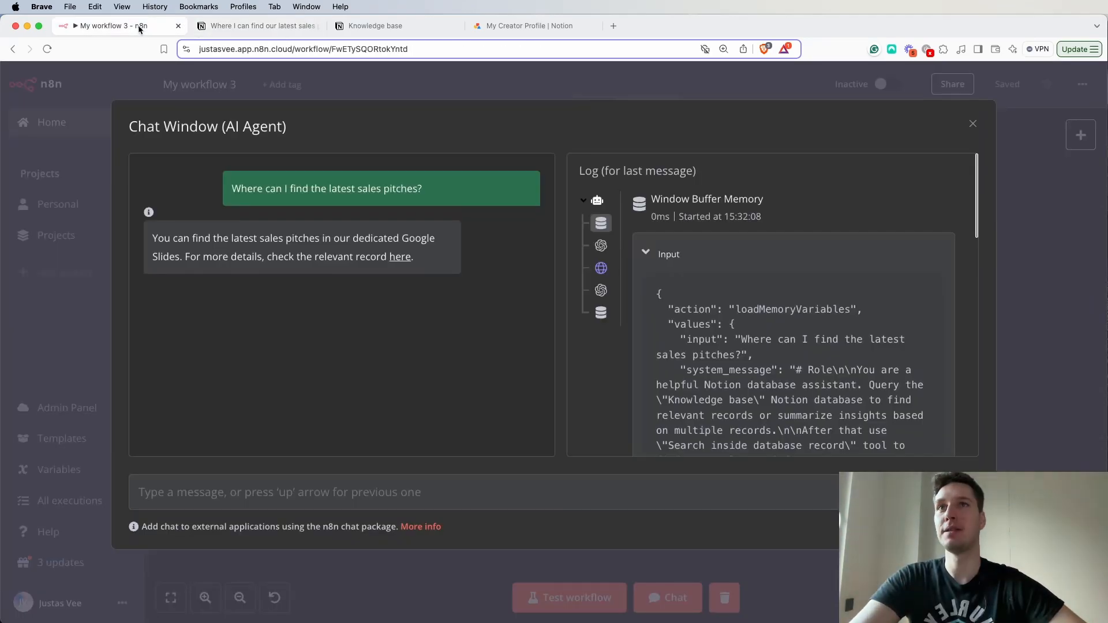
{"action": "left_click", "coordinate": [973, 124]}
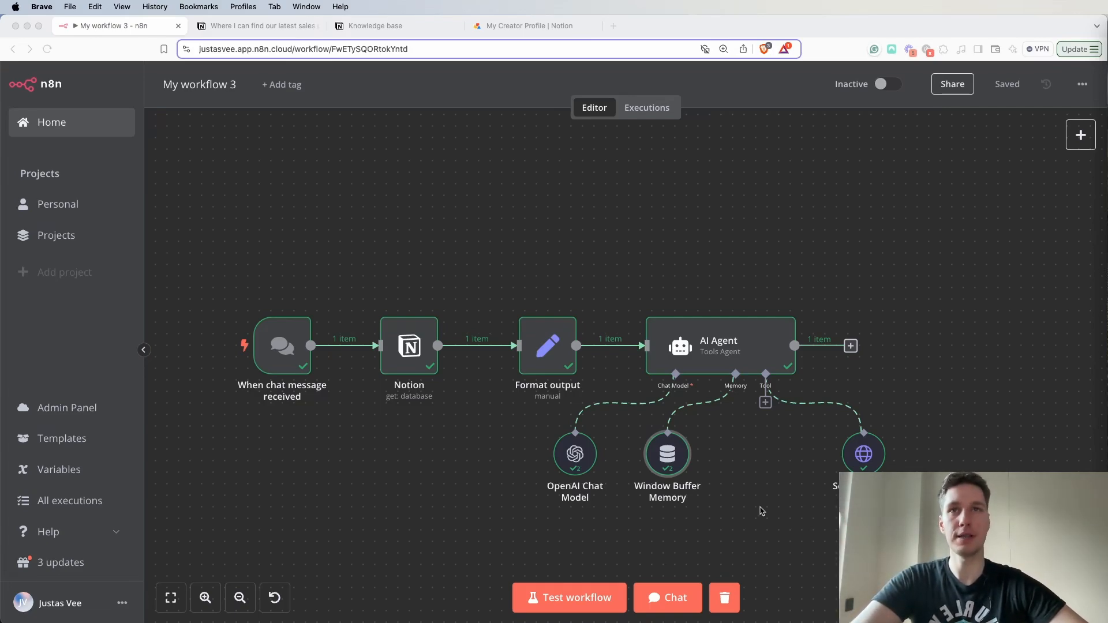
- Add an HTTP Request Tool to the AI Agent with an expression description beginning "Use this tool to retrieve Notion page content using the page ID."
{"action": "left_click", "coordinate": [765, 402]}
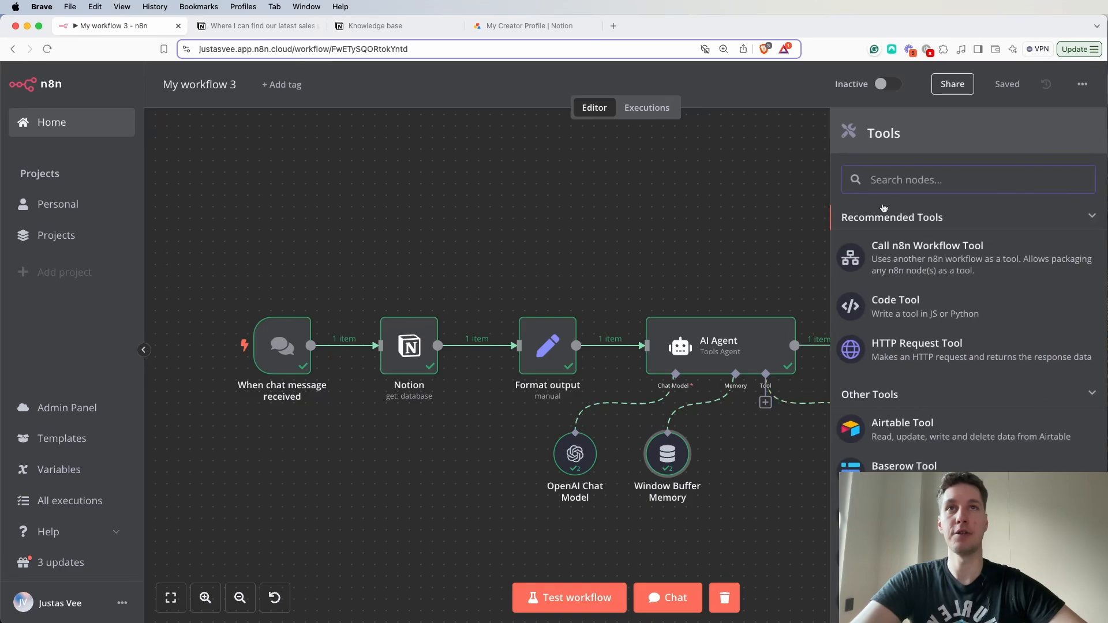
{"action": "left_click", "coordinate": [909, 355]}
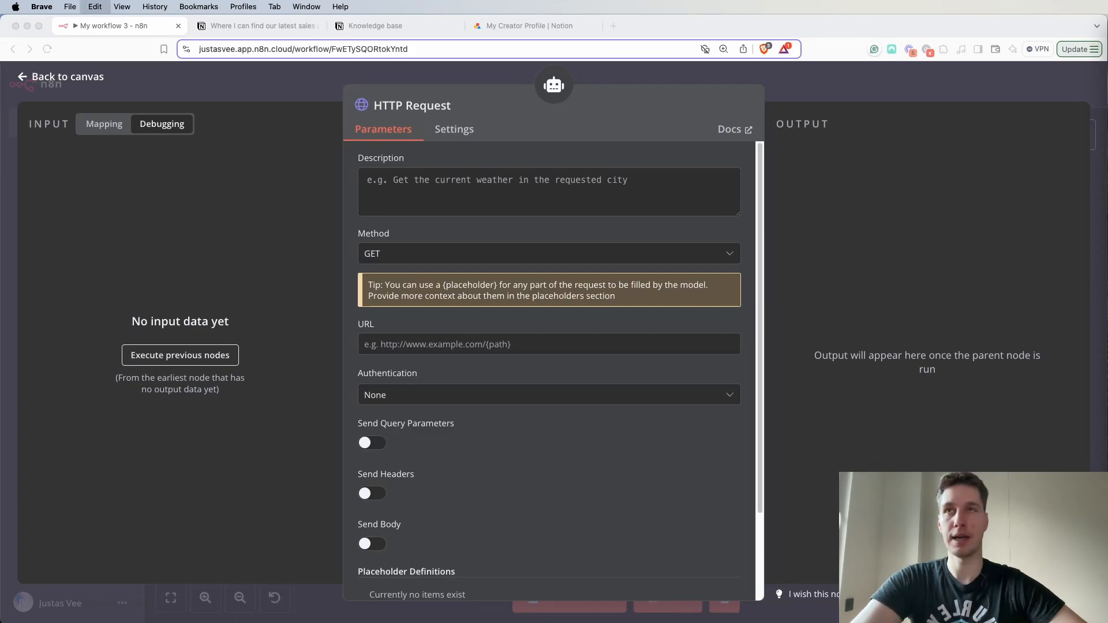
{"action": "left_click", "coordinate": [424, 186]}
{"action": "key", "text": "super+v"}
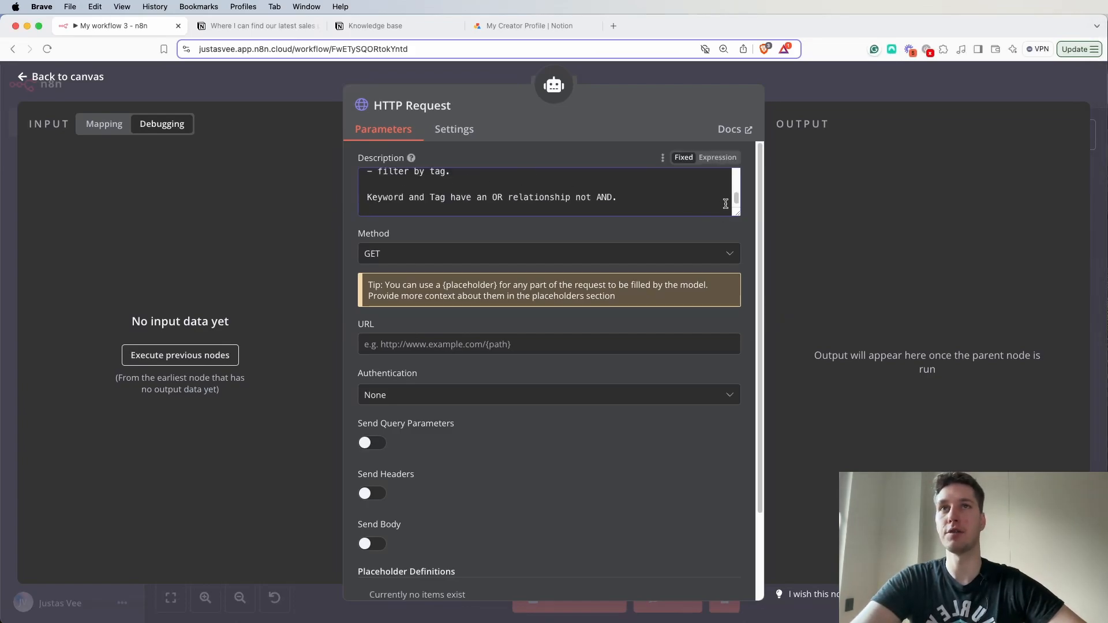
{"action": "left_click", "coordinate": [718, 158]}
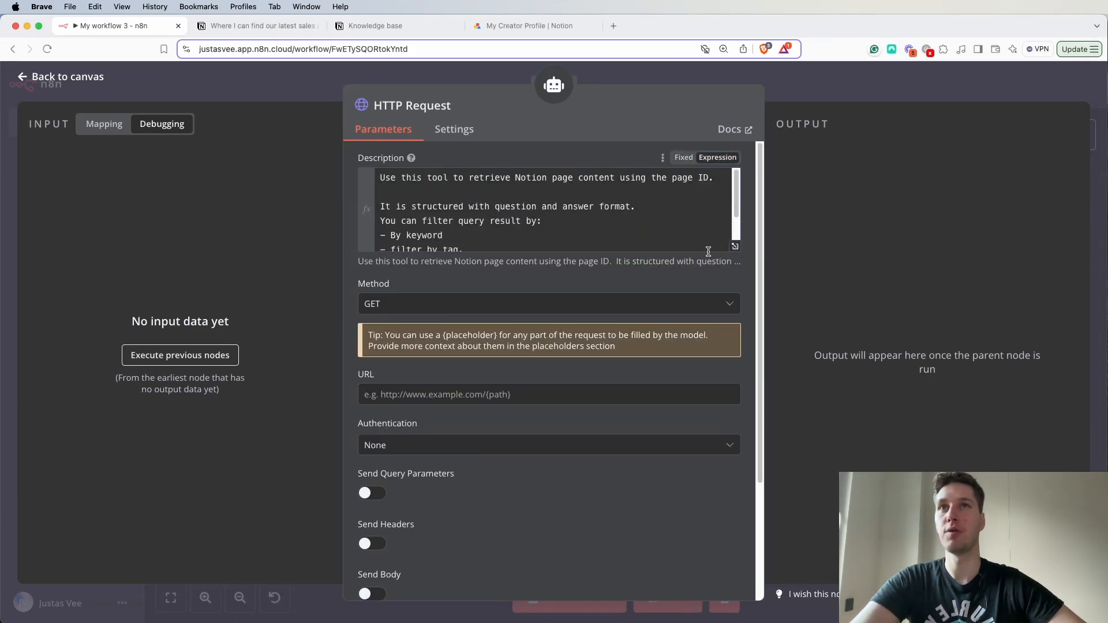
- Examine the tool's full description in the expanded expression editor, covering its purpose, question-and-answer format, and keyword and tag filters
{"action": "left_click", "coordinate": [733, 246]}
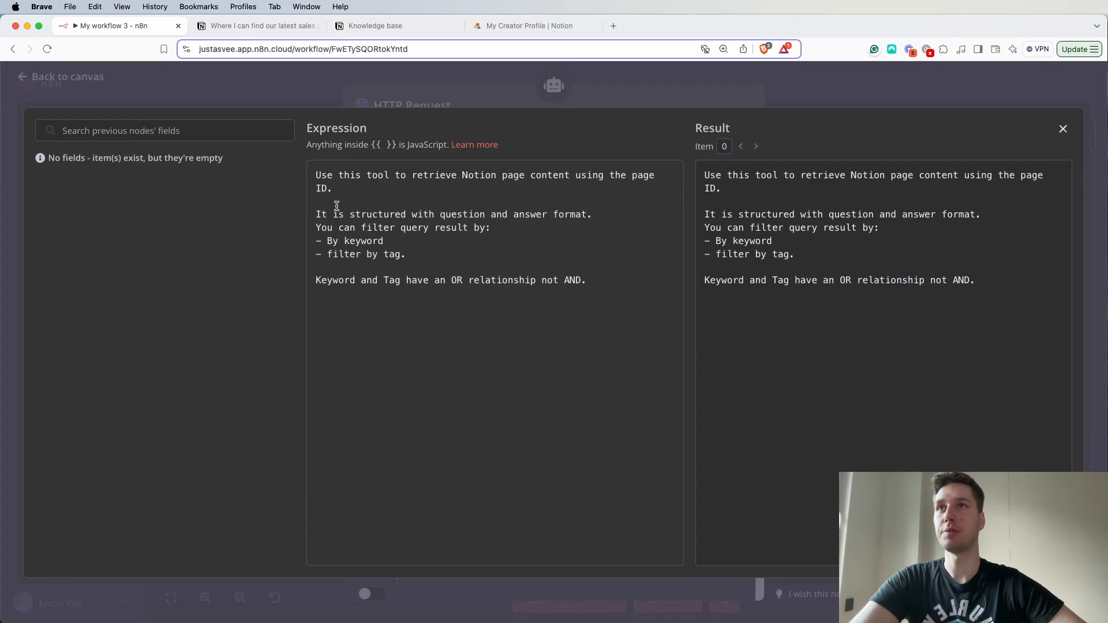
{"action": "left_click_drag", "start_coordinate": [315, 174], "coordinate": [669, 174]}
{"action": "left_click", "coordinate": [513, 197]}
{"action": "left_click_drag", "start_coordinate": [346, 215], "coordinate": [593, 214]}
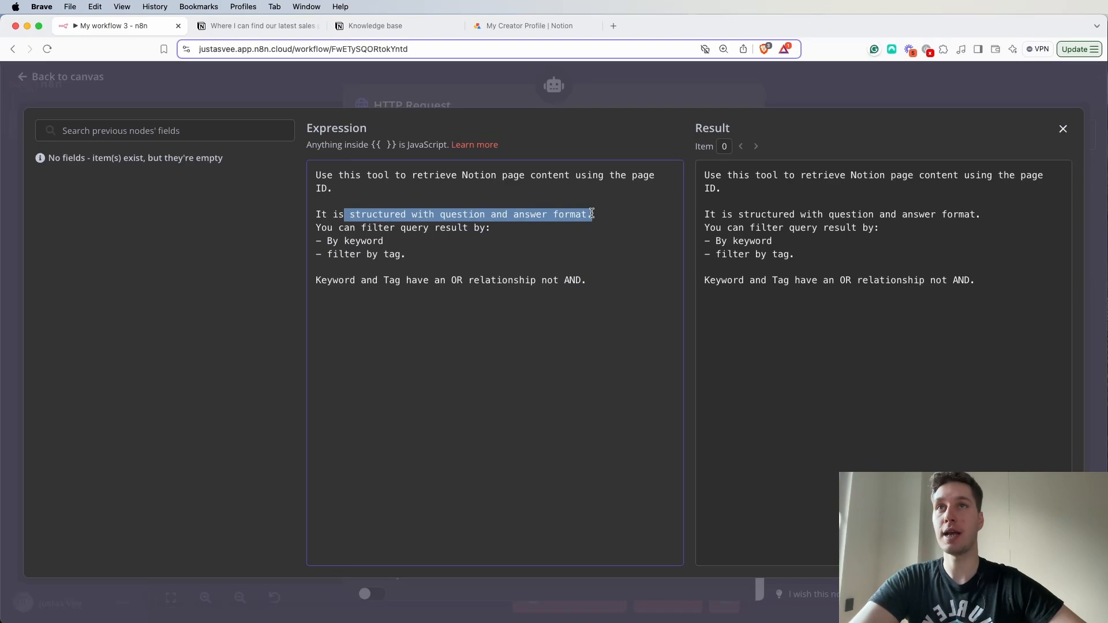
{"action": "left_click", "coordinate": [577, 247]}
{"action": "left_click_drag", "start_coordinate": [327, 227], "coordinate": [486, 227]}
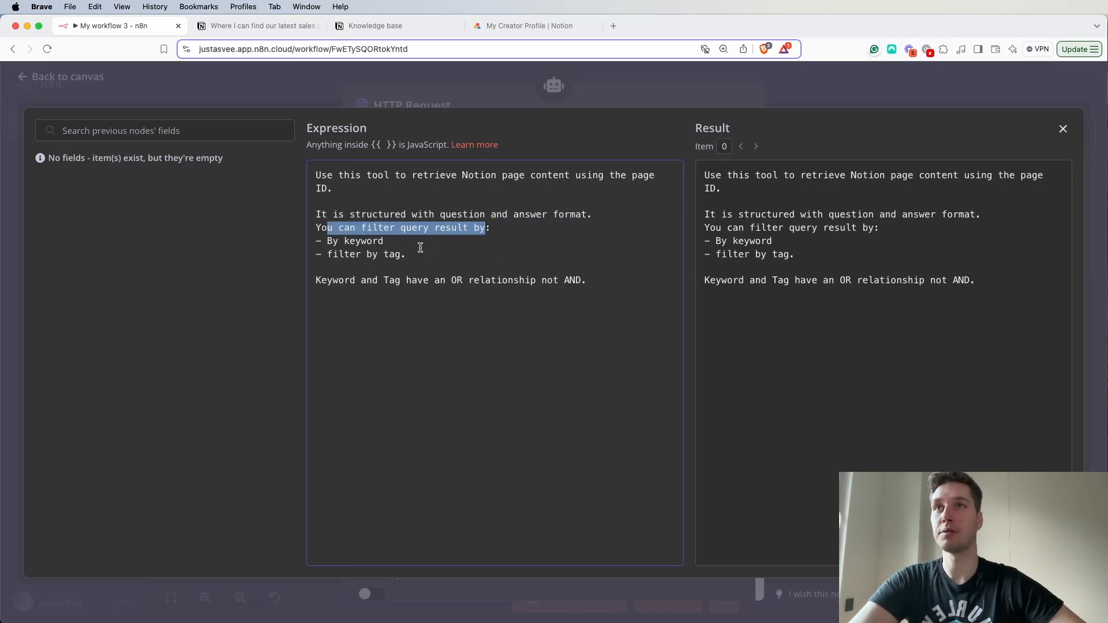
{"action": "left_click_drag", "start_coordinate": [321, 241], "coordinate": [585, 288]}
{"action": "left_click", "coordinate": [442, 265]}
{"action": "left_click", "coordinate": [604, 290]}
{"action": "left_click", "coordinate": [662, 87]}
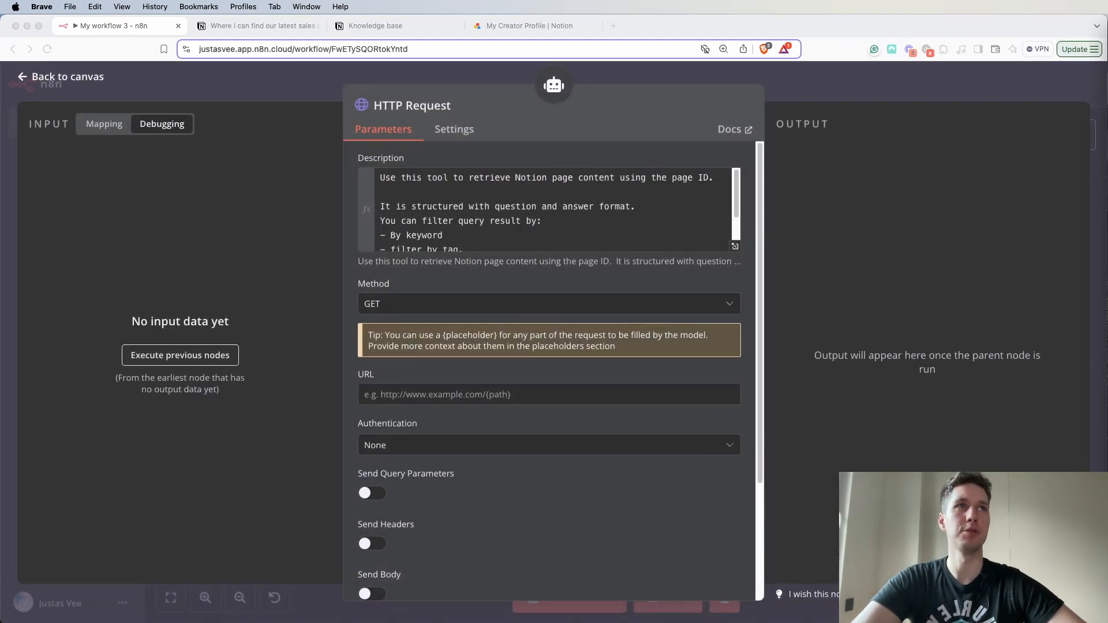
{"action": "scroll", "coordinate": [387, 279], "scroll_direction": "down", "scroll_amount": 1}
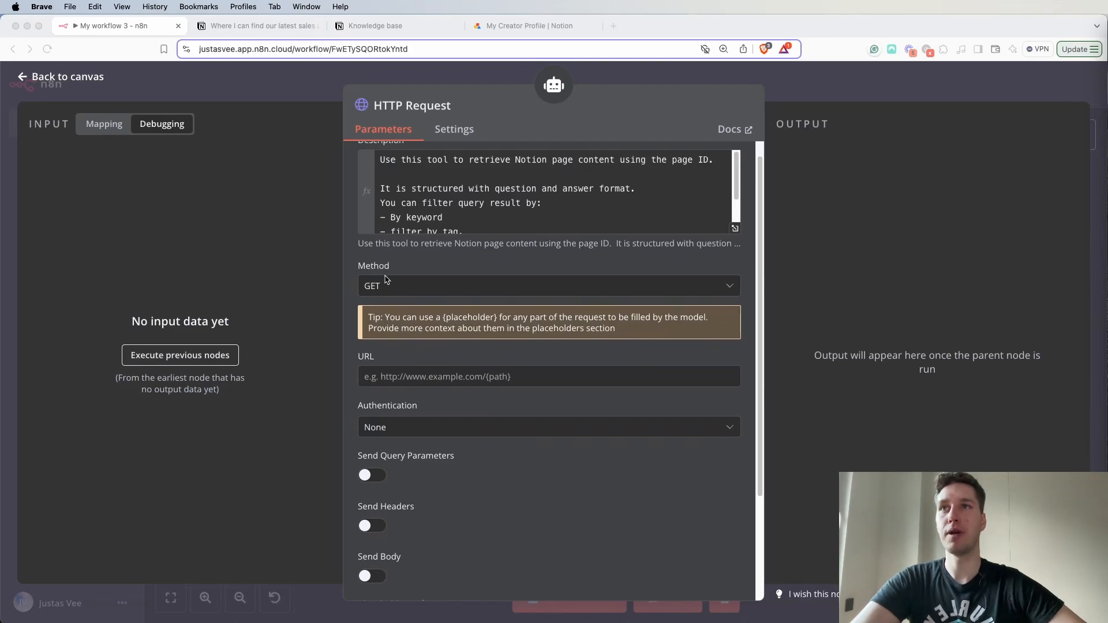
{"action": "scroll", "coordinate": [387, 293], "scroll_direction": "down", "scroll_amount": 3}
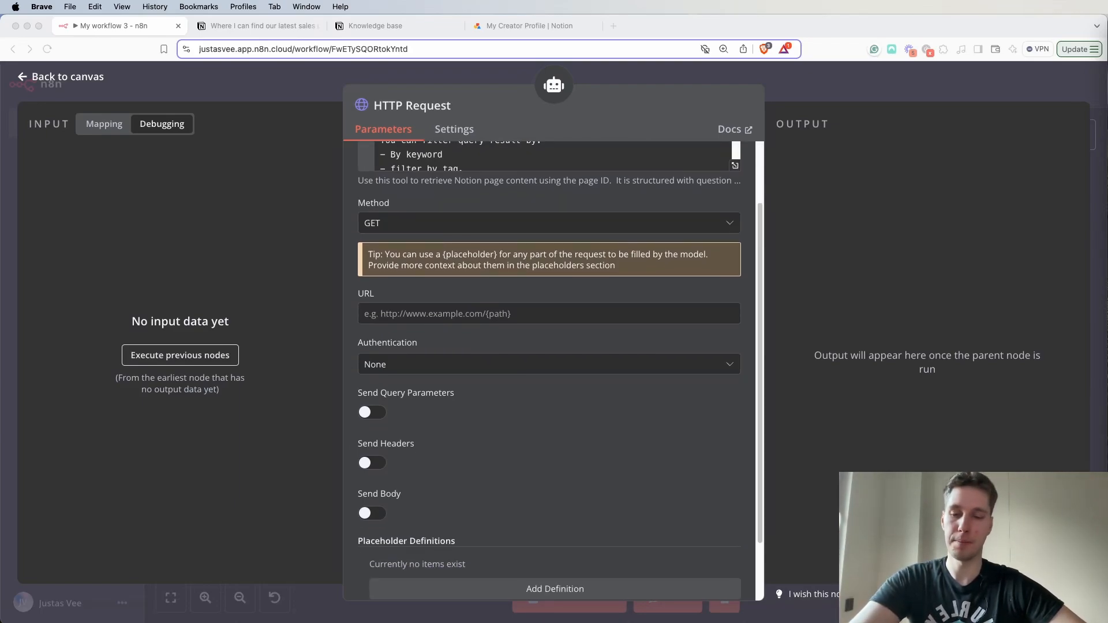
{"action": "left_click", "coordinate": [407, 311]}
{"action": "type", "text": "https://api.notion.com/v1/blocks/{page_id}/children"}
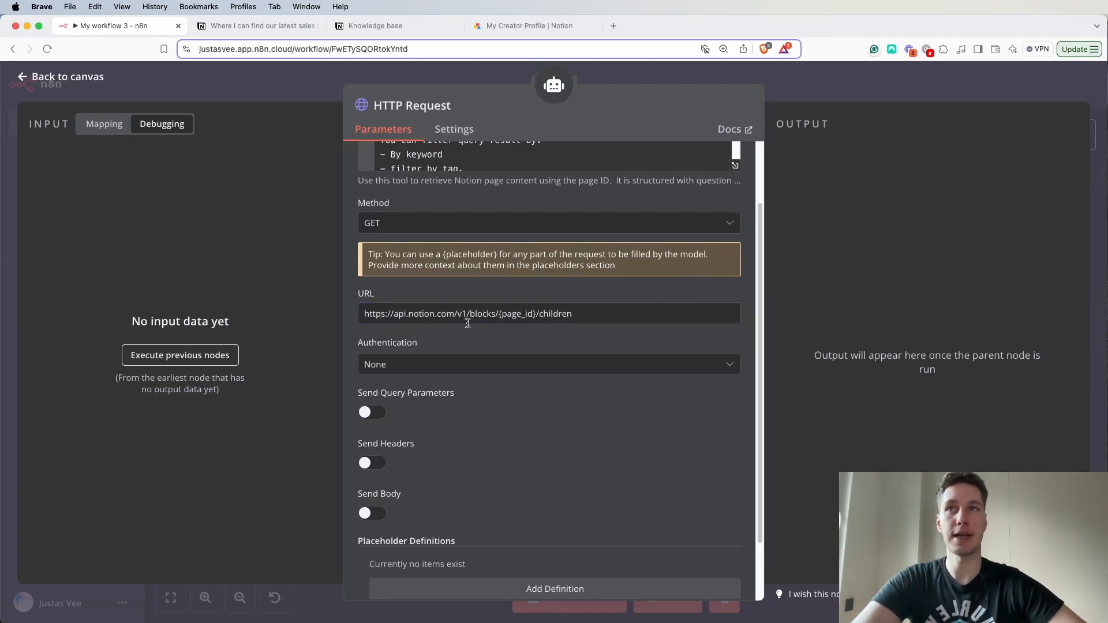
{"action": "left_click_drag", "start_coordinate": [535, 315], "coordinate": [504, 317]}
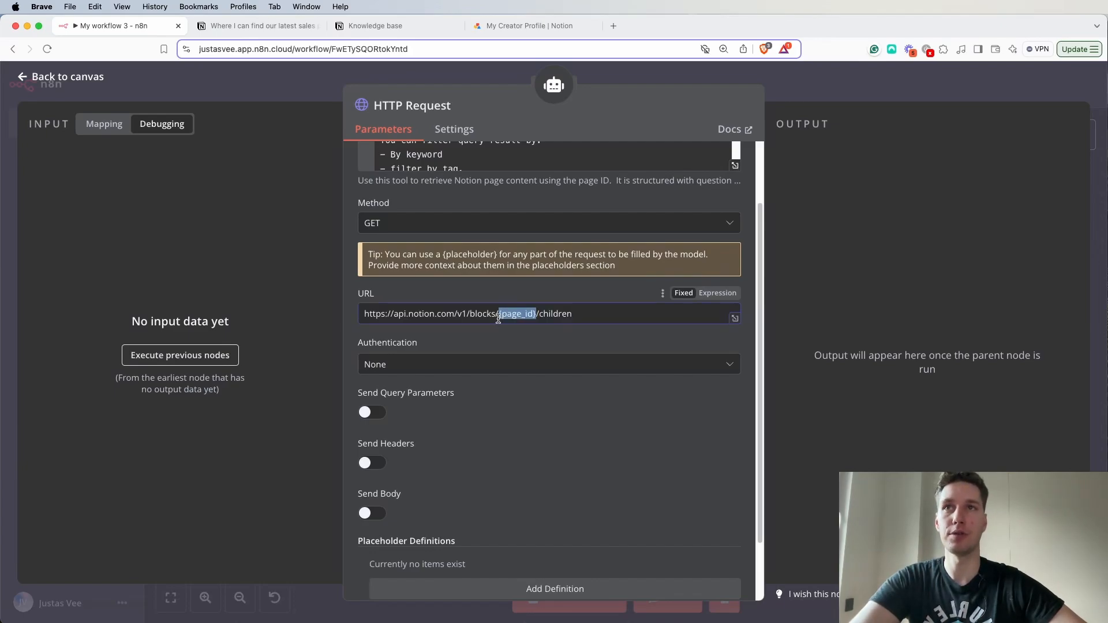
{"action": "left_click", "coordinate": [590, 318]}
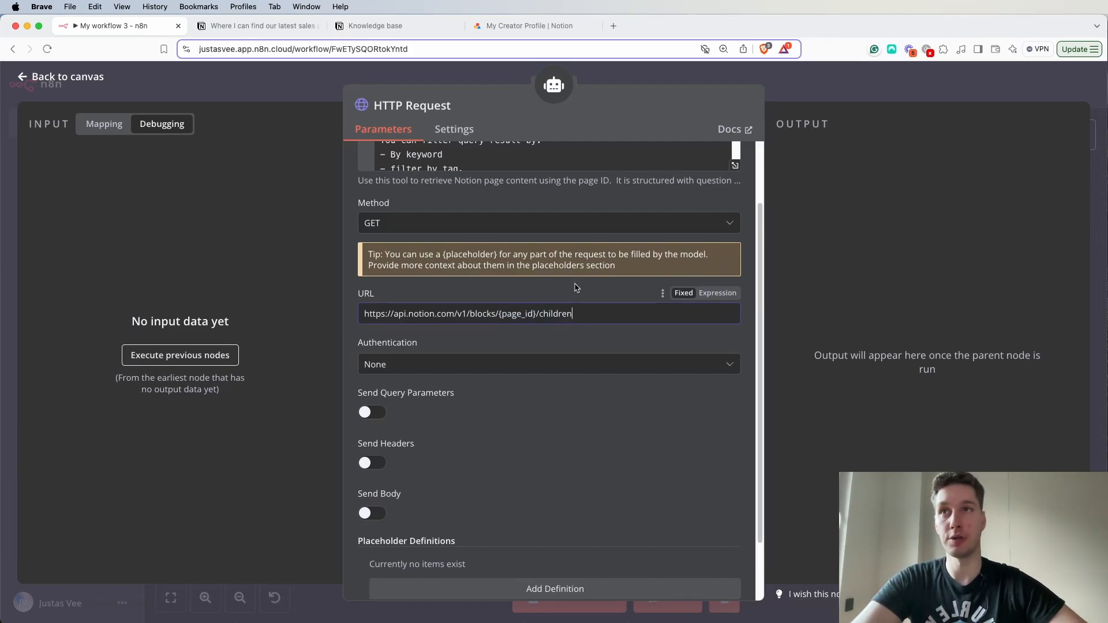
- Set authentication to Predefined Credential Type with the Notion API credential type and the Notion account credential
{"action": "scroll", "coordinate": [554, 300], "scroll_direction": "down", "scroll_amount": 2}
{"action": "left_click", "coordinate": [456, 323]}
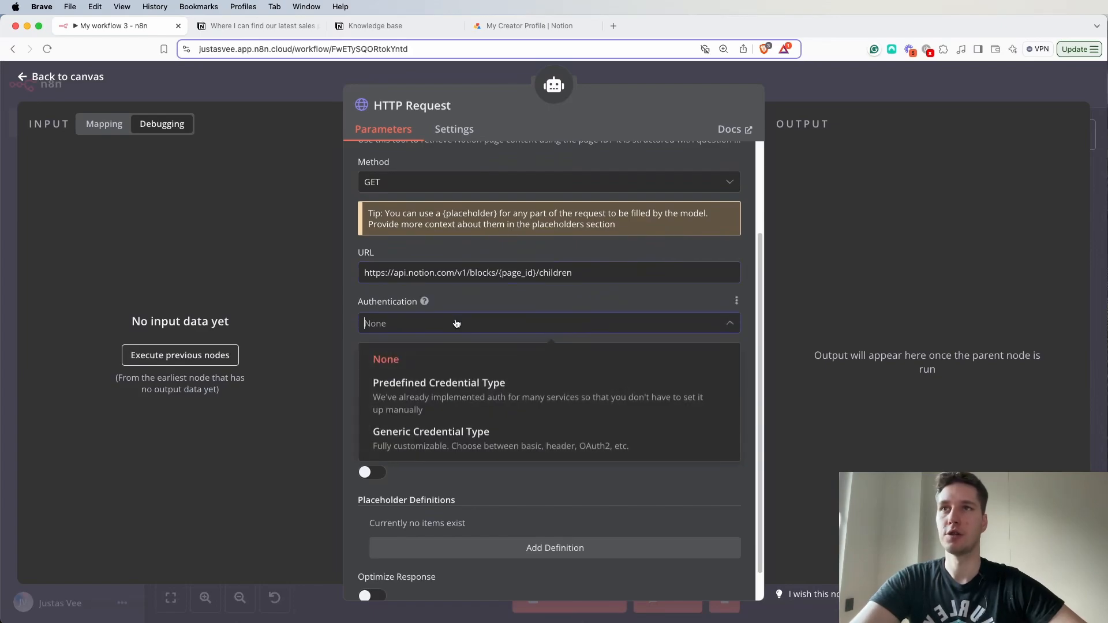
{"action": "left_click", "coordinate": [491, 398]}
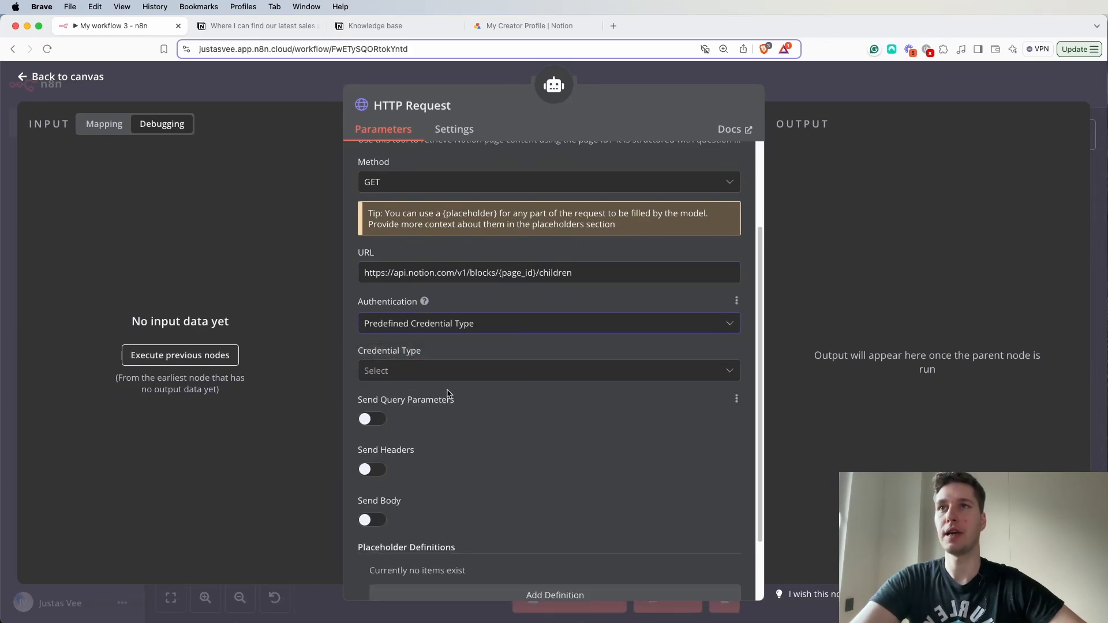
{"action": "scroll", "coordinate": [456, 381], "scroll_direction": "down", "scroll_amount": 2}
{"action": "left_click", "coordinate": [475, 291]}
{"action": "type", "text": "not"}
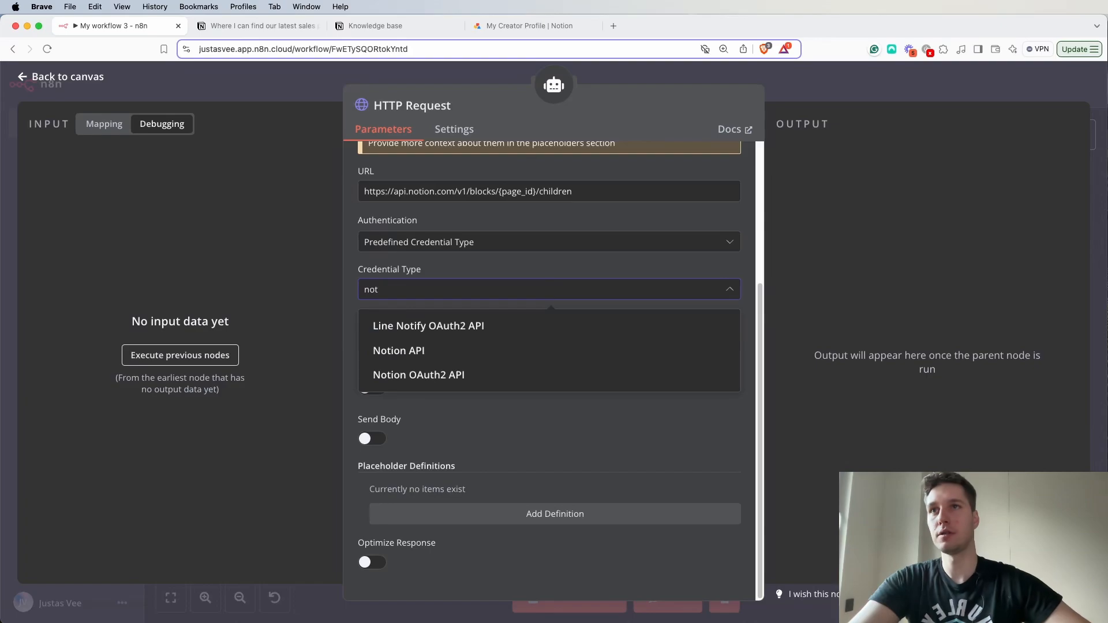
{"action": "left_click", "coordinate": [462, 353]}
{"action": "left_click", "coordinate": [451, 335]}
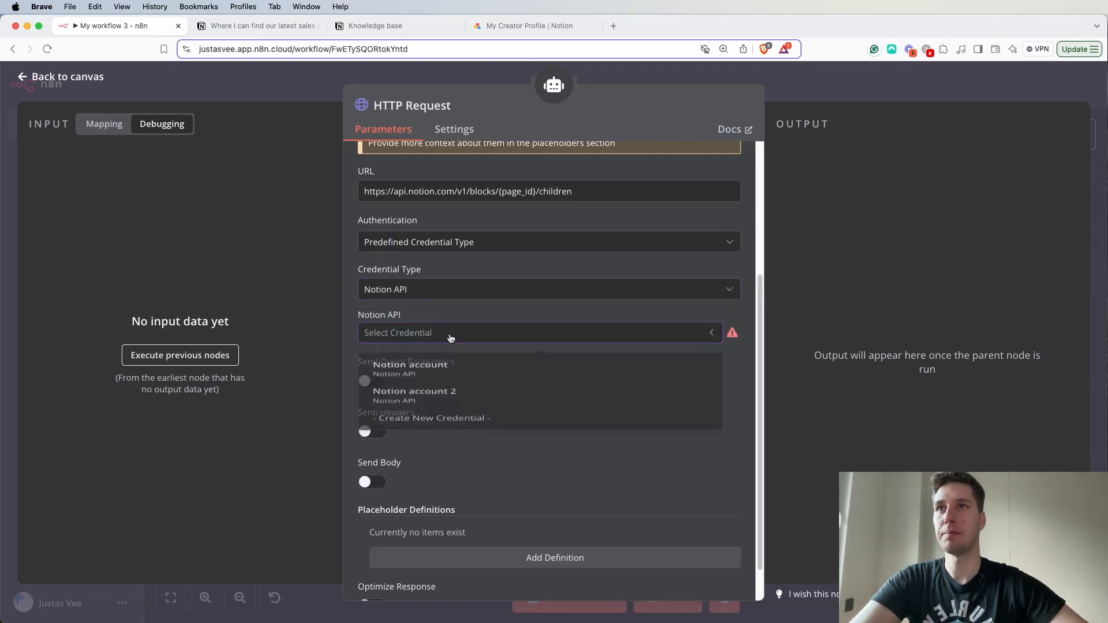
{"action": "left_click", "coordinate": [457, 378]}
- Add a placeholder definition named page_id with the description "Notion page id from 'Search notion database' tool results"
{"action": "scroll", "coordinate": [577, 398], "scroll_direction": "down", "scroll_amount": 2}
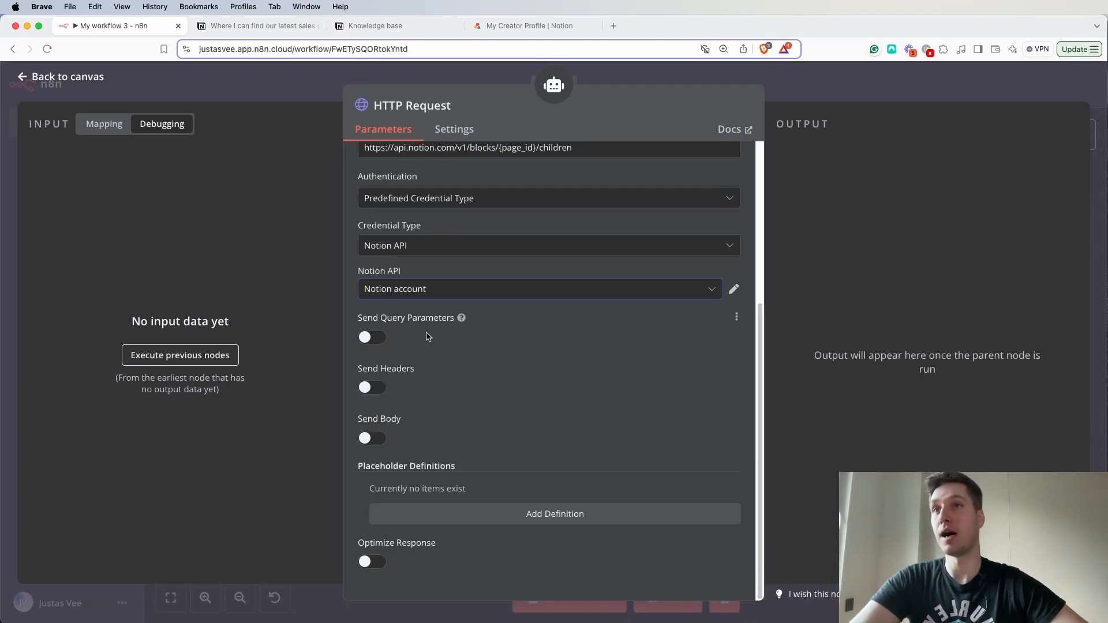
{"action": "left_click", "coordinate": [554, 514]}
{"action": "scroll", "coordinate": [555, 425], "scroll_direction": "down", "scroll_amount": 3}
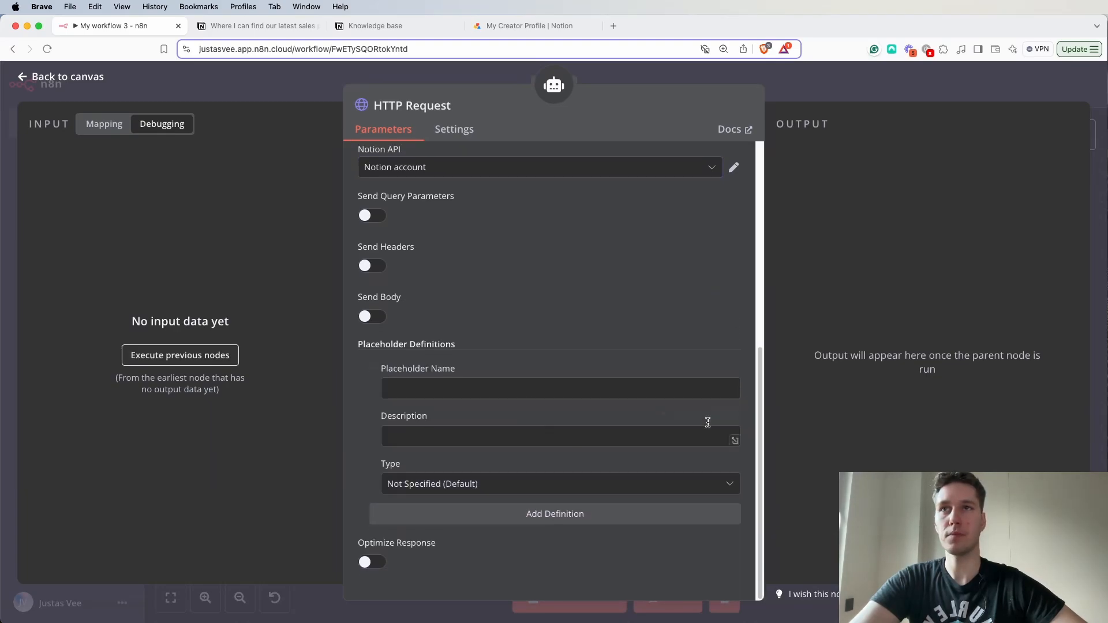
{"action": "left_click", "coordinate": [579, 392]}
{"action": "type", "text": "page_id"}
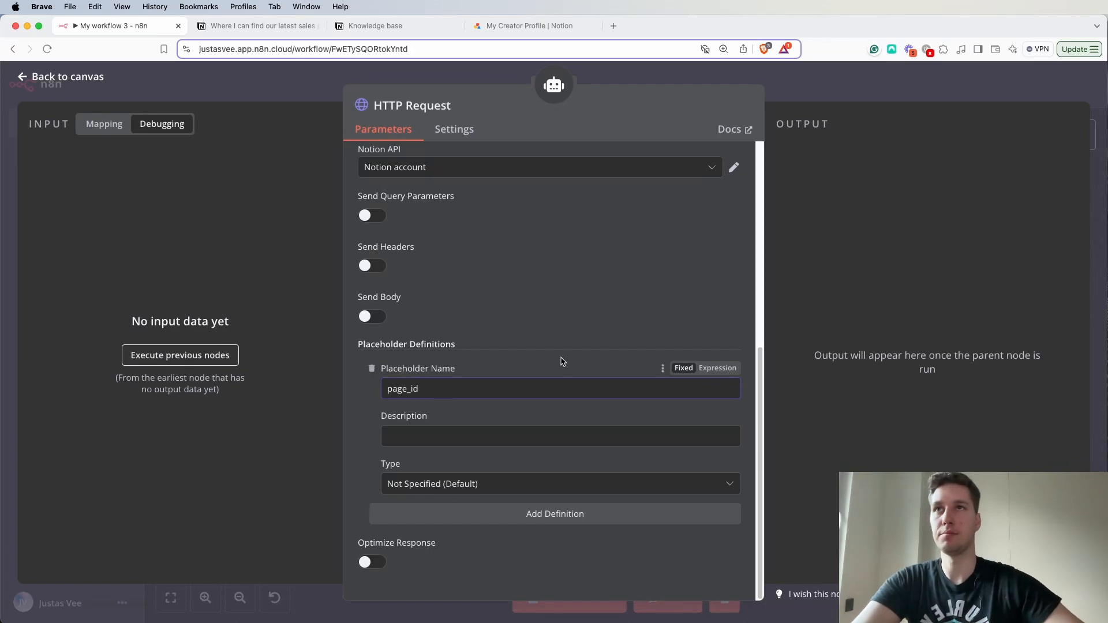
{"action": "scroll", "coordinate": [559, 361], "scroll_direction": "up", "scroll_amount": 5}
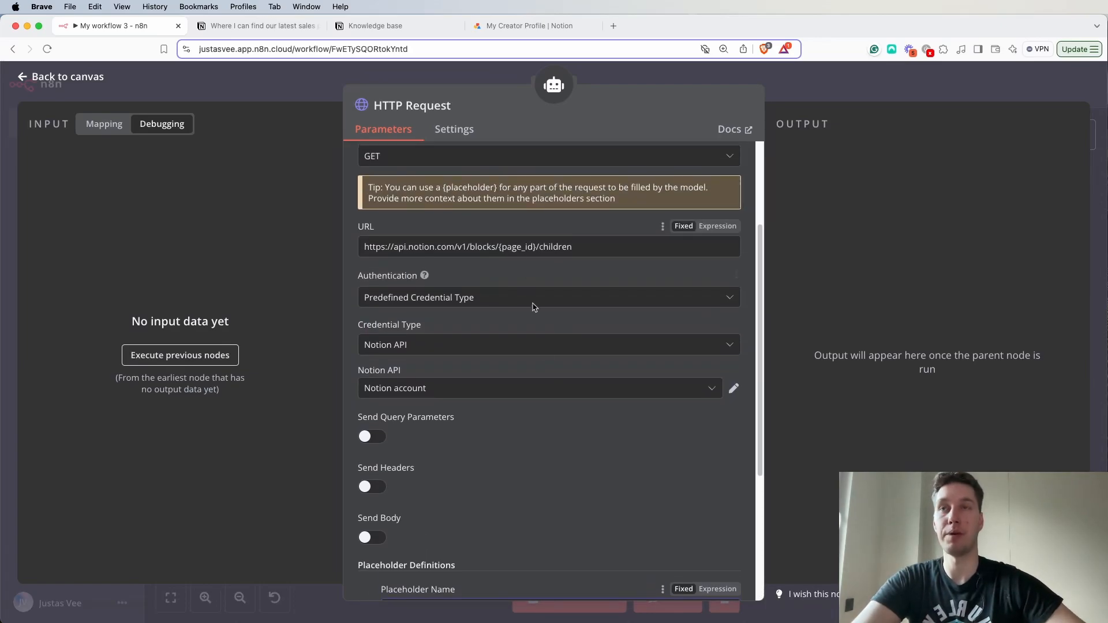
{"action": "scroll", "coordinate": [424, 275], "scroll_direction": "down", "scroll_amount": 5}
{"action": "left_click", "coordinate": [434, 435]}
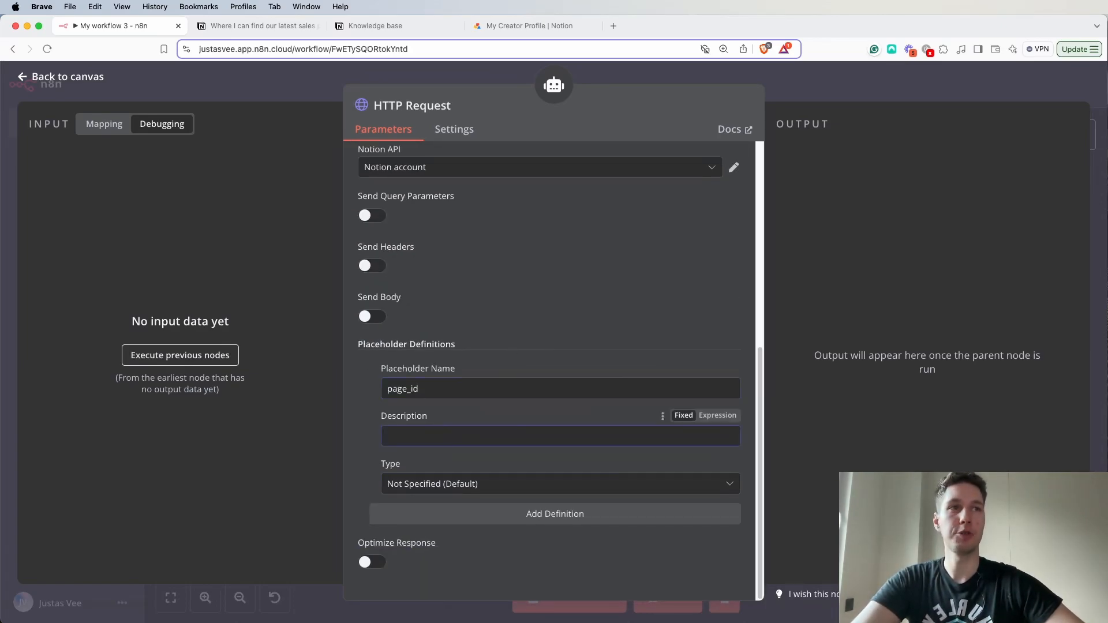
{"action": "left_click", "coordinate": [422, 447]}
{"action": "type", "text": "Notion page id from 'Search notion database' tool results"}
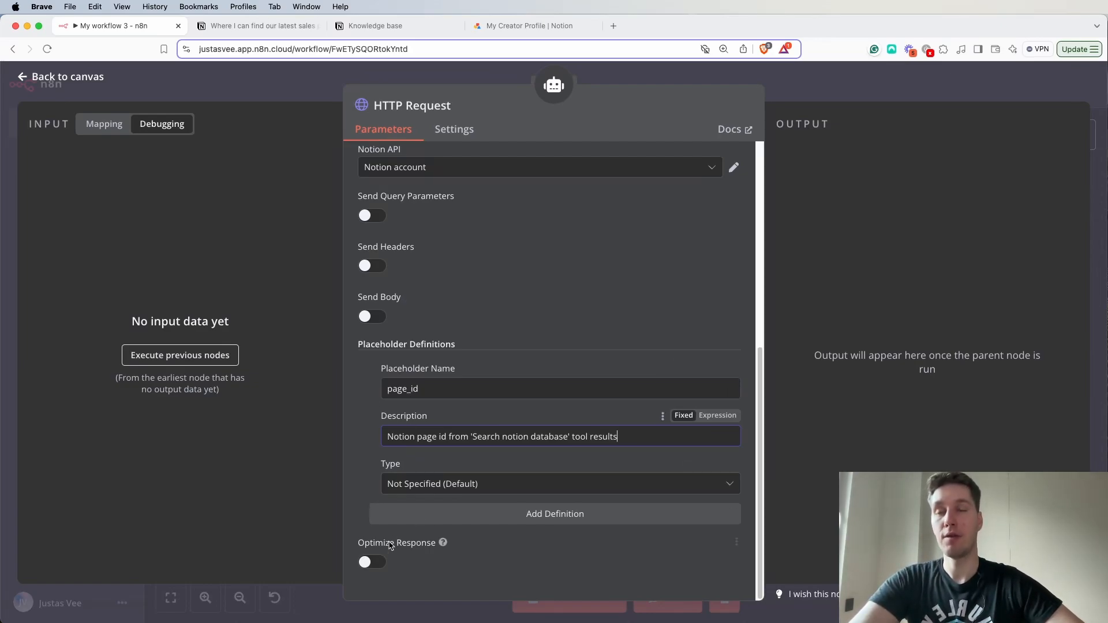
- Enable Optimize Response for the HTTP Request tool and return to the canvas
{"action": "left_click", "coordinate": [369, 569]}
{"action": "scroll", "coordinate": [493, 450], "scroll_direction": "down", "scroll_amount": 3}
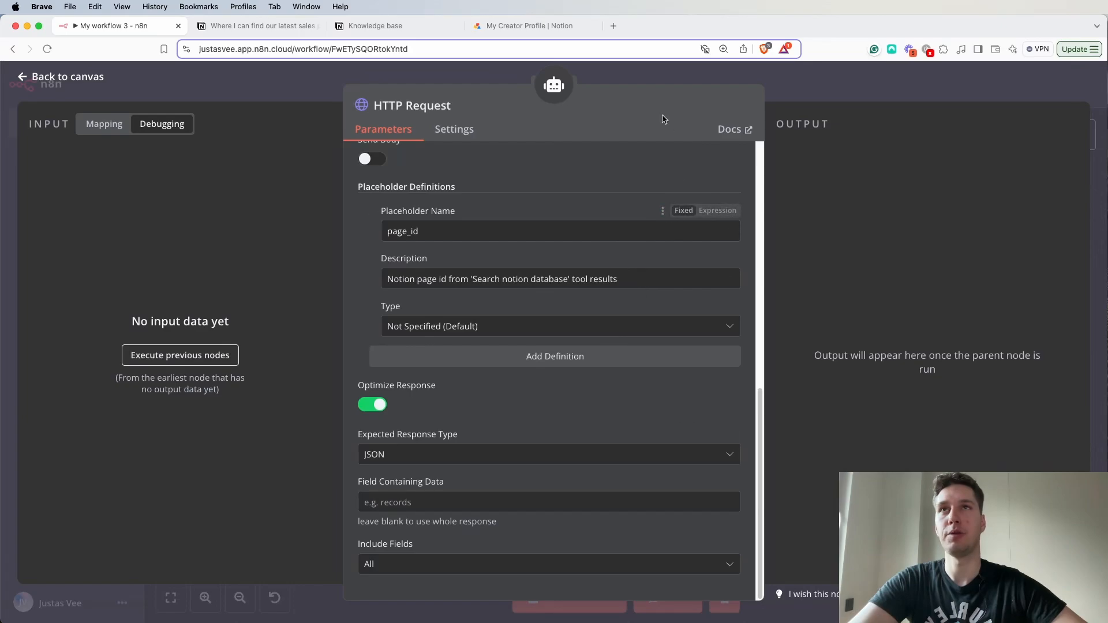
{"action": "left_click", "coordinate": [633, 74]}
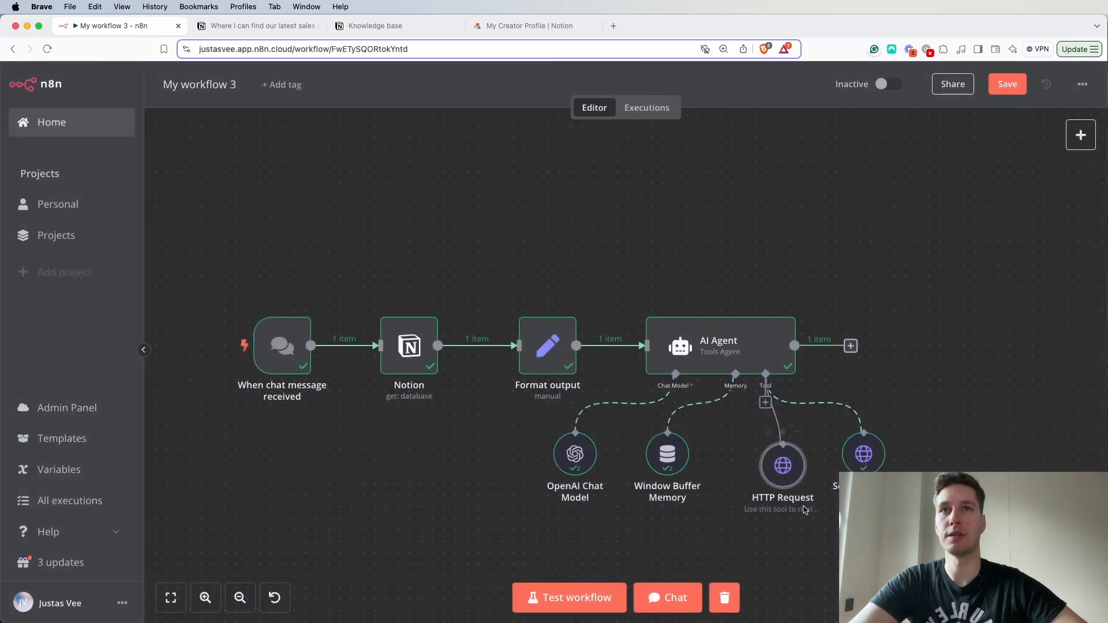
- Examine the JSON output of the Search notion database tool for the field that contains the returned data
{"action": "double_click", "coordinate": [785, 474]}
{"action": "left_click", "coordinate": [894, 86]}
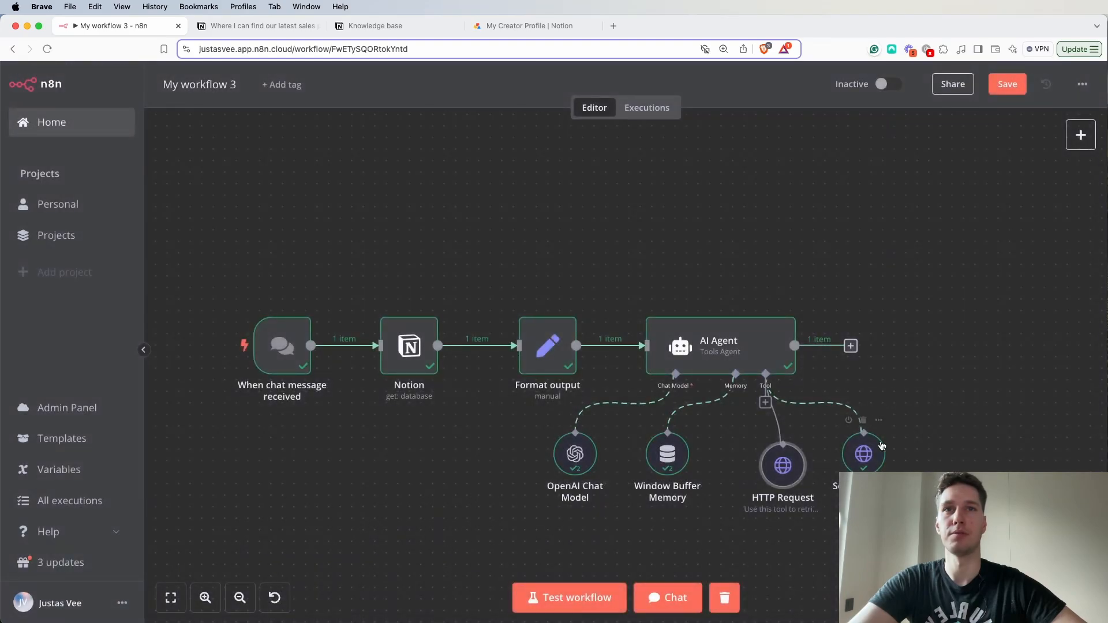
{"action": "double_click", "coordinate": [870, 458]}
{"action": "left_click_drag", "start_coordinate": [802, 183], "coordinate": [891, 199]}
{"action": "left_click", "coordinate": [831, 185]}
{"action": "scroll", "coordinate": [861, 183], "scroll_direction": "right", "scroll_amount": 5}
{"action": "scroll", "coordinate": [857, 184], "scroll_direction": "left", "scroll_amount": 5}
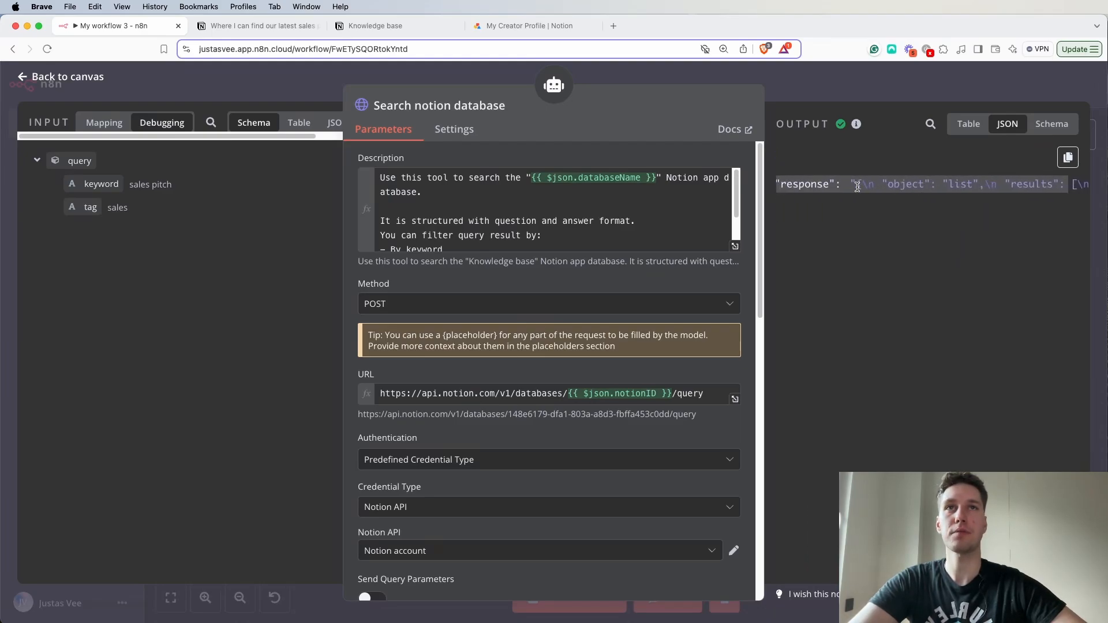
{"action": "left_click_drag", "start_coordinate": [1005, 185], "coordinate": [1053, 185]}
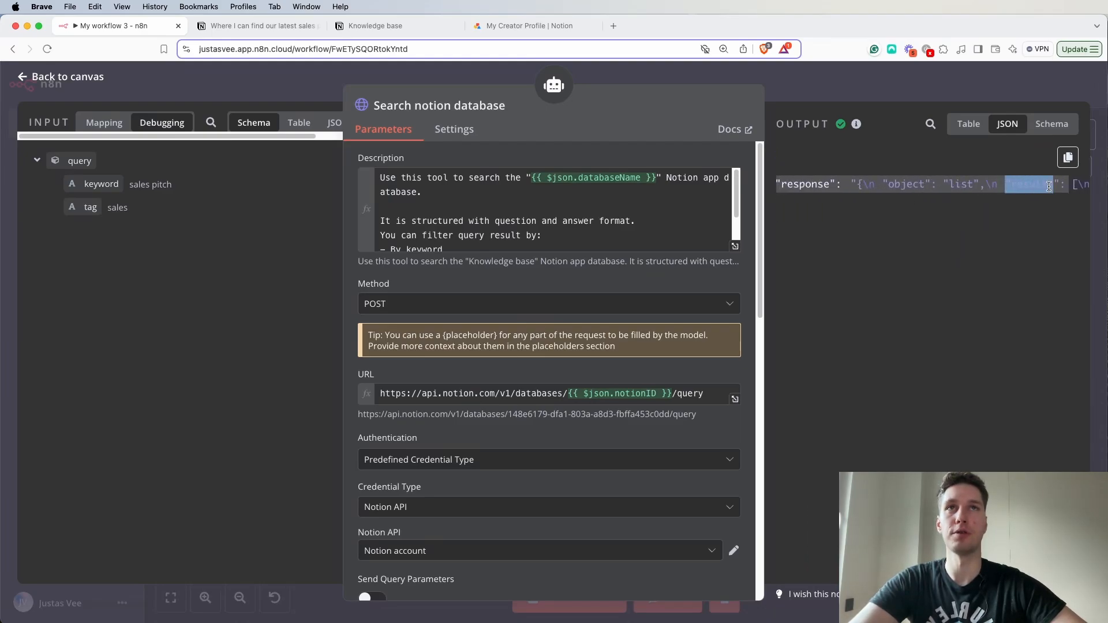
- Set the HTTP Request tool's Field Containing Data to "results", matching the field in the Search notion database JSON output
{"action": "scroll", "coordinate": [1006, 207], "scroll_direction": "right", "scroll_amount": 2}
{"action": "scroll", "coordinate": [989, 208], "scroll_direction": "right", "scroll_amount": 6}
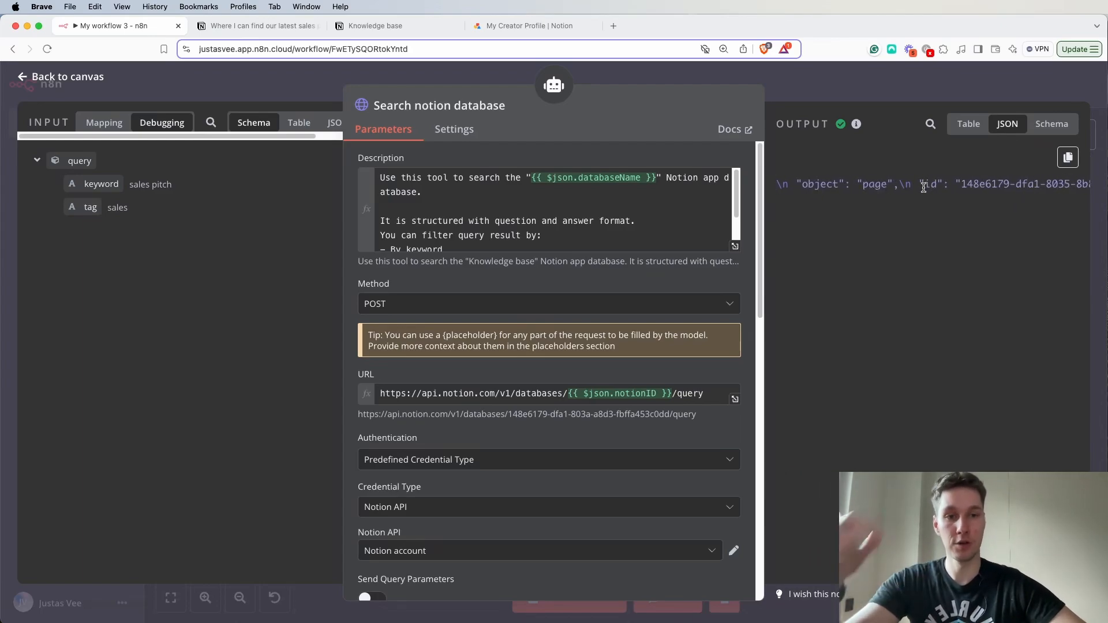
{"action": "left_click", "coordinate": [868, 92]}
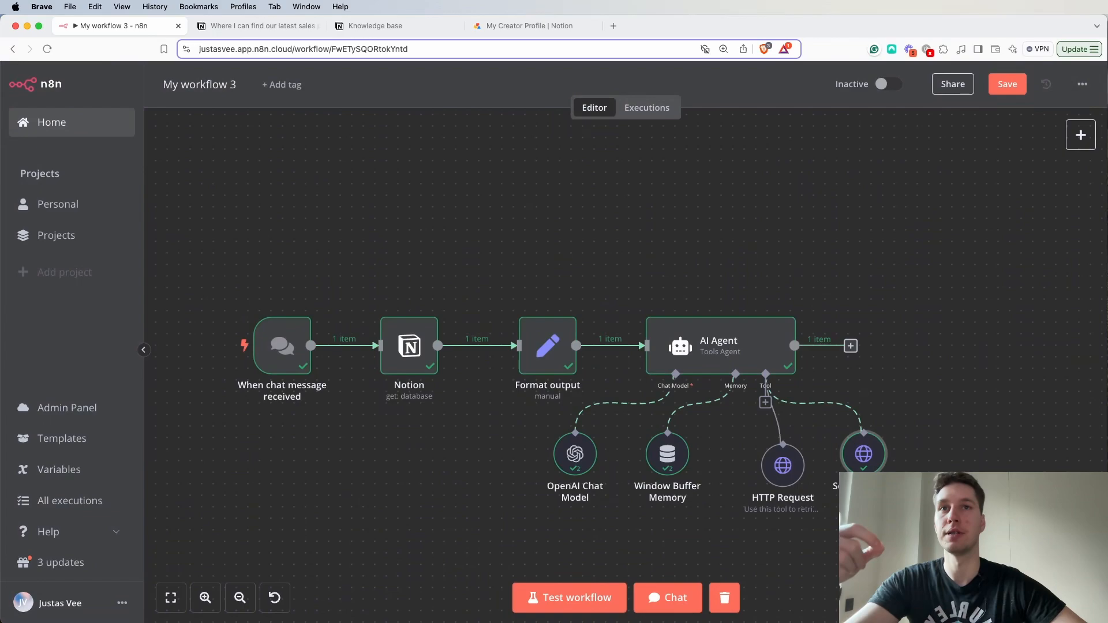
{"action": "double_click", "coordinate": [782, 465]}
{"action": "scroll", "coordinate": [569, 449], "scroll_direction": "down", "scroll_amount": 3}
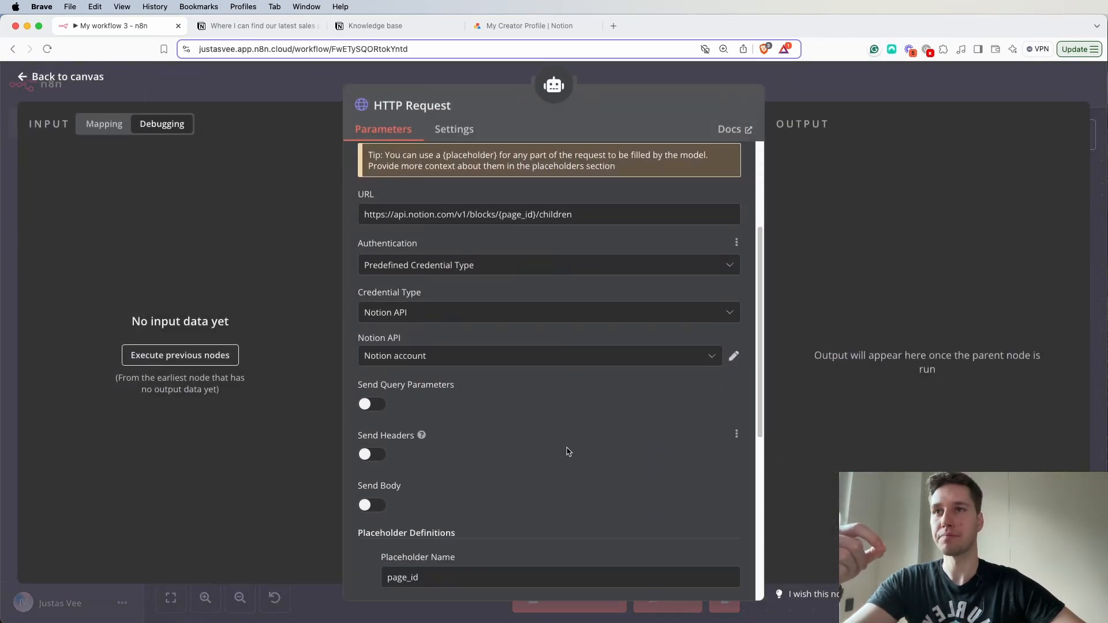
{"action": "scroll", "coordinate": [569, 452], "scroll_direction": "down", "scroll_amount": 6}
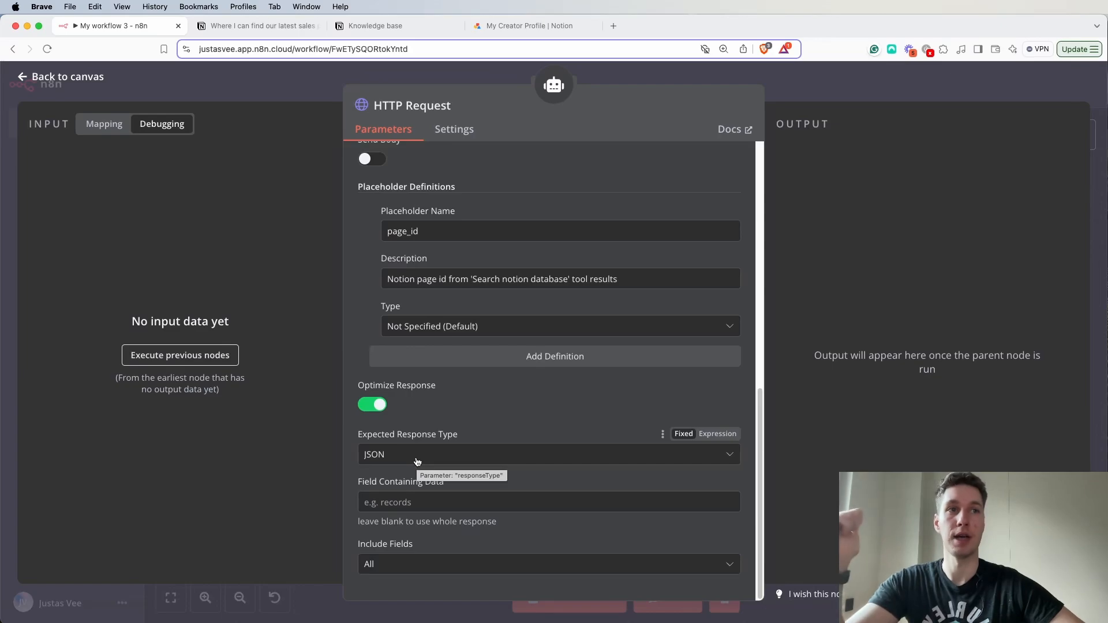
{"action": "left_click", "coordinate": [408, 503]}
{"action": "type", "text": "results"}
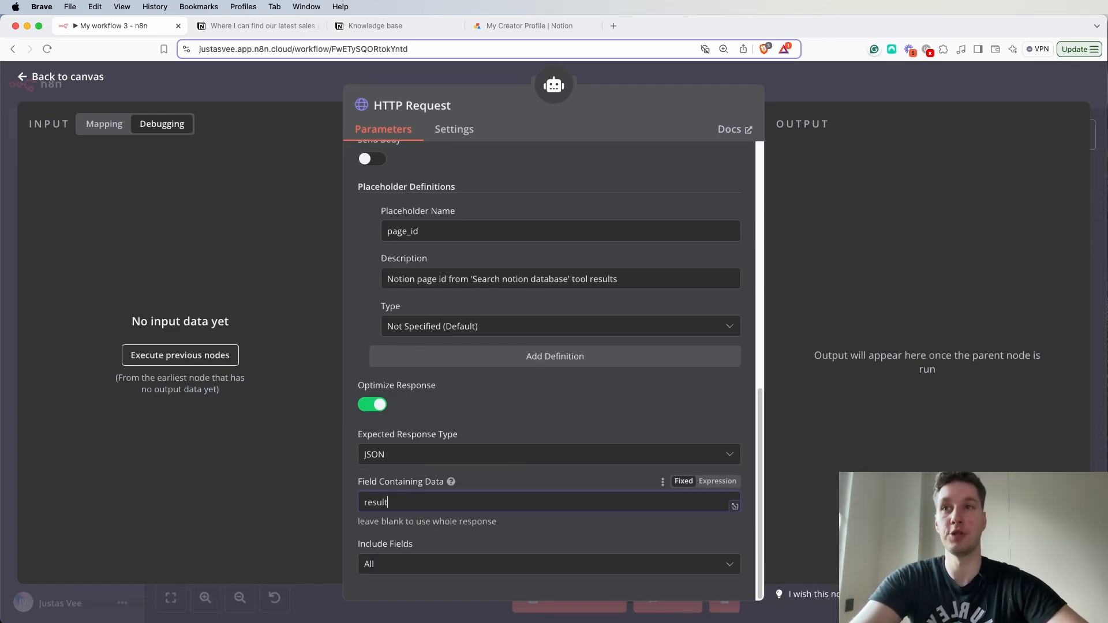
- Include only selected fields: id, type, paragraph.text, heading_1.text, link_preview.url, heading_2.text, heading_3.text, bulleted_list_item.text, numbered_list_item.text, to_do.text and children
{"action": "left_click", "coordinate": [415, 567]}
{"action": "left_click", "coordinate": [440, 485]}
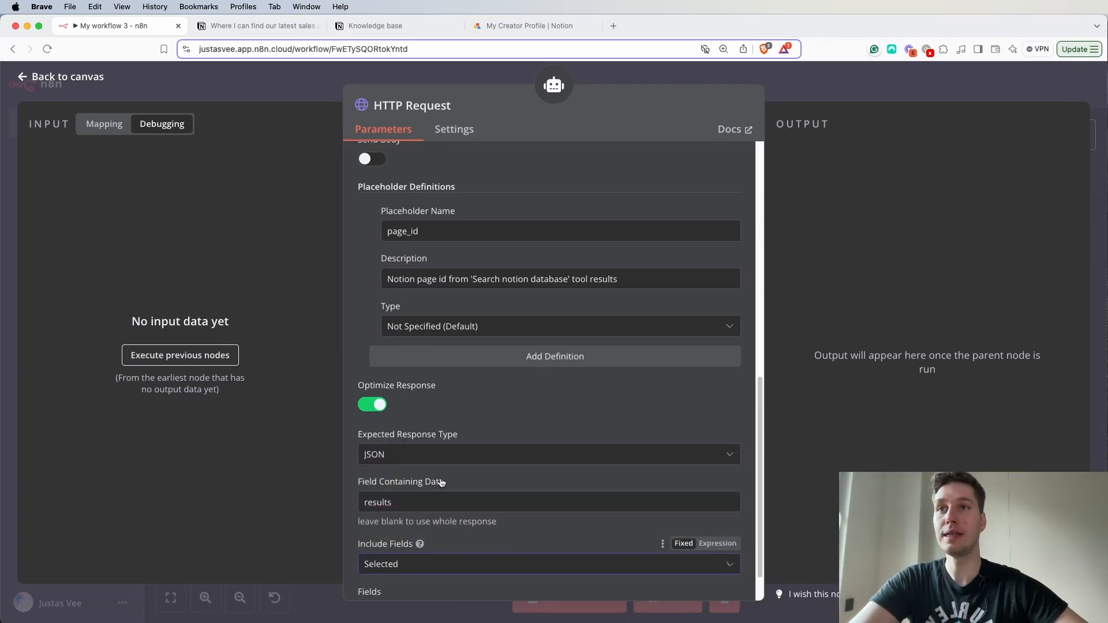
{"action": "scroll", "coordinate": [473, 471], "scroll_direction": "down", "scroll_amount": 2}
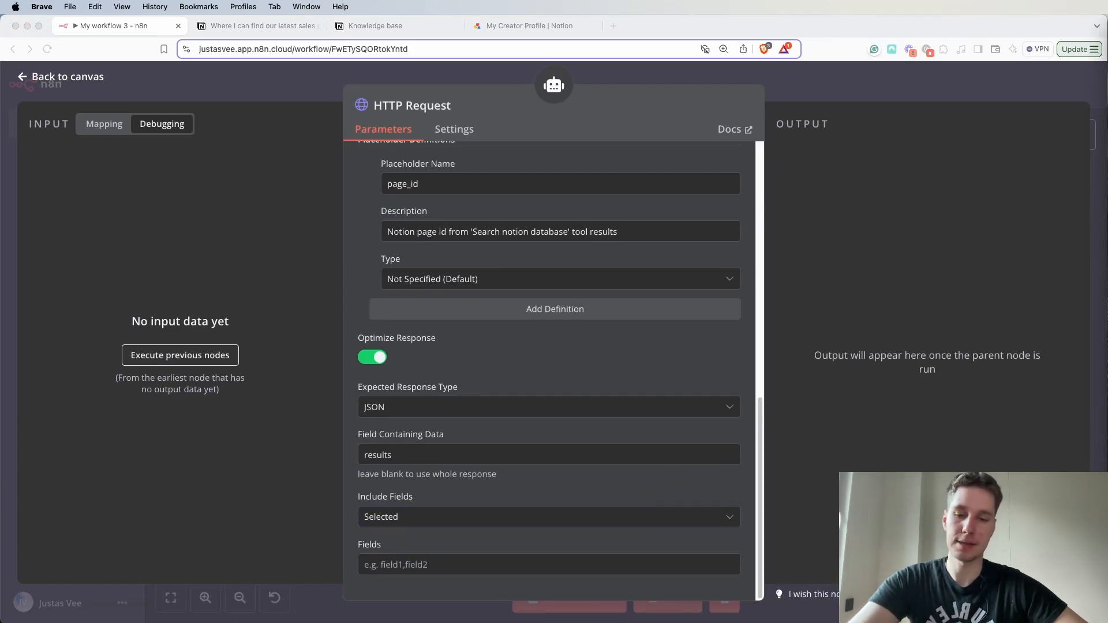
{"action": "left_click", "coordinate": [451, 557]}
{"action": "key", "text": "super+v"}
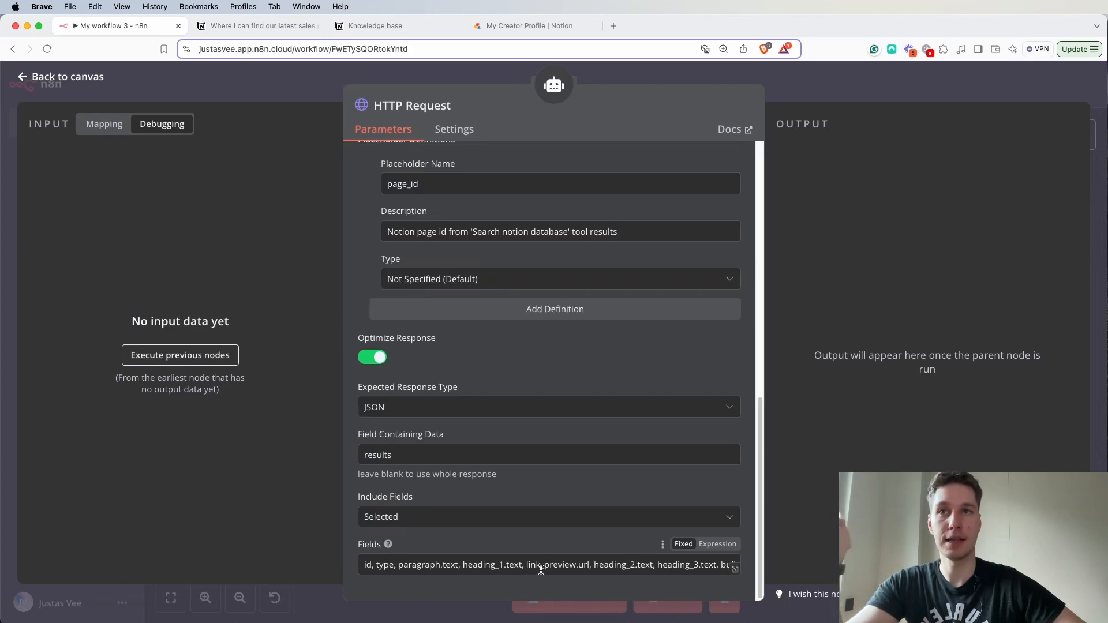
{"action": "scroll", "coordinate": [584, 573], "scroll_direction": "right", "scroll_amount": 5}
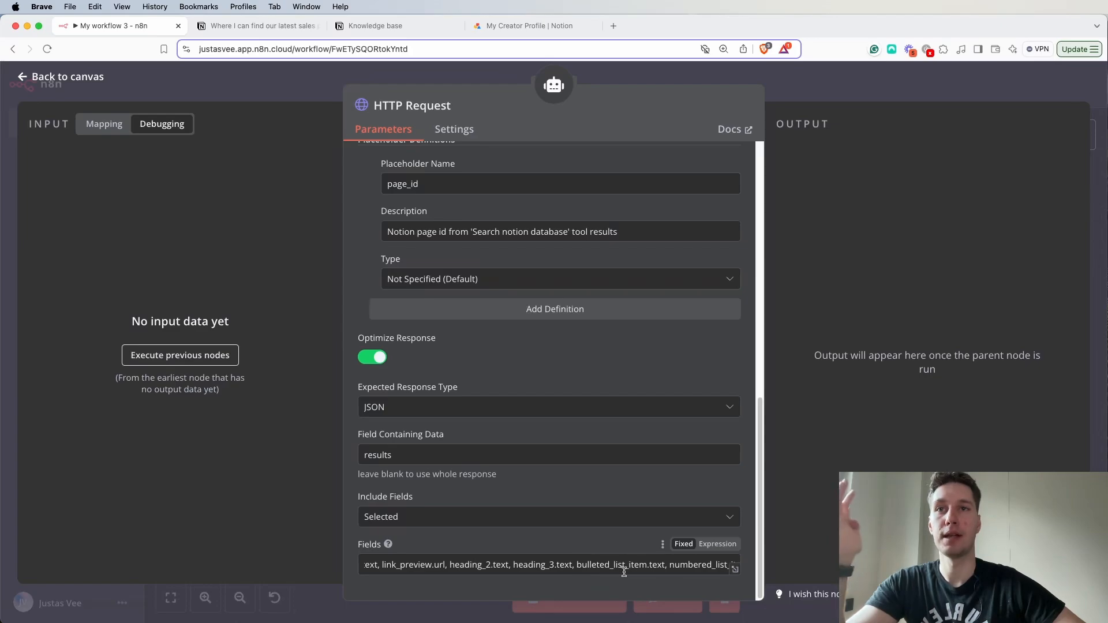
{"action": "scroll", "coordinate": [647, 572], "scroll_direction": "right", "scroll_amount": 5}
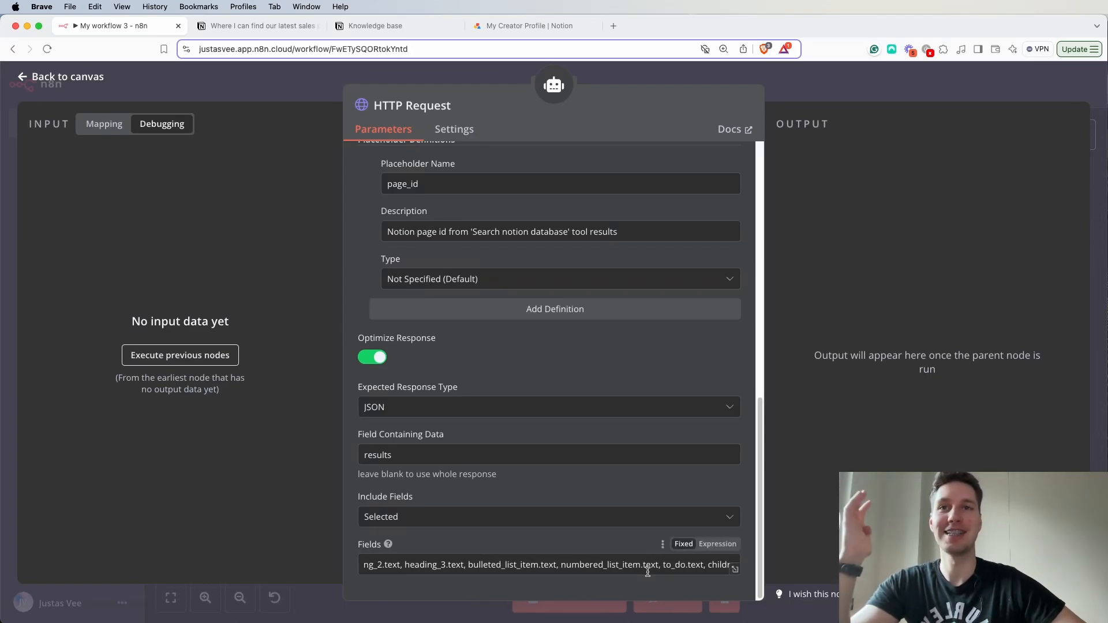
{"action": "scroll", "coordinate": [638, 569], "scroll_direction": "left", "scroll_amount": 5}
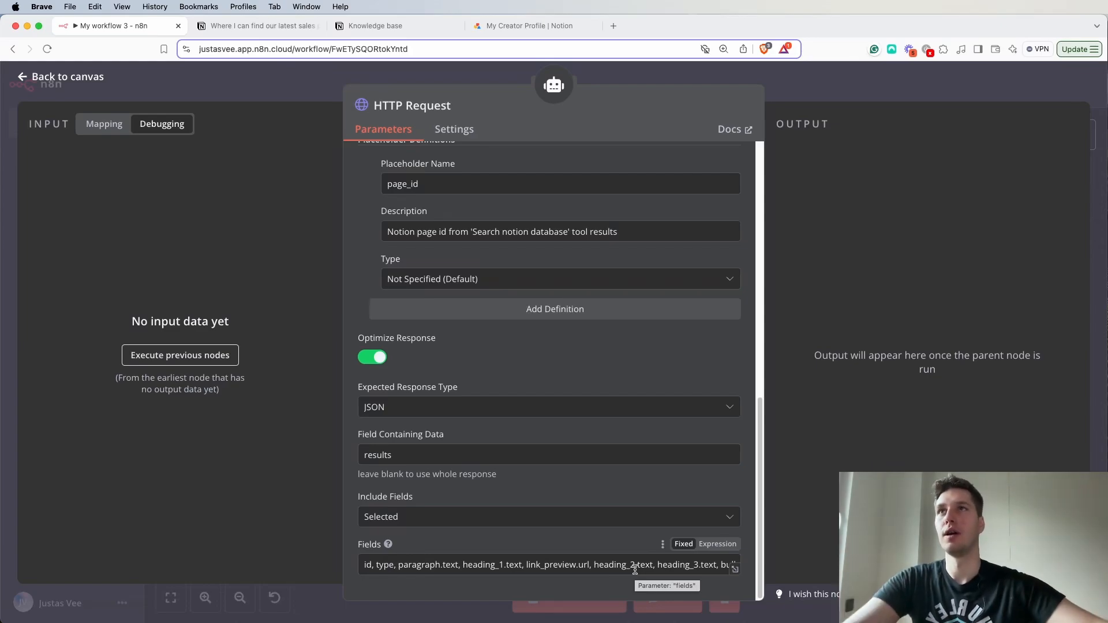
- Compare the block types on the Notion sales pitch page with the tool's selected fields and review the Include Fields options
{"action": "left_click", "coordinate": [363, 27]}
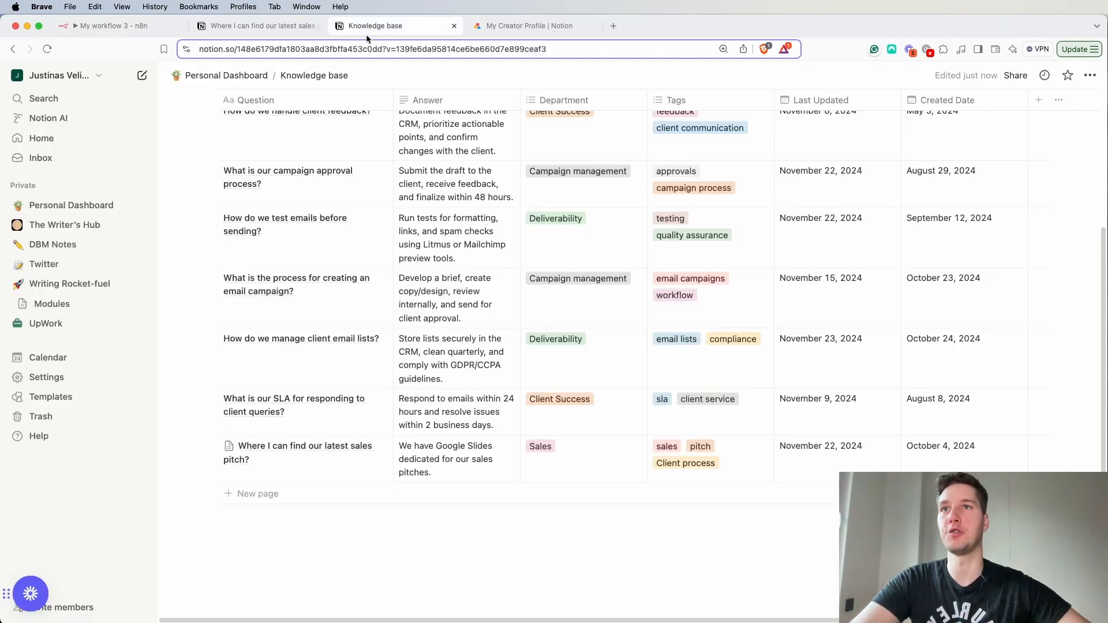
{"action": "left_click", "coordinate": [254, 26]}
{"action": "scroll", "coordinate": [460, 376], "scroll_direction": "down", "scroll_amount": 3}
{"action": "triple_click", "coordinate": [465, 367]}
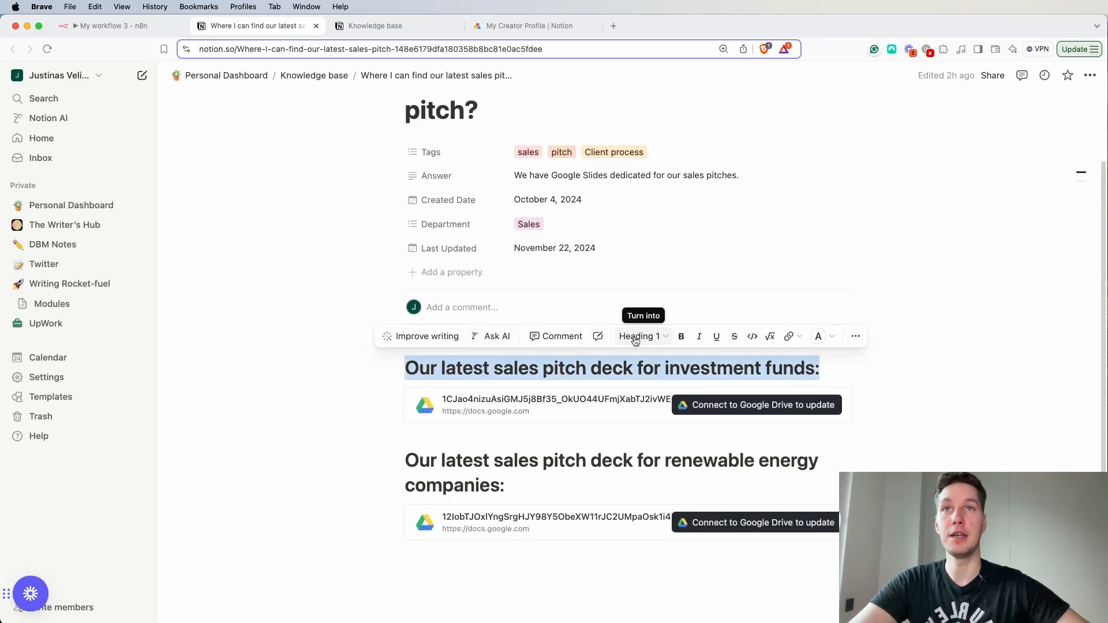
{"action": "left_click", "coordinate": [107, 26]}
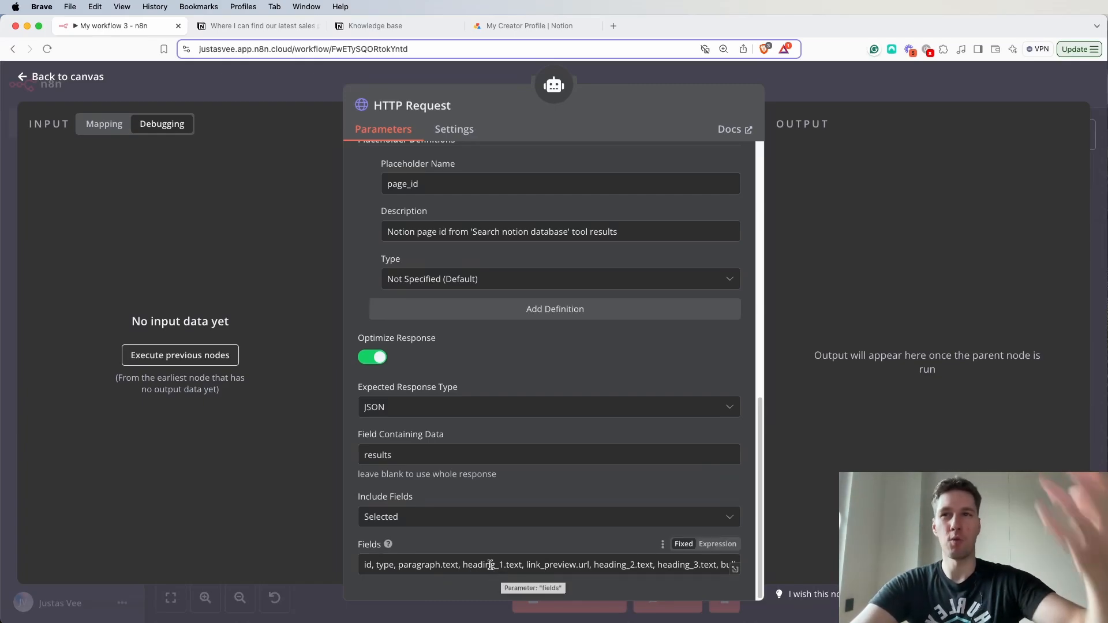
{"action": "left_click_drag", "start_coordinate": [424, 561], "coordinate": [508, 587]}
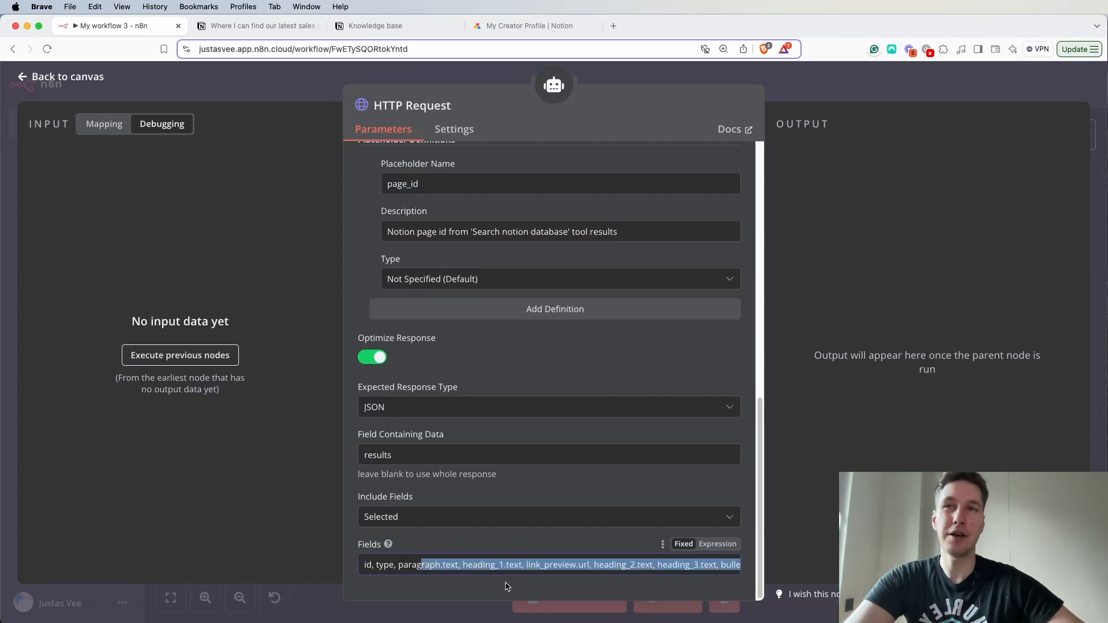
{"action": "left_click", "coordinate": [506, 538]}
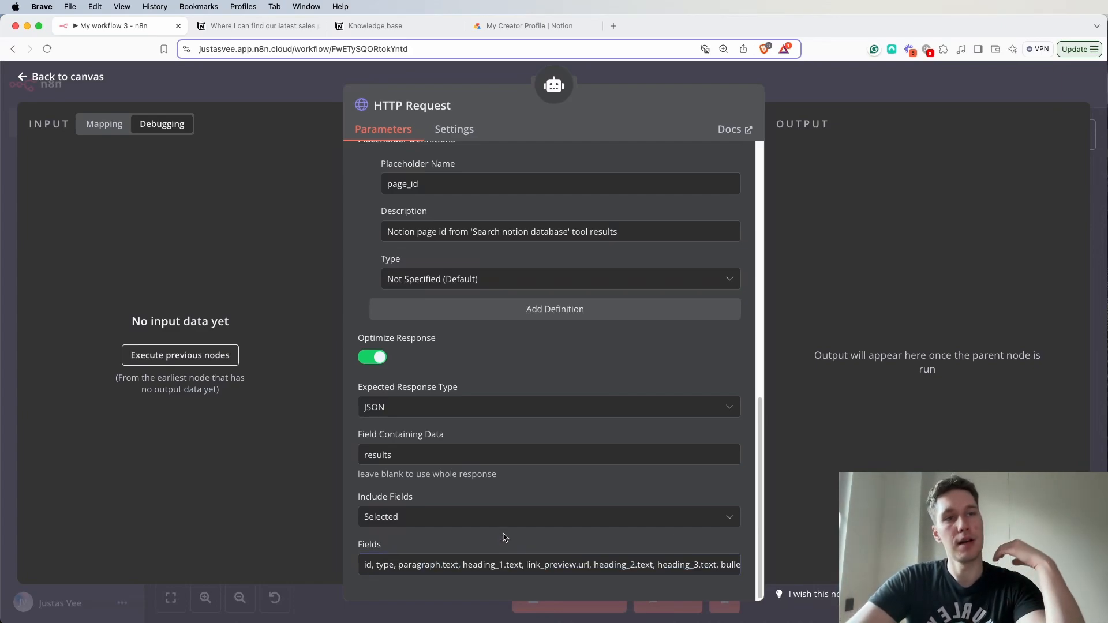
{"action": "left_click", "coordinate": [509, 516]}
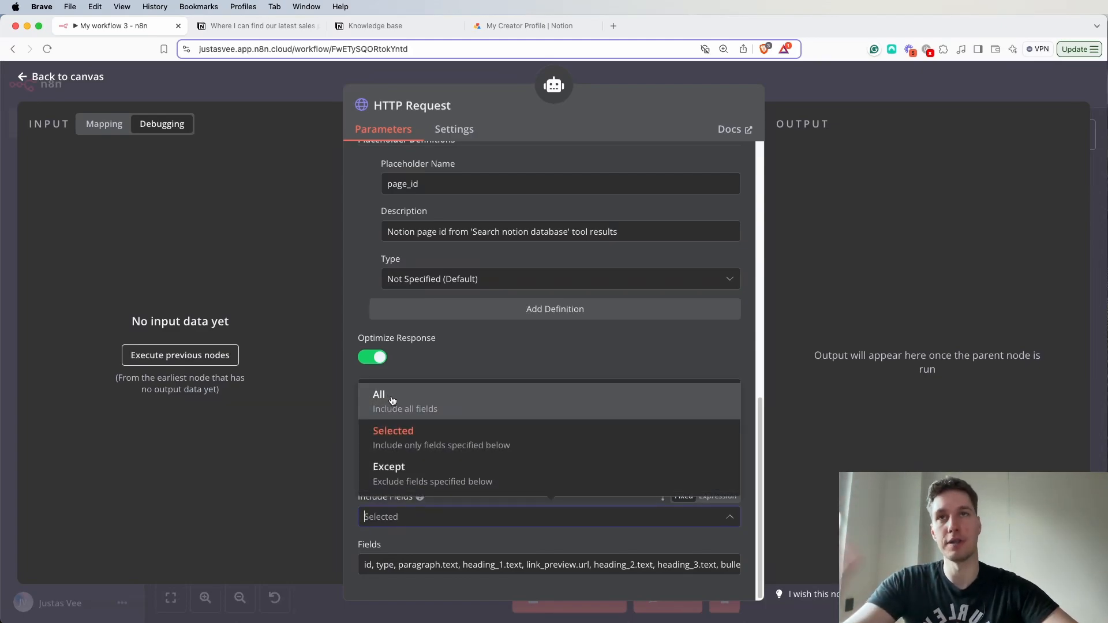
{"action": "left_click", "coordinate": [635, 353]}
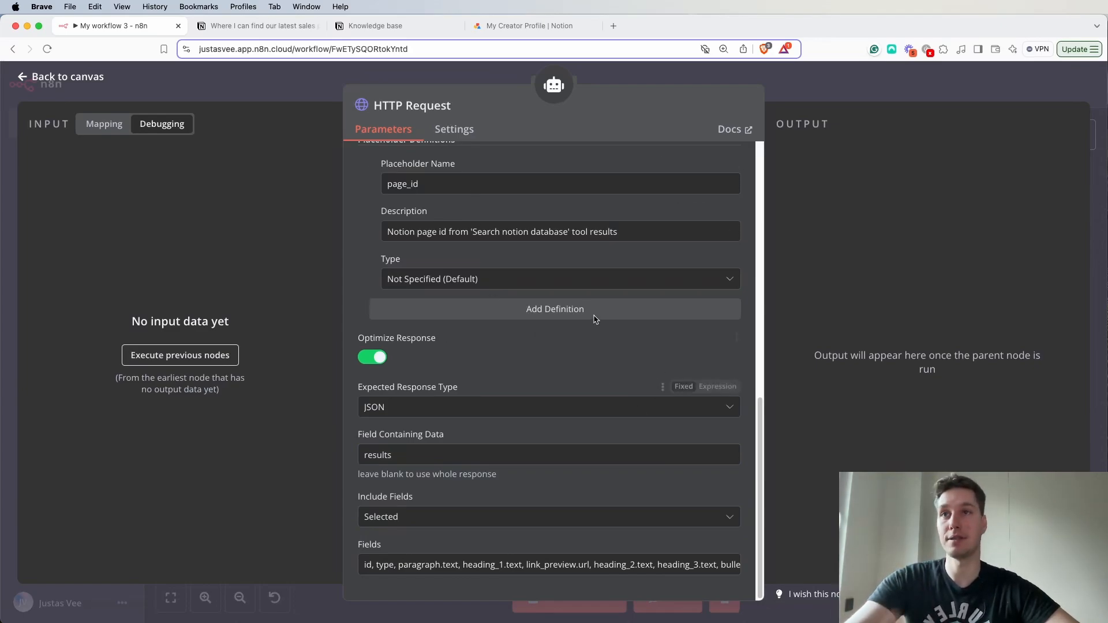
- Rename the HTTP Request node to "Search inside database record" and save the workflow
{"action": "scroll", "coordinate": [642, 339], "scroll_direction": "up", "scroll_amount": 10}
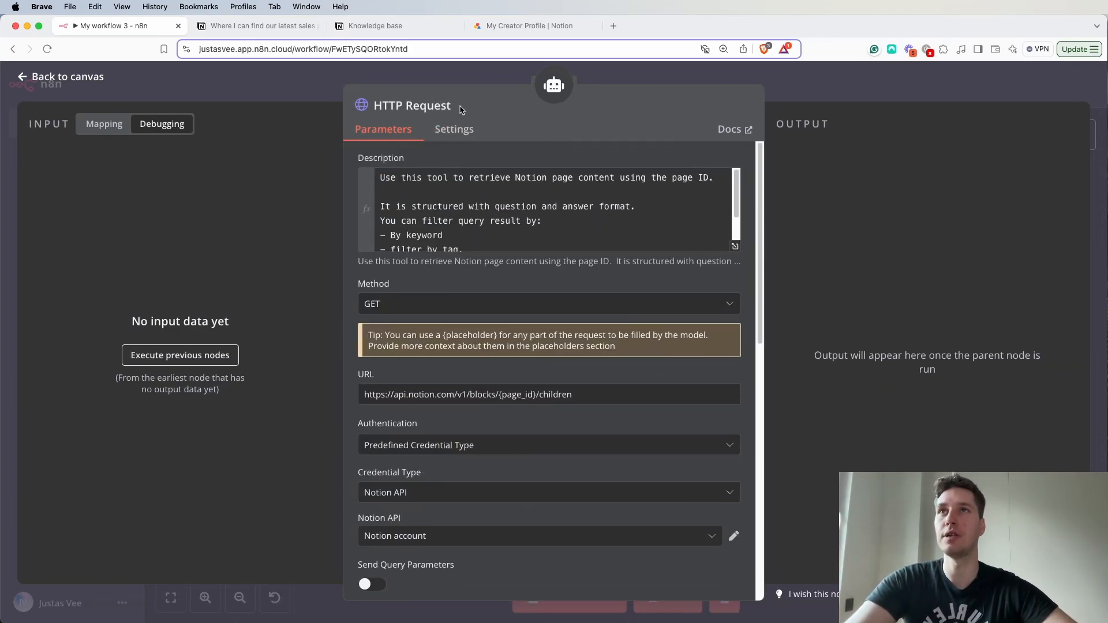
{"action": "left_click", "coordinate": [462, 110]}
{"action": "triple_click", "coordinate": [532, 97]}
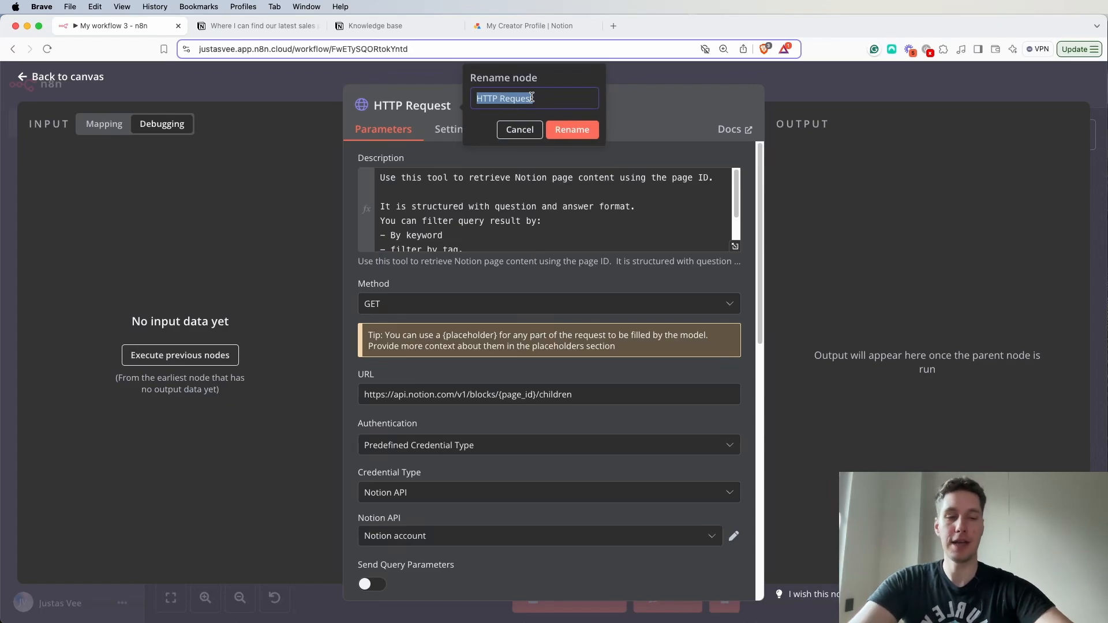
{"action": "type", "text": "Search inside database record"}
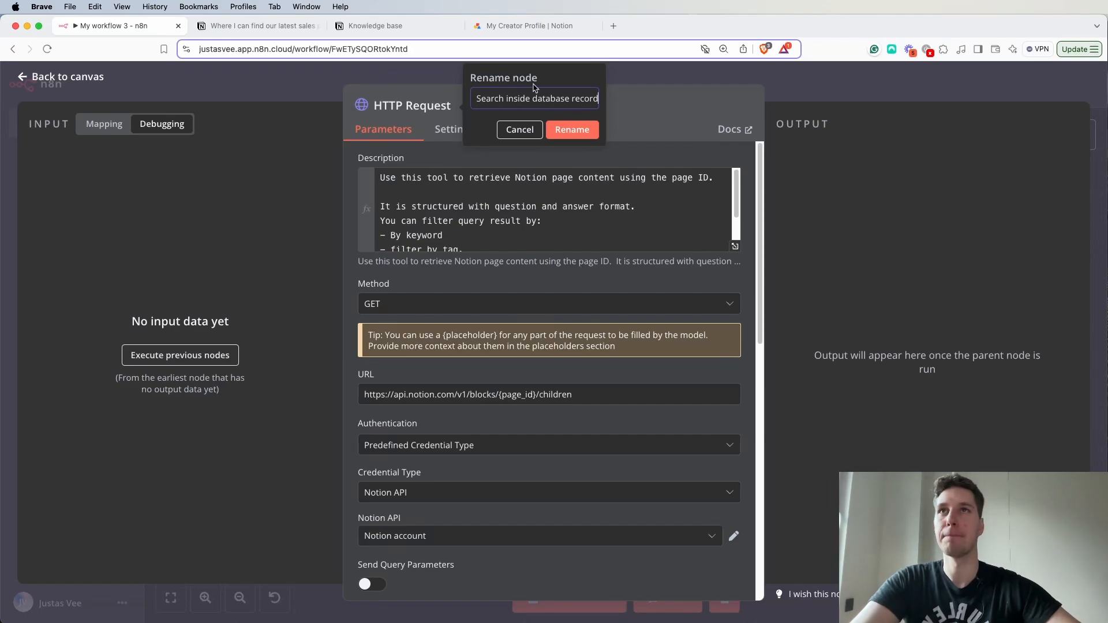
{"action": "left_click", "coordinate": [575, 130]}
{"action": "left_click", "coordinate": [664, 72]}
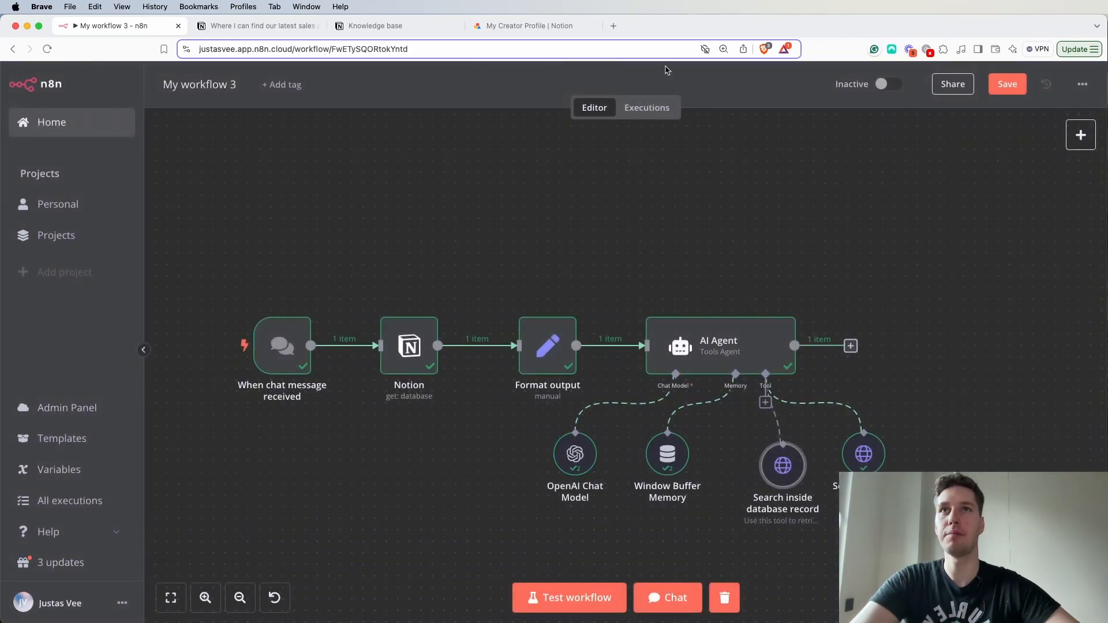
{"action": "key", "text": "super+s"}
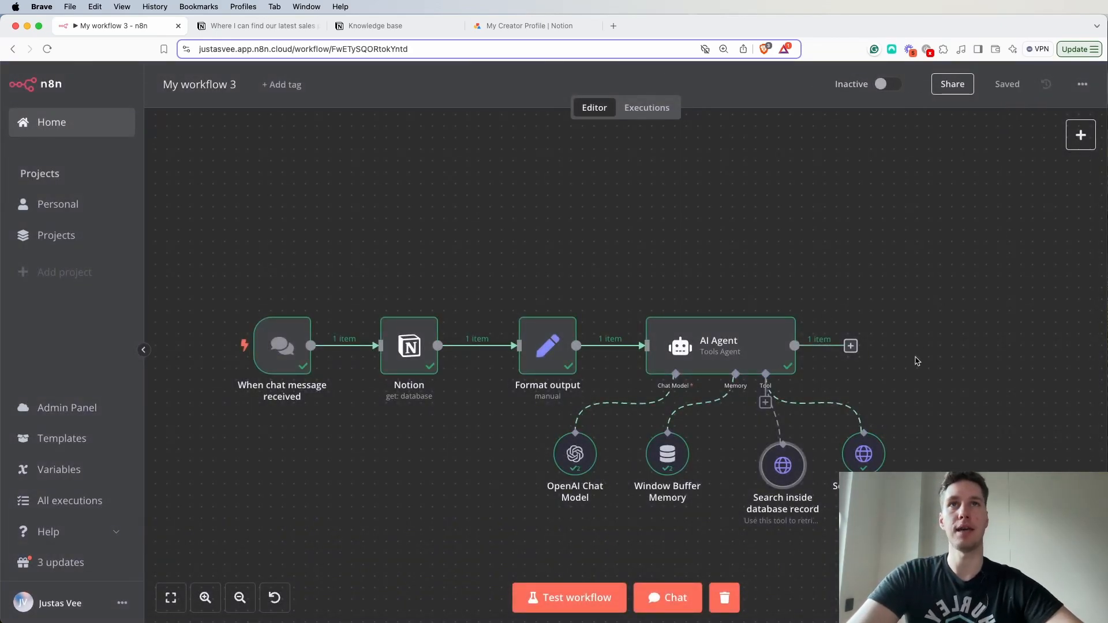
- Open the workflow chat, review the previous sales pitch answer and ask the agent "Do we have latest sales pitches?"
{"action": "left_click", "coordinate": [665, 596]}
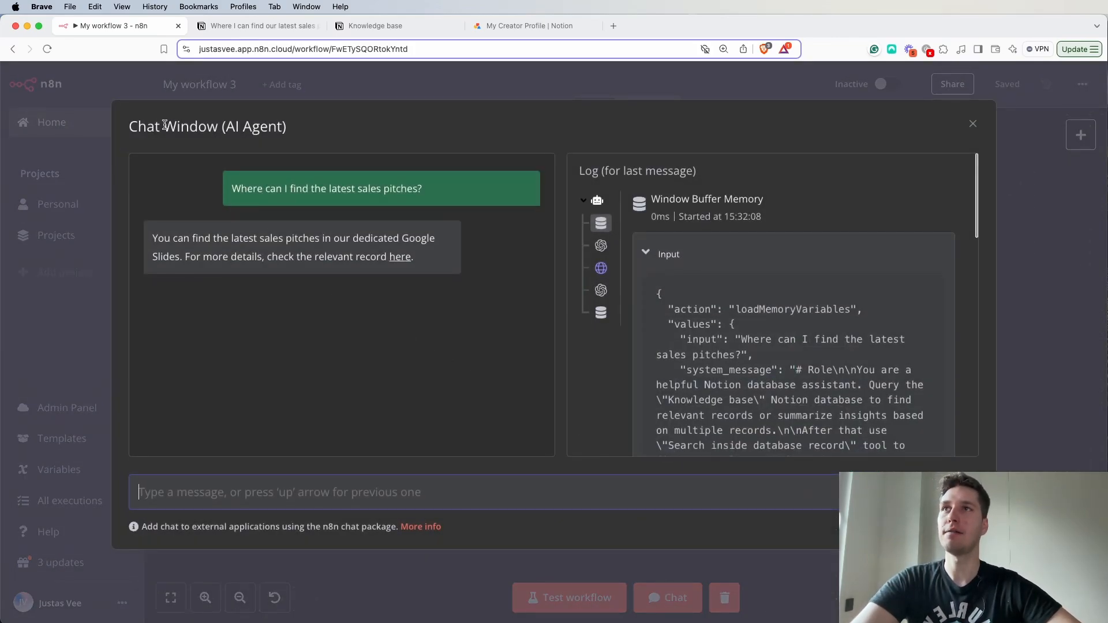
{"action": "left_click_drag", "start_coordinate": [228, 185], "coordinate": [438, 195]}
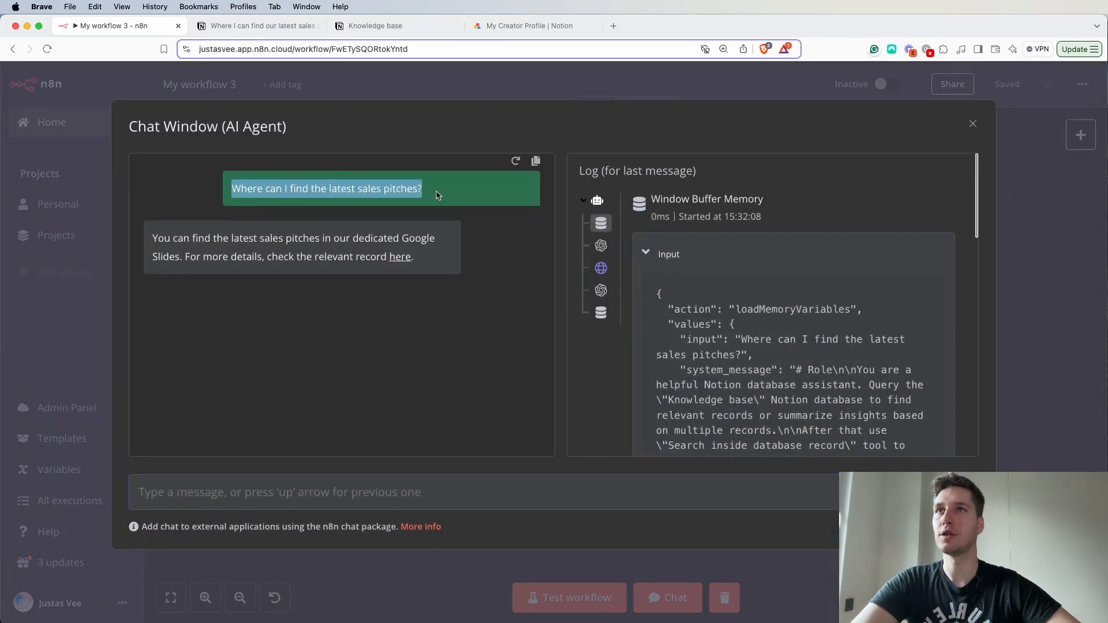
{"action": "left_click", "coordinate": [438, 202]}
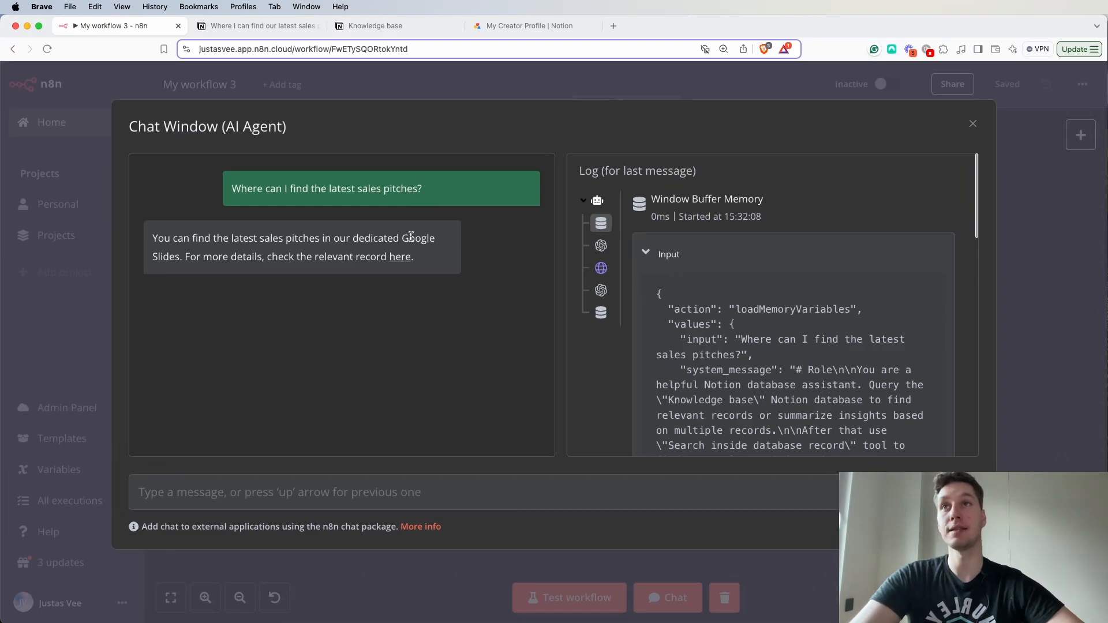
{"action": "left_click_drag", "start_coordinate": [229, 249], "coordinate": [319, 244]}
{"action": "left_click", "coordinate": [353, 270]}
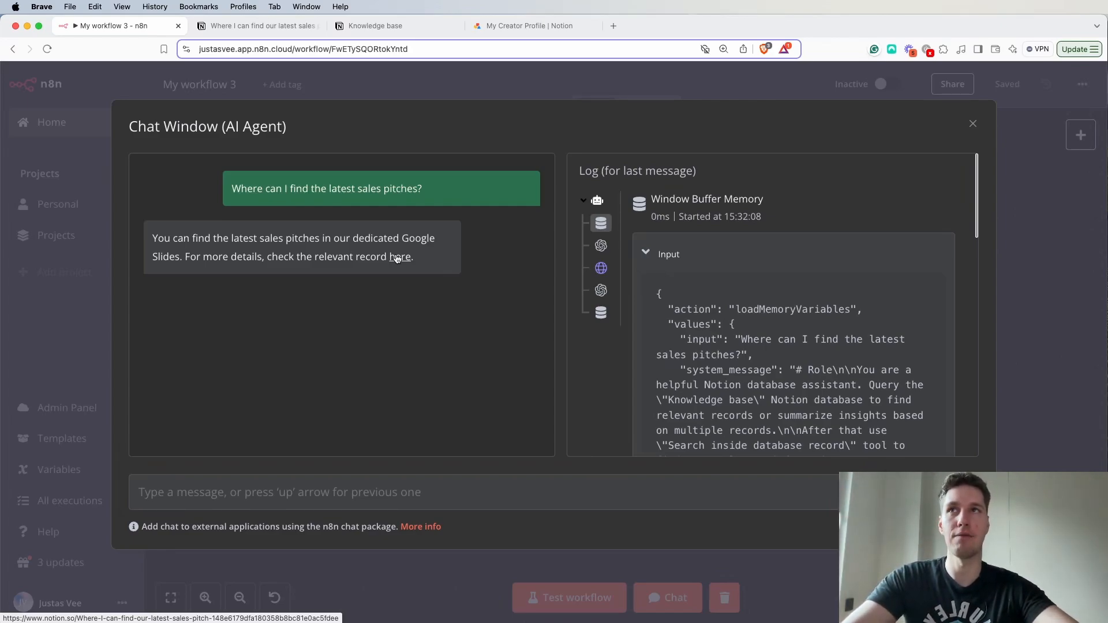
{"action": "left_click", "coordinate": [237, 490]}
{"action": "type", "text": "Do we hav"}
{"action": "type", "text": "e la"}
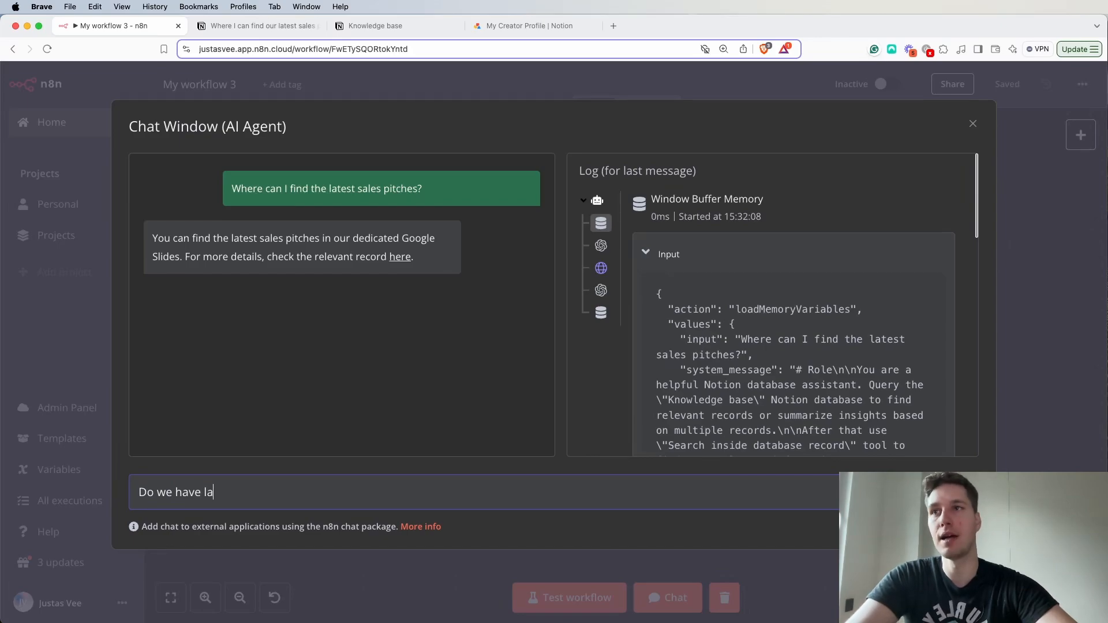
{"action": "type", "text": "testr sales pitches?"}
{"action": "key", "text": "Return"}
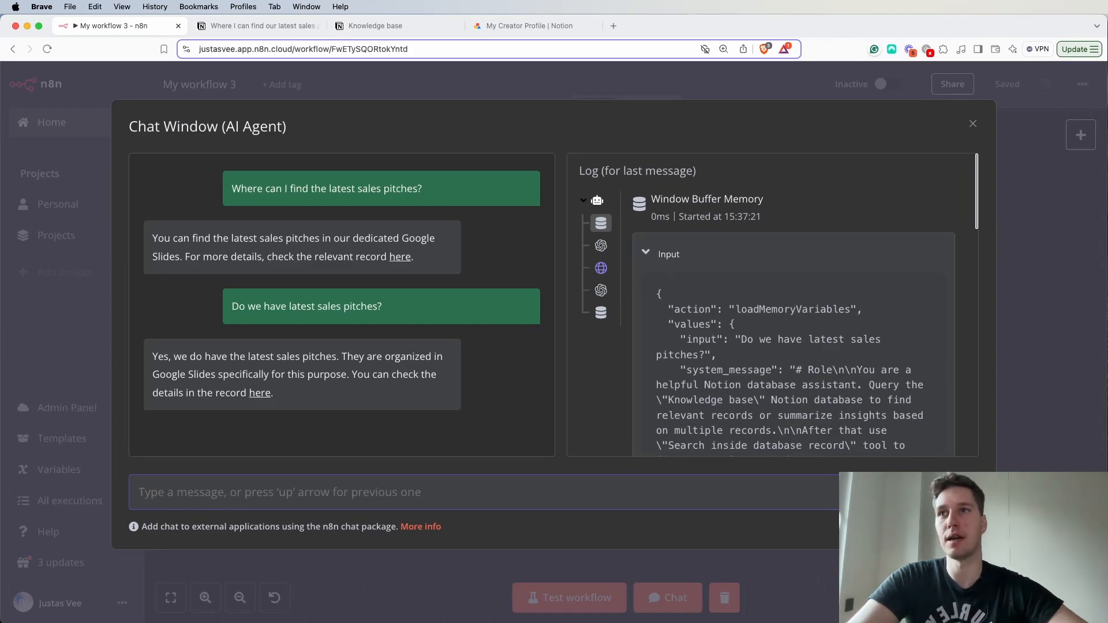
- Ask the agent "Can you list out all of the sales pitches?" and review its reply
{"action": "type", "text": "Can you list out all of"}
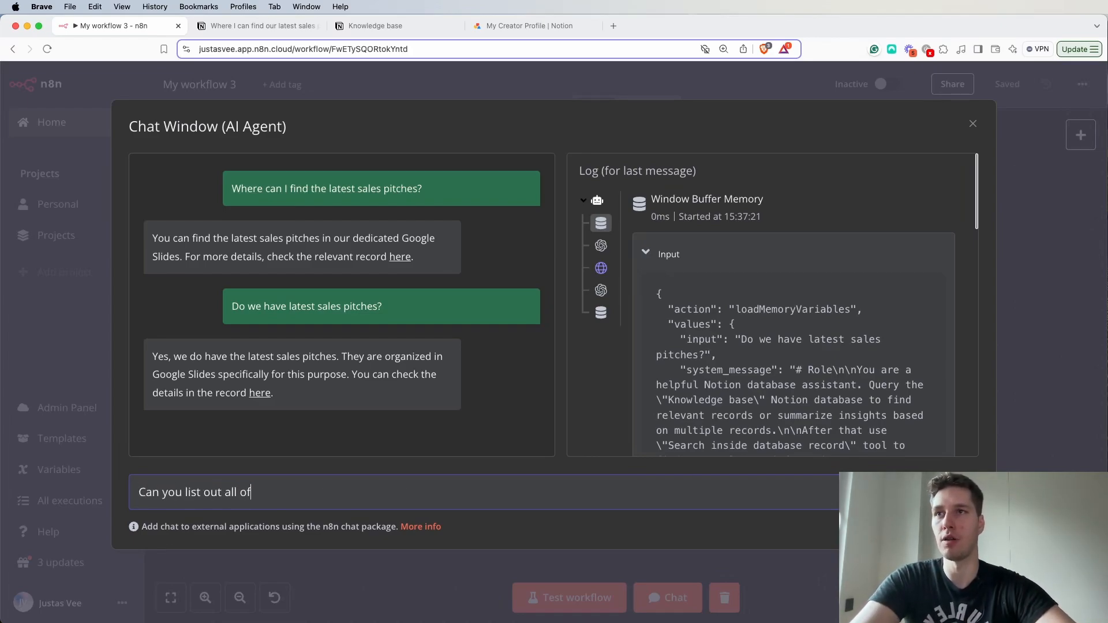
{"action": "type", "text": " the sales pitche"}
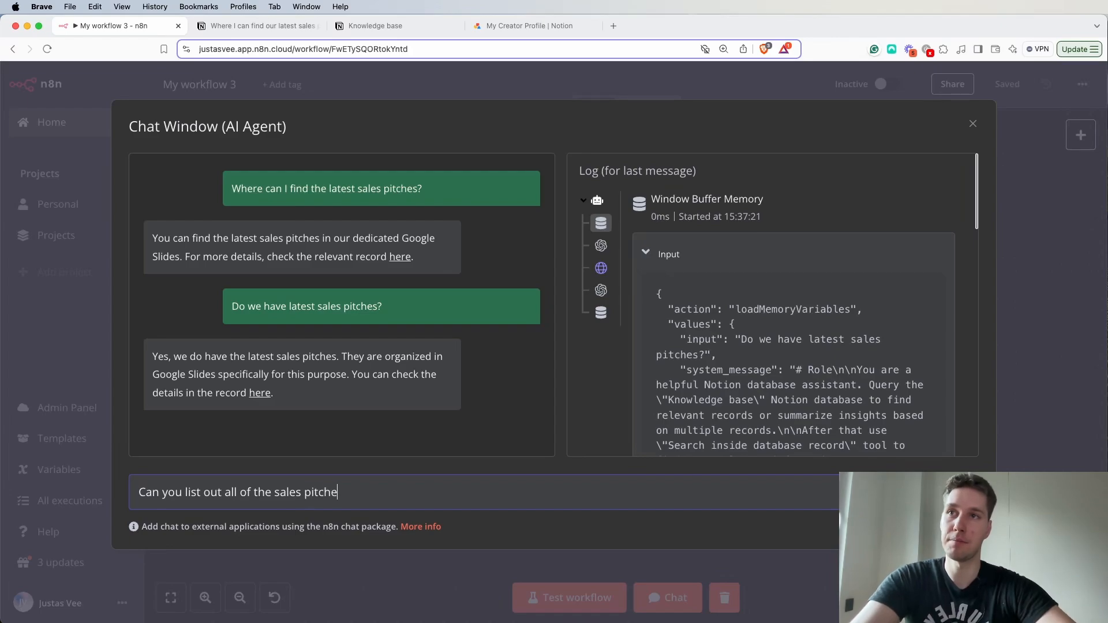
{"action": "type", "text": "s?"}
{"action": "key", "text": "Return"}
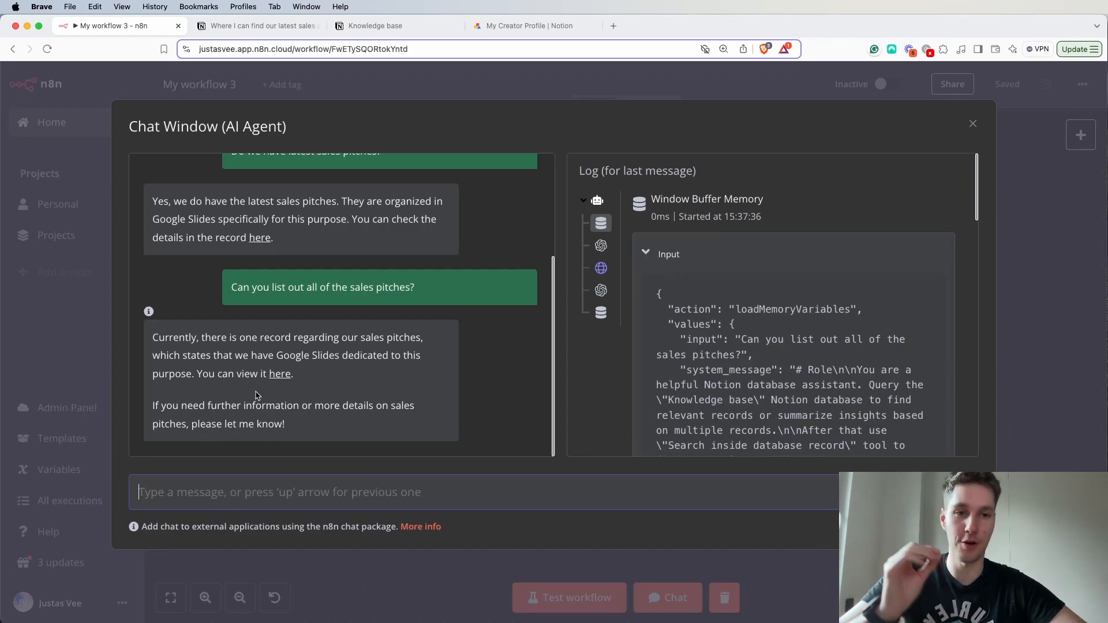
{"action": "scroll", "coordinate": [246, 376], "scroll_direction": "up", "scroll_amount": 1}
{"action": "scroll", "coordinate": [247, 377], "scroll_direction": "down", "scroll_amount": 1}
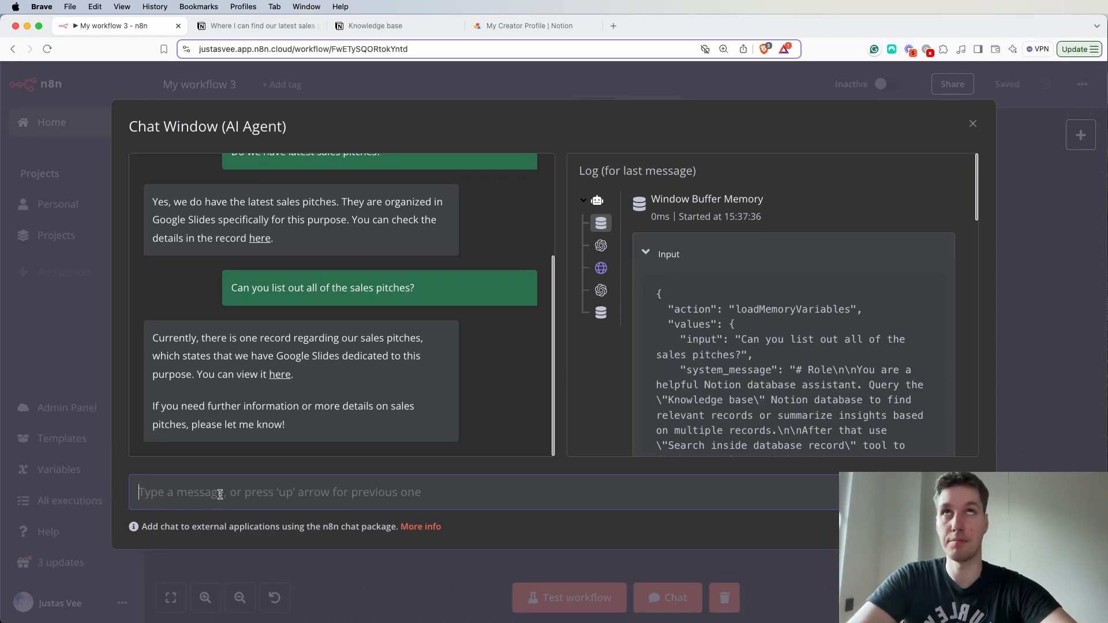
- Ask the agent "What are the links to the sales pitches inside?" and review its reply against the earlier answers in the chat
{"action": "type", "text": "Wah"}
{"action": "key", "text": "BackSpace"}
{"action": "type", "text": "hat are th"}
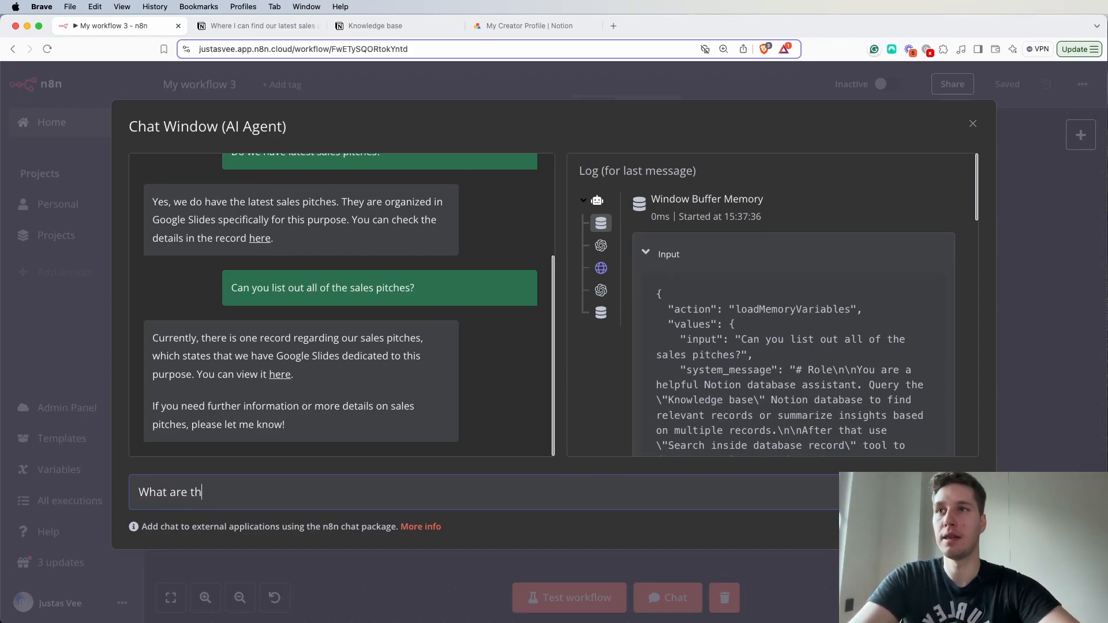
{"action": "type", "text": "e links to the "}
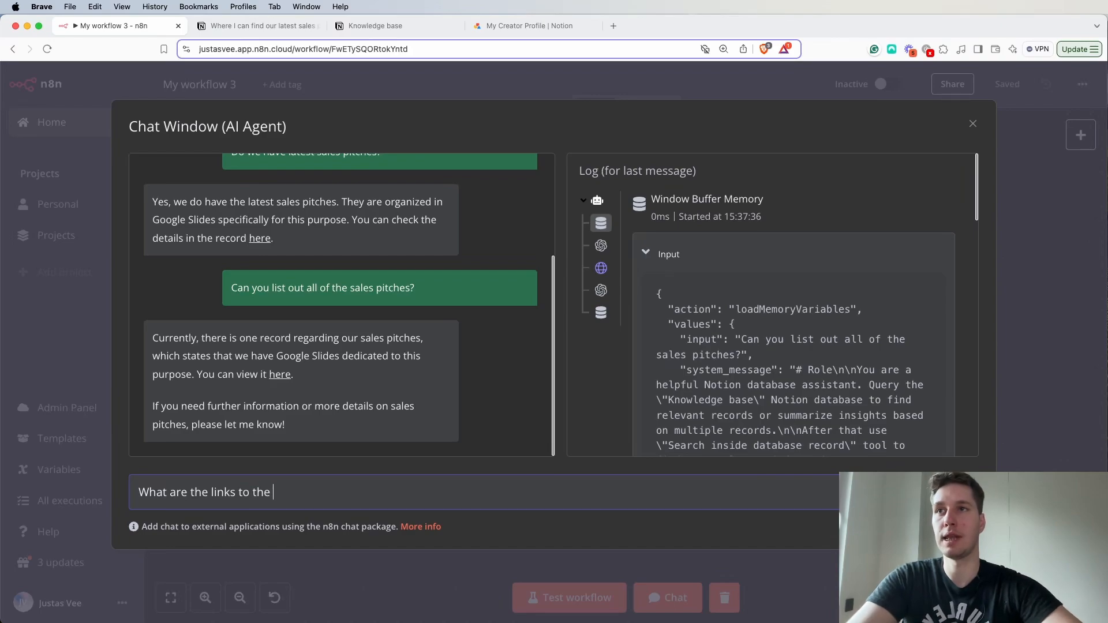
{"action": "type", "text": "sales pitches ins"}
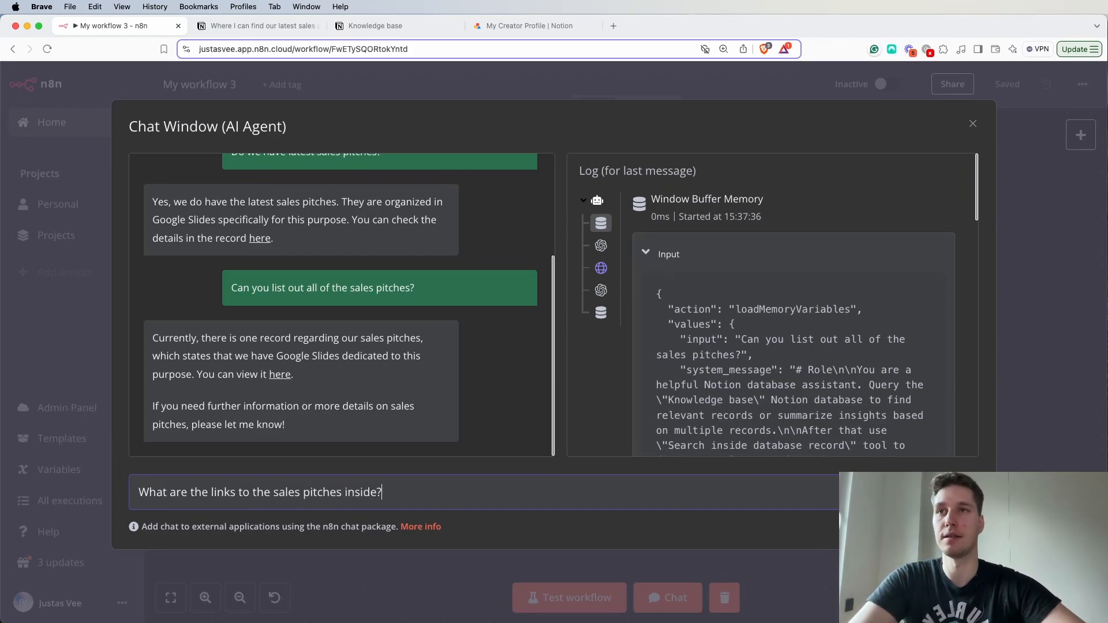
{"action": "type", "text": "ide?"}
{"action": "key", "text": "Return"}
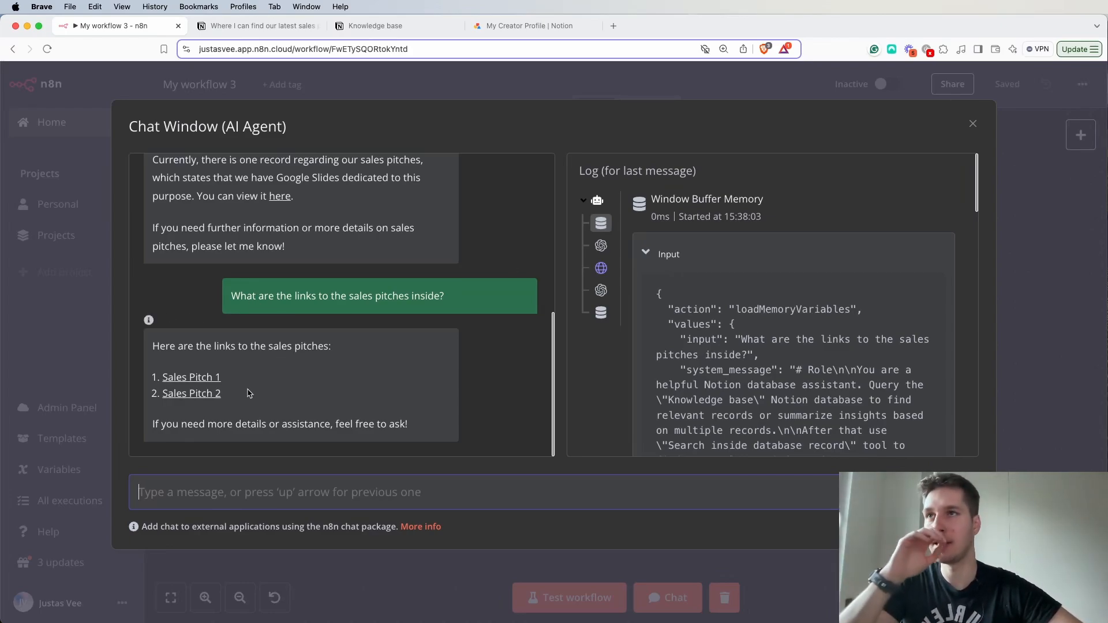
{"action": "scroll", "coordinate": [259, 367], "scroll_direction": "up", "scroll_amount": 10}
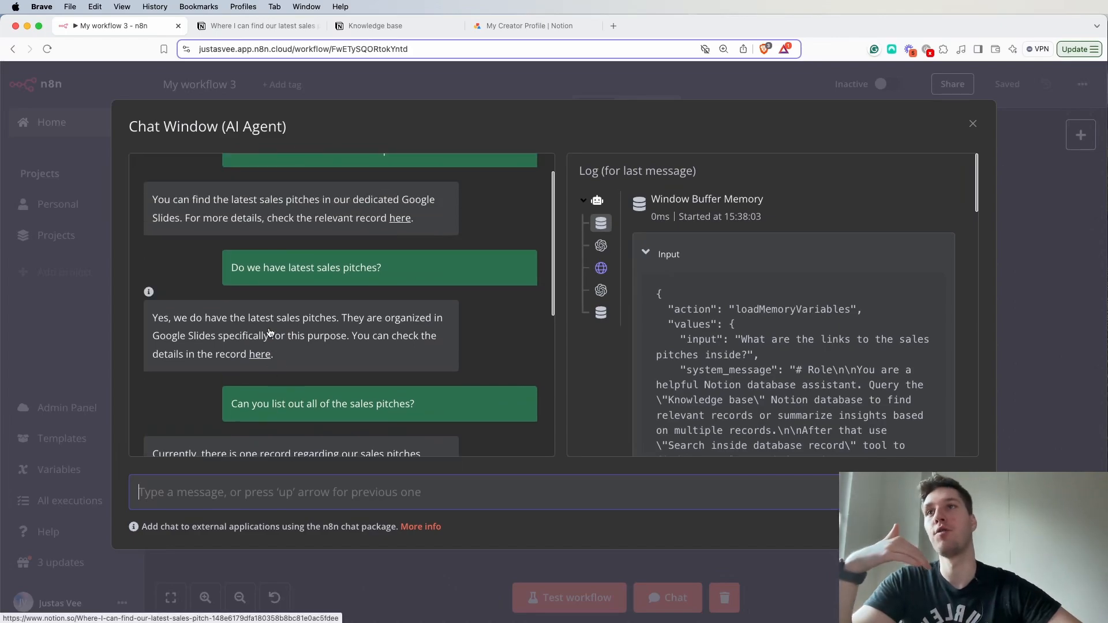
{"action": "scroll", "coordinate": [264, 332], "scroll_direction": "down", "scroll_amount": 3}
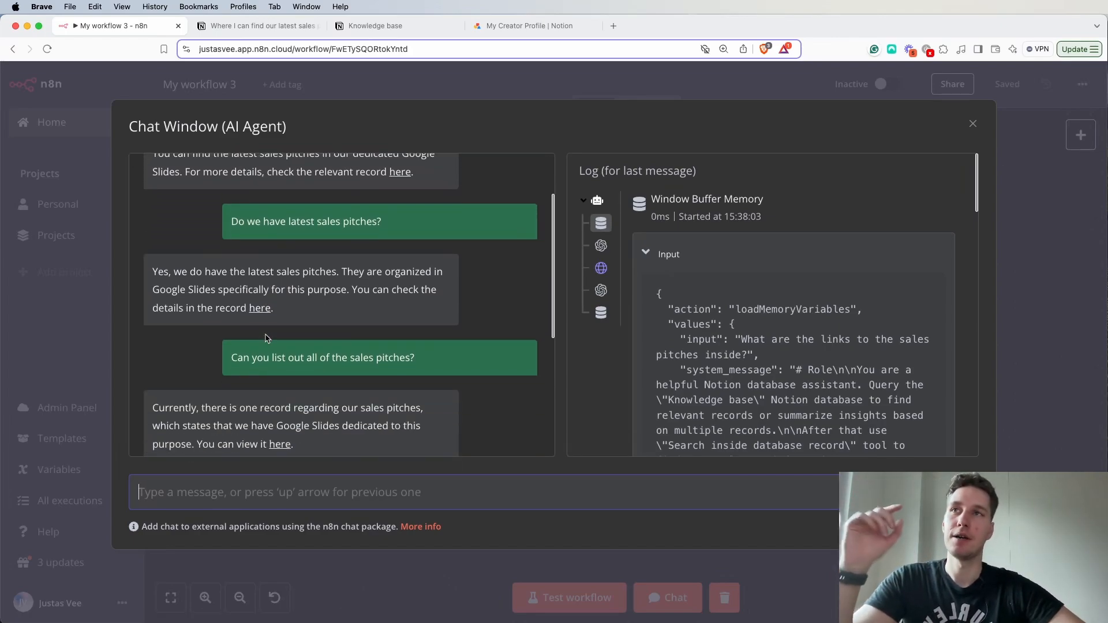
{"action": "scroll", "coordinate": [266, 336], "scroll_direction": "down", "scroll_amount": 7}
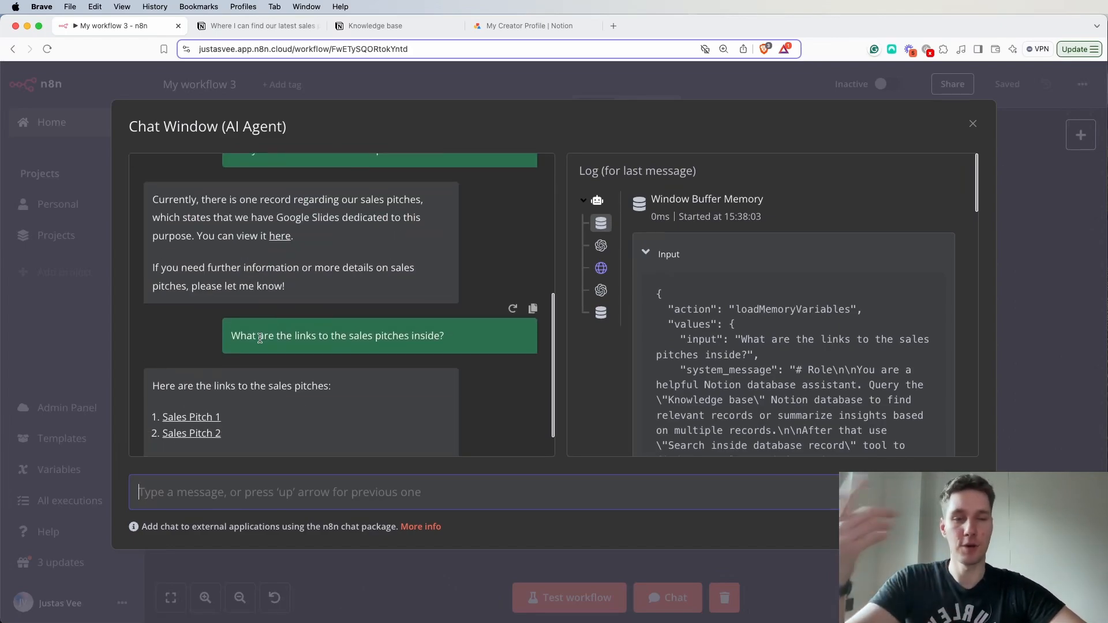
{"action": "scroll", "coordinate": [387, 334], "scroll_direction": "up", "scroll_amount": 4}
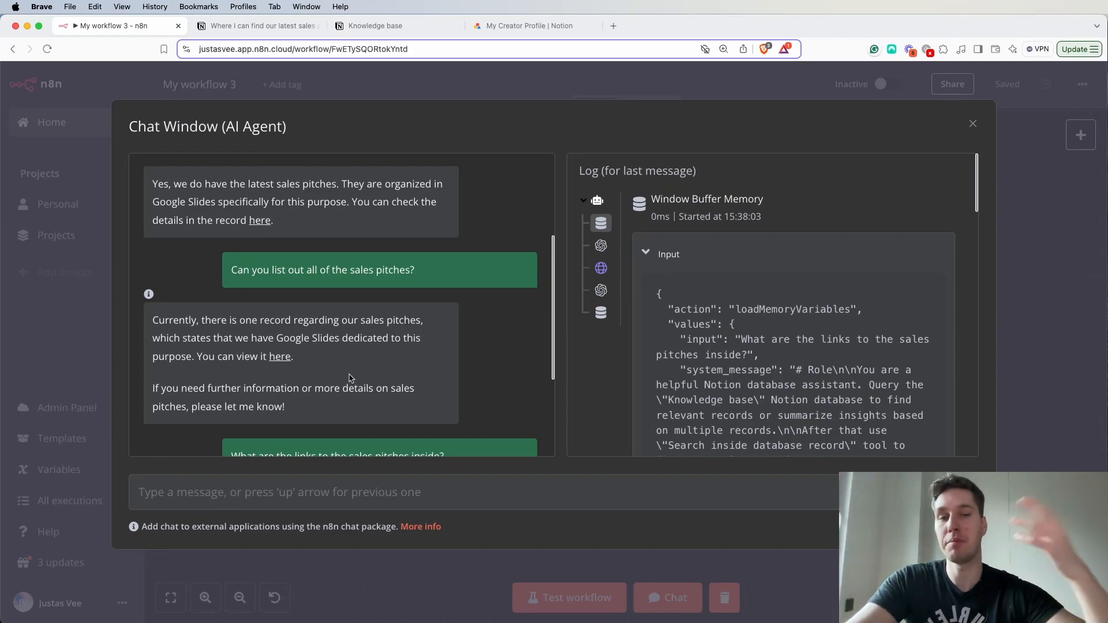
{"action": "scroll", "coordinate": [349, 376], "scroll_direction": "down", "scroll_amount": 5}
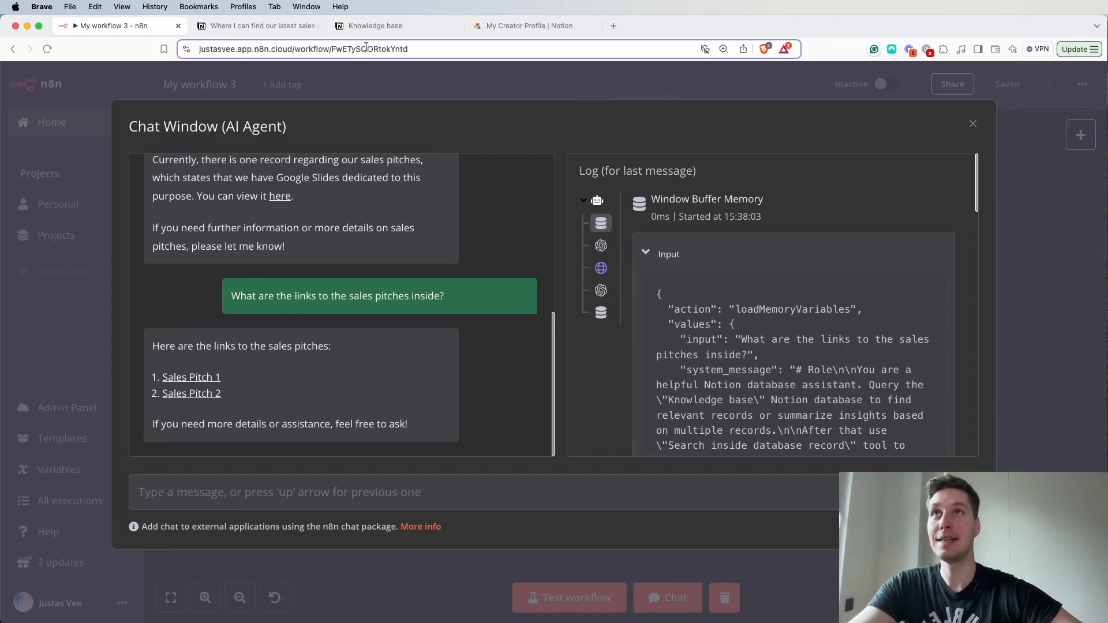
- Open the "Where I can find our latest sales pitch?" record in the Notion knowledge base and examine its pitch deck links
{"action": "left_click", "coordinate": [391, 27]}
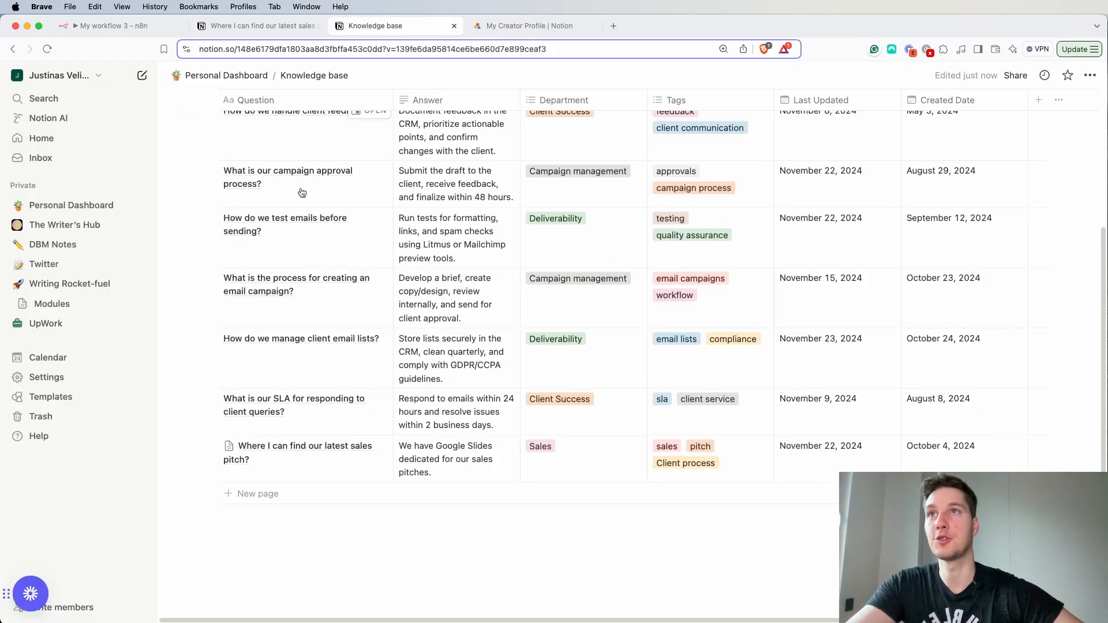
{"action": "scroll", "coordinate": [258, 418], "scroll_direction": "up", "scroll_amount": 5}
{"action": "scroll", "coordinate": [277, 433], "scroll_direction": "down", "scroll_amount": 5}
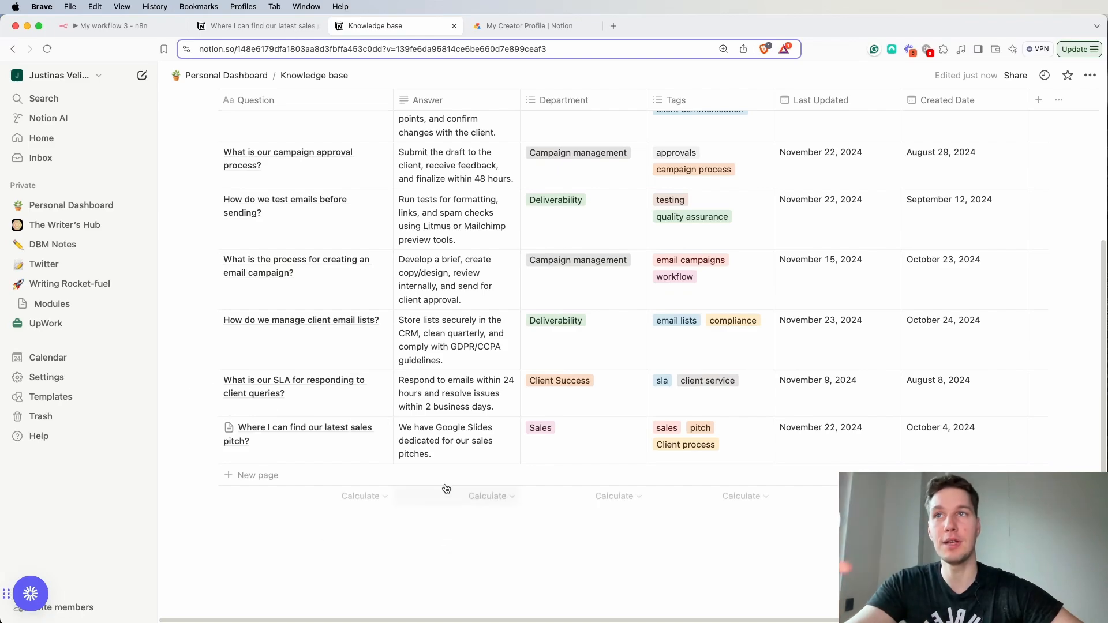
{"action": "left_click", "coordinate": [376, 429]}
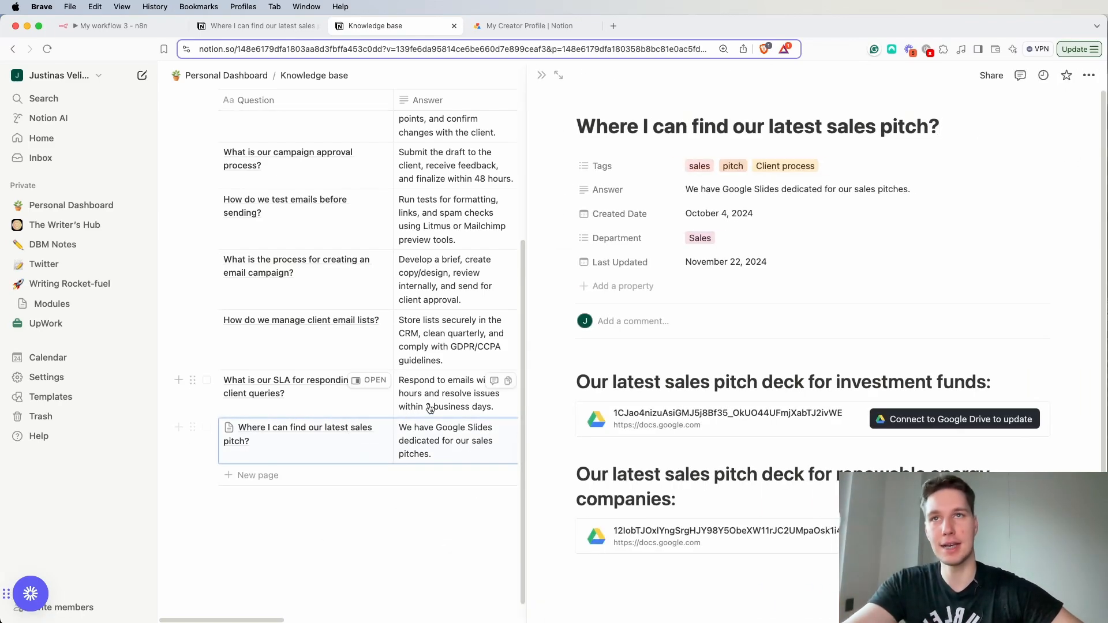
{"action": "scroll", "coordinate": [683, 390], "scroll_direction": "down", "scroll_amount": 1}
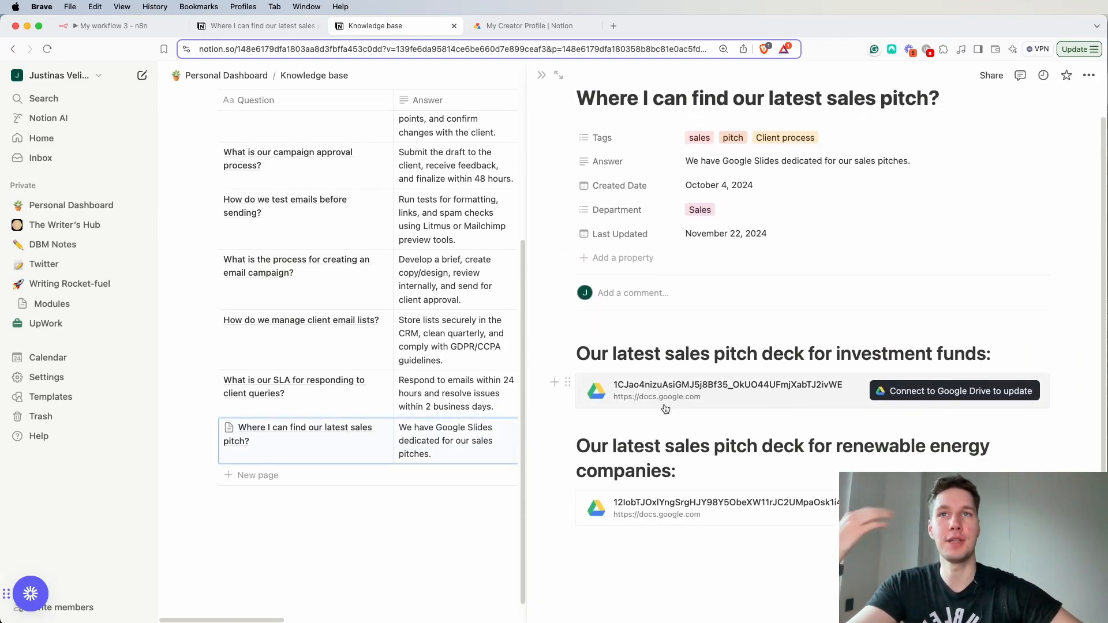
- Return to the n8n workflow chat and open the Sales Pitch 1 link from the agent's reply
{"action": "left_click", "coordinate": [254, 28]}
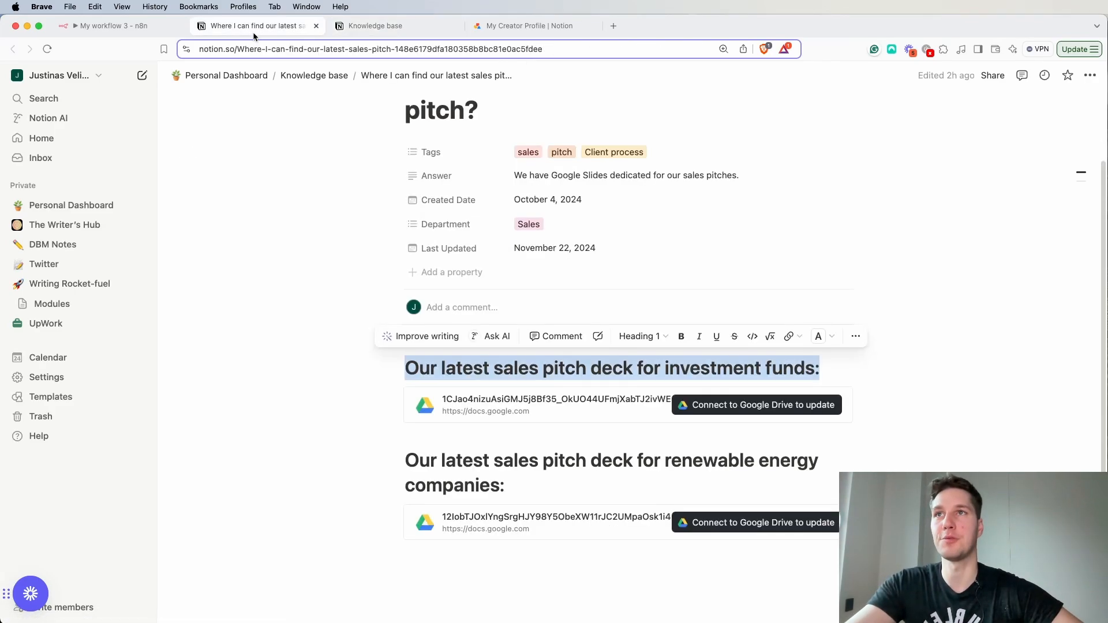
{"action": "left_click", "coordinate": [133, 30]}
{"action": "left_click", "coordinate": [210, 378]}
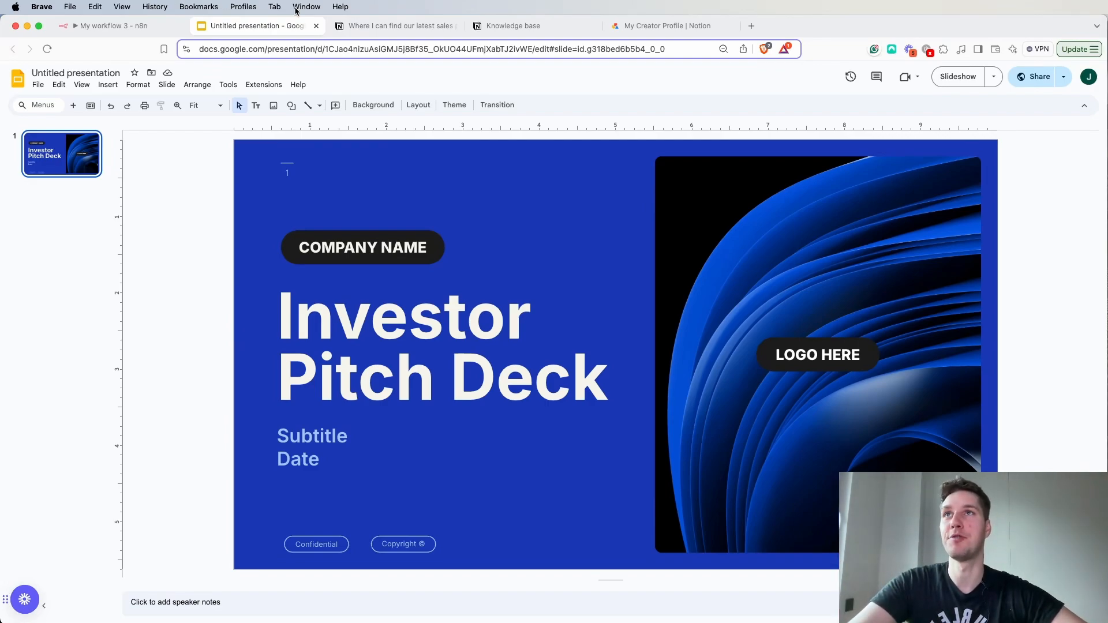
- Switch back to the Notion knowledge base, close the sales pitch record and look over the table's questions and answers
{"action": "left_click", "coordinate": [399, 25]}
{"action": "left_click", "coordinate": [513, 26]}
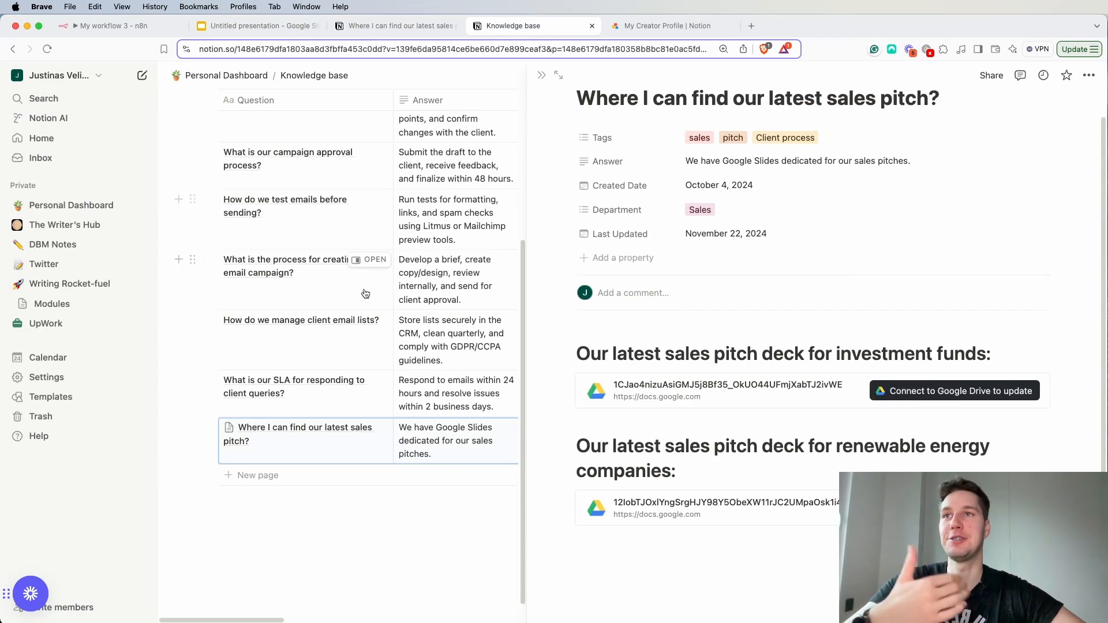
{"action": "left_click", "coordinate": [326, 531]}
{"action": "scroll", "coordinate": [285, 372], "scroll_direction": "up", "scroll_amount": 4}
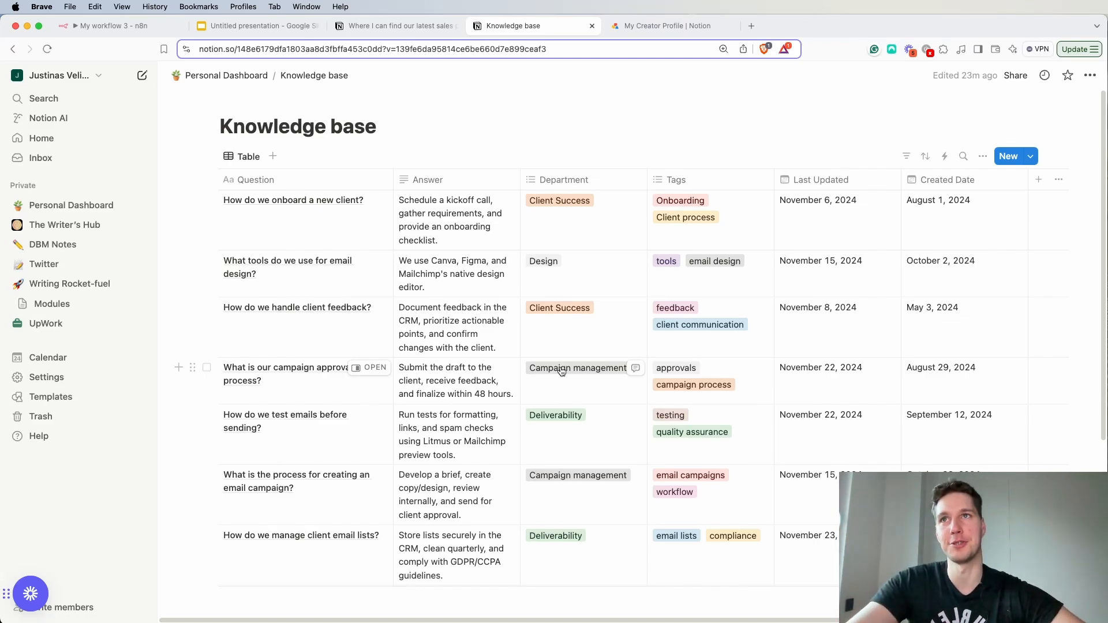
{"action": "scroll", "coordinate": [428, 378], "scroll_direction": "down", "scroll_amount": 2}
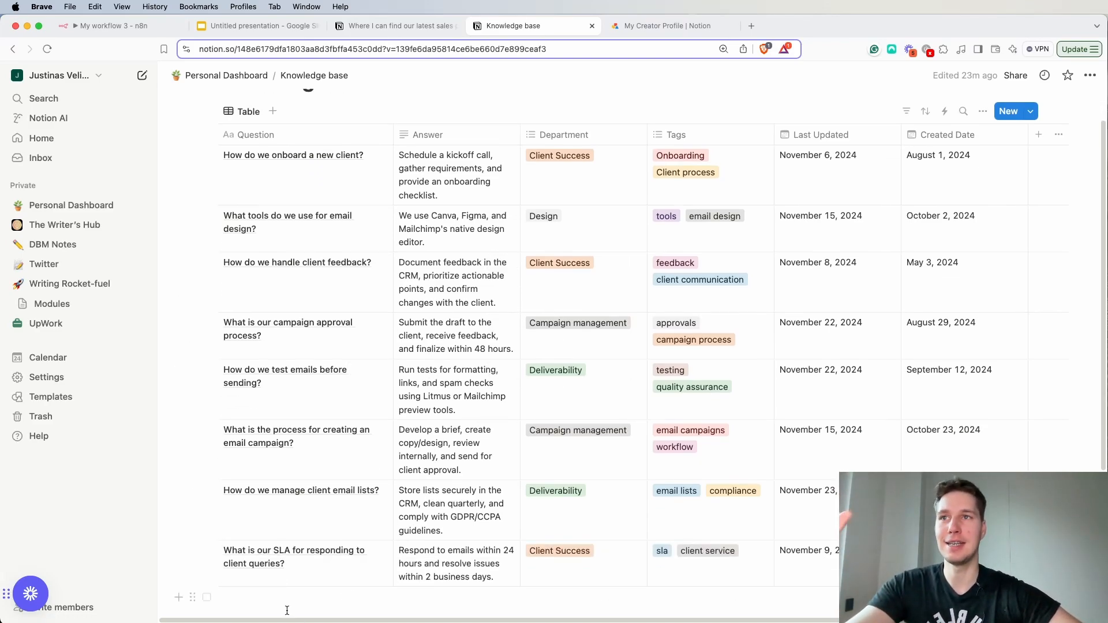